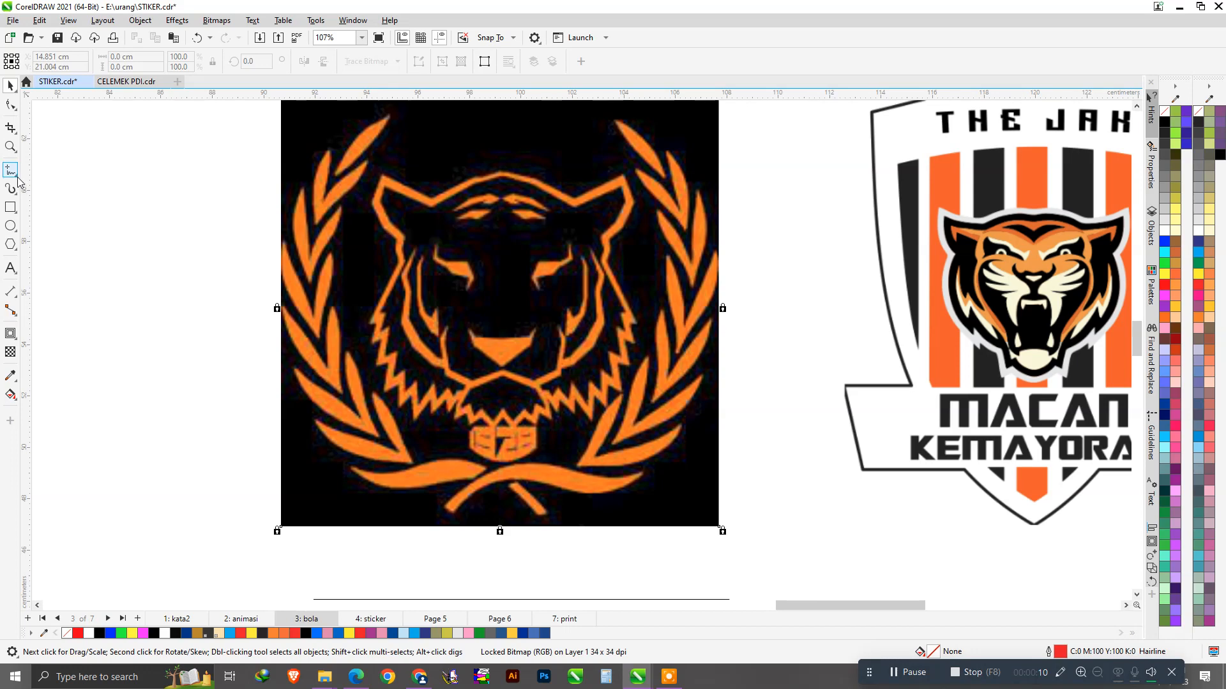
Step: Trace the lower edge of the right-hand ribbon with a Bézier curve, from its cut lower-left end to its right tip
click(45, 200)
scroll(486, 429, down, 2)
scroll(487, 429, up, 3)
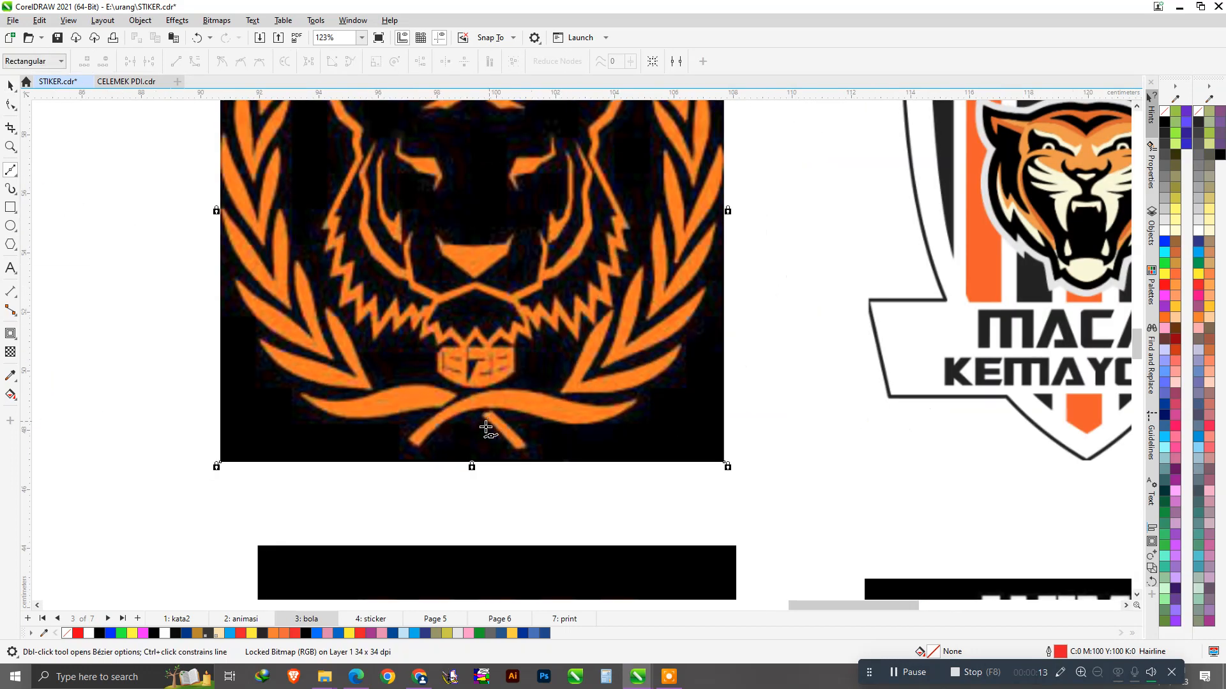
scroll(487, 429, up, 4)
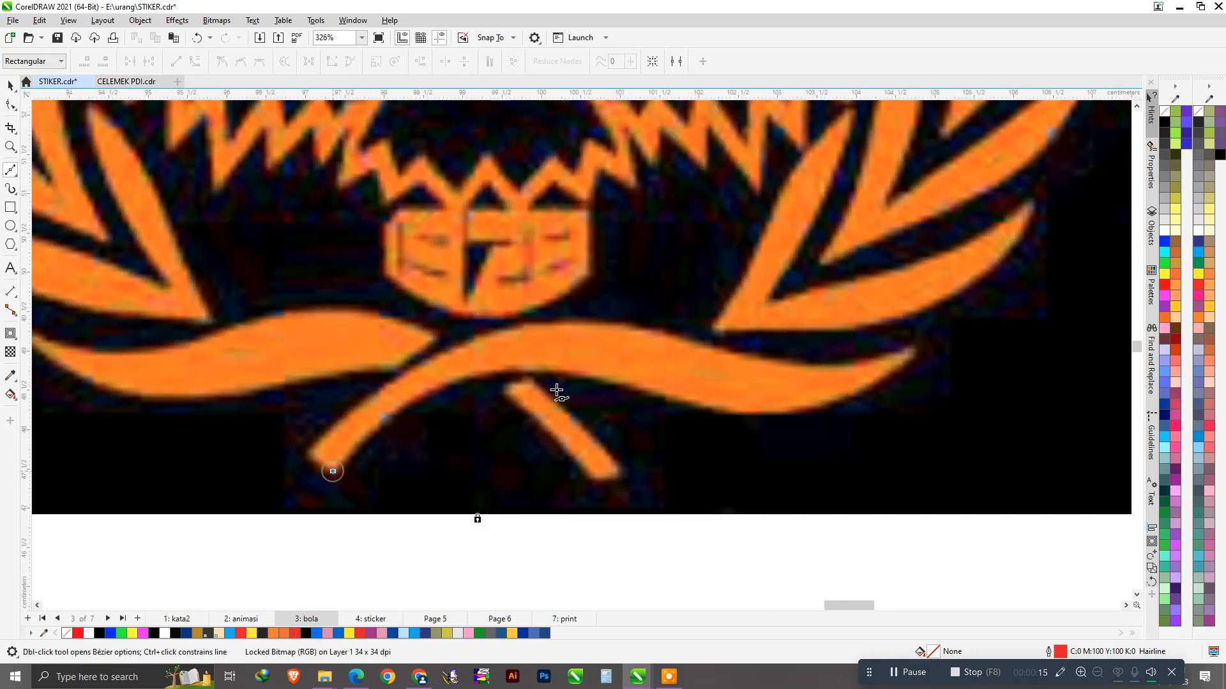
drag(500, 371, 590, 361)
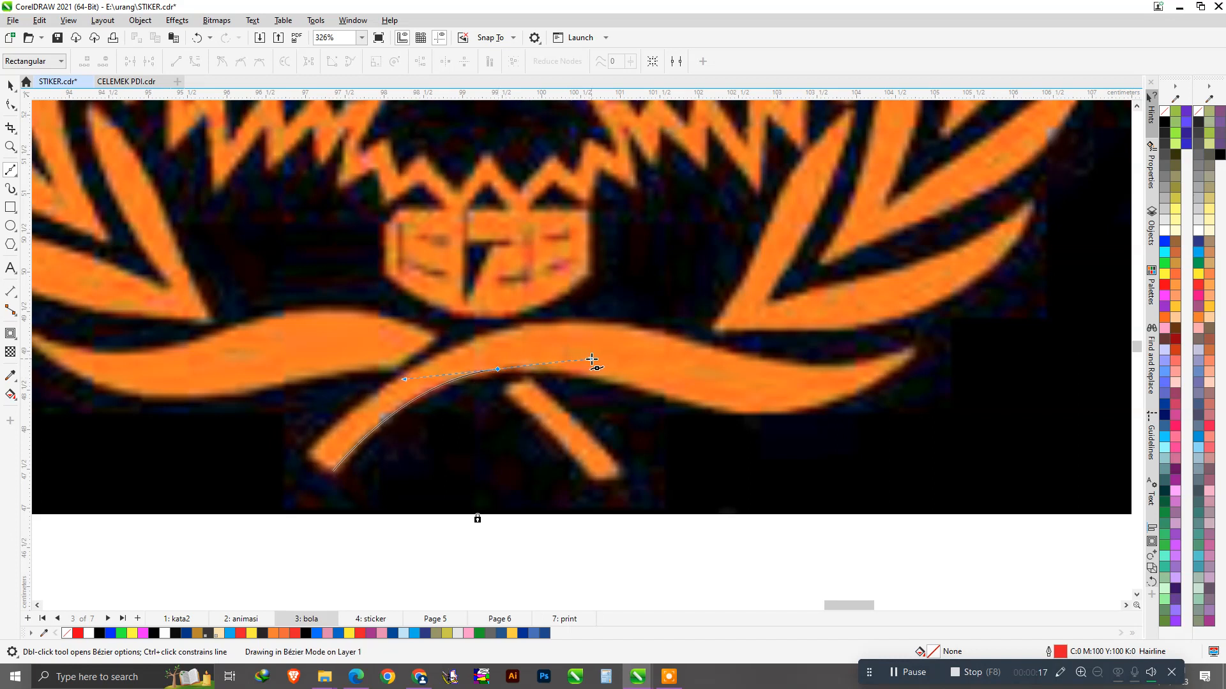
drag(778, 416, 859, 414)
click(916, 349)
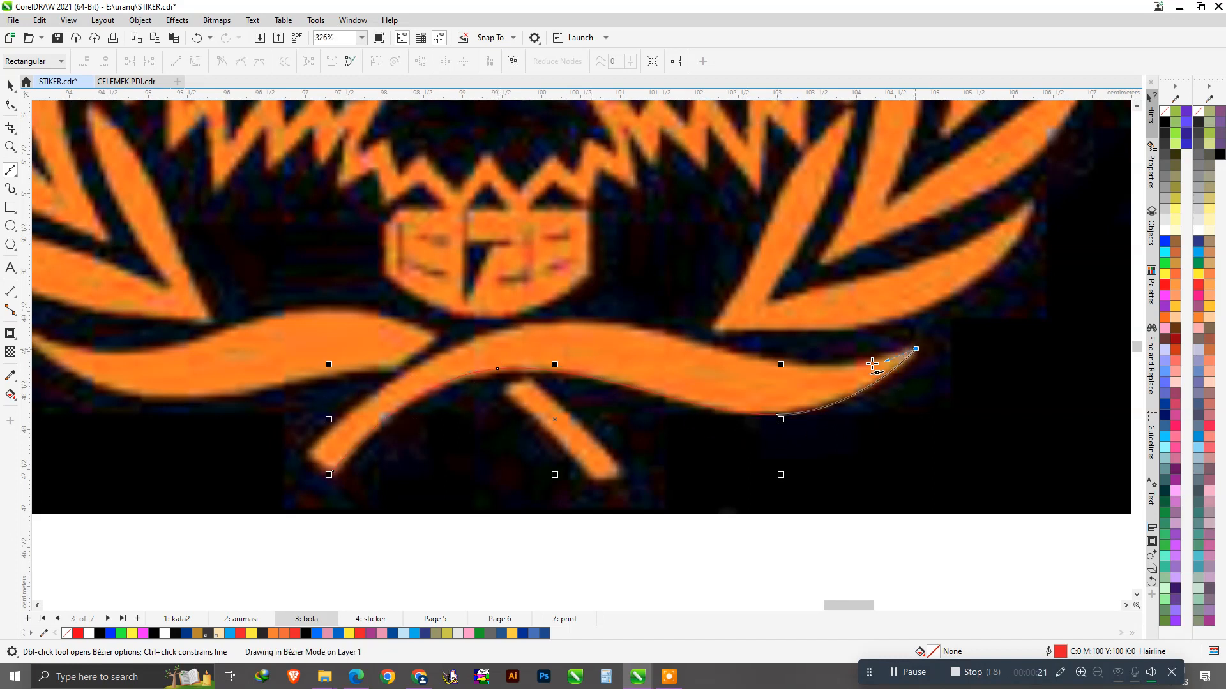
Step: Trace the ribbon's upper edge from the right tip back to the cut end and close the curve
drag(651, 331, 567, 305)
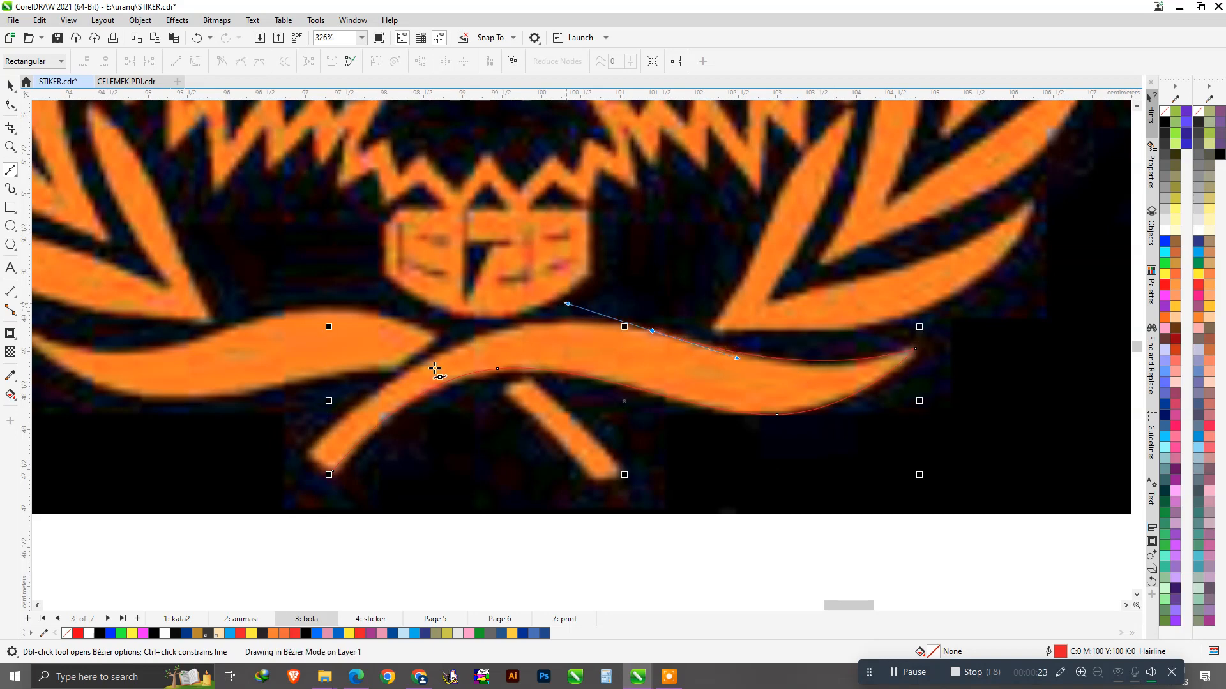
scroll(409, 402, down, 2)
scroll(370, 402, up, 2)
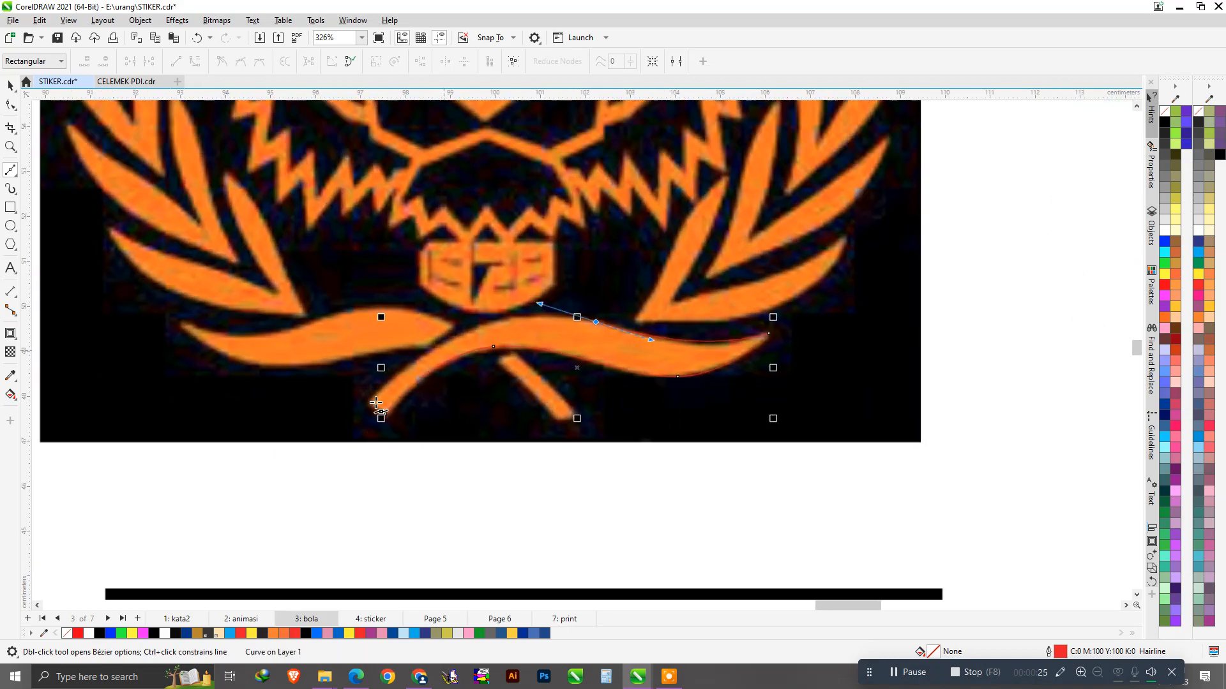
drag(384, 384, 273, 496)
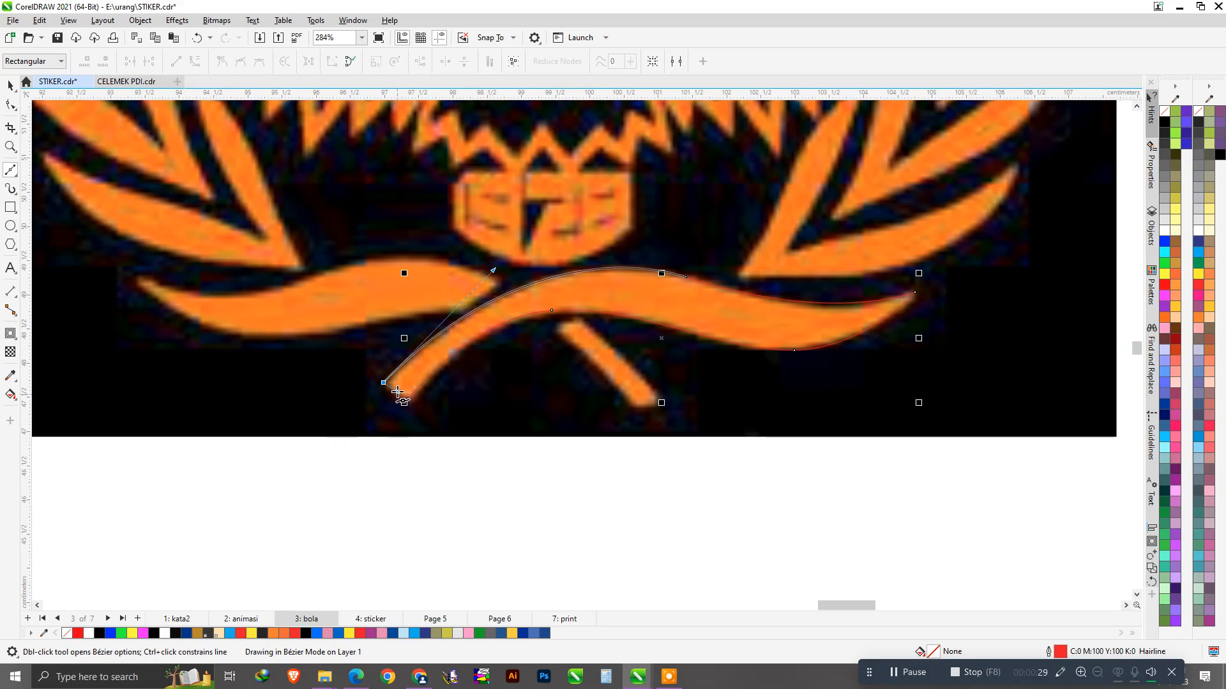
scroll(397, 393, up, 3)
click(407, 393)
scroll(459, 408, down, 3)
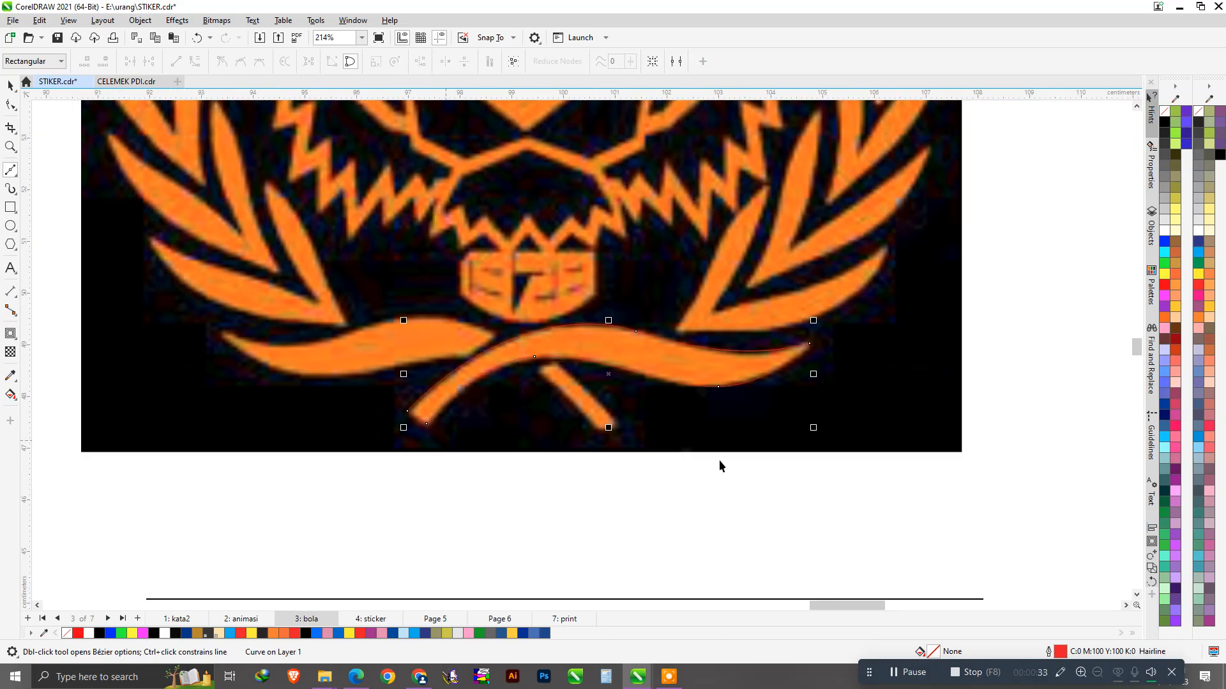
Step: Set the traced ribbon curve's outline width to 0.5 mm
key(space)
scroll(693, 374, up, 1)
click(400, 62)
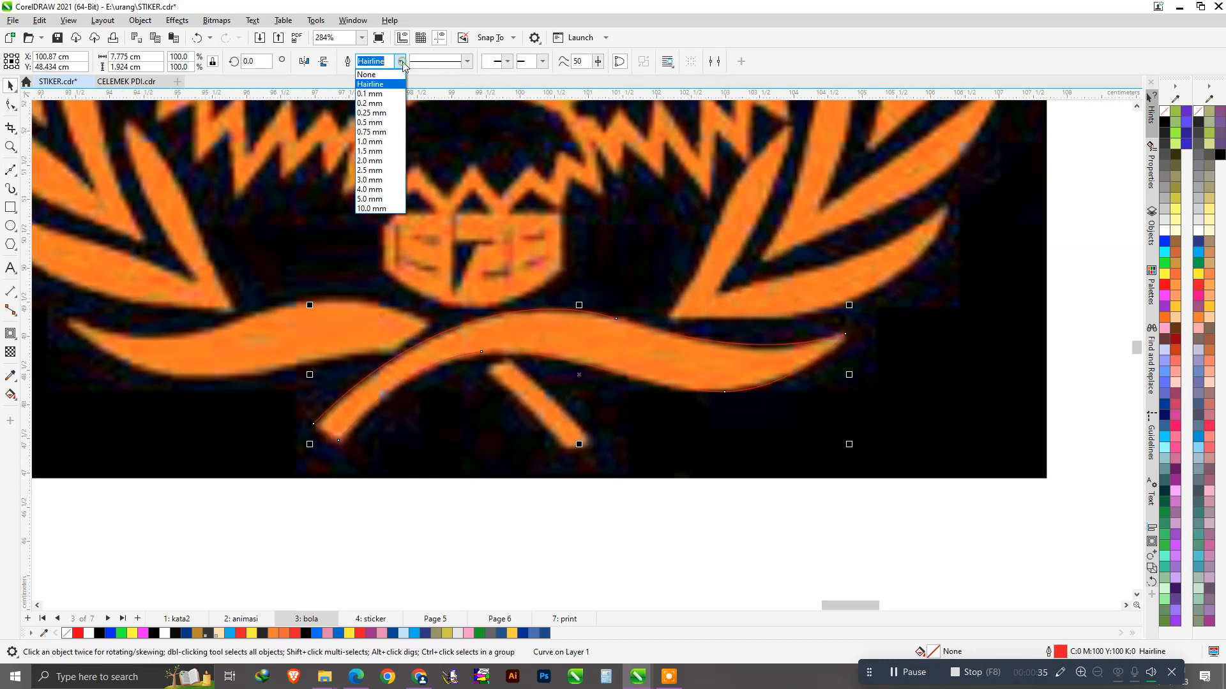
click(392, 114)
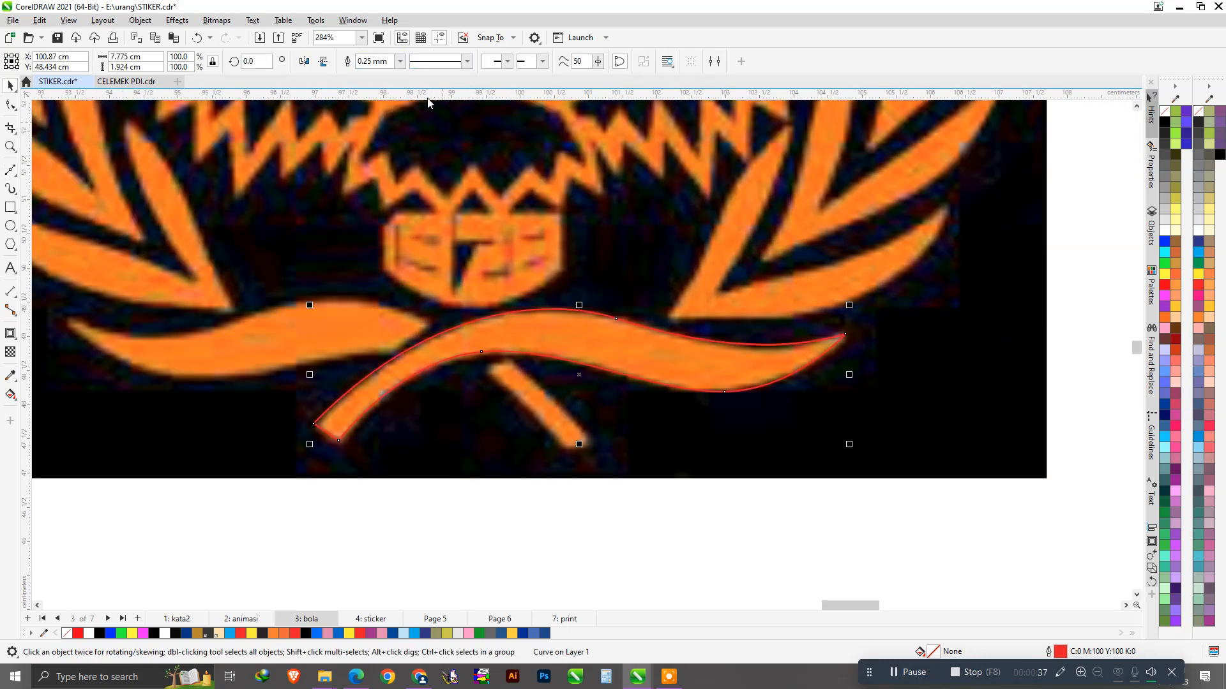
click(399, 62)
click(377, 121)
scroll(567, 310, down, 1)
scroll(573, 319, up, 2)
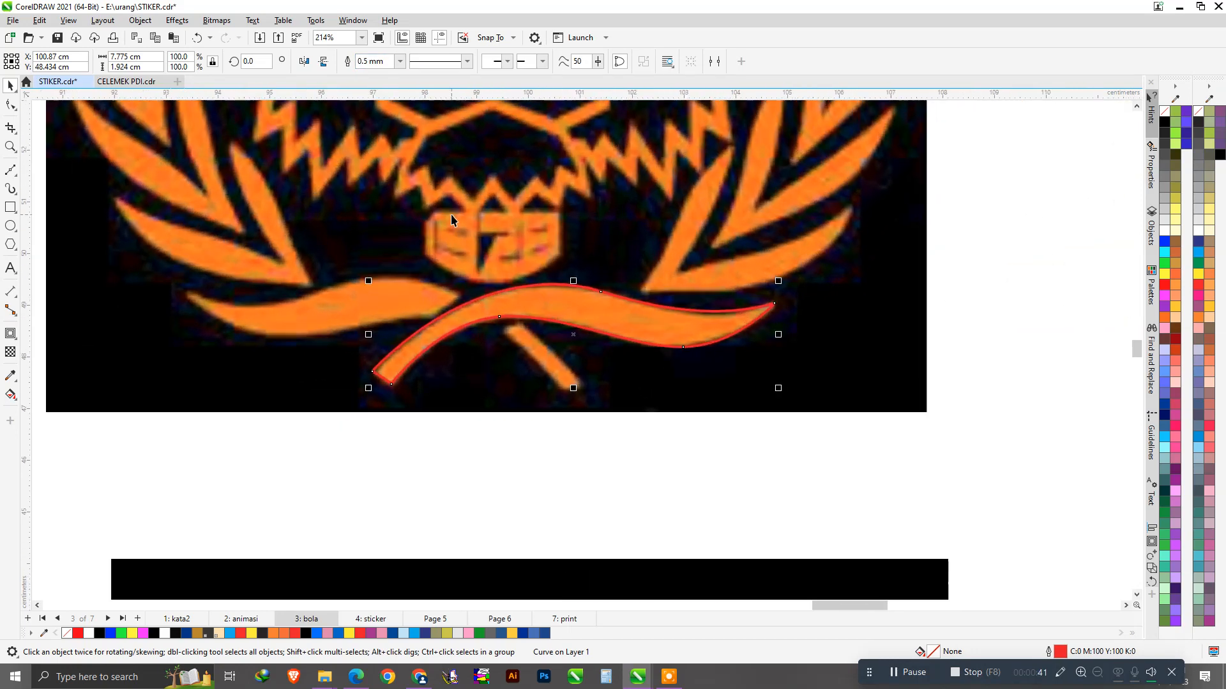
scroll(484, 376, down, 3)
scroll(519, 347, up, 2)
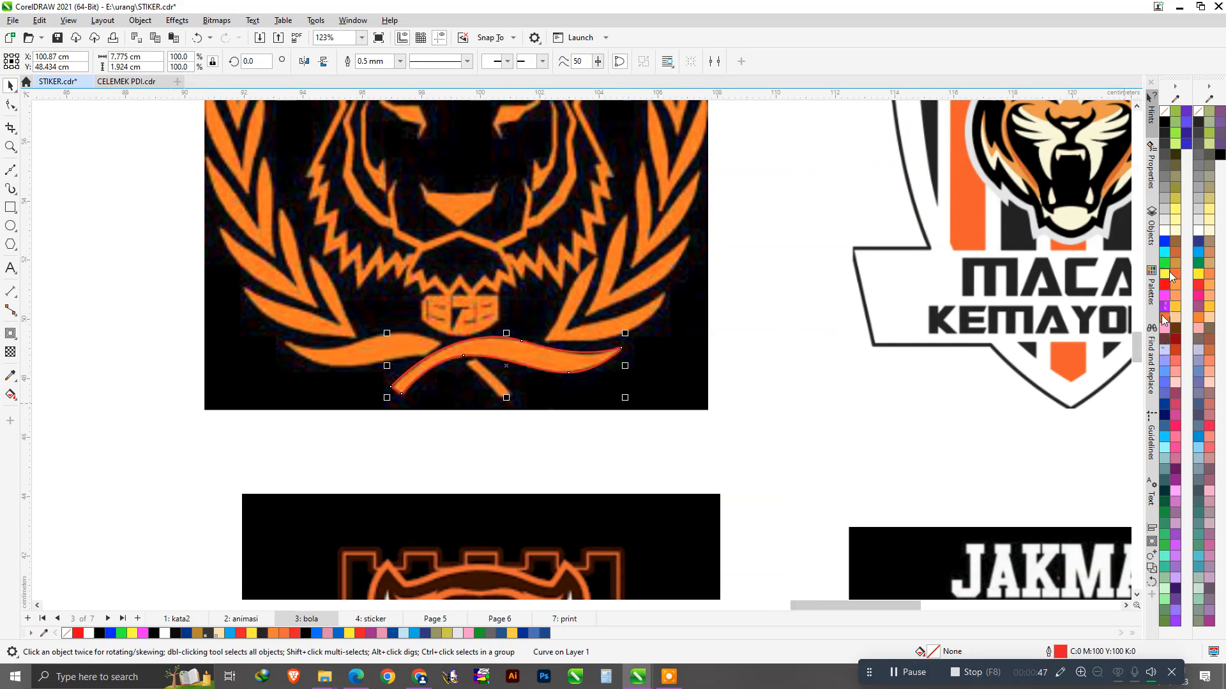
Step: Colour the ribbon curve's outline cyan (#00FFFF)
right_click(1200, 252)
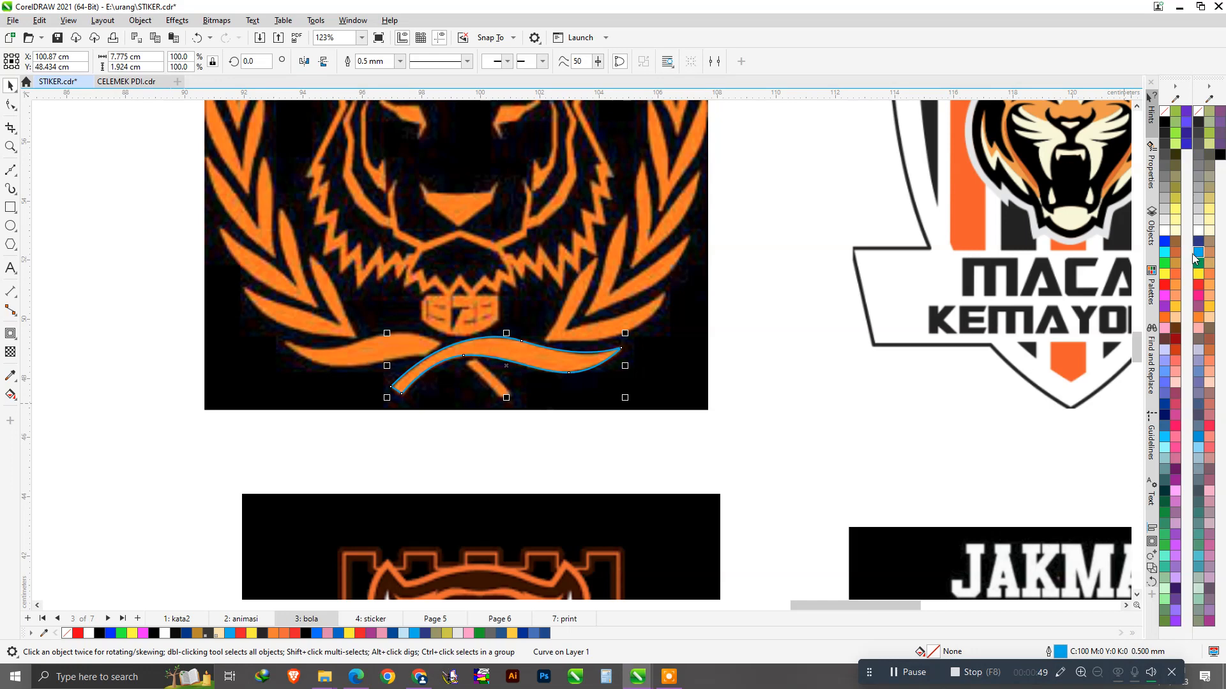
right_click(1166, 254)
scroll(571, 383, down, 1)
scroll(577, 375, up, 2)
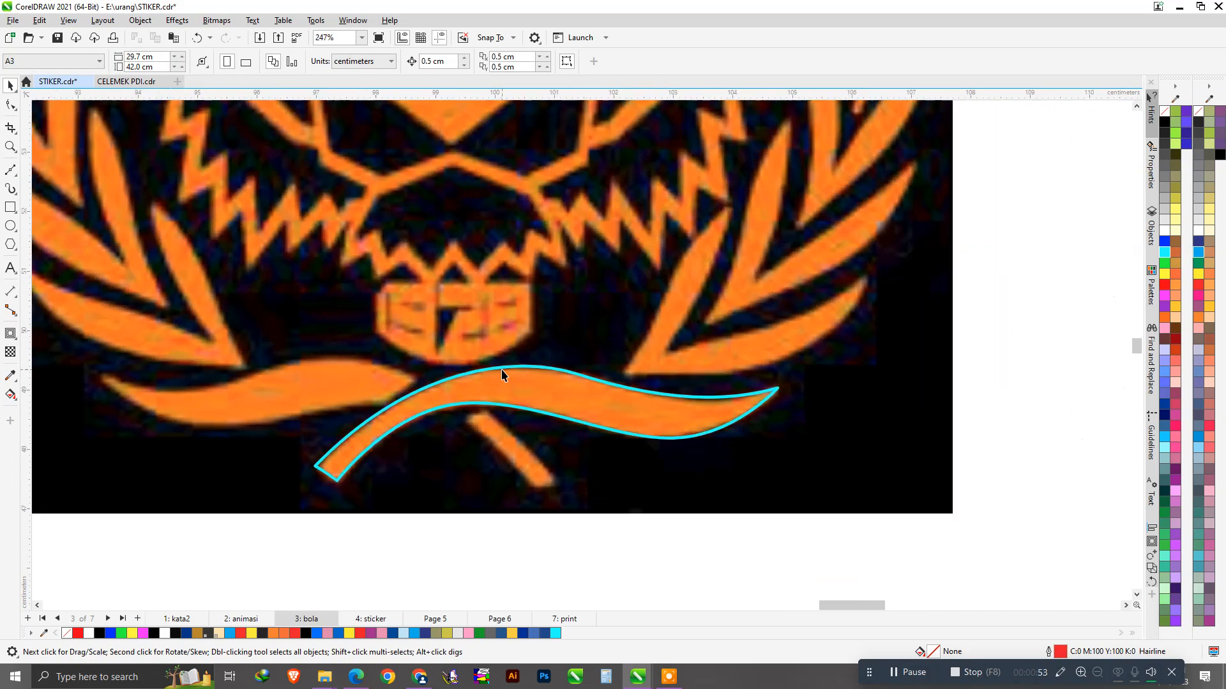
Step: Add a node farther right on the ribbon's upper edge and delete the existing node near the crest
click(11, 106)
scroll(509, 334, up, 1)
double_click(657, 405)
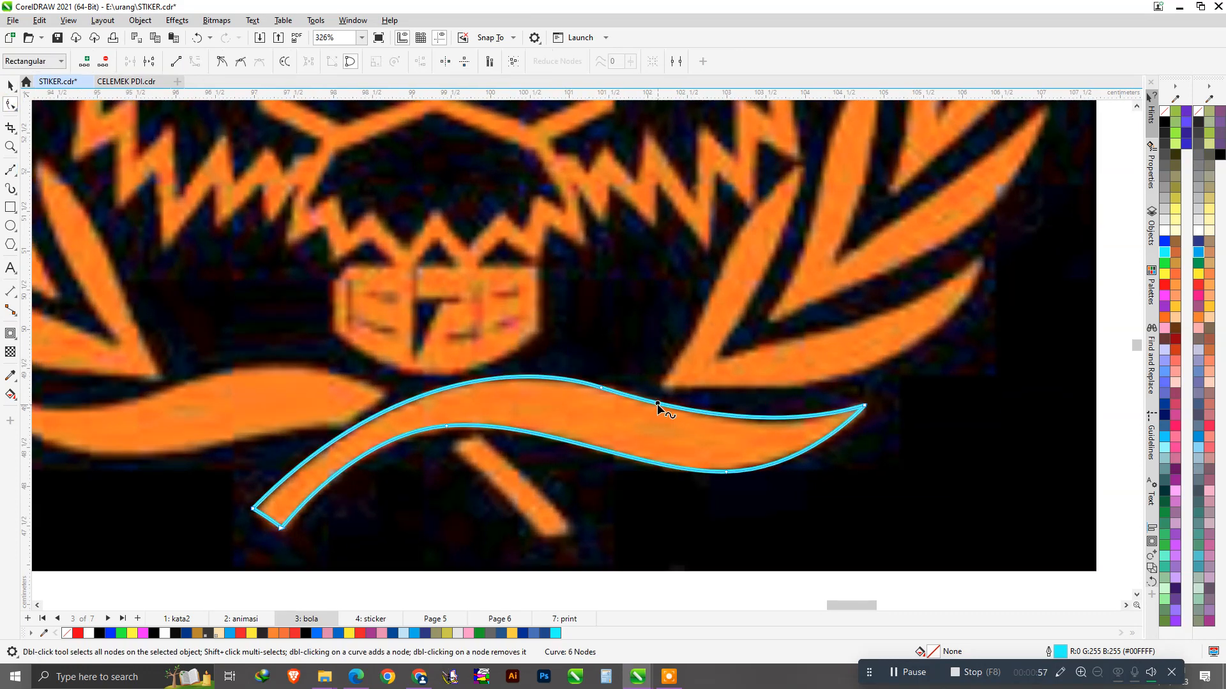
drag(559, 351, 625, 422)
key(Delete)
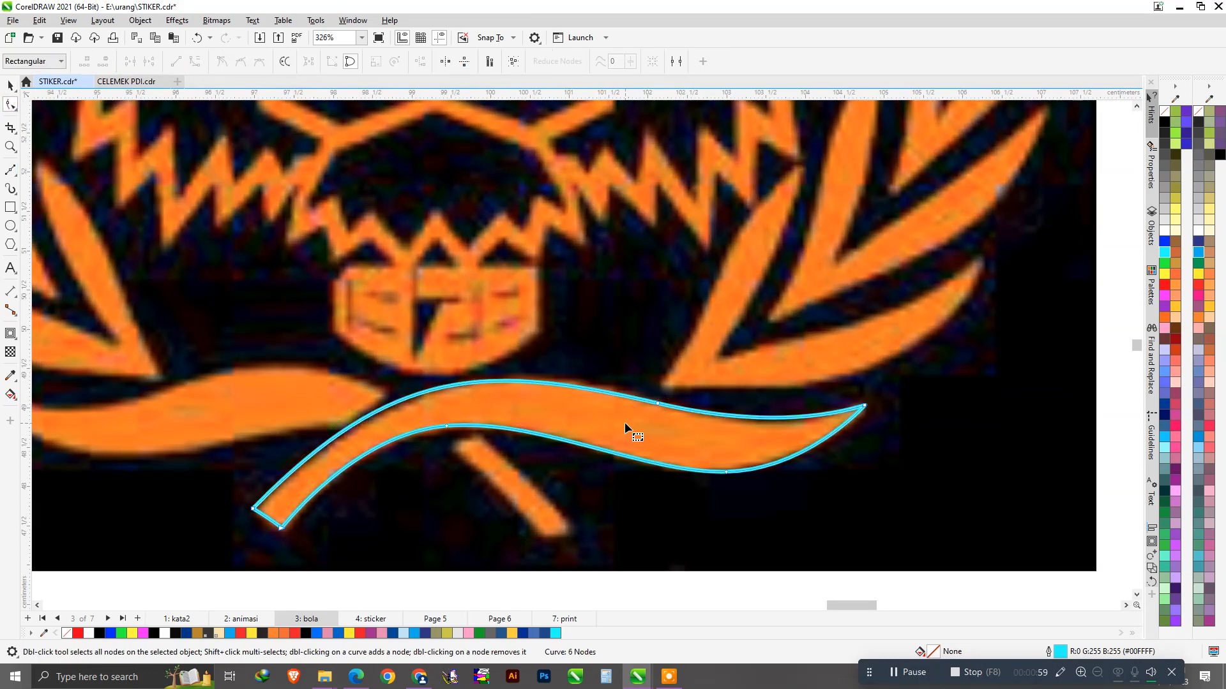
Step: Adjust the curve handles of the ribbon's upper edge so the crest follows the orange artwork
click(254, 509)
drag(392, 367, 404, 366)
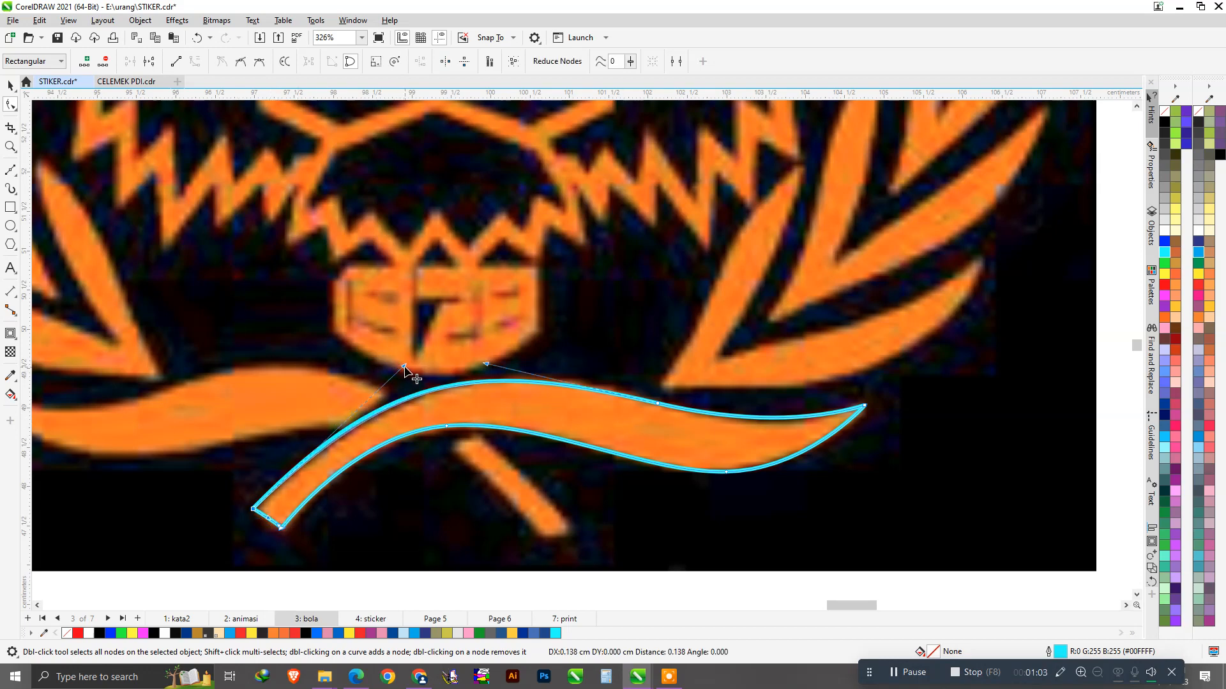
drag(487, 365, 493, 361)
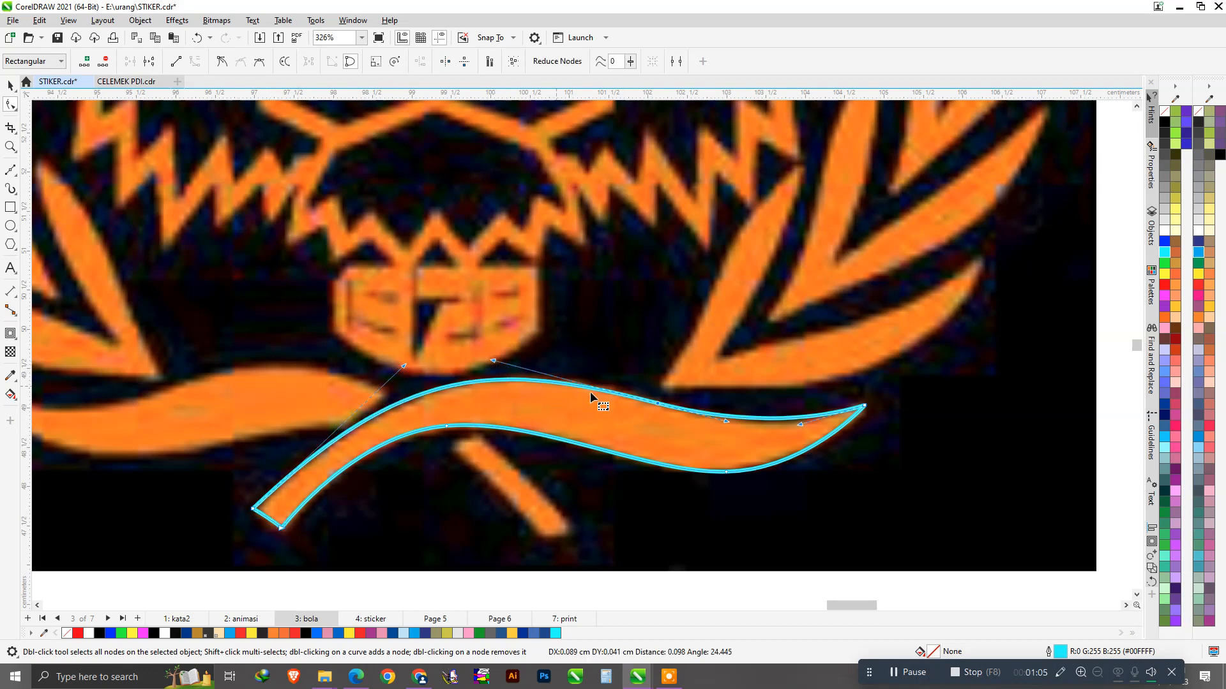
scroll(604, 406, down, 1)
scroll(403, 483, up, 2)
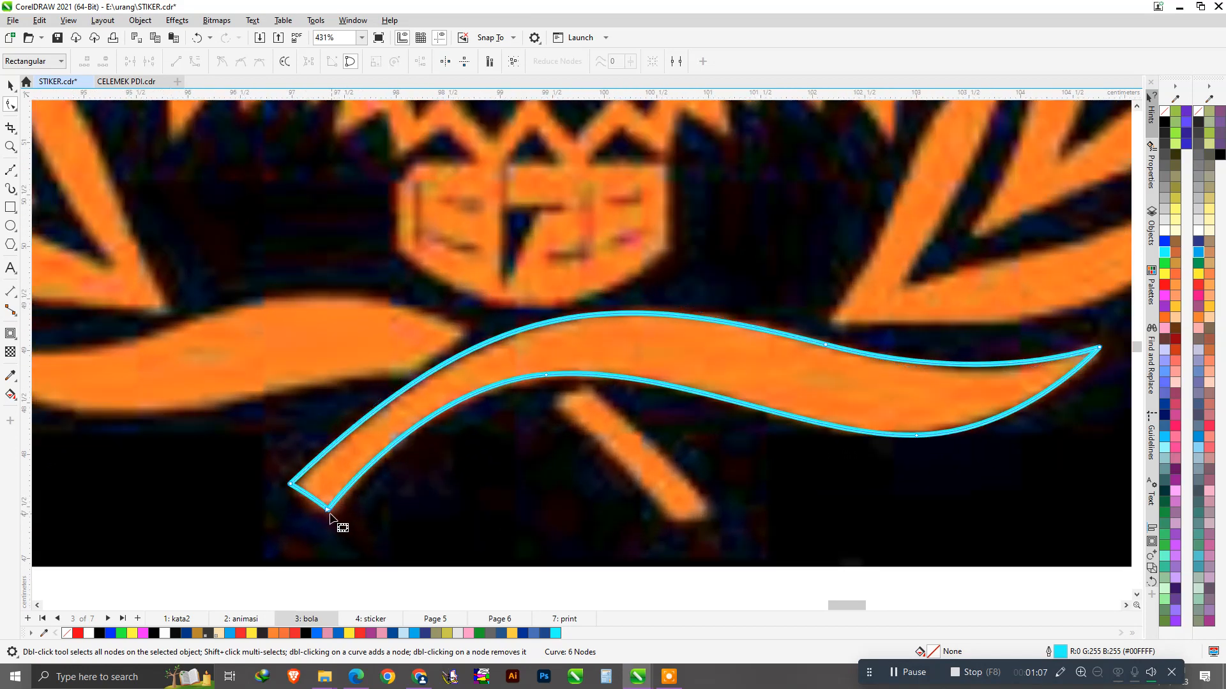
Step: Refine the nodes and handles on the ribbon's lower edge and at its right tip to match the artwork, then deselect the curve
scroll(326, 511, up, 2)
scroll(319, 501, down, 1)
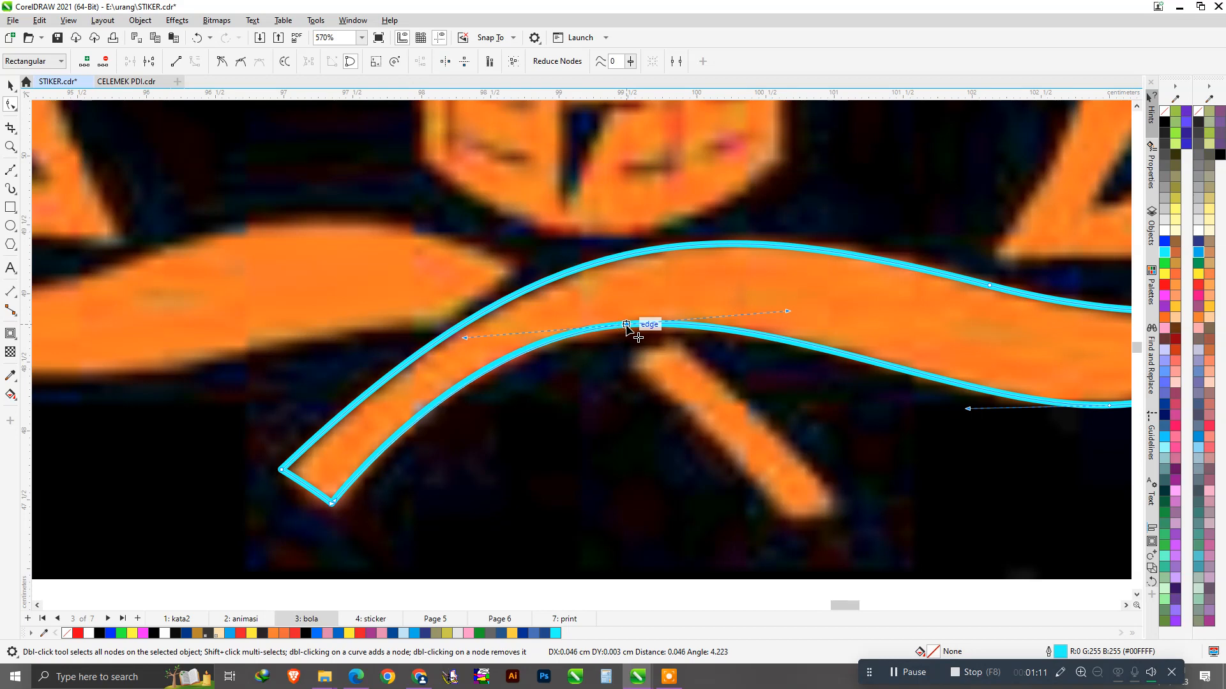
scroll(616, 368, down, 2)
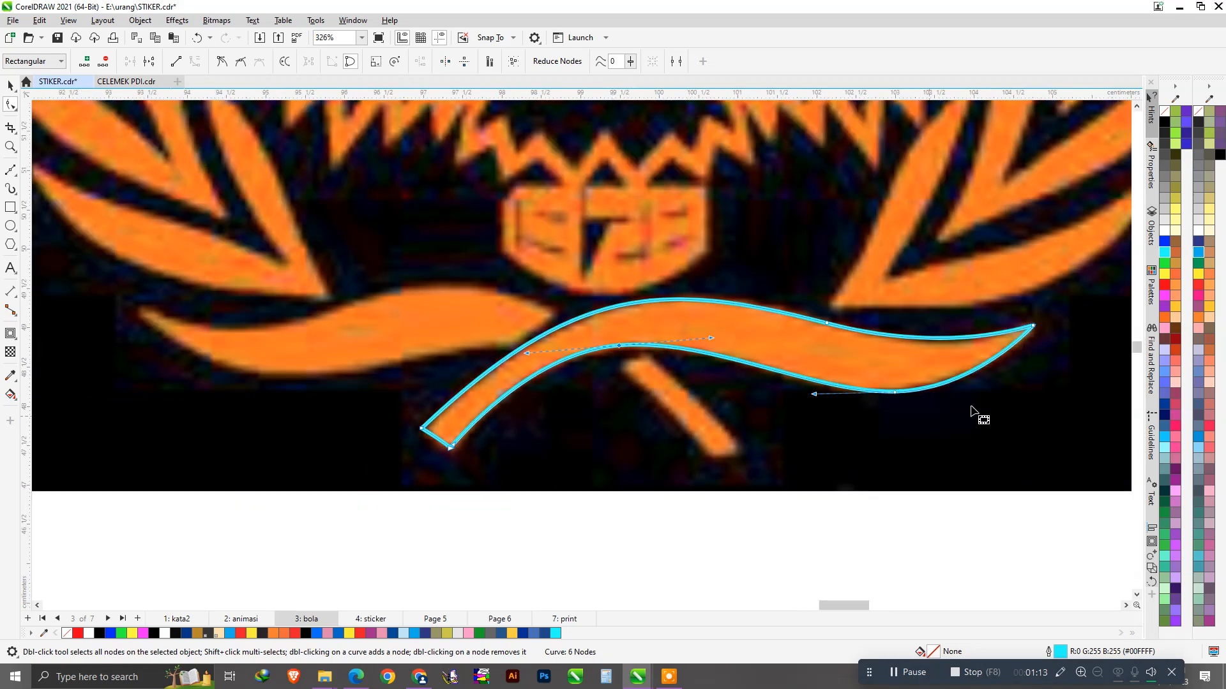
scroll(1040, 356, up, 2)
drag(929, 423, 945, 428)
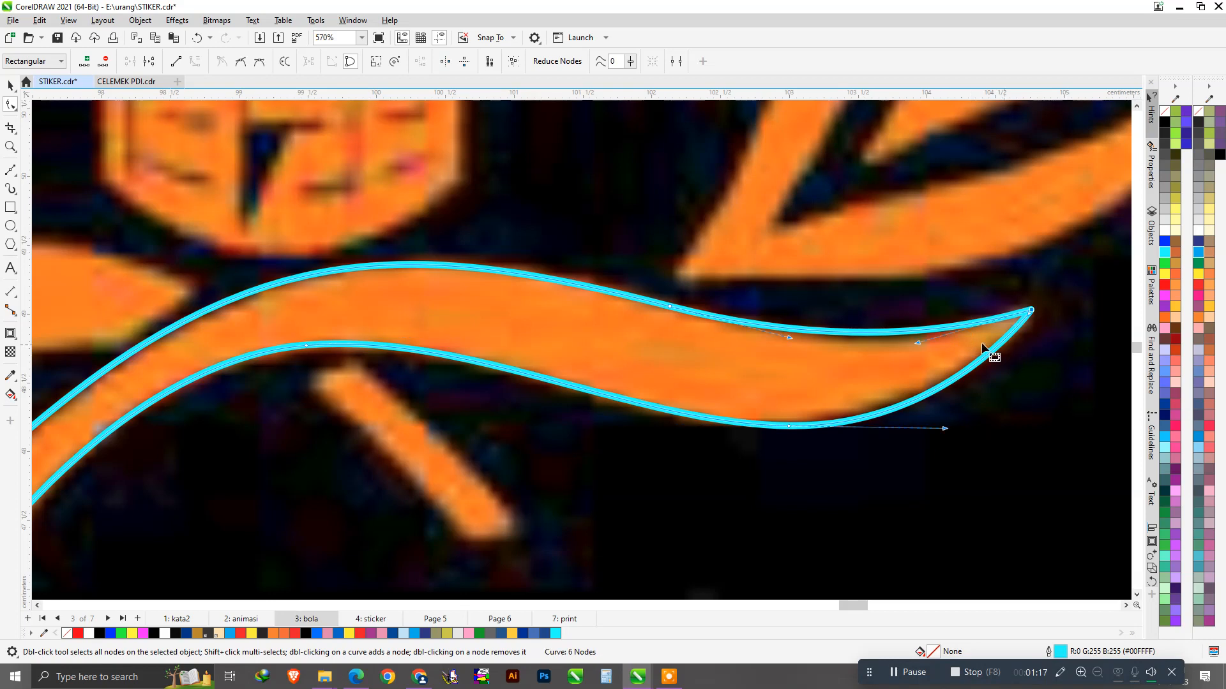
drag(916, 343, 913, 353)
scroll(868, 405, down, 5)
key(space)
scroll(553, 436, down, 4)
click(608, 513)
scroll(521, 460, down, 2)
scroll(531, 433, up, 2)
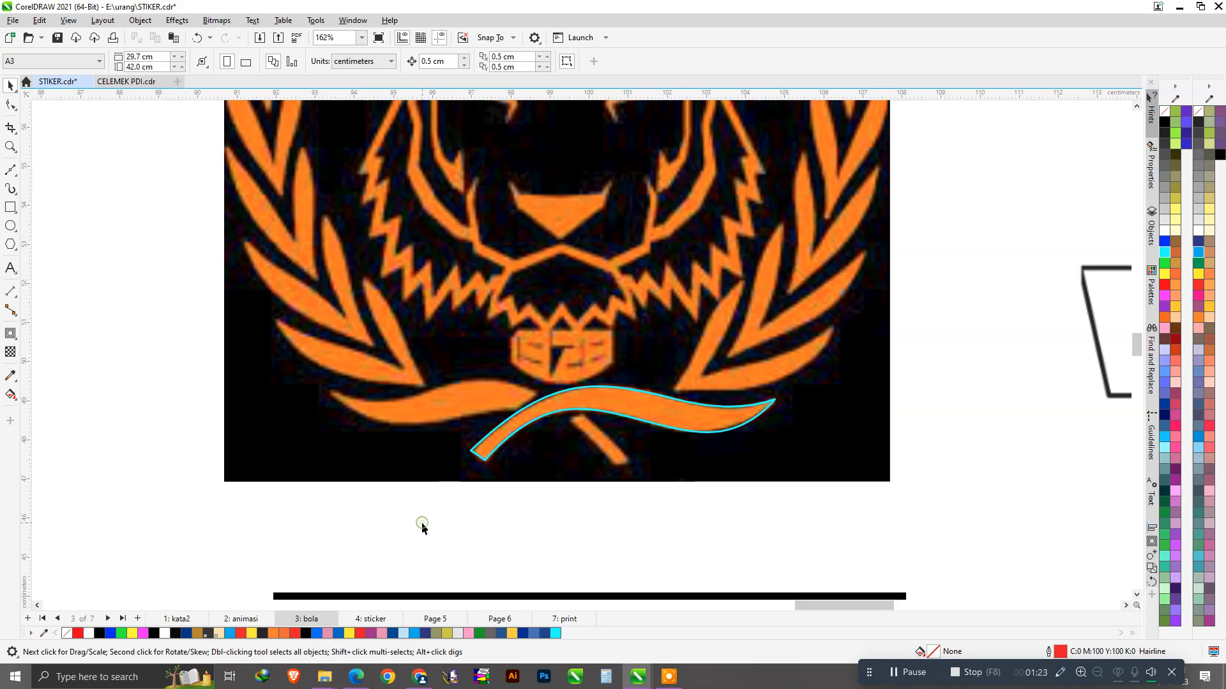
Step: Set the document's default graphic outline to 0.5 mm wide in cyan C100 M0 Y0 K0
click(572, 402)
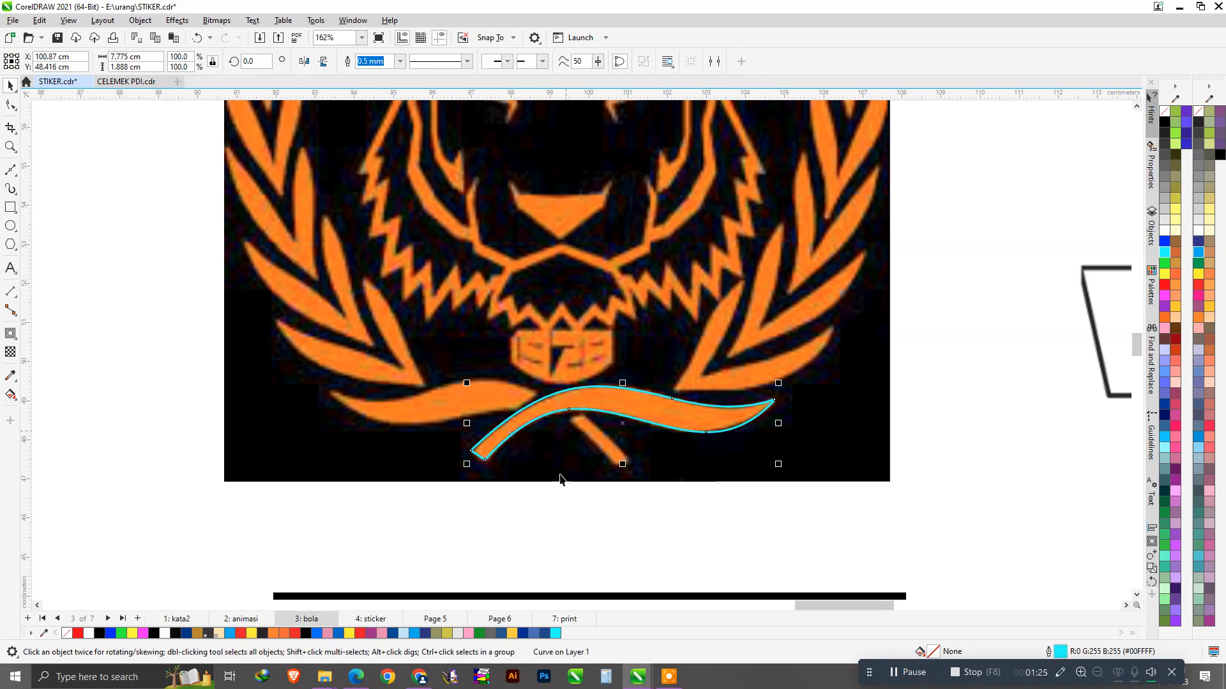
click(545, 552)
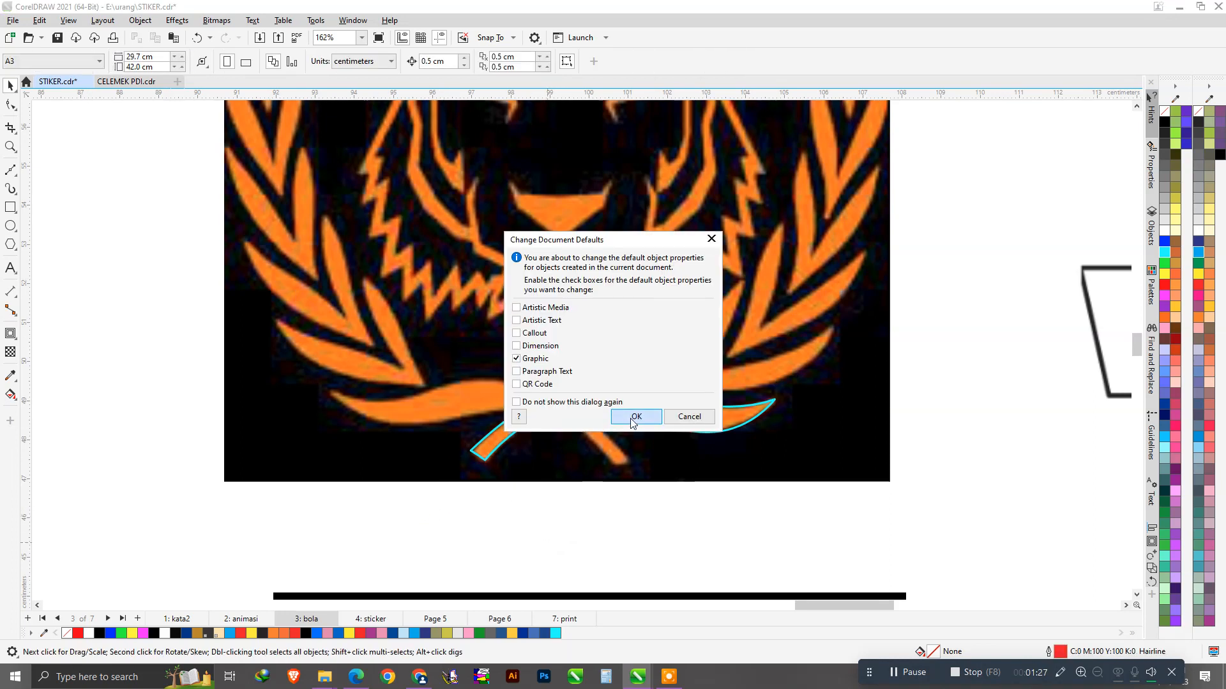
click(634, 419)
click(531, 293)
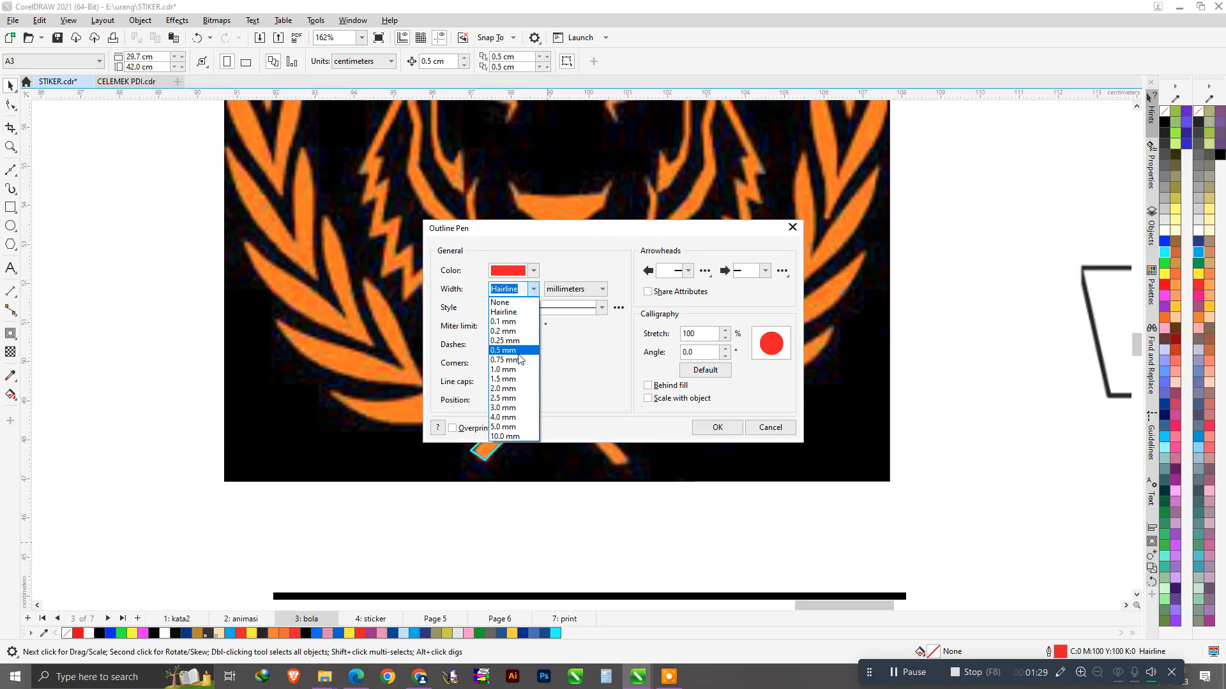
click(518, 353)
click(533, 272)
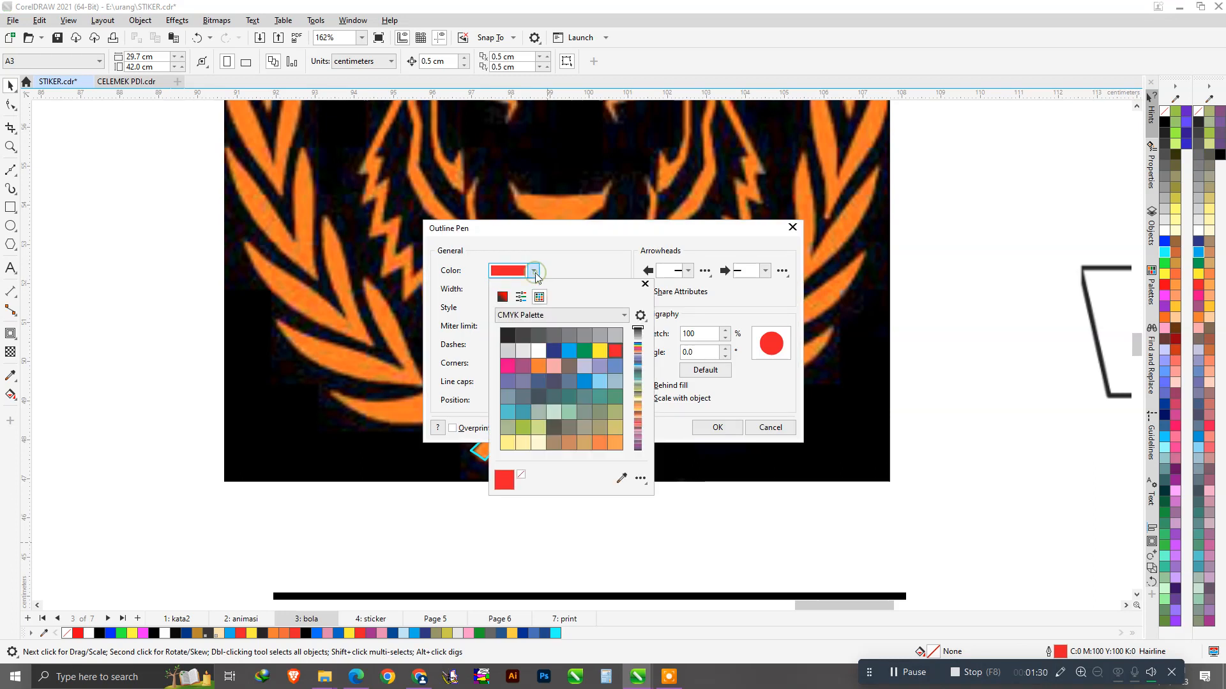
click(565, 349)
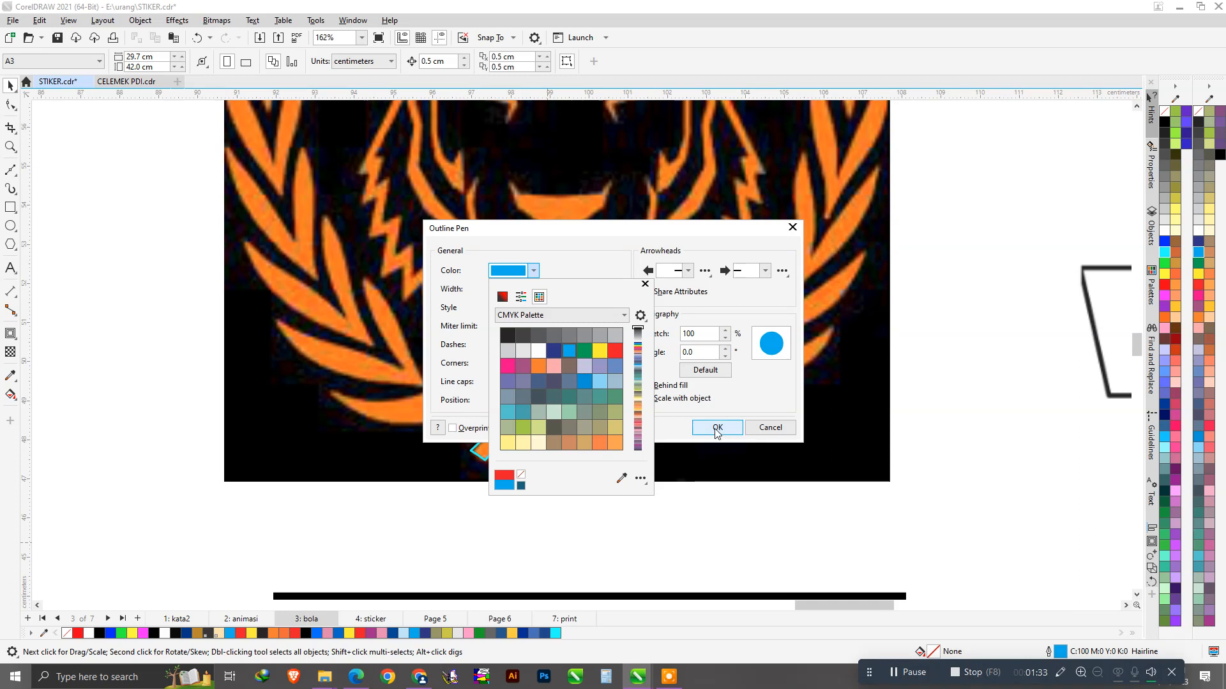
click(667, 429)
click(717, 428)
Step: Start a Bézier trace of the lowest leaf pair on the right laurel branch, from its base up the inner leaf's outer edge to the tip
scroll(675, 431, up, 2)
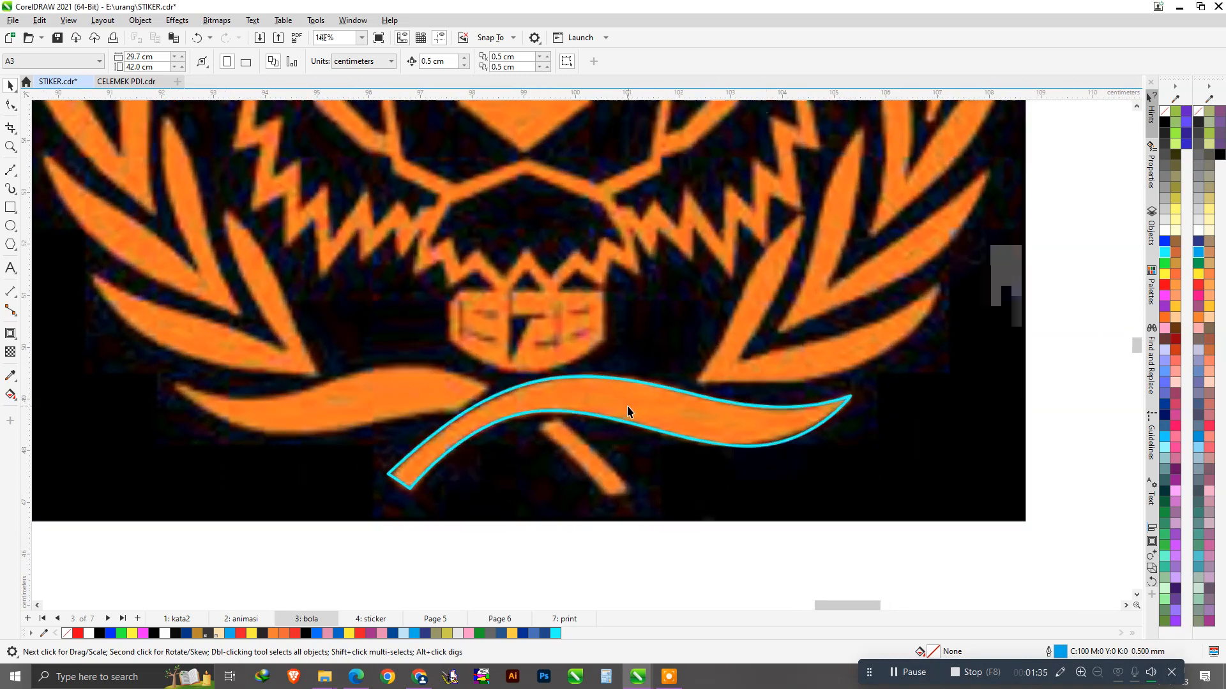
click(627, 404)
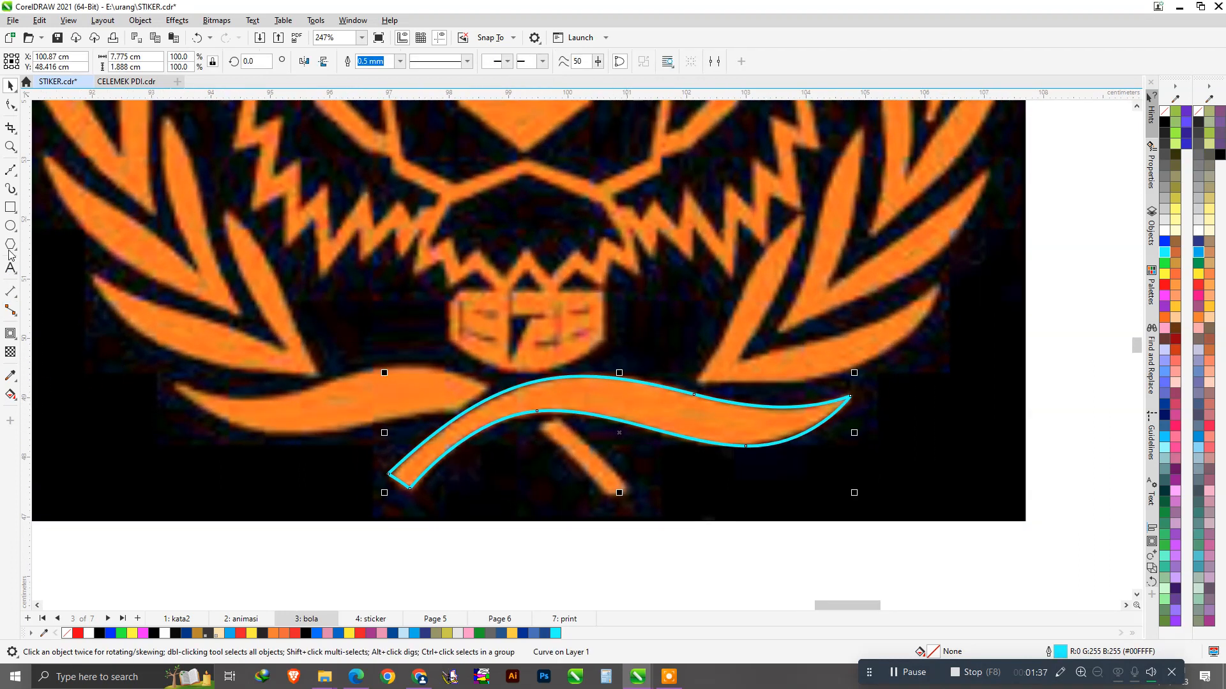
click(10, 189)
scroll(393, 357, down, 1)
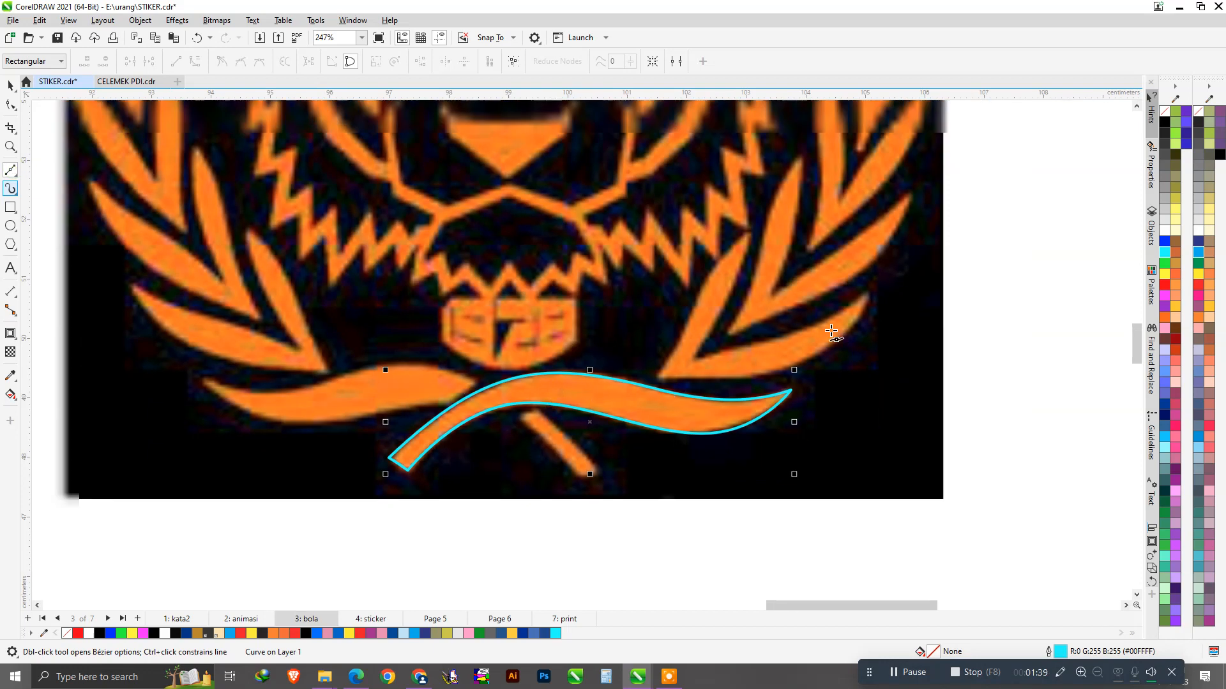
scroll(404, 419, down, 8)
scroll(455, 387, up, 7)
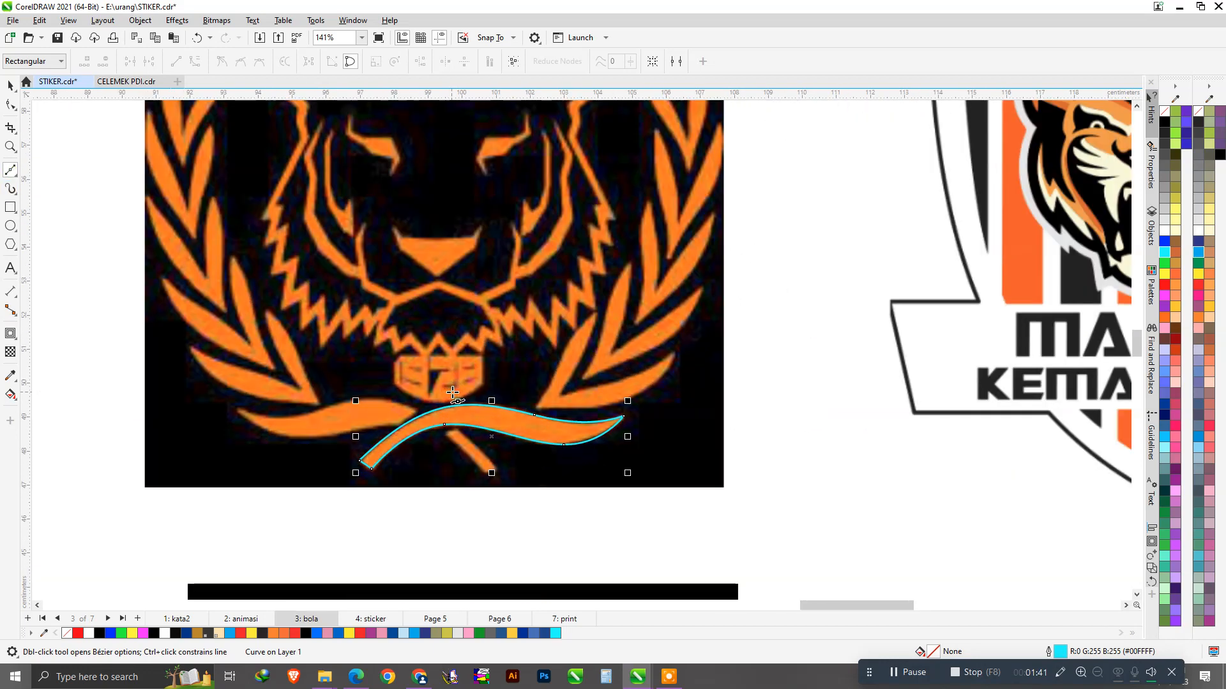
scroll(455, 387, down, 3)
scroll(588, 385, up, 2)
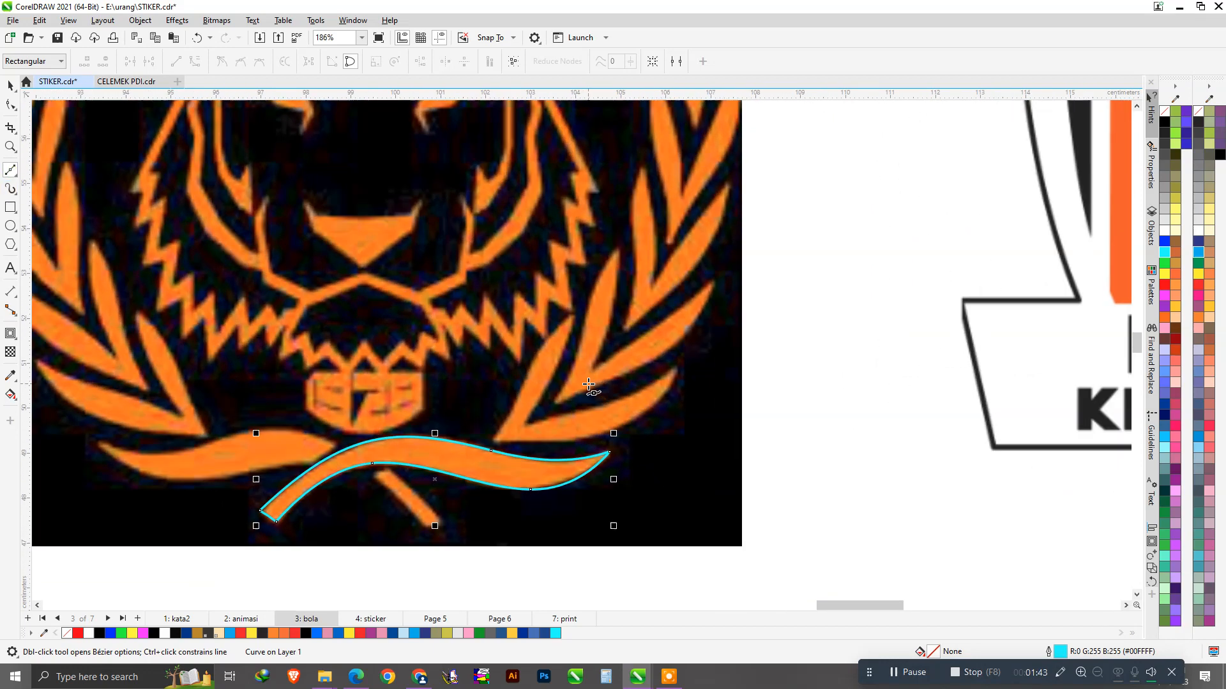
scroll(576, 381, down, 1)
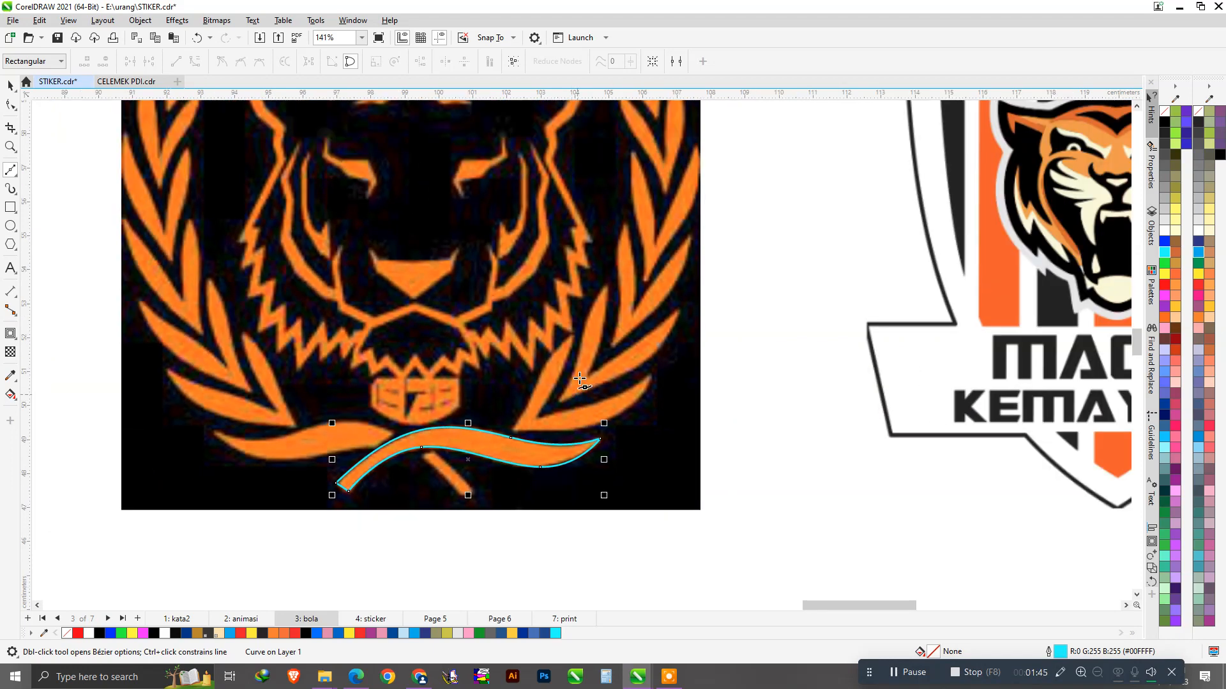
scroll(580, 380, up, 1)
scroll(572, 385, up, 2)
scroll(506, 460, up, 1)
click(414, 493)
drag(482, 369, 503, 300)
drag(605, 196, 654, 174)
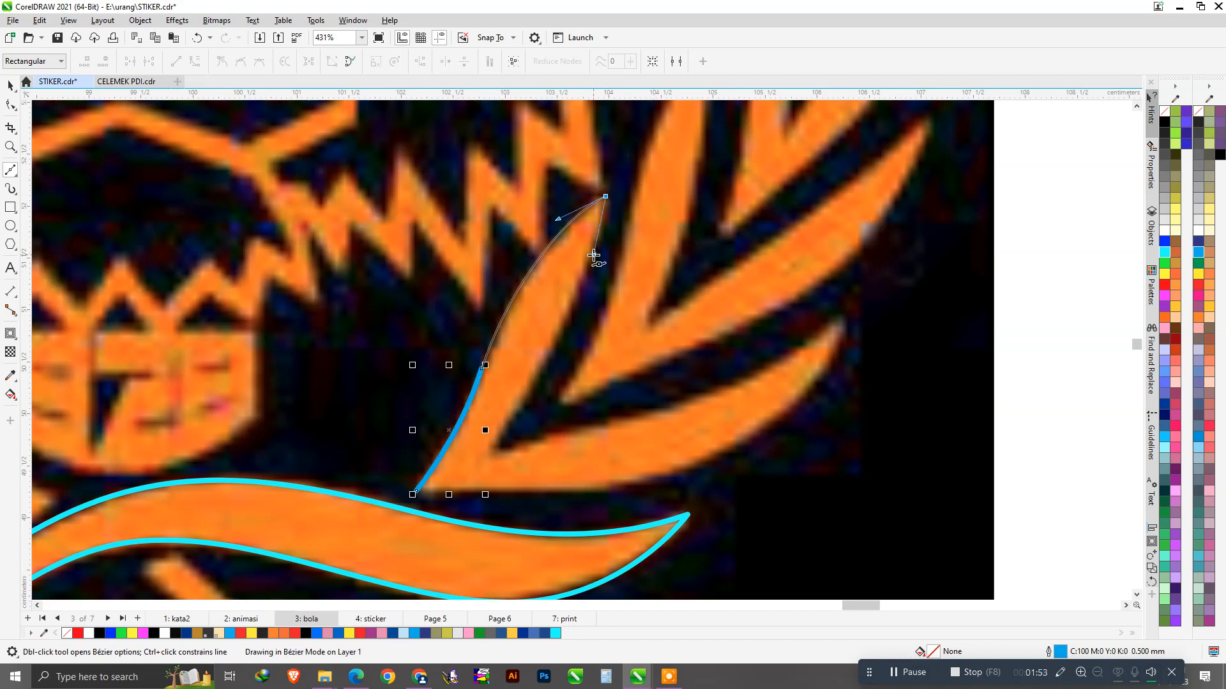
Step: Continue the lowest leaf pair's curve down to the notch, out to the outer leaf's tip and back along its lower edge to close it
drag(593, 255, 593, 254)
drag(487, 450, 415, 553)
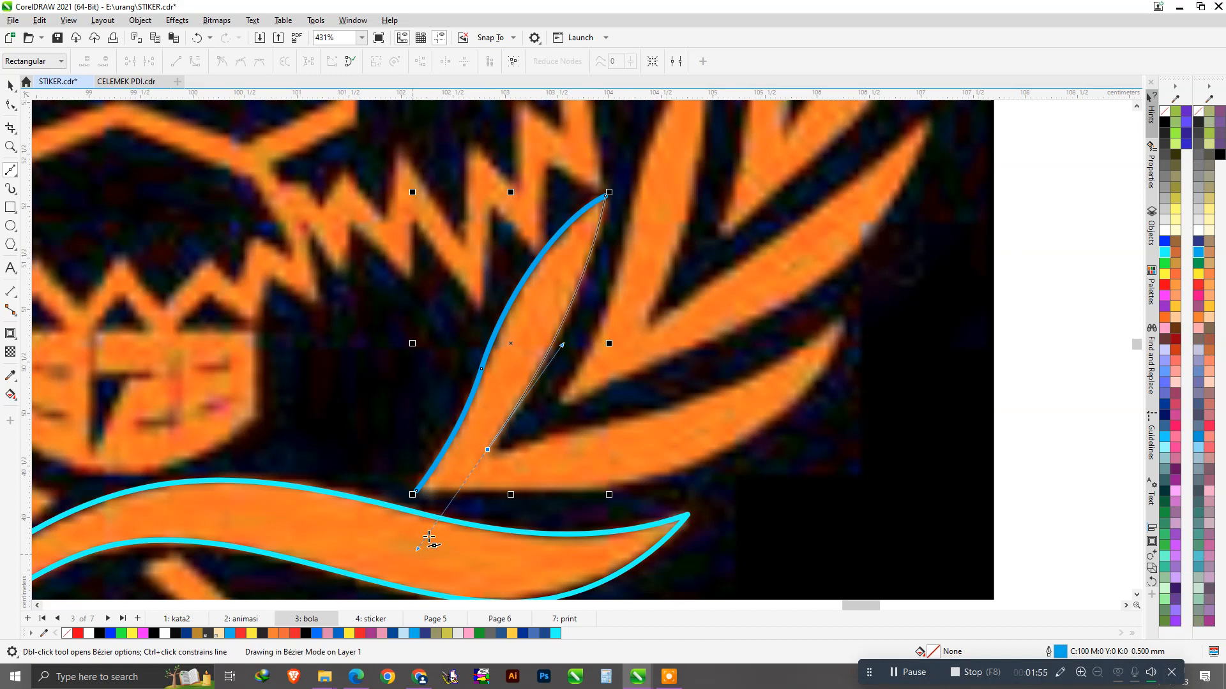
drag(540, 439, 540, 438)
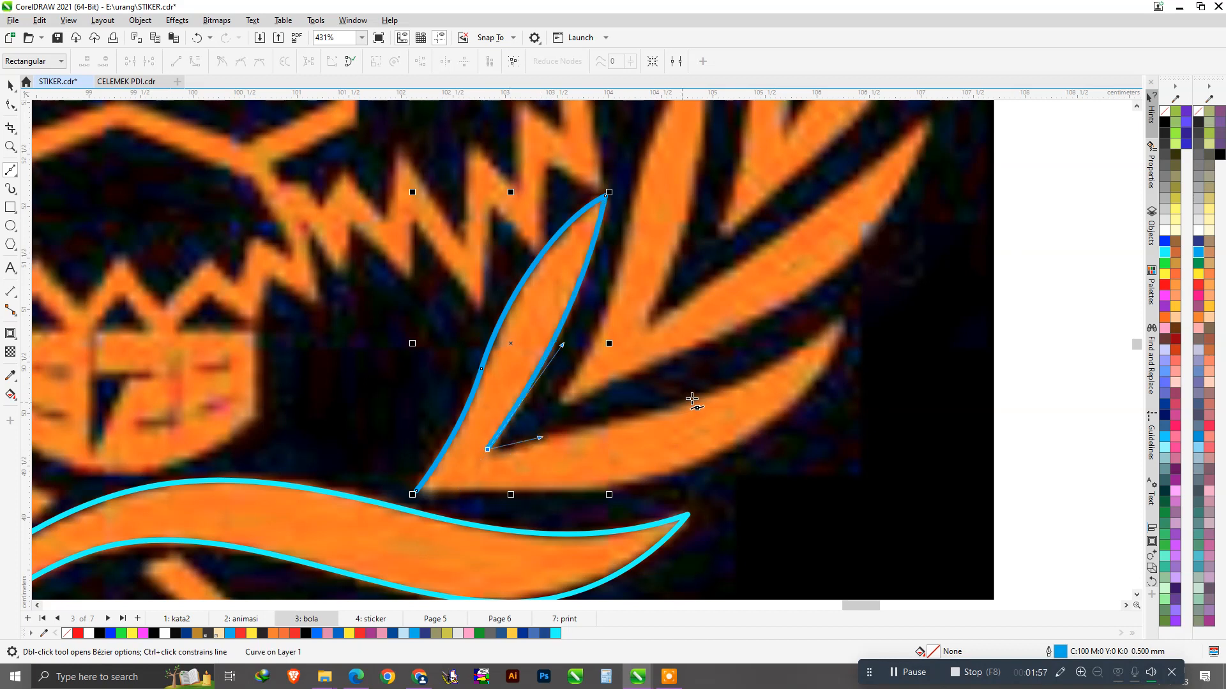
drag(843, 309, 845, 393)
drag(416, 492, 749, 506)
scroll(750, 506, down, 2)
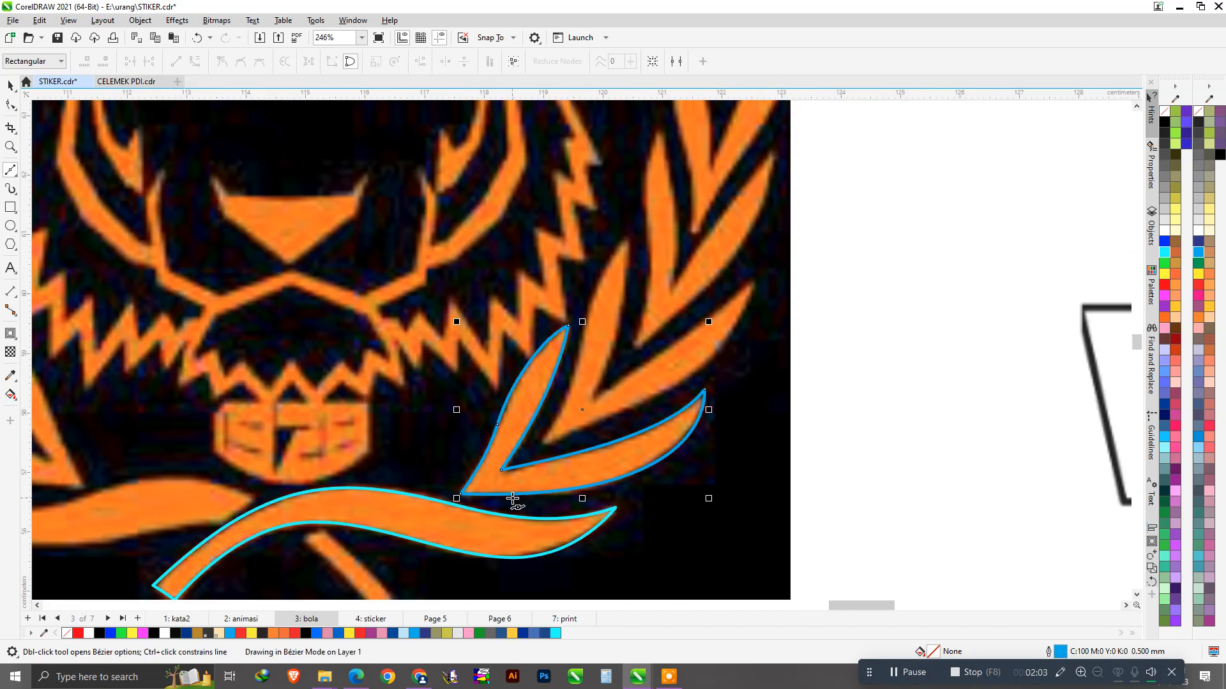
Step: Try to duplicate the traced leaf pair onto the next pair up the branch and rotate the copy by about 14.5°
key(space)
scroll(647, 420, up, 2)
drag(587, 495, 729, 379)
right_click(729, 379)
click(755, 371)
drag(818, 443, 674, 373)
scroll(674, 373, down, 5)
scroll(644, 395, up, 4)
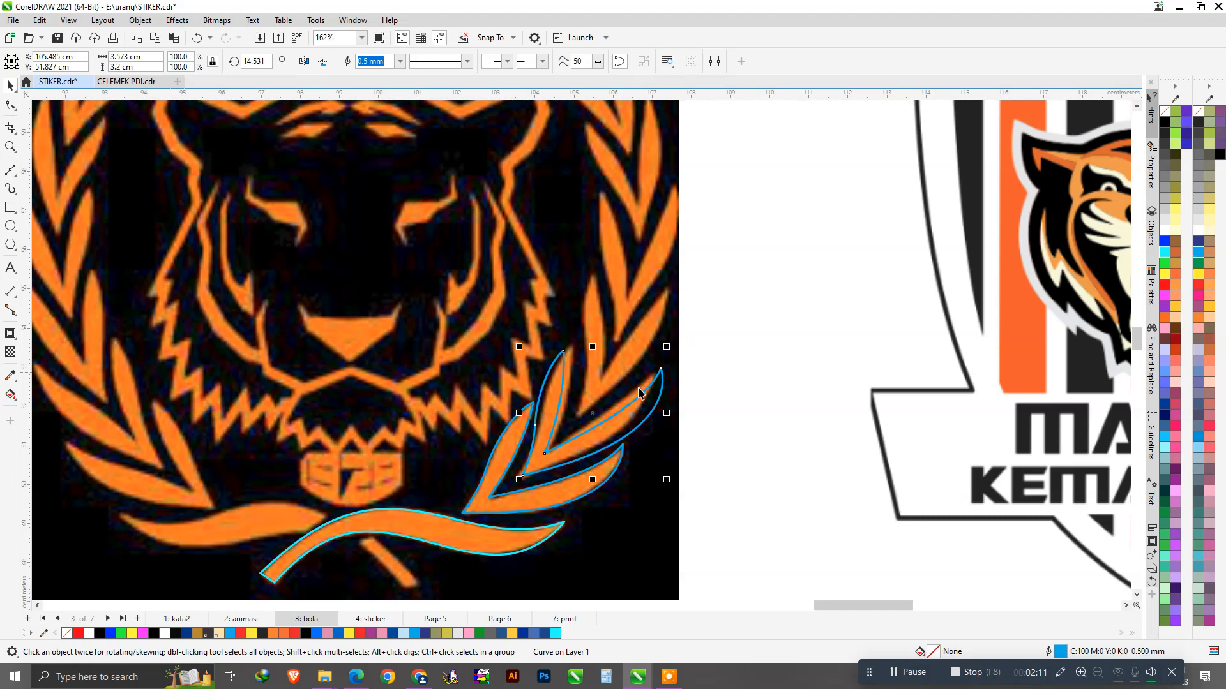
key(Escape)
scroll(619, 408, down, 4)
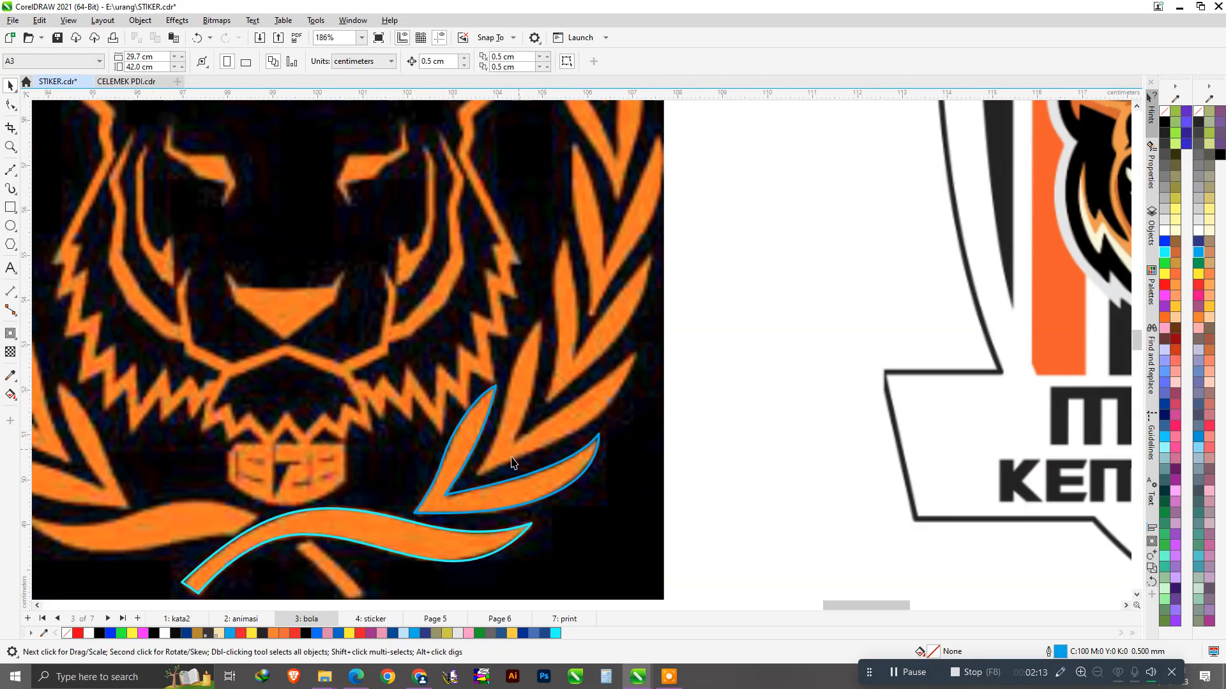
Step: Move the lowest leaf pair's notch node onto the artwork, add a node on the outer leaf's upper edge, and adjust the handles there
scroll(466, 503, up, 6)
key(F10)
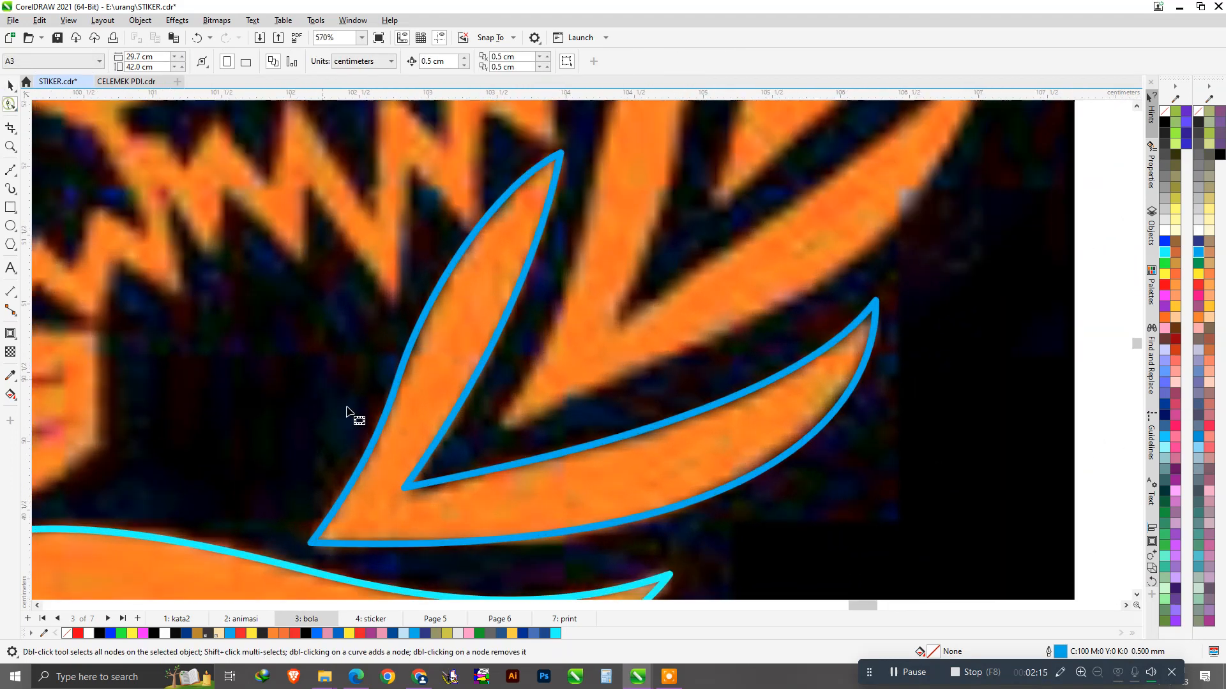
click(431, 496)
drag(404, 489, 496, 487)
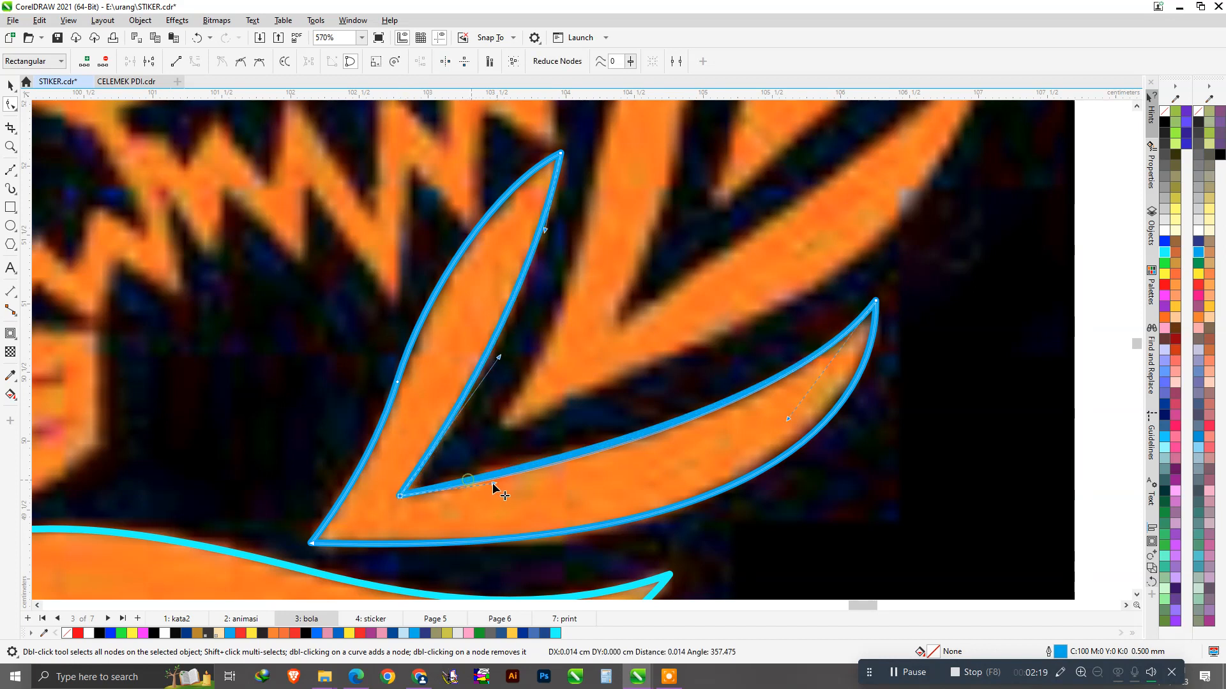
double_click(561, 454)
drag(823, 370, 811, 392)
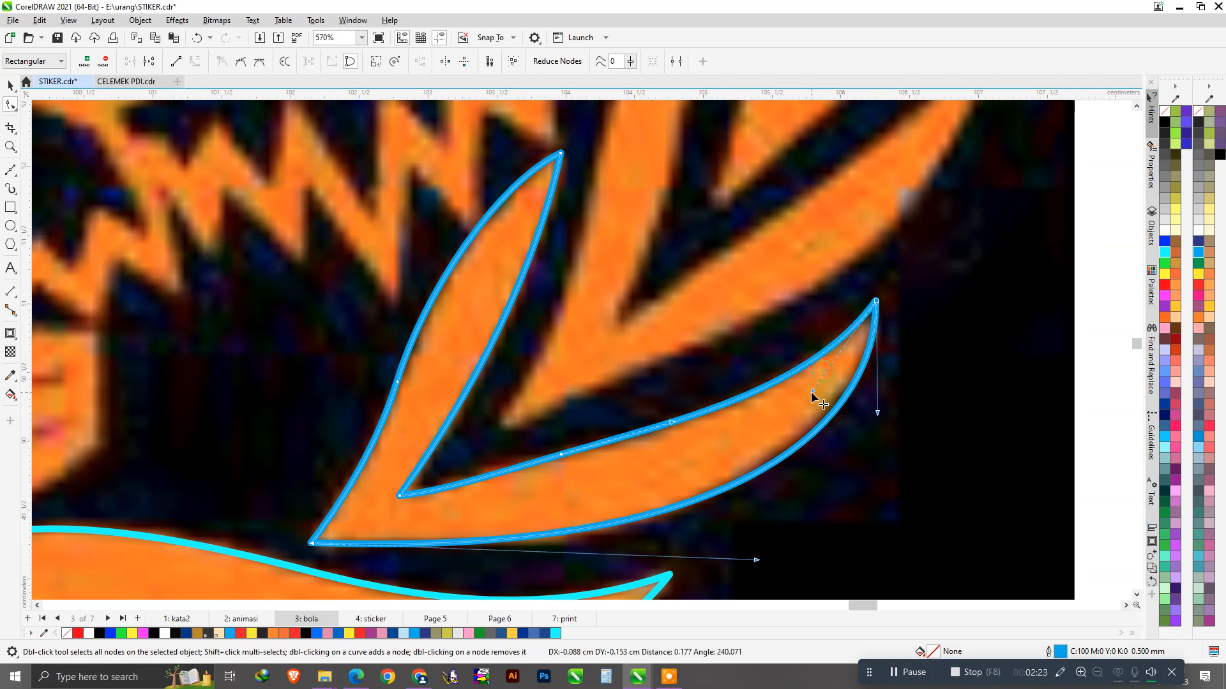
Step: Adjust the curve handle on the inner leaf's outer edge so the lowest pair's outline follows the artwork
scroll(600, 441, down, 2)
scroll(440, 401, up, 1)
scroll(441, 401, up, 1)
drag(416, 364, 520, 443)
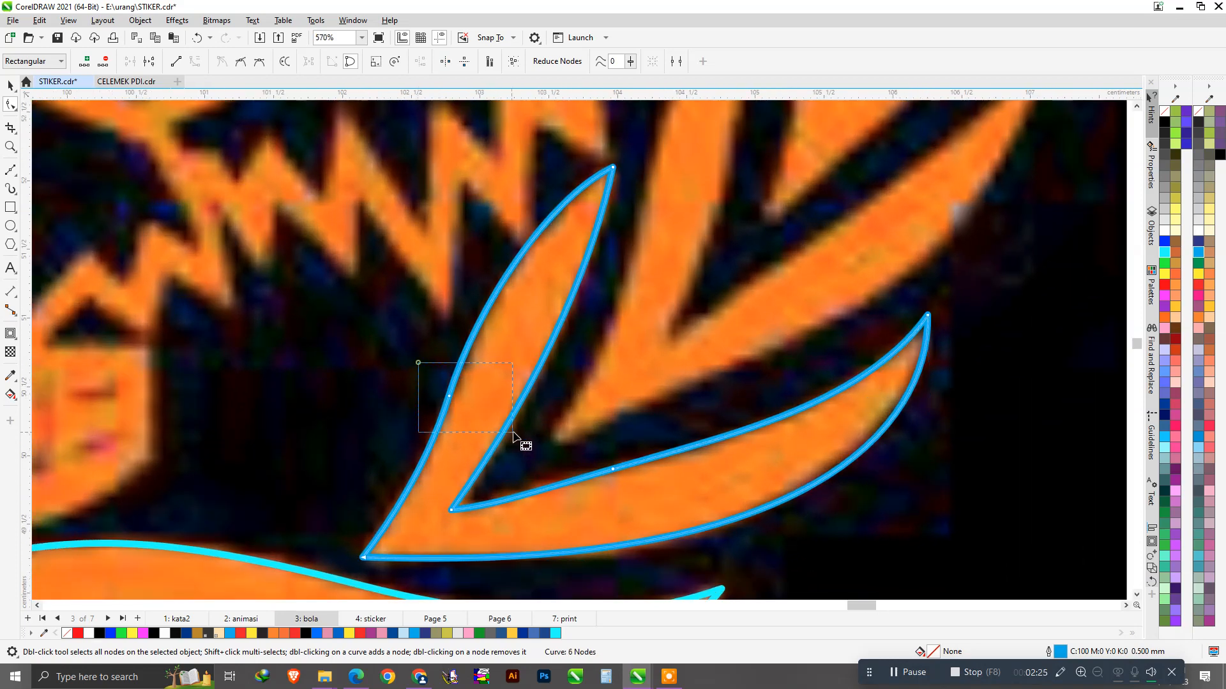
drag(478, 309, 487, 307)
Step: Start tracing the second leaf pair with the Bézier tool from its notch, around the outer leaf's tip and along its lower edge
scroll(509, 460, down, 2)
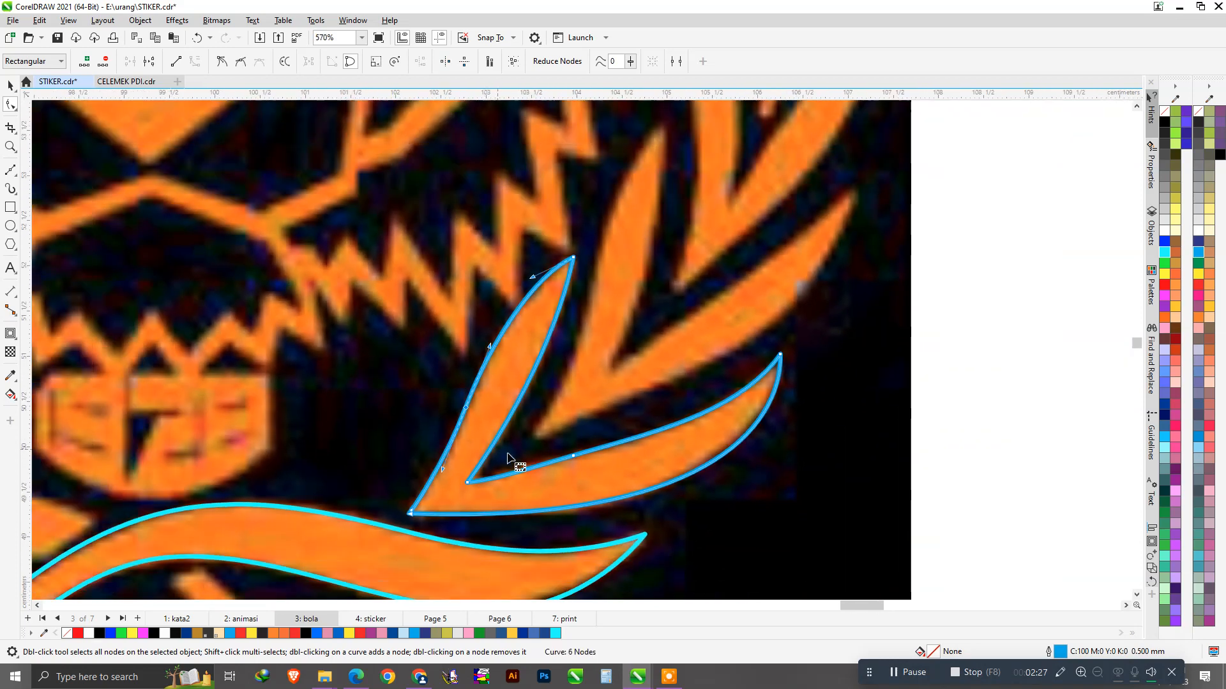
scroll(520, 459, down, 1)
scroll(661, 328, up, 1)
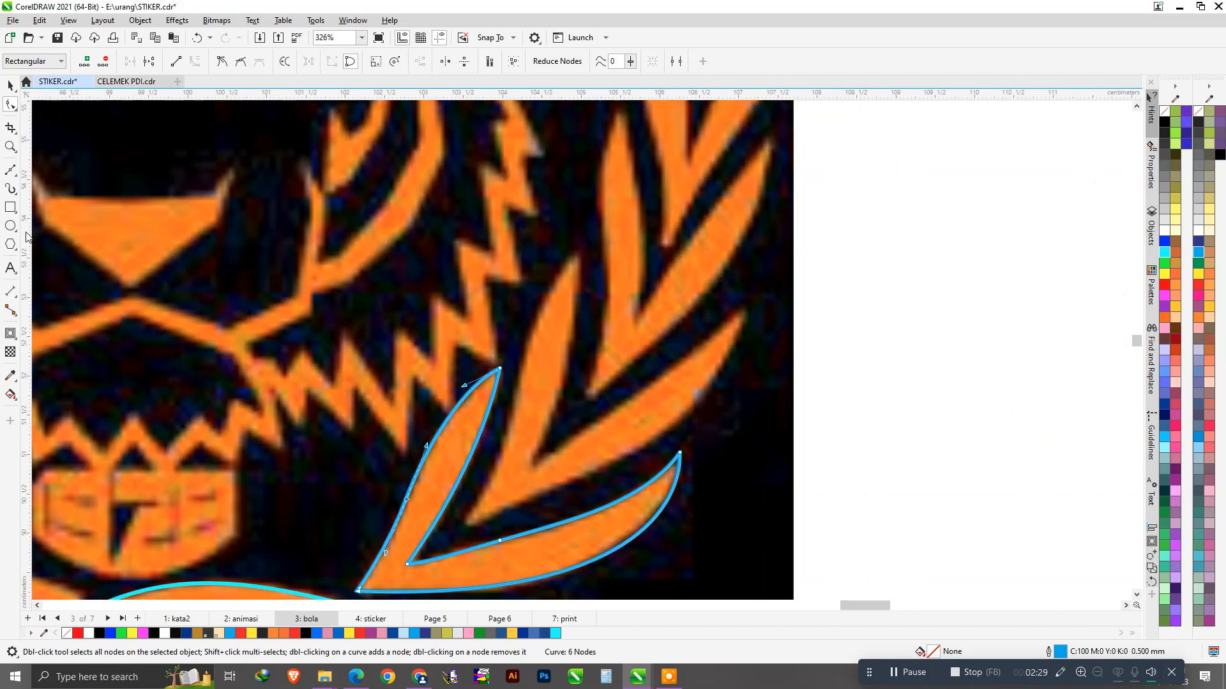
click(17, 180)
click(10, 170)
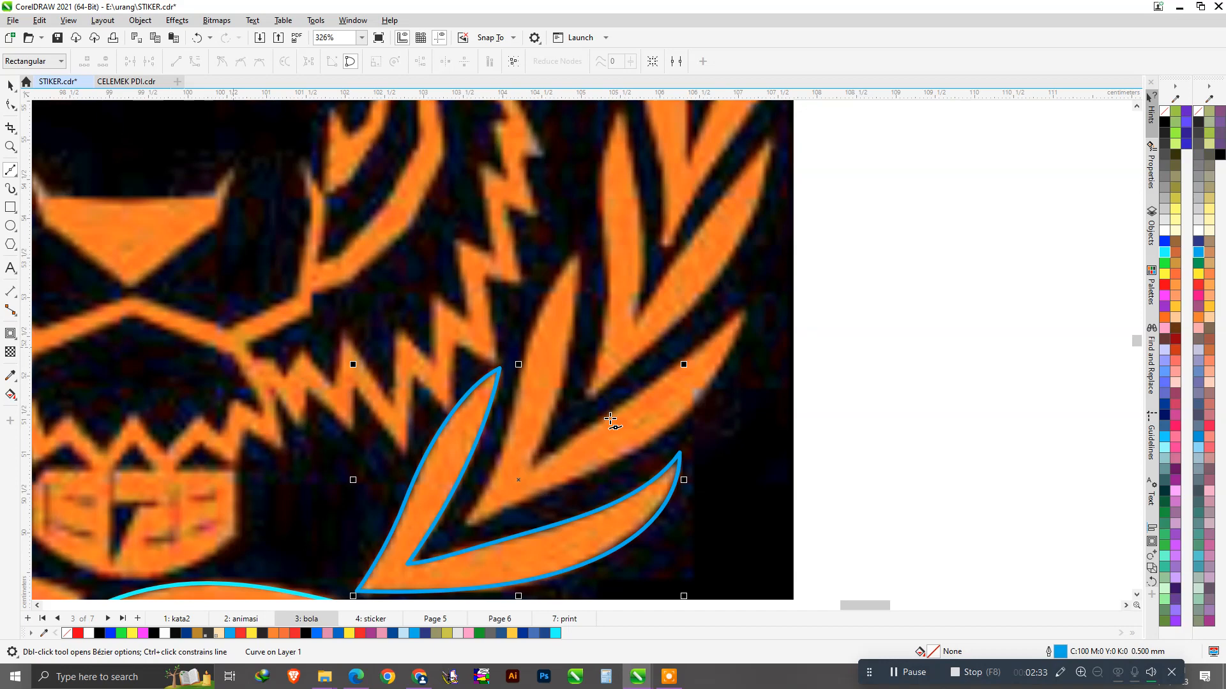
scroll(610, 419, up, 2)
click(486, 502)
drag(664, 373, 722, 339)
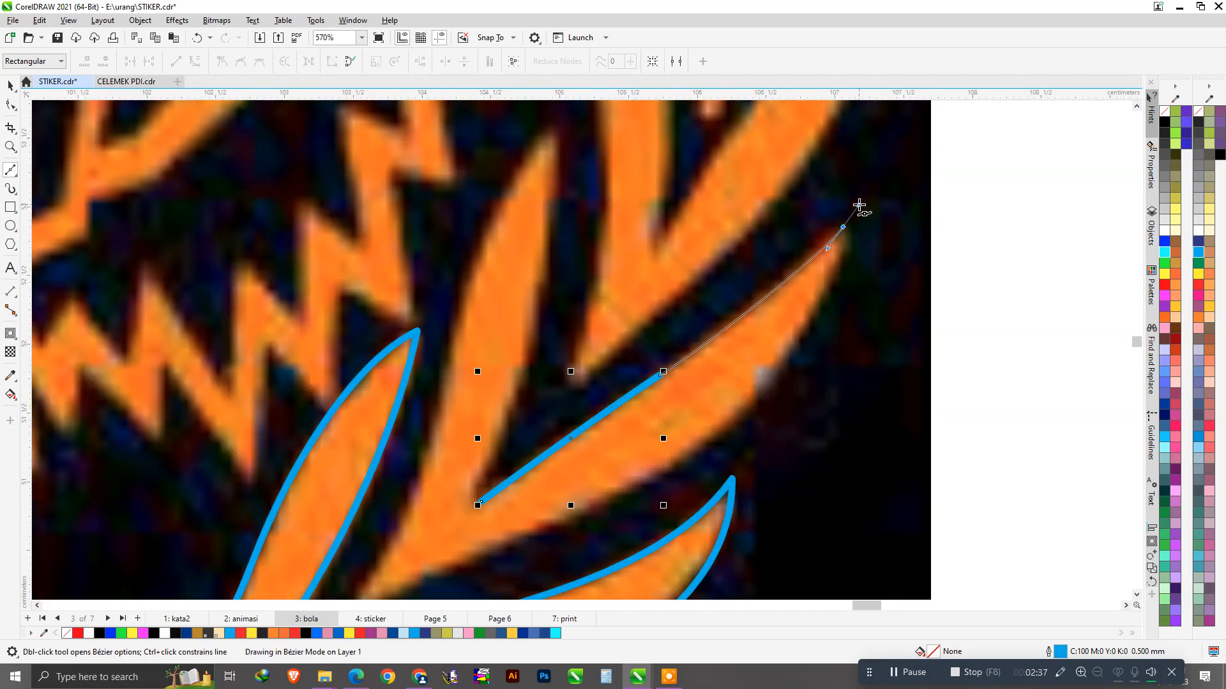
drag(845, 256, 801, 348)
drag(622, 489, 492, 543)
Step: Continue the second leaf pair's curve from its base up and around the inner leaf, then down to the notch to close it
scroll(465, 574, down, 2)
scroll(446, 566, up, 3)
drag(419, 556, 471, 475)
drag(523, 298, 560, 357)
scroll(525, 372, down, 5)
scroll(572, 240, up, 2)
scroll(532, 497, up, 1)
drag(536, 452, 522, 494)
click(511, 533)
Step: Start tracing the third leaf pair from its notch, up to the outer leaf's tip and down its lower edge
scroll(577, 519, down, 2)
scroll(622, 434, up, 1)
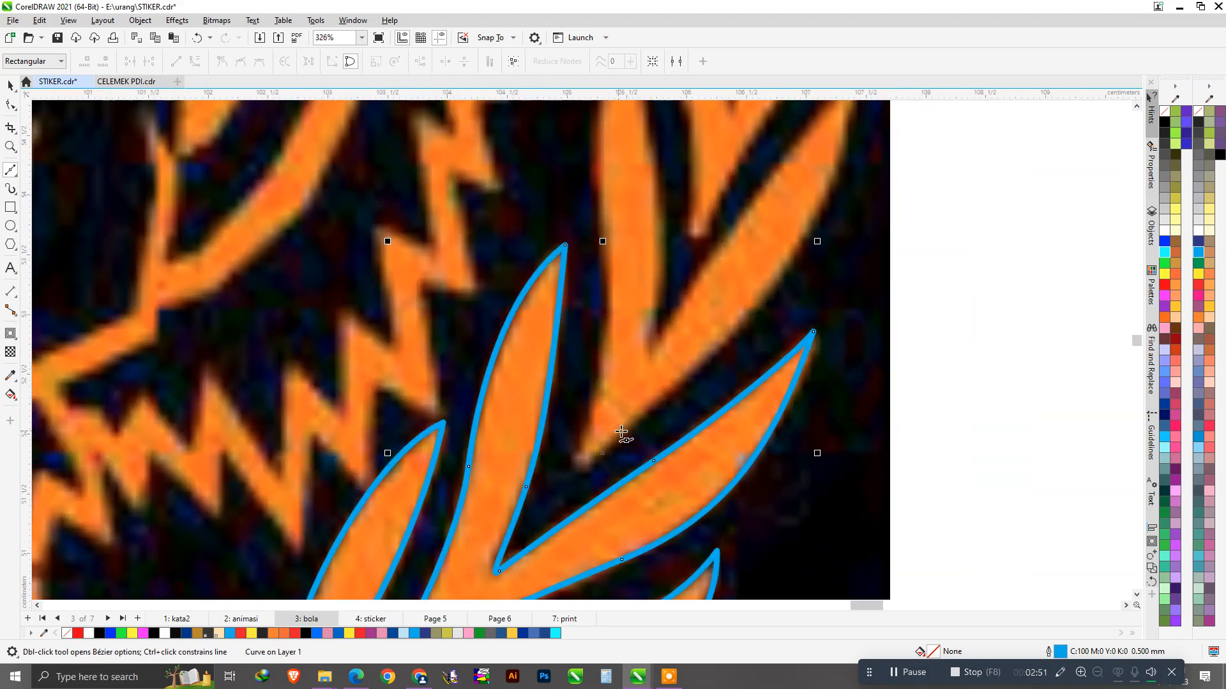
click(653, 348)
scroll(654, 348, down, 2)
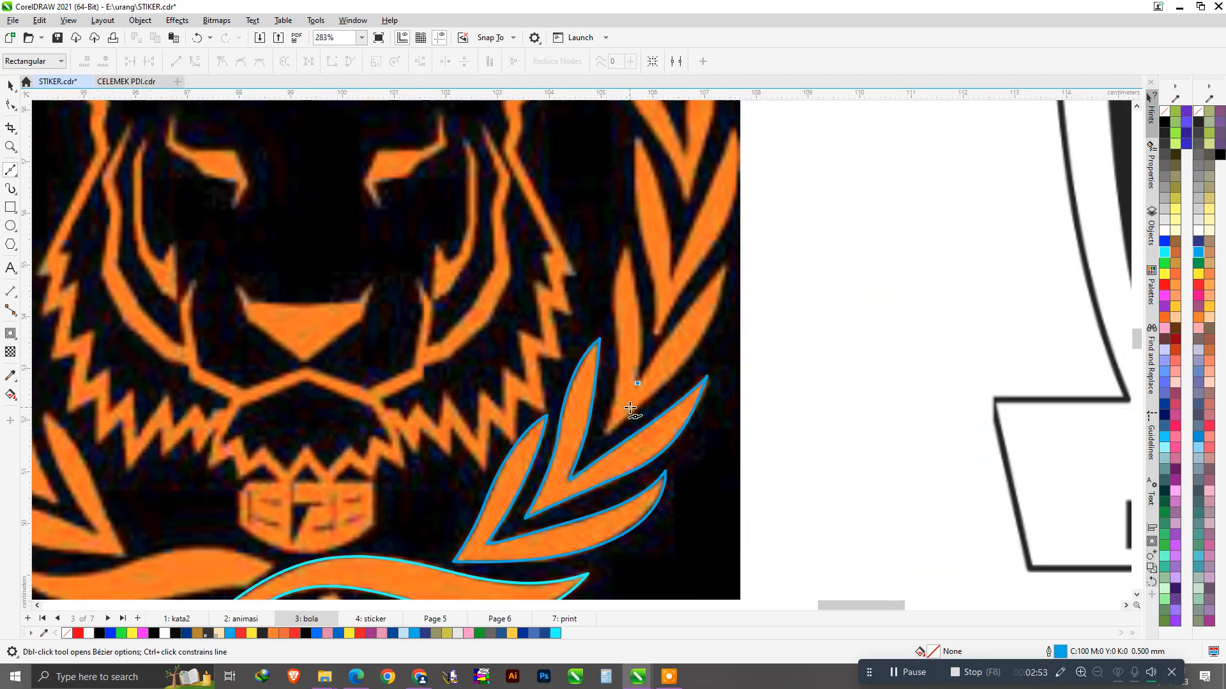
scroll(705, 291, up, 1)
scroll(672, 350, up, 1)
scroll(672, 350, up, 1)
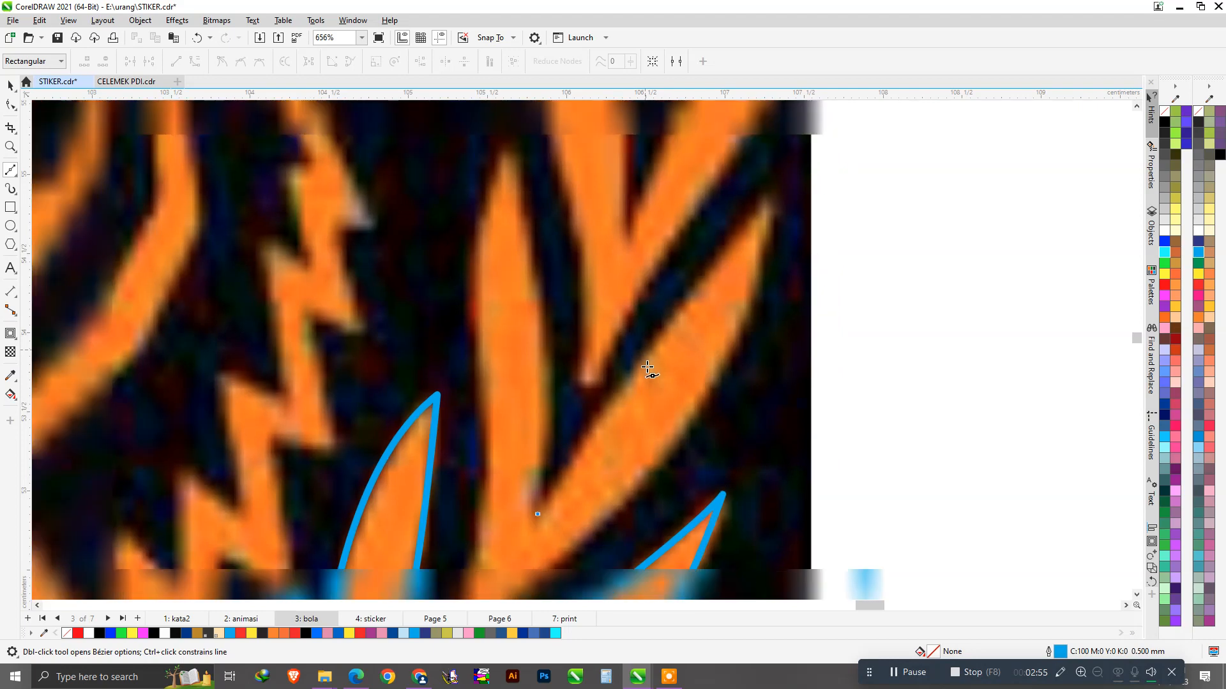
scroll(768, 211, down, 1)
drag(767, 201, 819, 171)
drag(727, 364, 579, 499)
Step: Continue the third leaf pair's curve through its base and around the inner leaf's tip, closing it at the notch
scroll(686, 374, down, 3)
scroll(600, 510, up, 4)
scroll(579, 499, down, 1)
scroll(530, 543, up, 1)
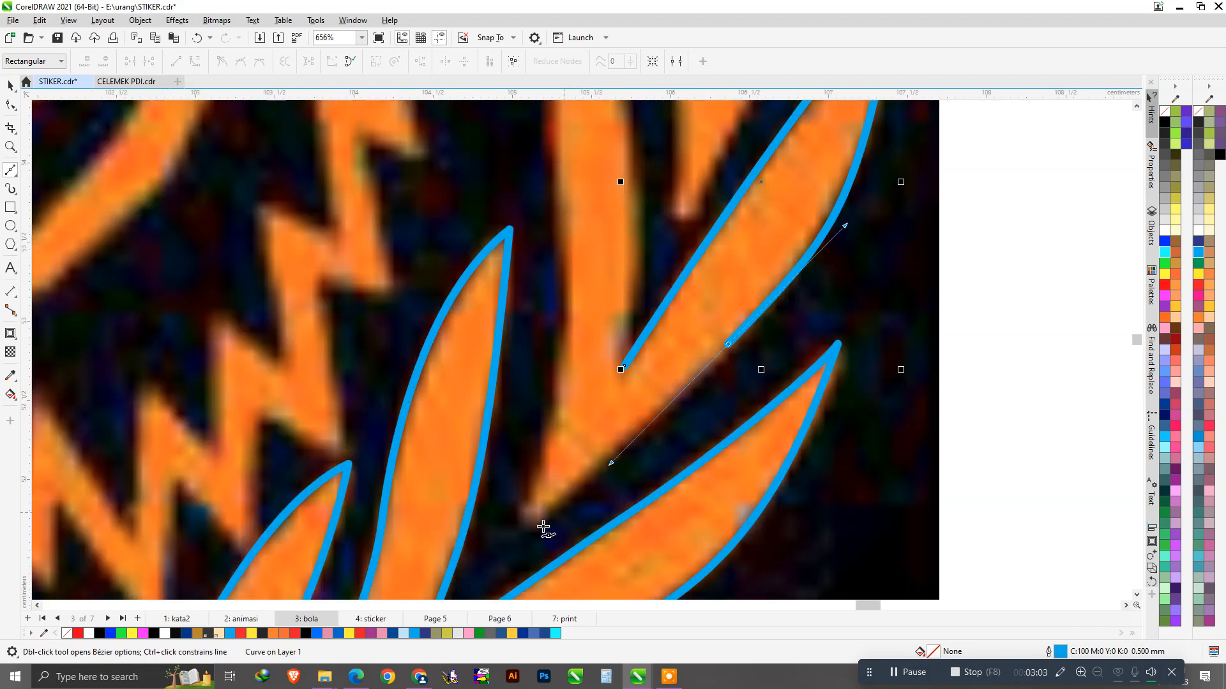
drag(523, 530, 547, 480)
drag(564, 277, 564, 210)
scroll(574, 262, down, 2)
scroll(622, 226, up, 2)
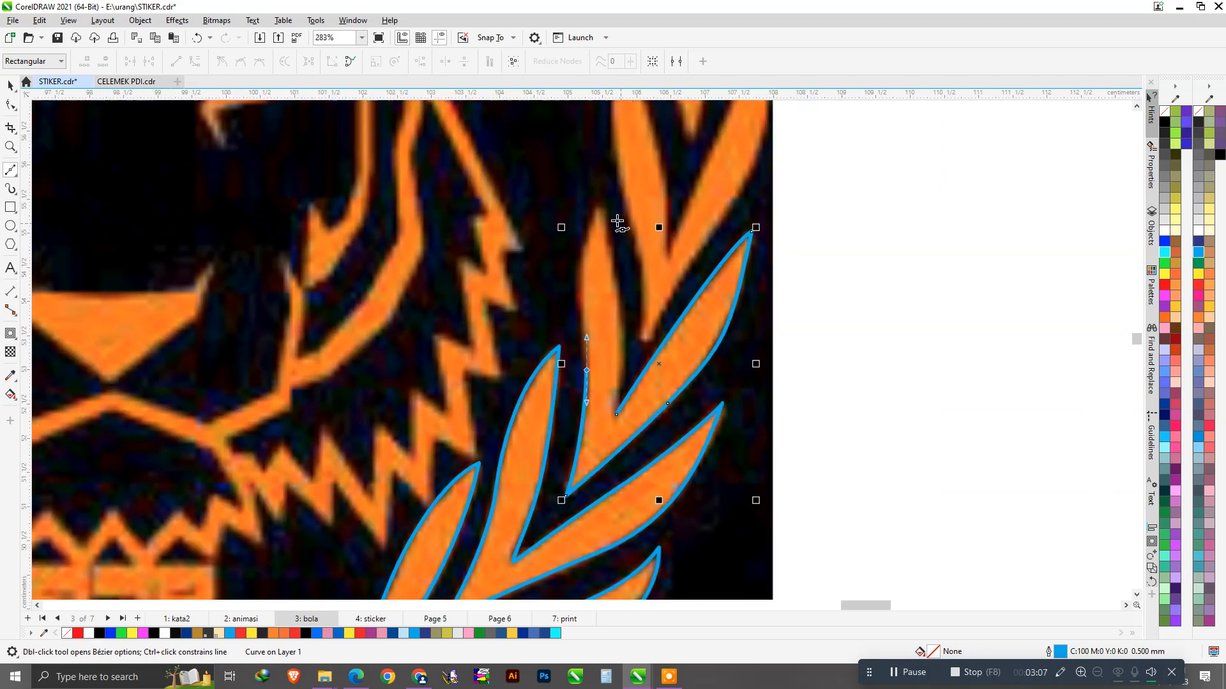
drag(600, 199, 633, 173)
drag(607, 277, 606, 275)
drag(624, 343, 632, 378)
click(616, 476)
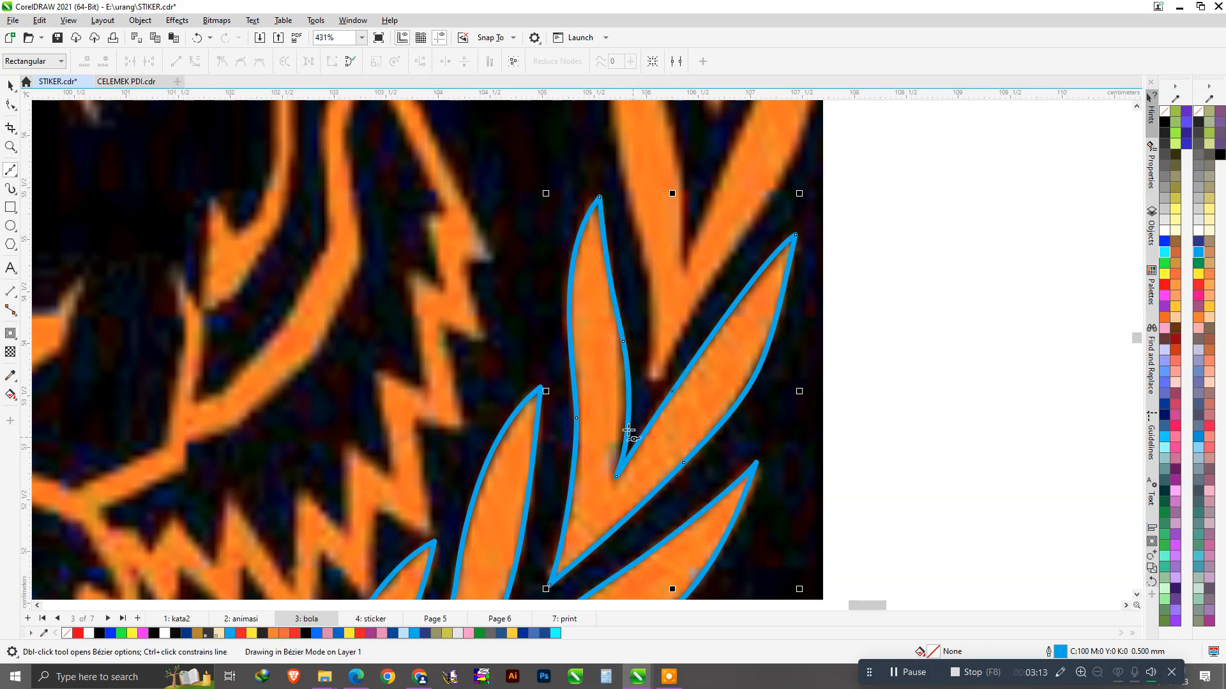
Step: Move the third leaf pair's notch node slightly lower and reshape the outer leaf's curve to match the artwork
click(11, 106)
drag(617, 475, 611, 485)
drag(711, 493, 712, 491)
mouse_move(766, 376)
mouse_down()
mouse_move(788, 322)
mouse_move(779, 358)
mouse_up()
scroll(740, 389, down, 3)
Step: Start a Bézier trace of the fourth leaf pair from its notch, up to the outer leaf's tip and down its outer edge
key(space)
scroll(733, 407, down, 3)
scroll(711, 334, up, 4)
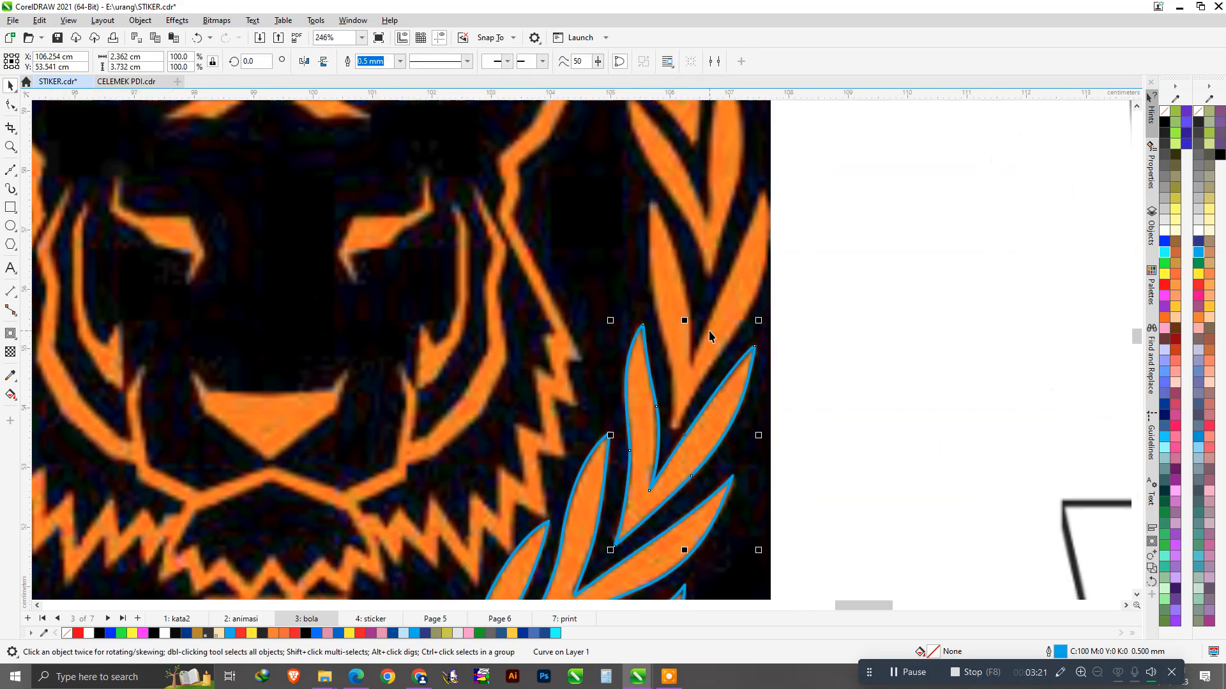
click(10, 169)
scroll(677, 345, up, 4)
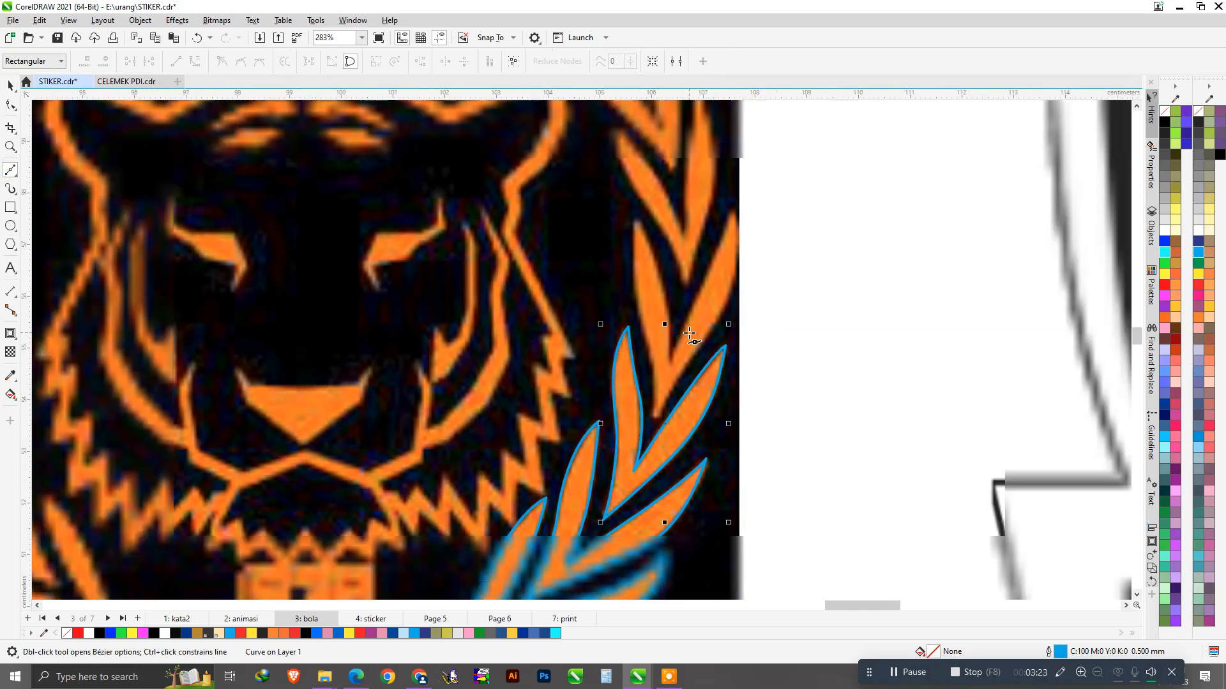
scroll(645, 399, down, 3)
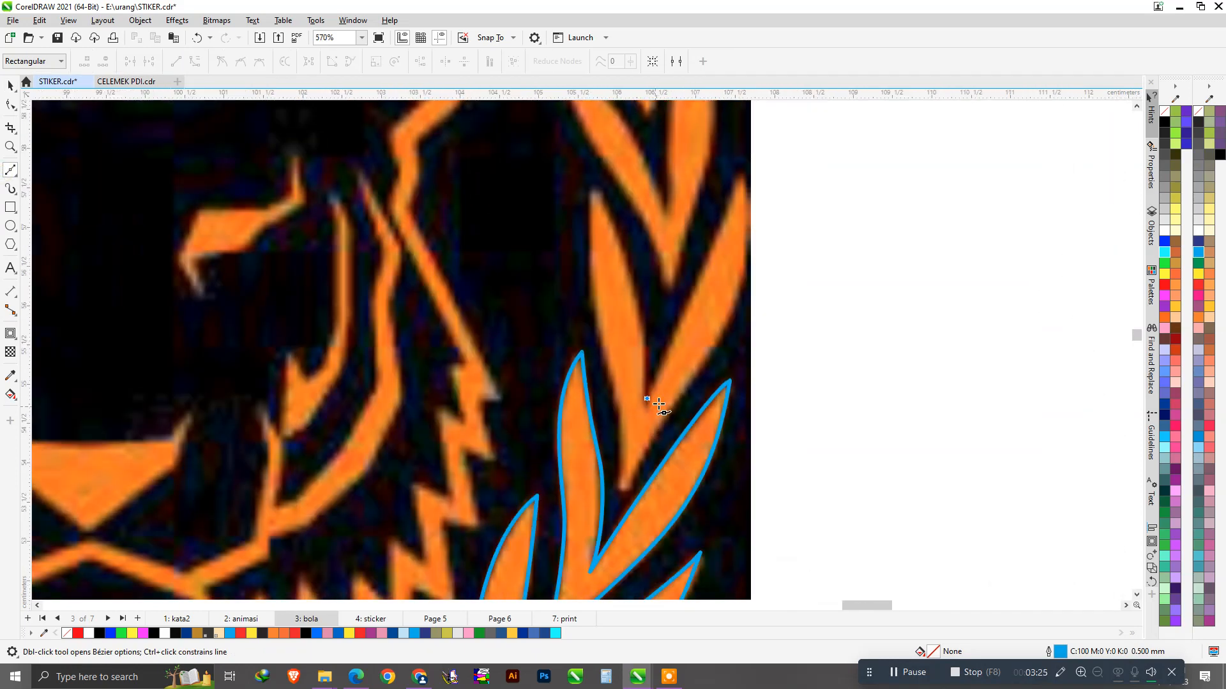
scroll(721, 256, up, 4)
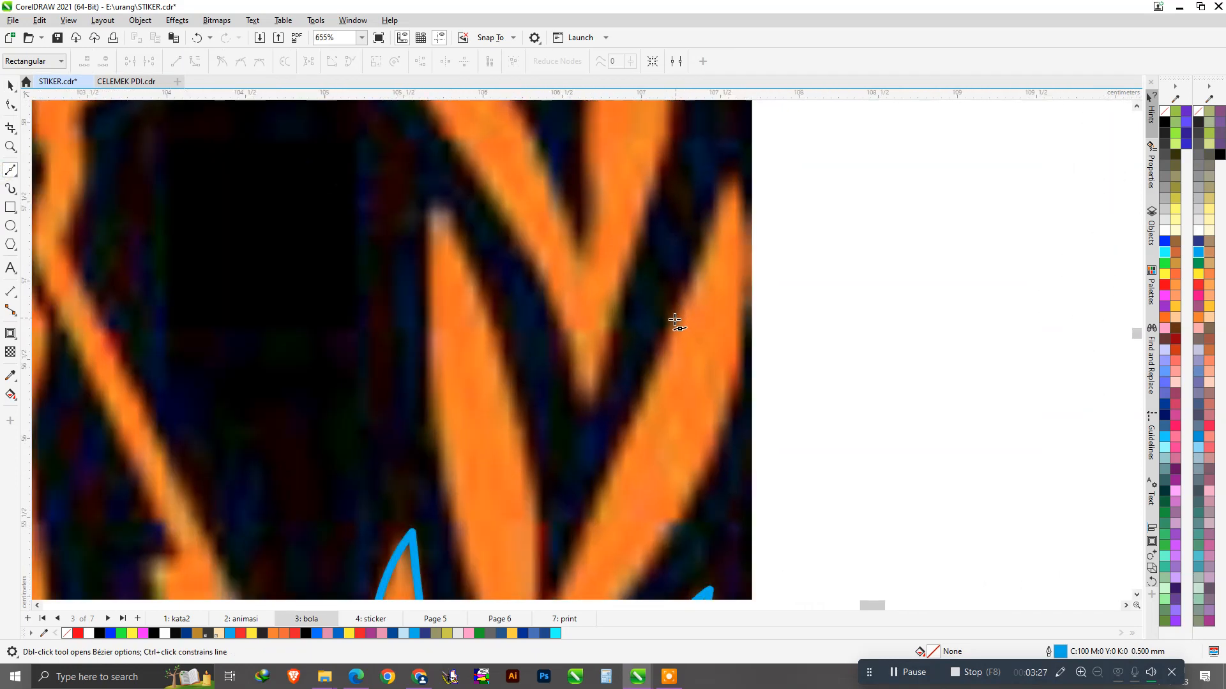
click(656, 360)
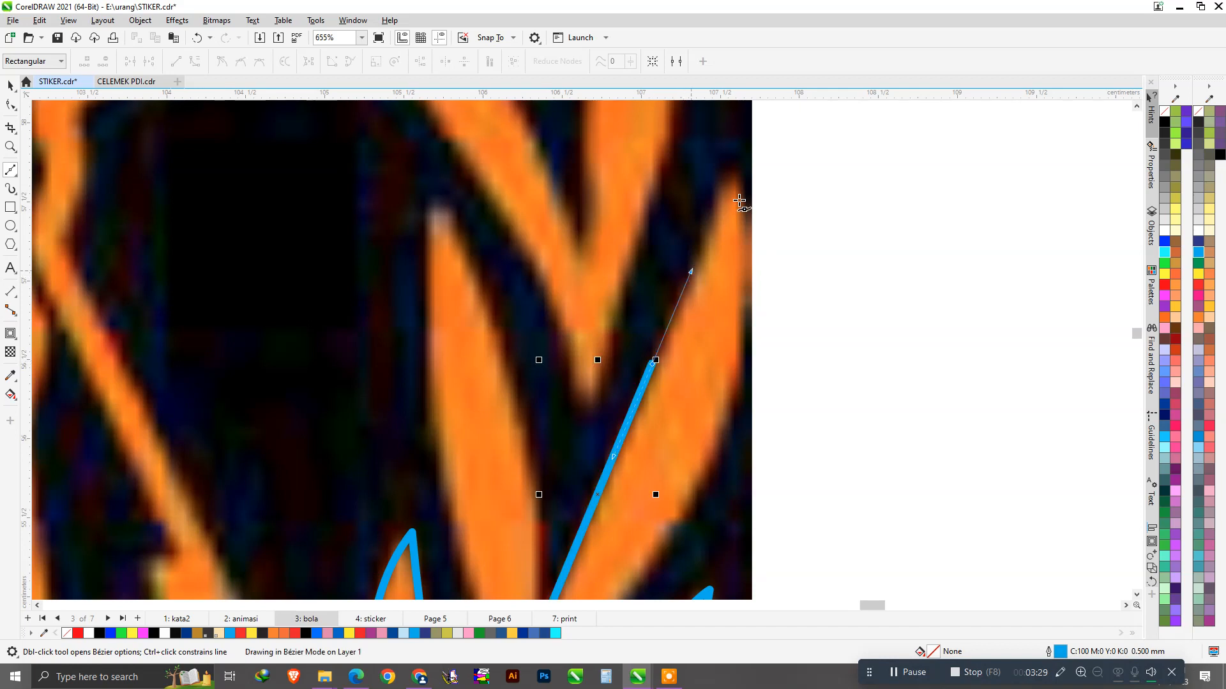
drag(731, 158, 732, 149)
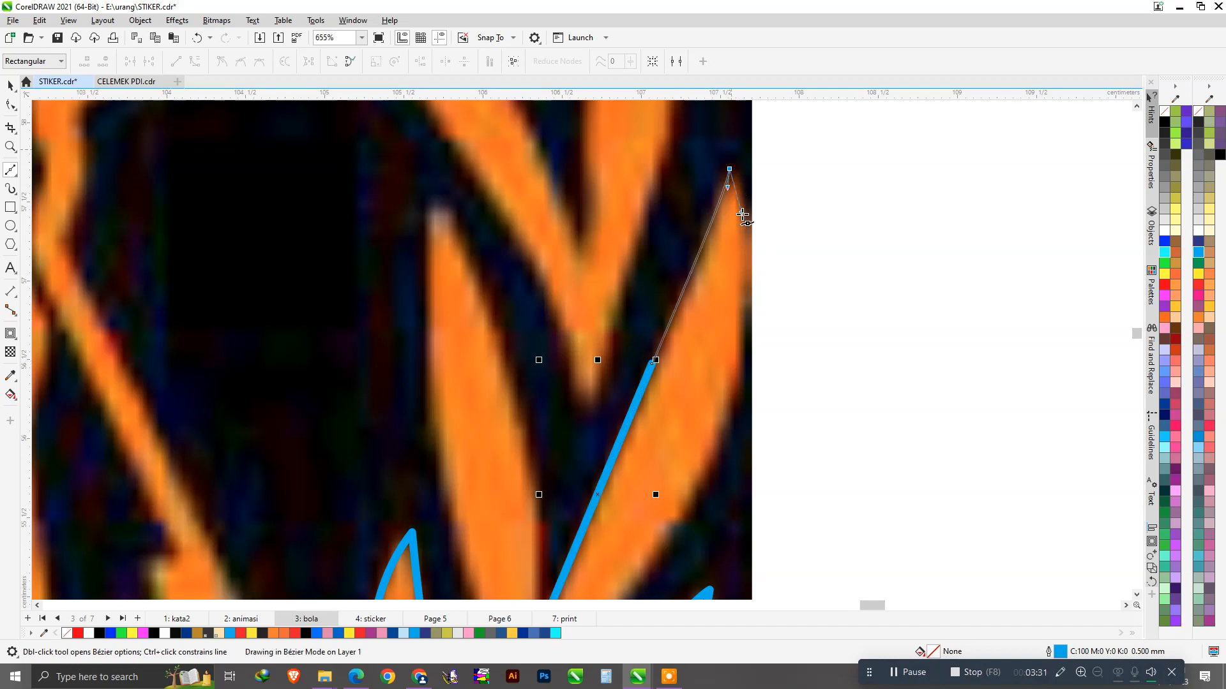
drag(742, 215, 744, 241)
drag(719, 422, 688, 523)
Step: Continue the fourth leaf pair's Bézier curve down the outer leaf's edge to the pair's base point
scroll(712, 378, down, 1)
scroll(708, 376, down, 3)
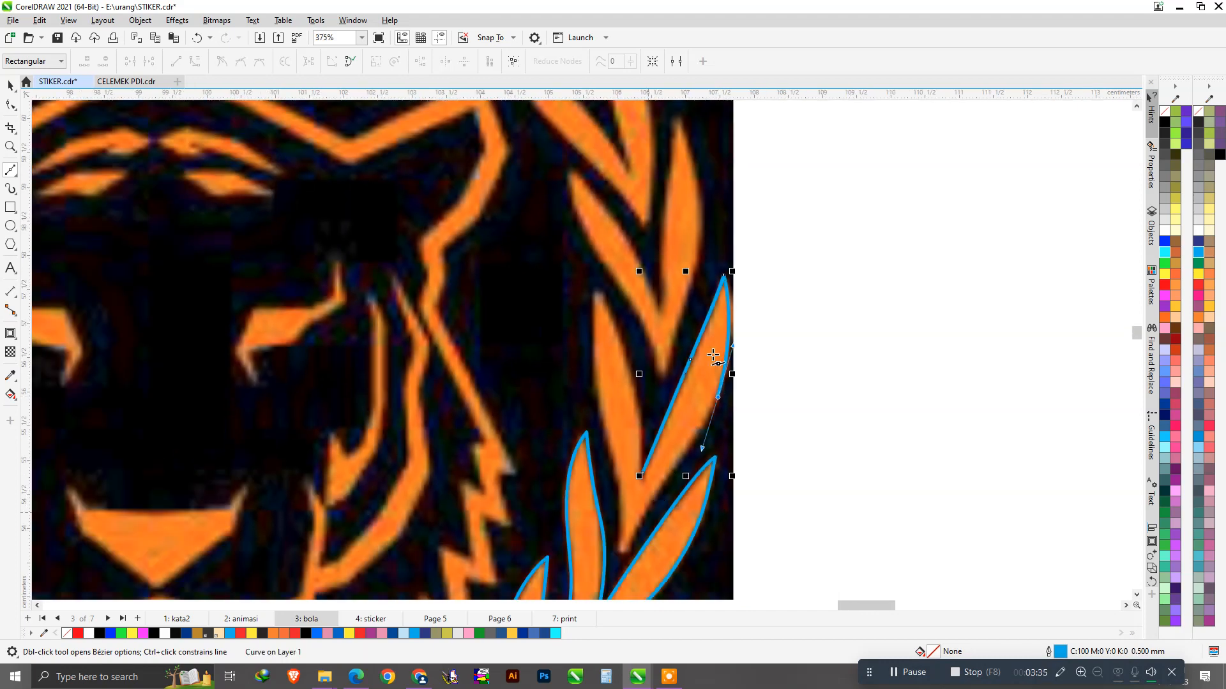
scroll(658, 478, up, 4)
drag(658, 454, 624, 505)
drag(642, 383, 655, 364)
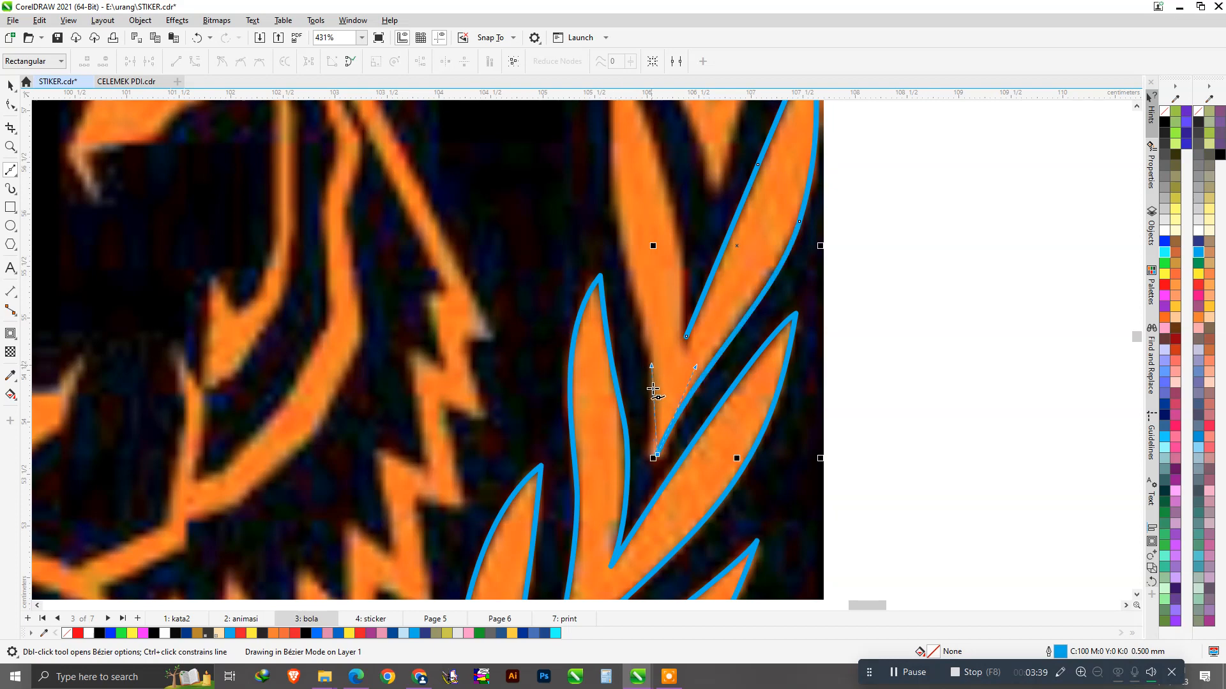
Step: Carry the fourth leaf pair's curve up from the base around the inner leaf's tip, closing it at the notch
scroll(653, 367, down, 1)
scroll(635, 249, up, 2)
drag(625, 321, 608, 259)
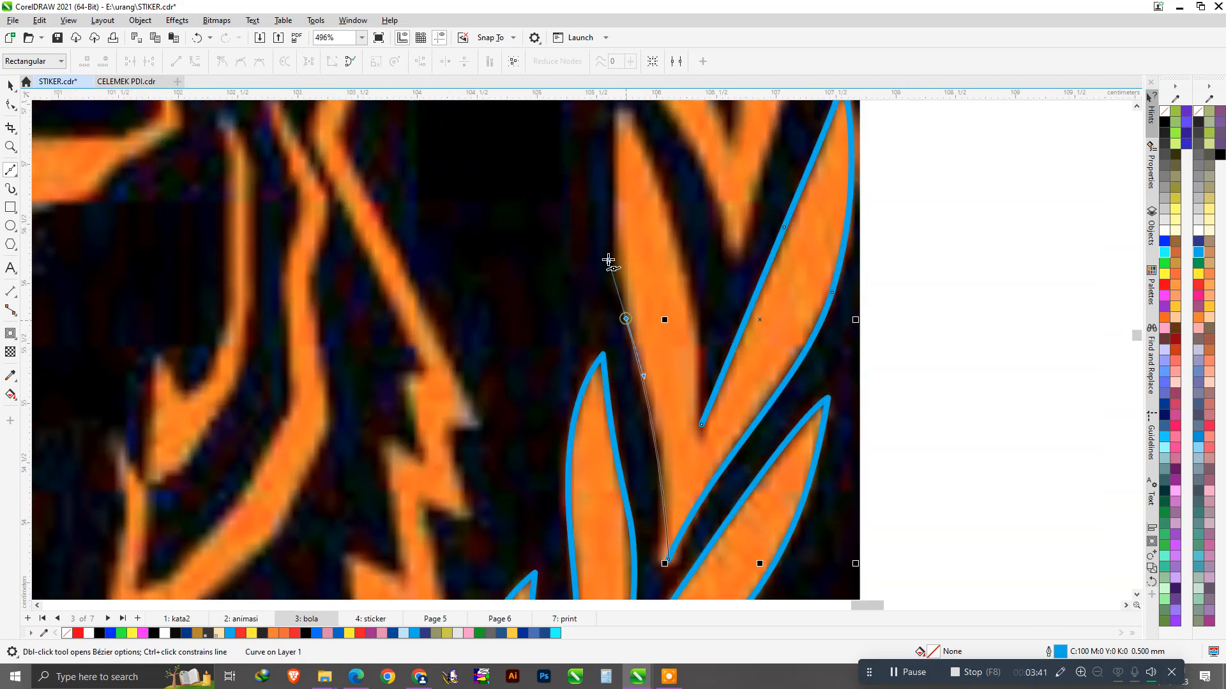
scroll(607, 269, down, 1)
scroll(632, 185, up, 2)
drag(621, 203, 657, 250)
scroll(660, 258, down, 1)
click(707, 527)
scroll(699, 421, down, 4)
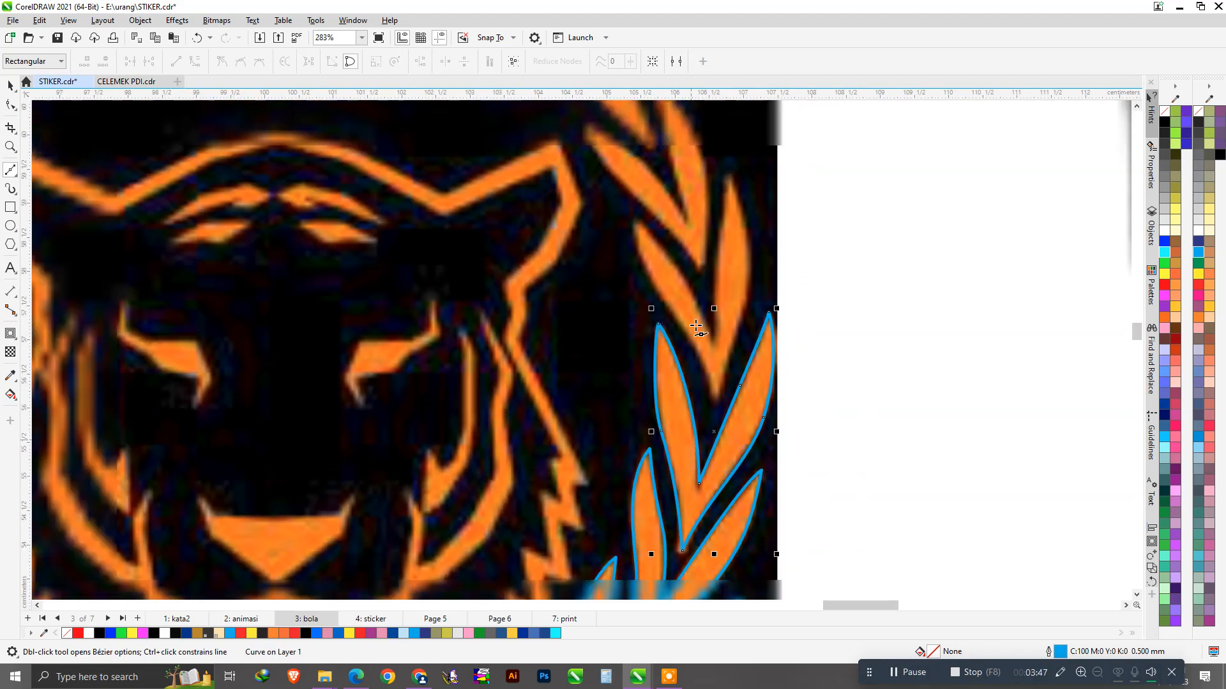
Step: Start tracing the fifth leaf pair from its notch, around the inner leaf's tip, through the base and onto the outer leaf's lower edge
scroll(676, 296, up, 3)
click(746, 430)
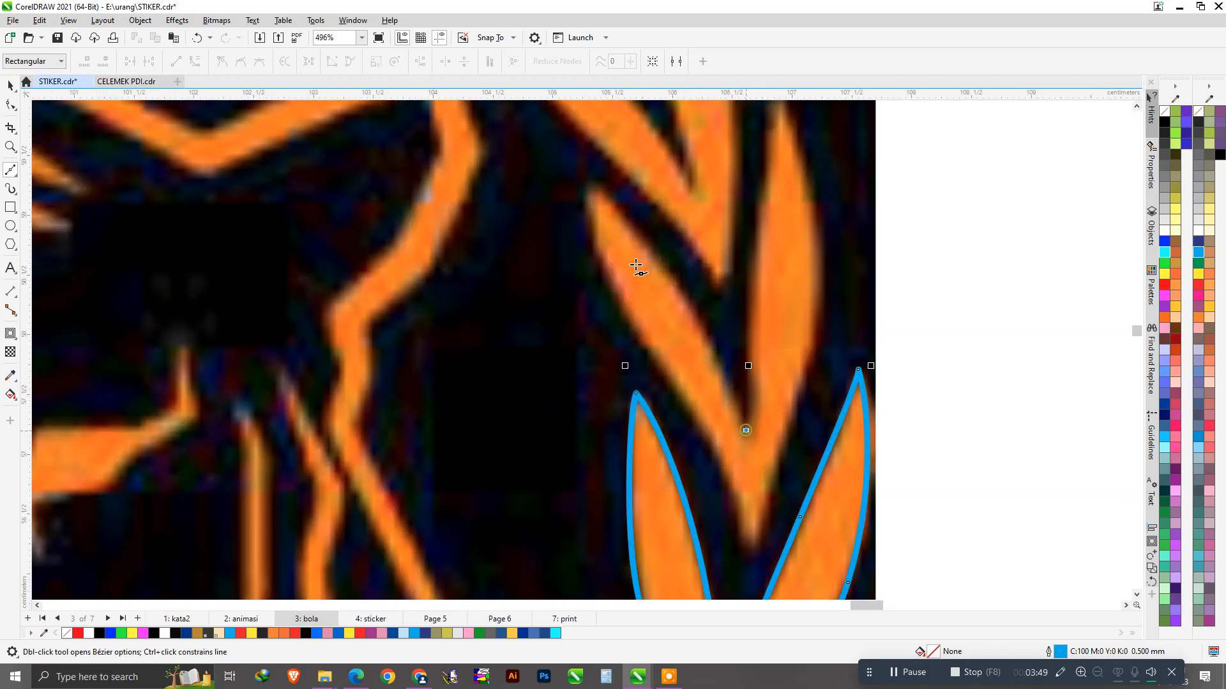
drag(584, 186, 594, 253)
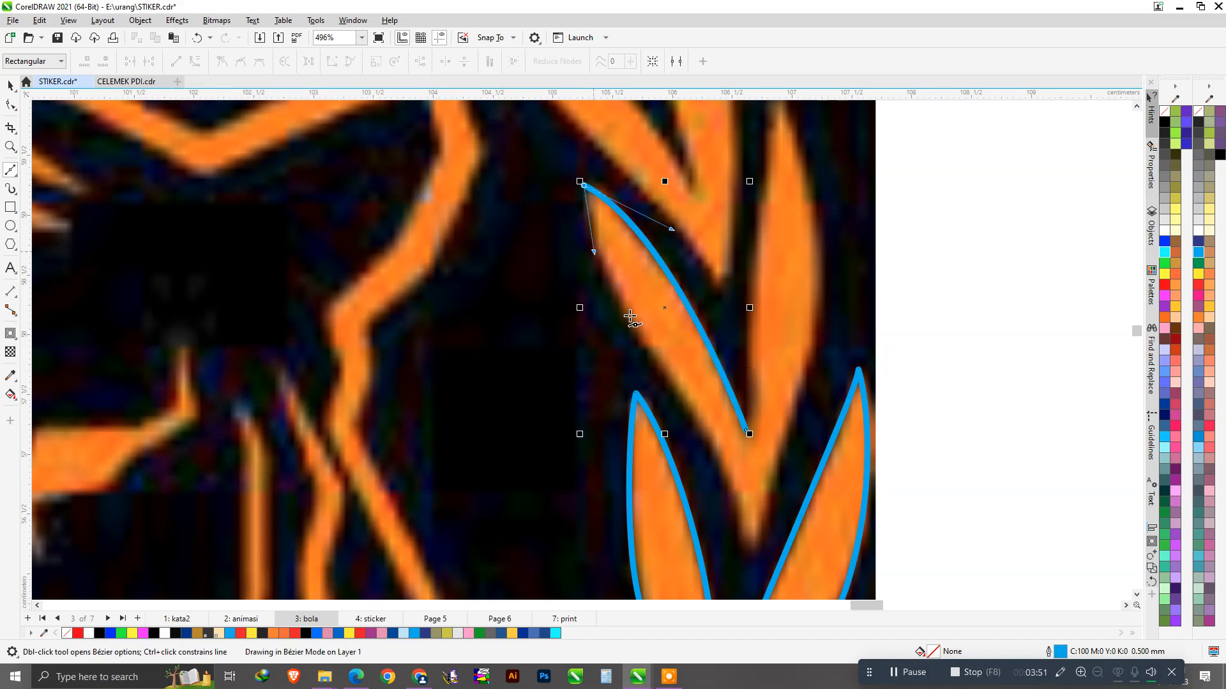
drag(682, 398, 738, 468)
drag(748, 549, 751, 566)
click(777, 469)
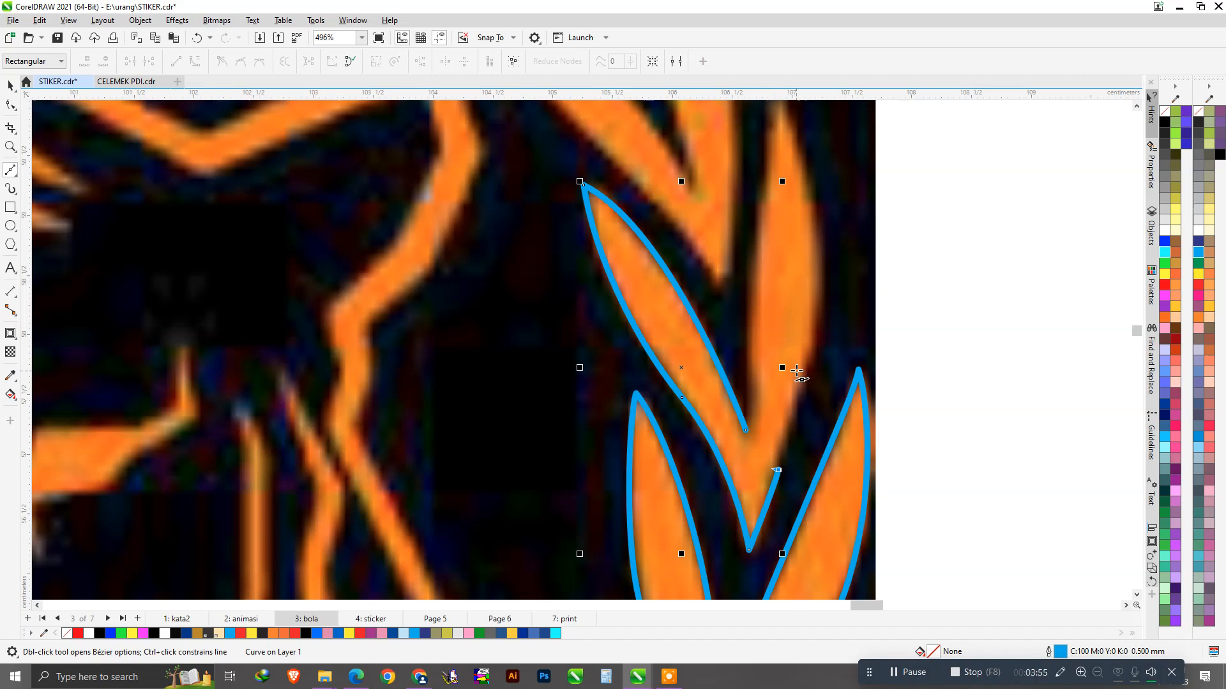
Step: Continue the fifth leaf pair's curve up the outer leaf's edge to its tip and close it at the notch
drag(817, 239, 804, 143)
scroll(807, 283, down, 1)
scroll(794, 165, up, 1)
click(781, 129)
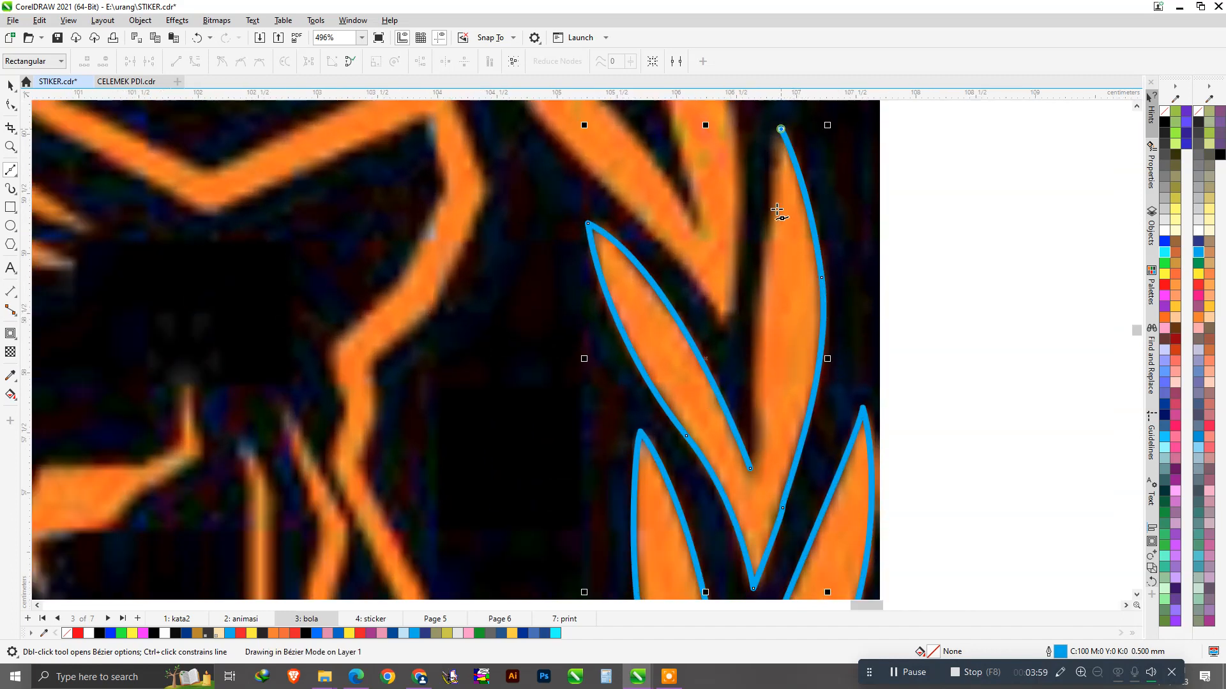
key(space)
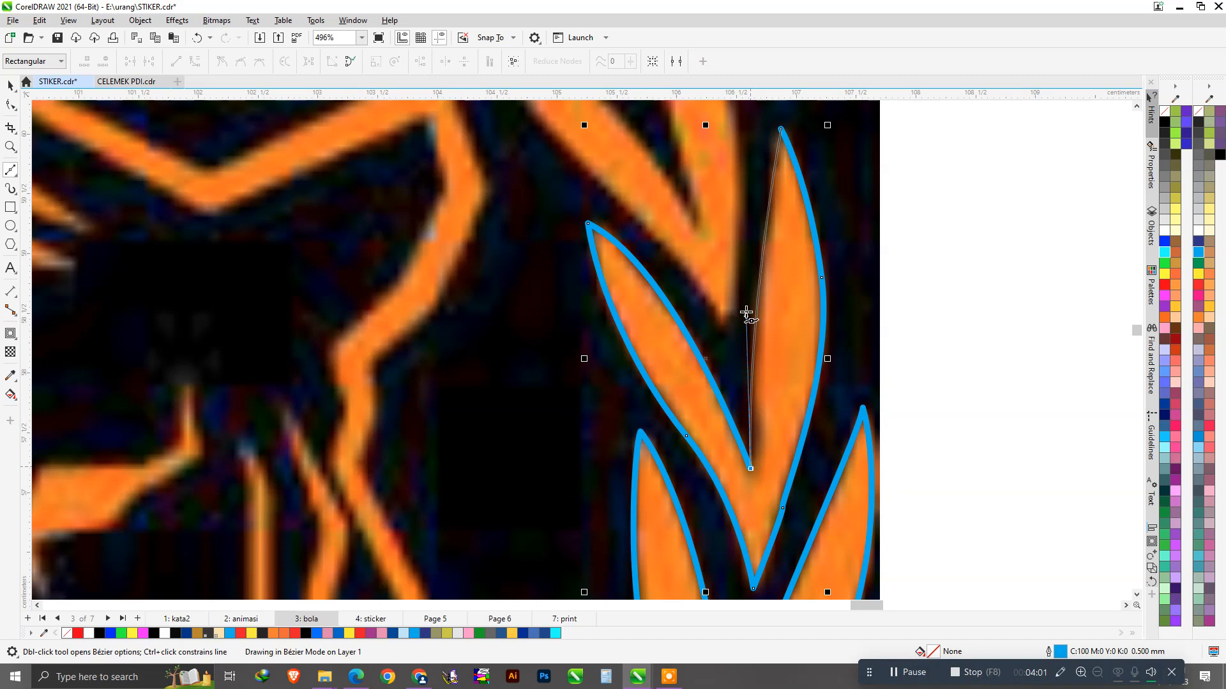
scroll(752, 354, down, 1)
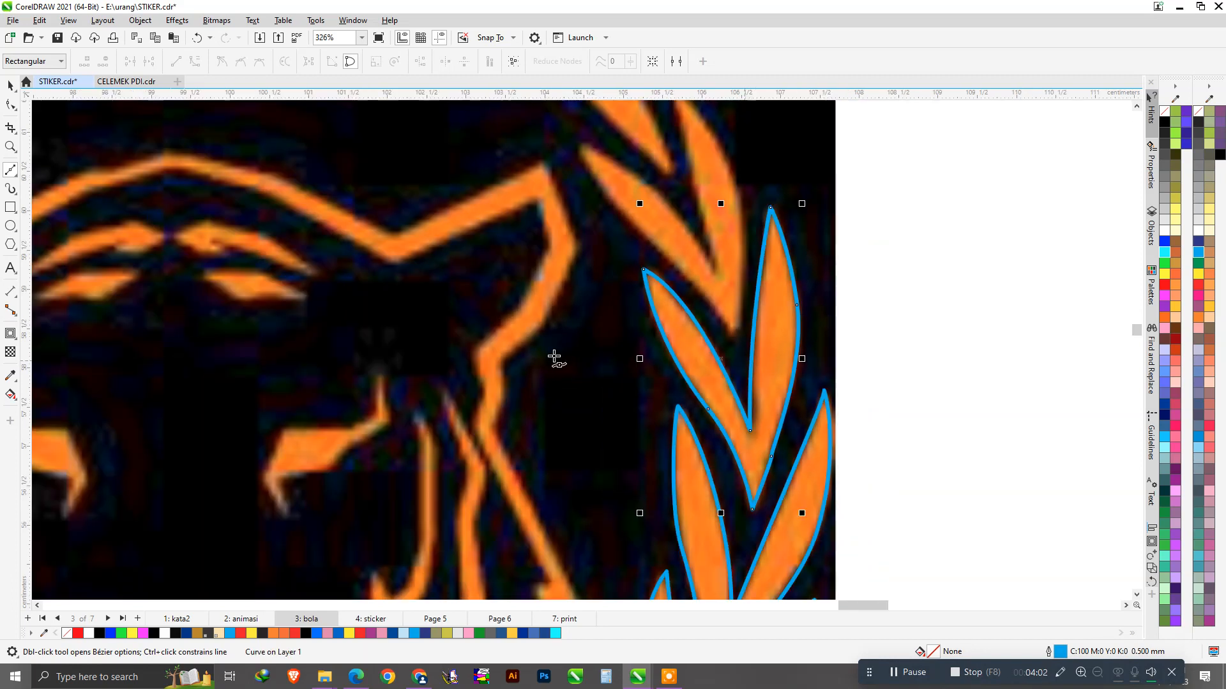
Step: Move the fifth leaf pair's notch node slightly lower and delete the extra node near the base on the outer leaf's edge
click(16, 110)
click(50, 105)
click(752, 431)
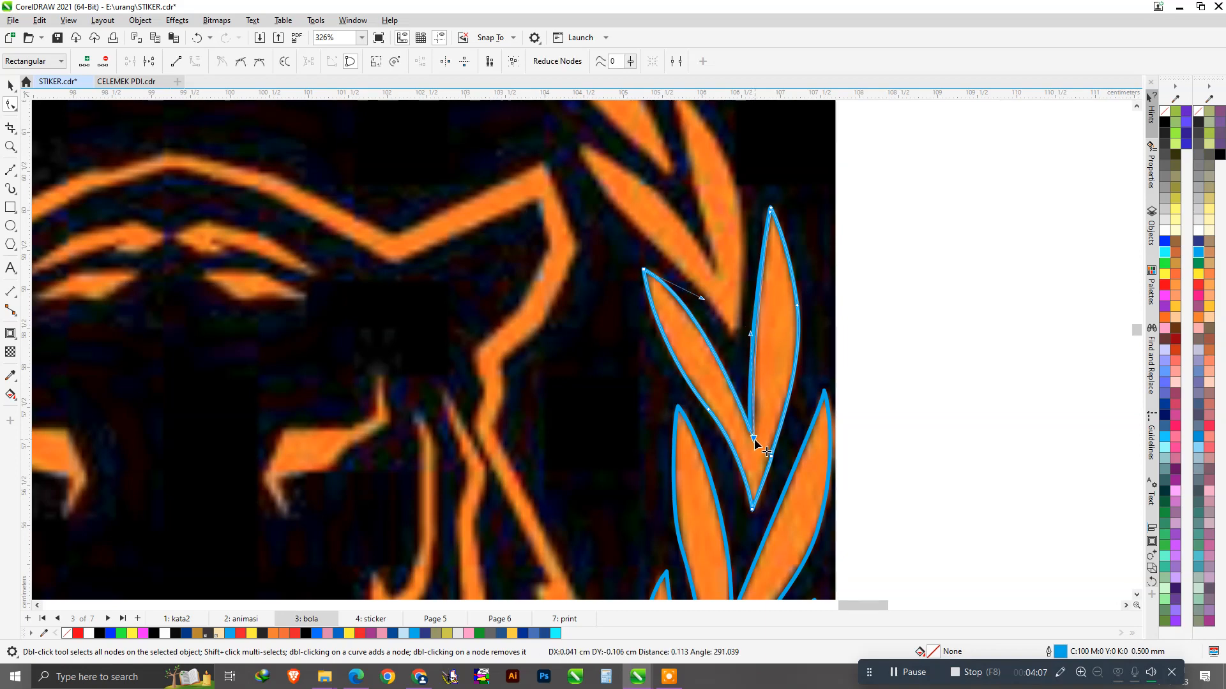
scroll(746, 440, up, 1)
click(782, 453)
scroll(775, 509, down, 1)
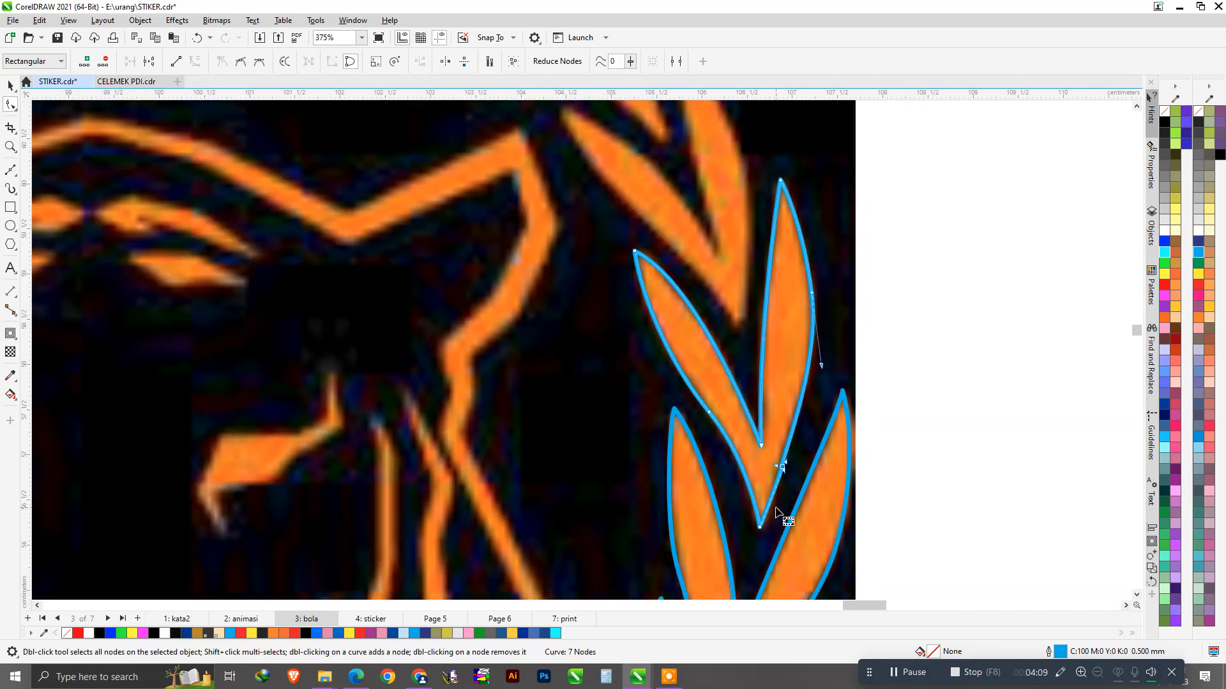
key(Delete)
scroll(782, 517, down, 2)
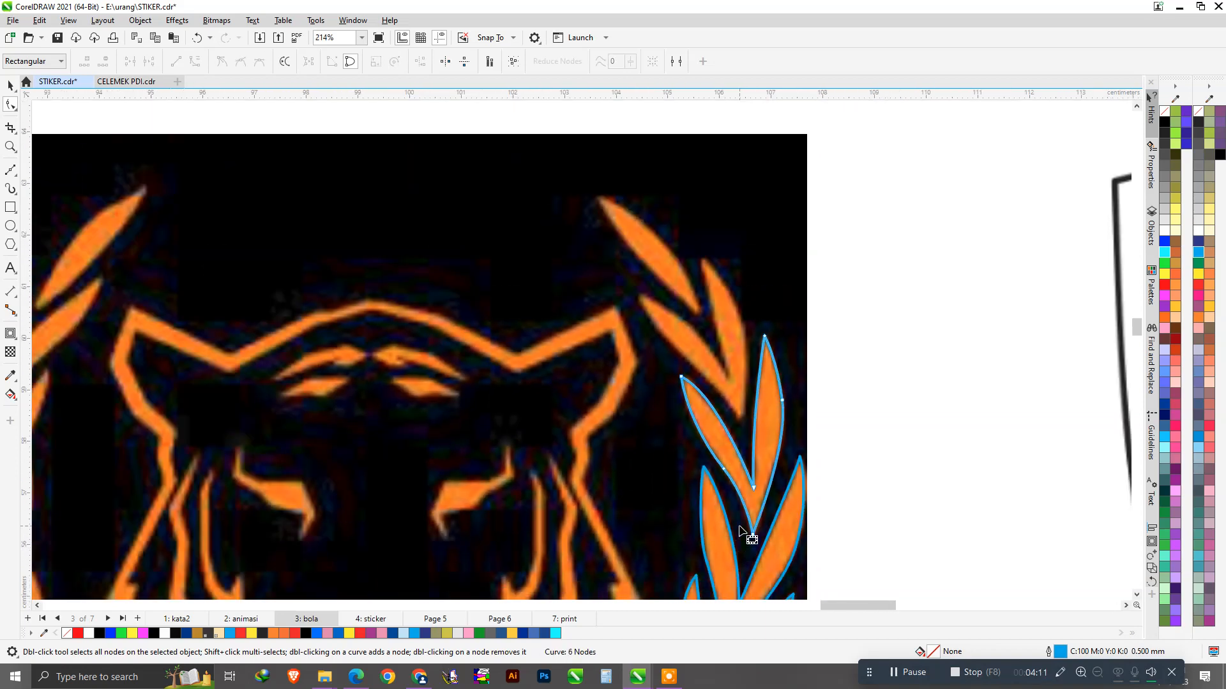
Step: Start a Bézier trace of the sixth leaf pair from its notch, around the inner leaf's tip and down to the base point
scroll(760, 360, up, 1)
key(space)
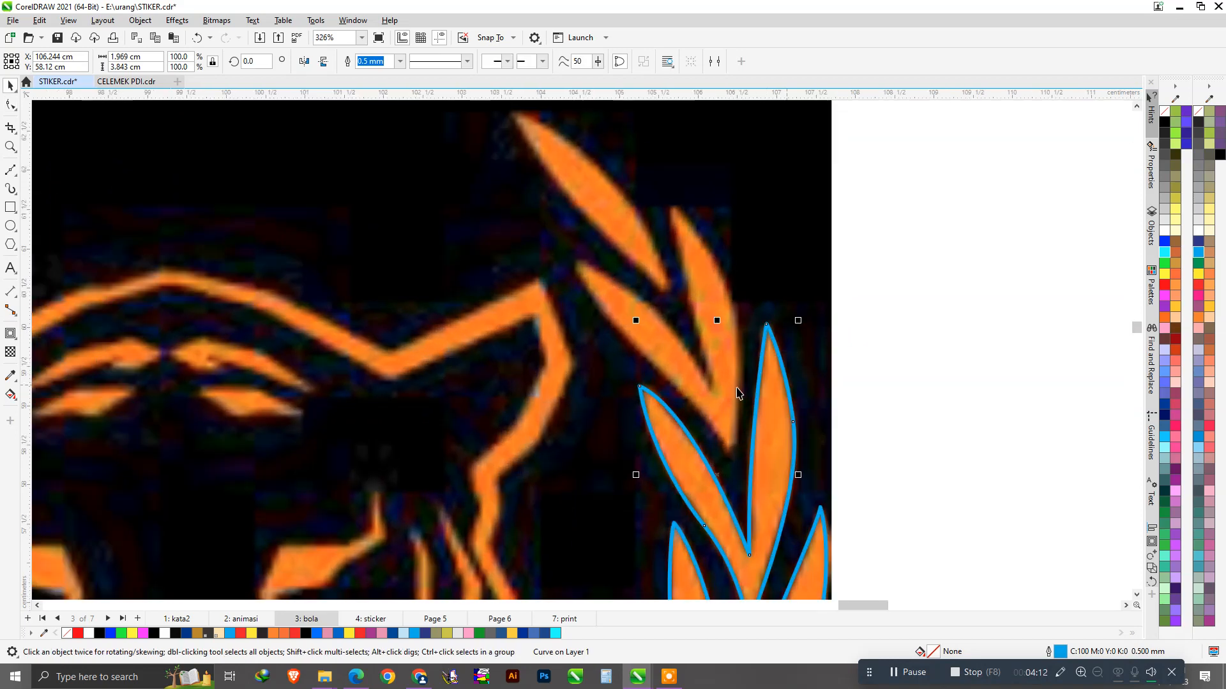
click(16, 172)
scroll(715, 359, up, 2)
click(718, 429)
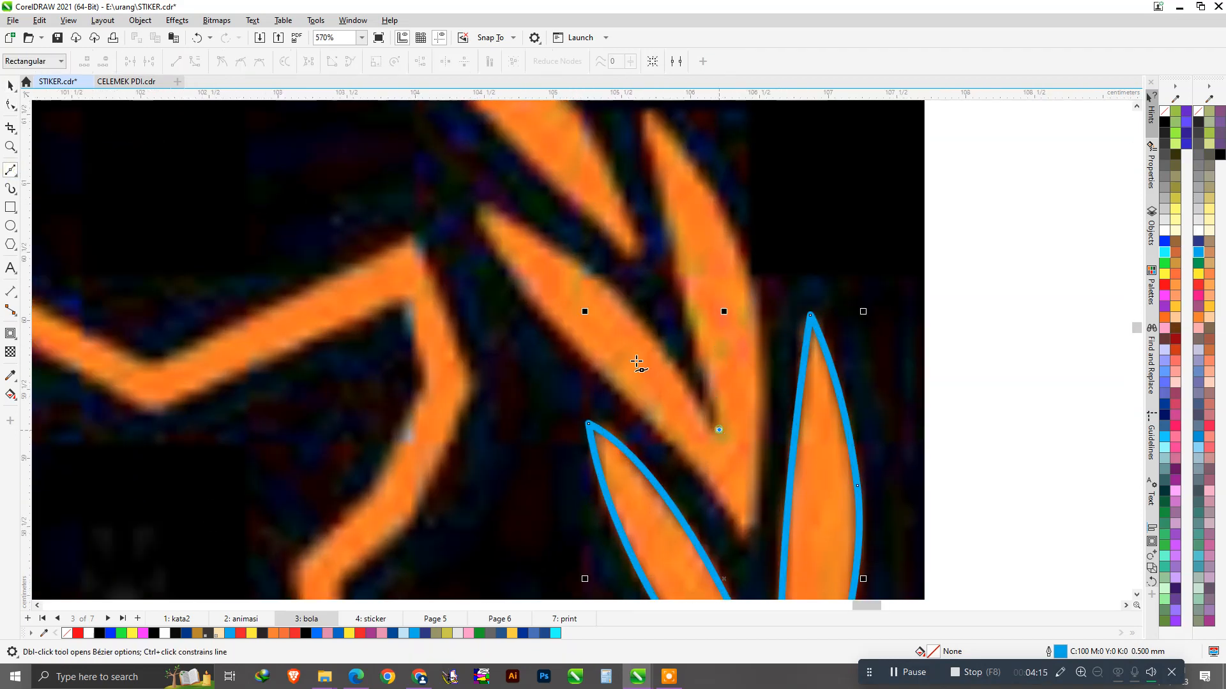
drag(472, 203, 295, 134)
click(718, 430)
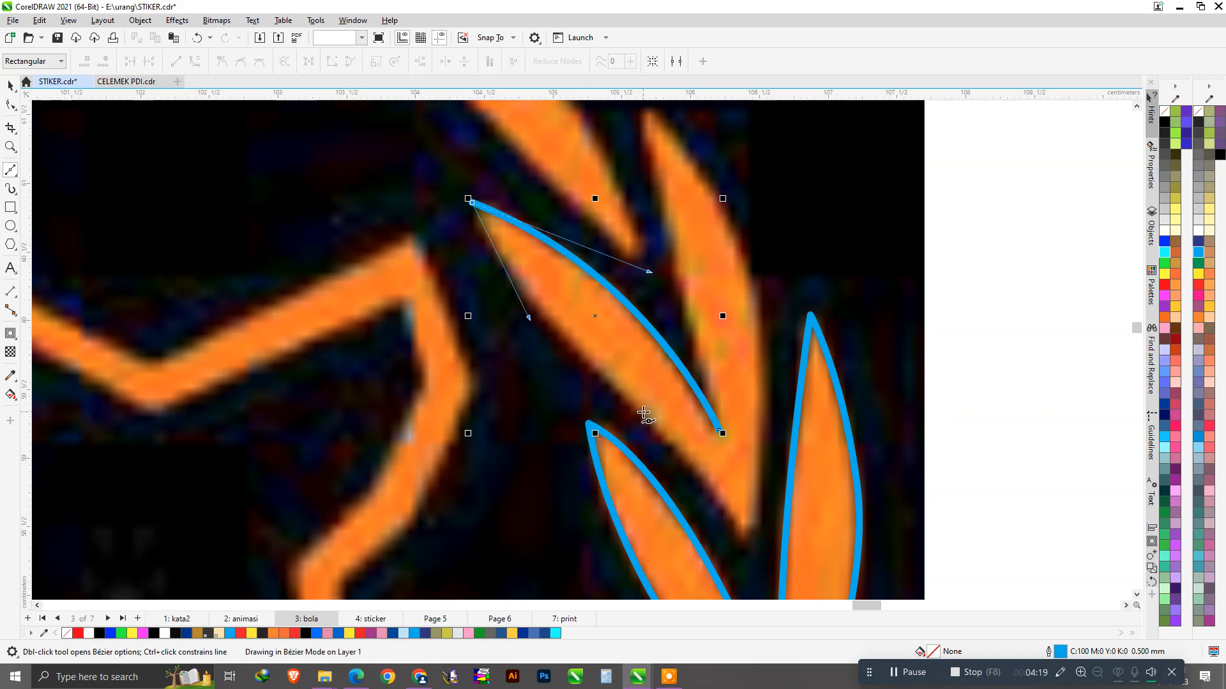
drag(705, 466, 706, 467)
drag(751, 546, 757, 568)
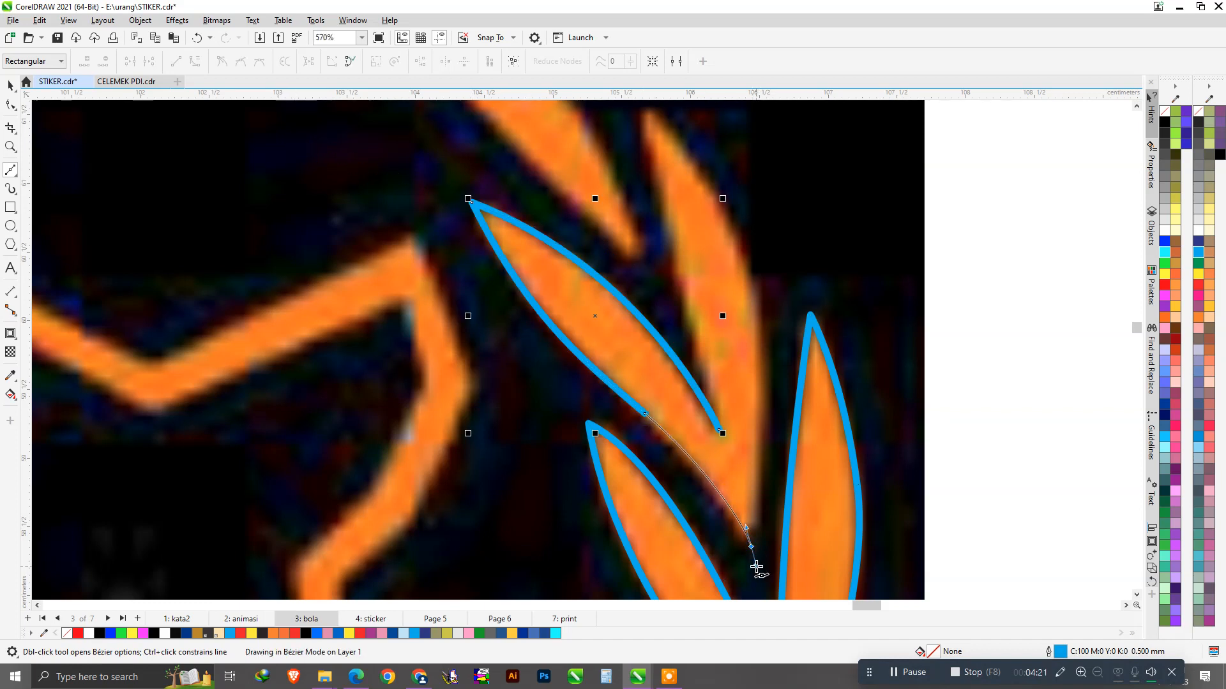
Step: Continue the sixth leaf pair's curve up the outer leaf to its tip and back down, closing it at the notch
drag(759, 473, 758, 487)
scroll(750, 334, down, 2)
drag(663, 205, 611, 230)
drag(677, 292, 675, 292)
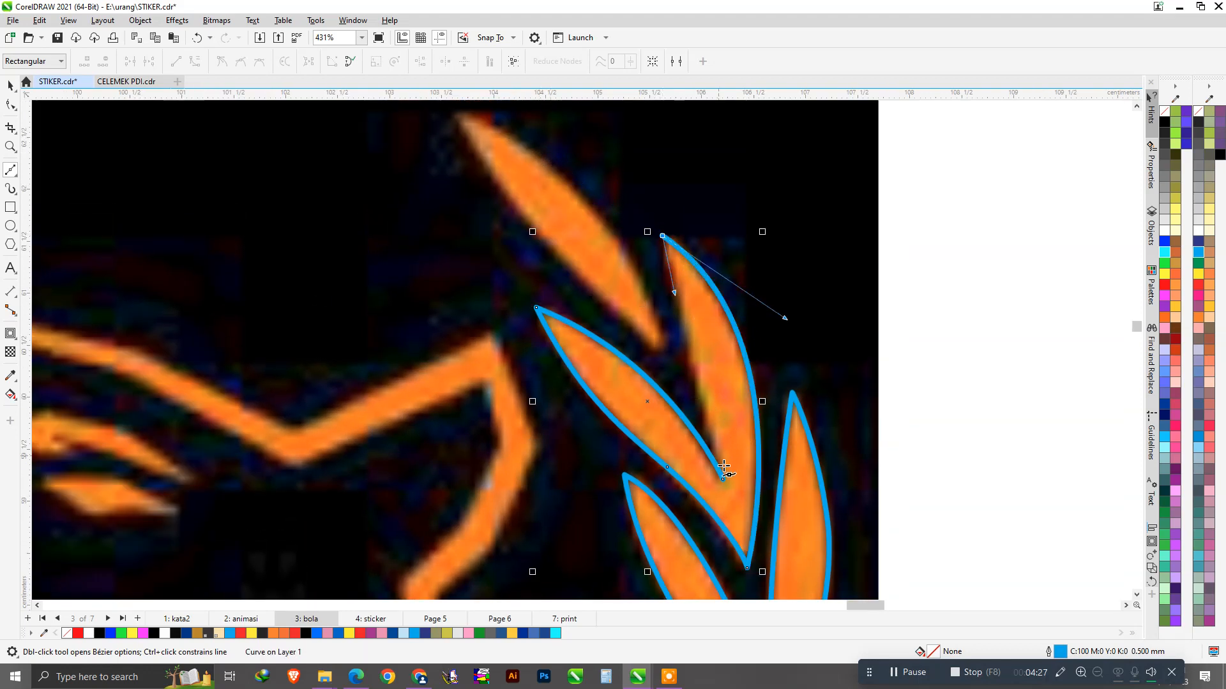
drag(724, 478, 707, 417)
scroll(707, 421, down, 1)
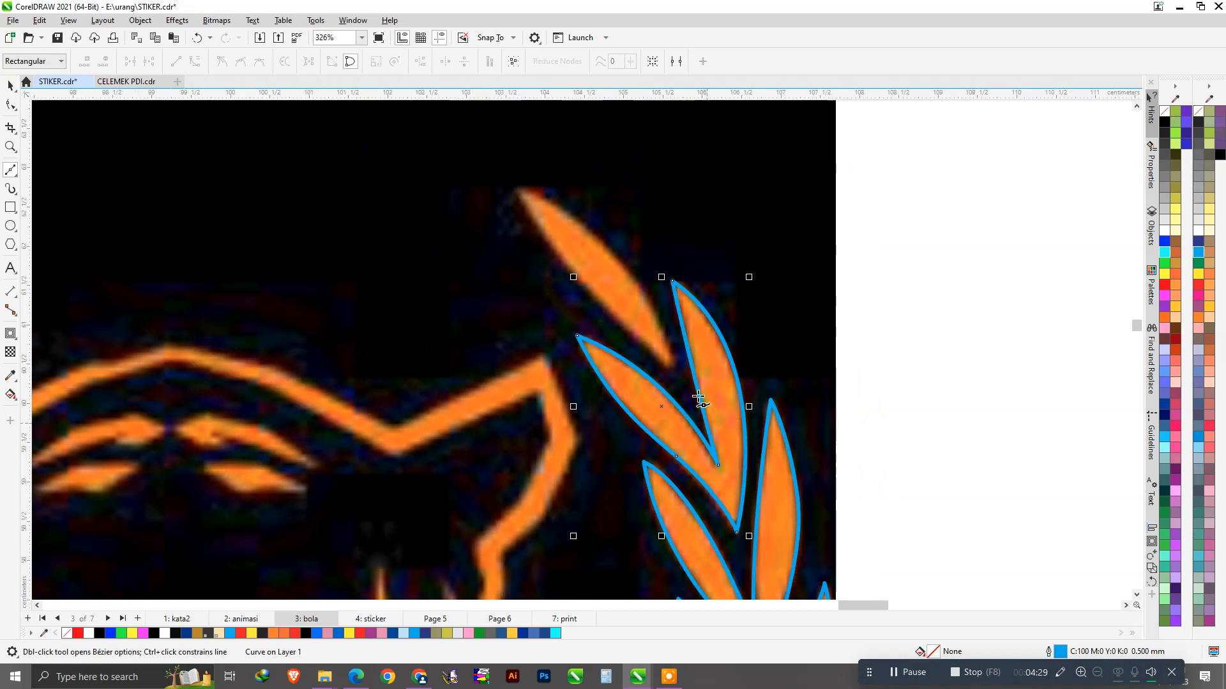
Step: Trace the single leaf at the top of the right branch as a closed Bézier curve from its upper tip around its base
scroll(581, 210, up, 1)
scroll(581, 210, up, 1)
click(482, 174)
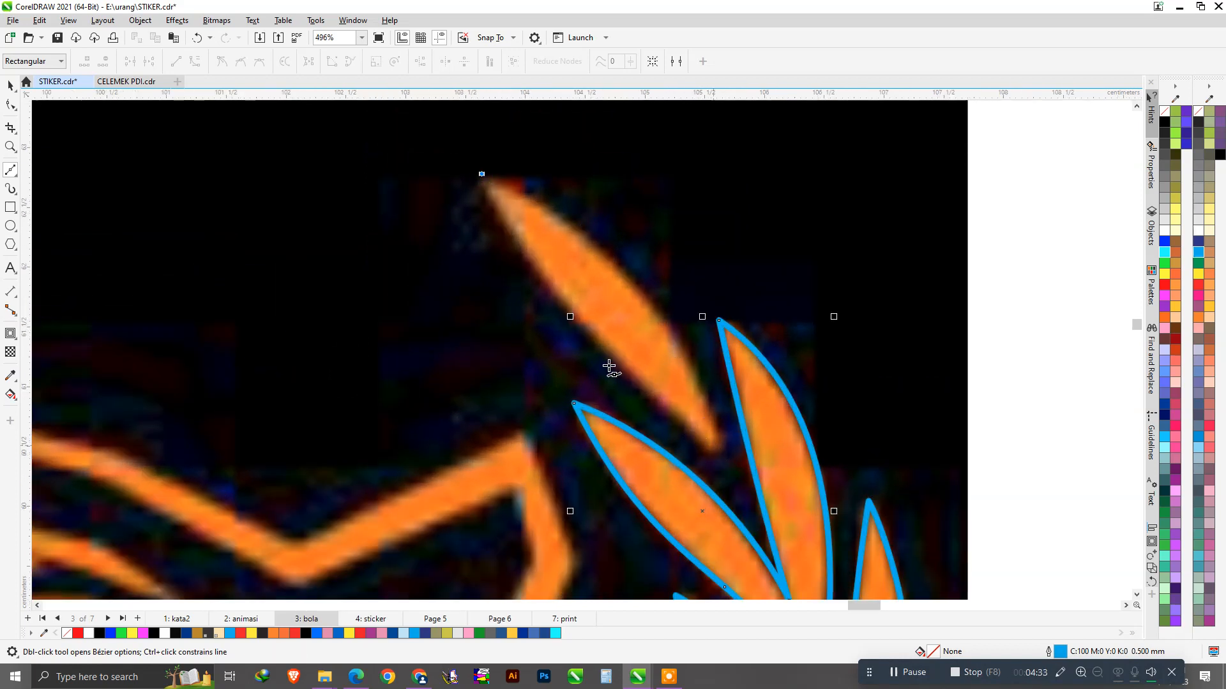
drag(596, 335, 720, 447)
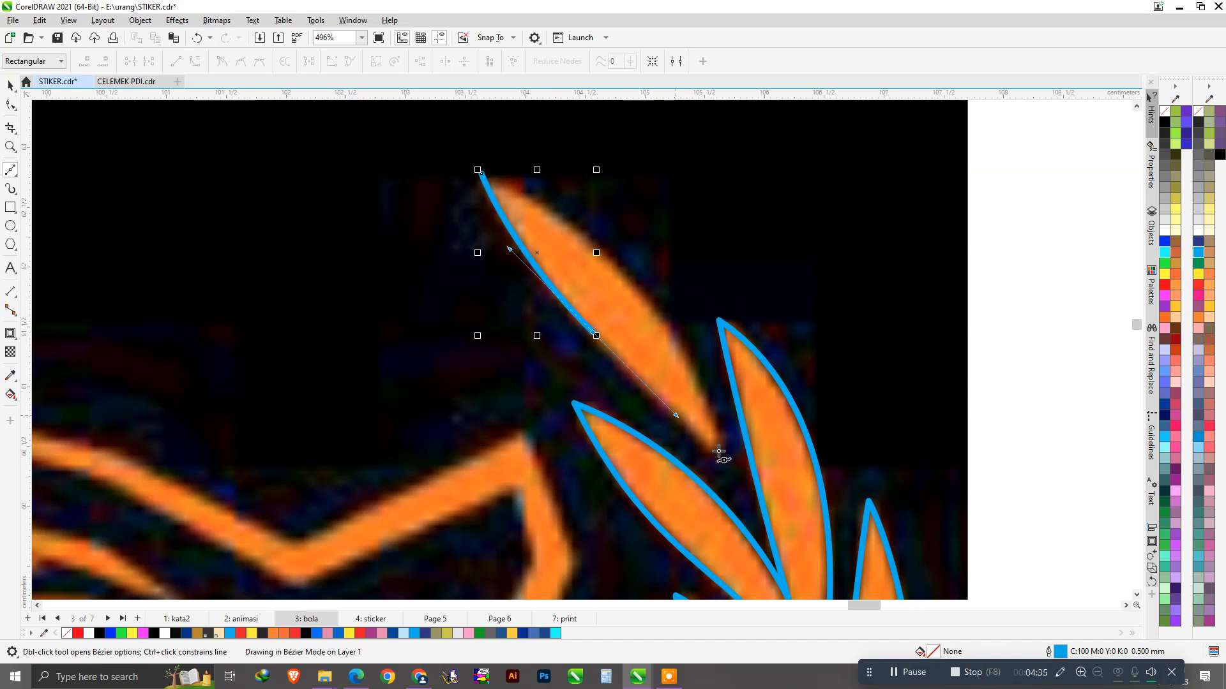
click(718, 450)
drag(482, 174, 651, 270)
scroll(510, 242, down, 5)
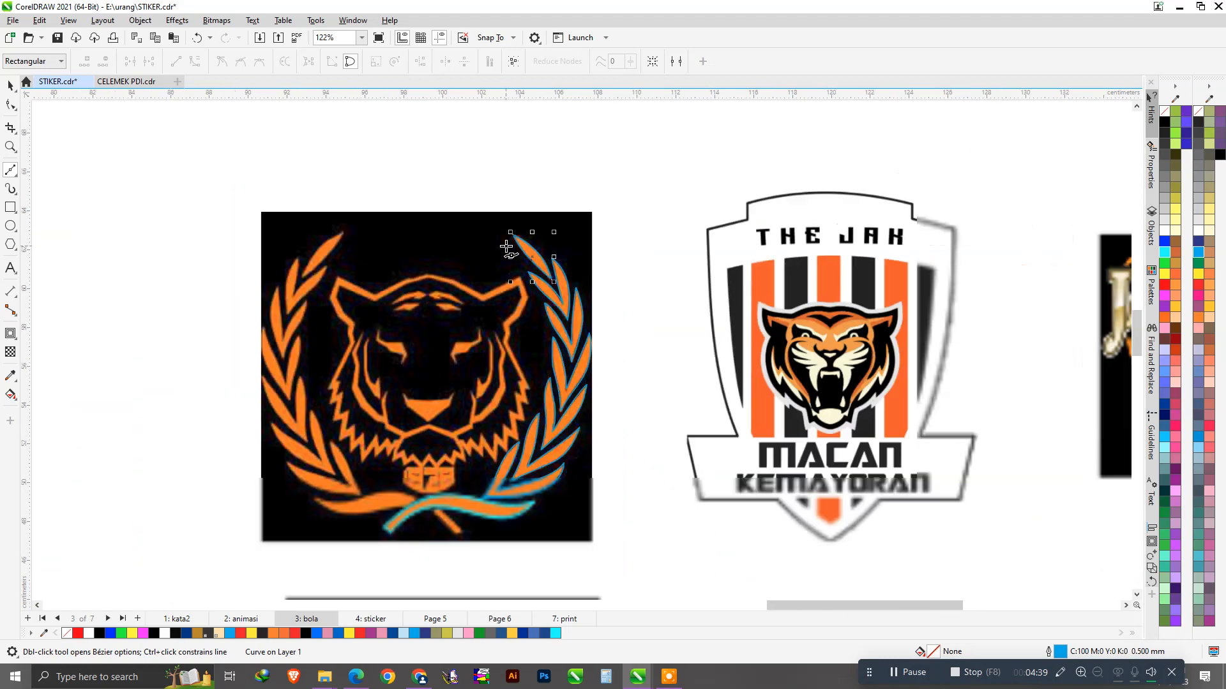
Step: Group all traced curves of the right laurel branch, then place a duplicate to its left and mirror it horizontally
key(space)
drag(309, 170, 645, 563)
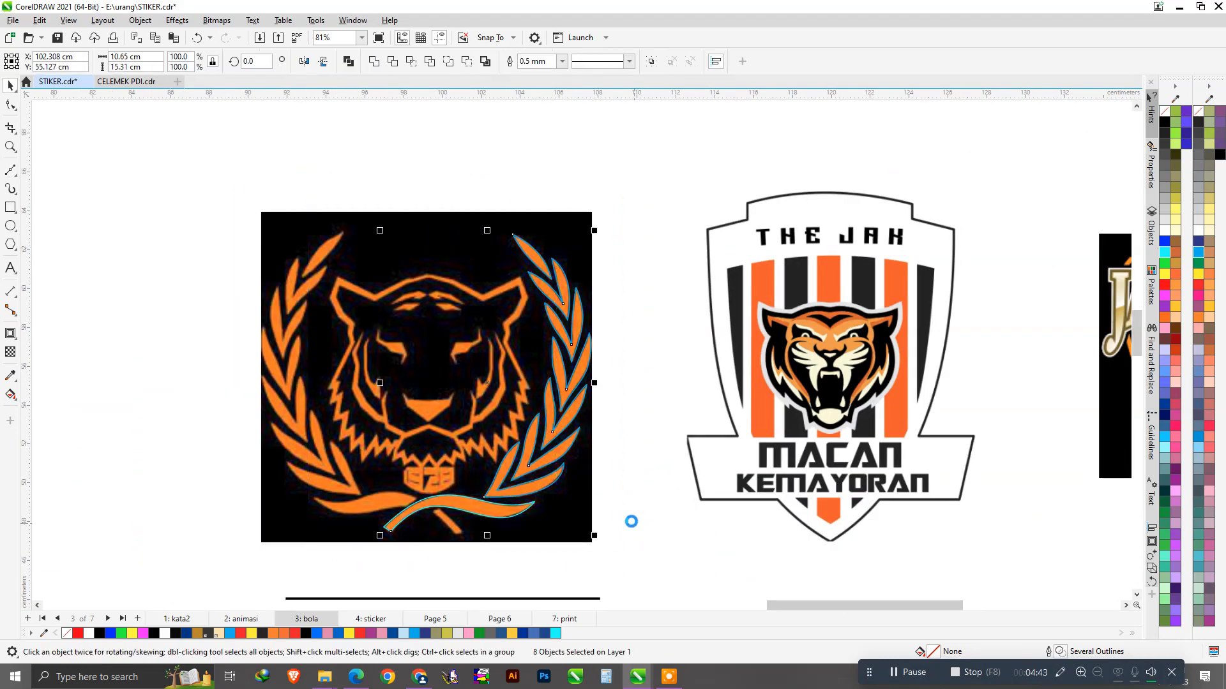
key(ctrl+g)
drag(547, 295, 367, 295)
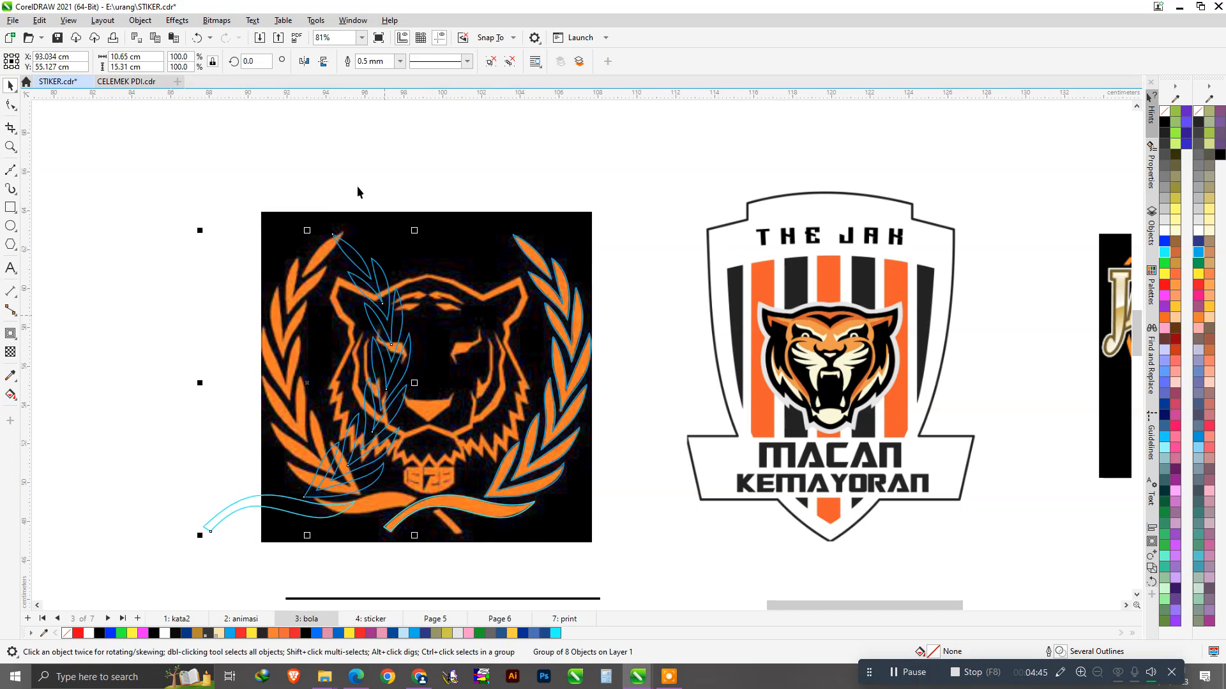
click(304, 62)
Step: Move the mirrored branch horizontally onto the left laurel branch of the artwork so the two stems cross
scroll(251, 385, up, 2)
drag(220, 350, 315, 355)
scroll(319, 407, up, 2)
scroll(315, 355, down, 3)
scroll(445, 498, up, 3)
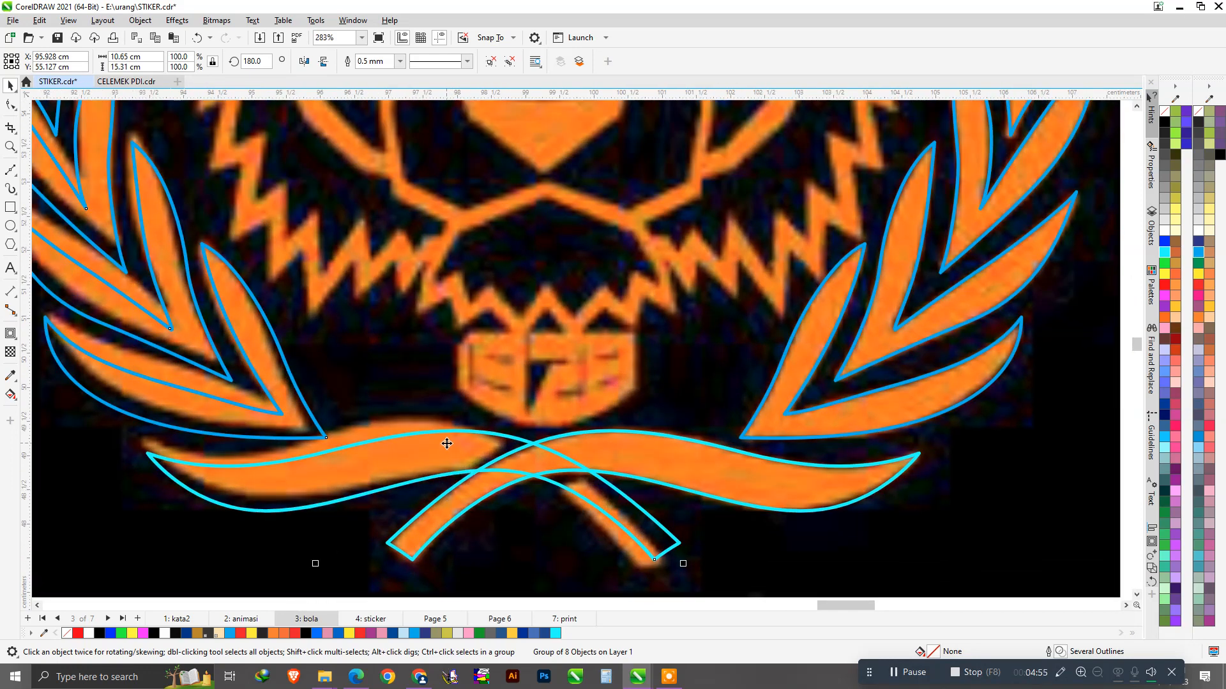
drag(445, 443, 438, 443)
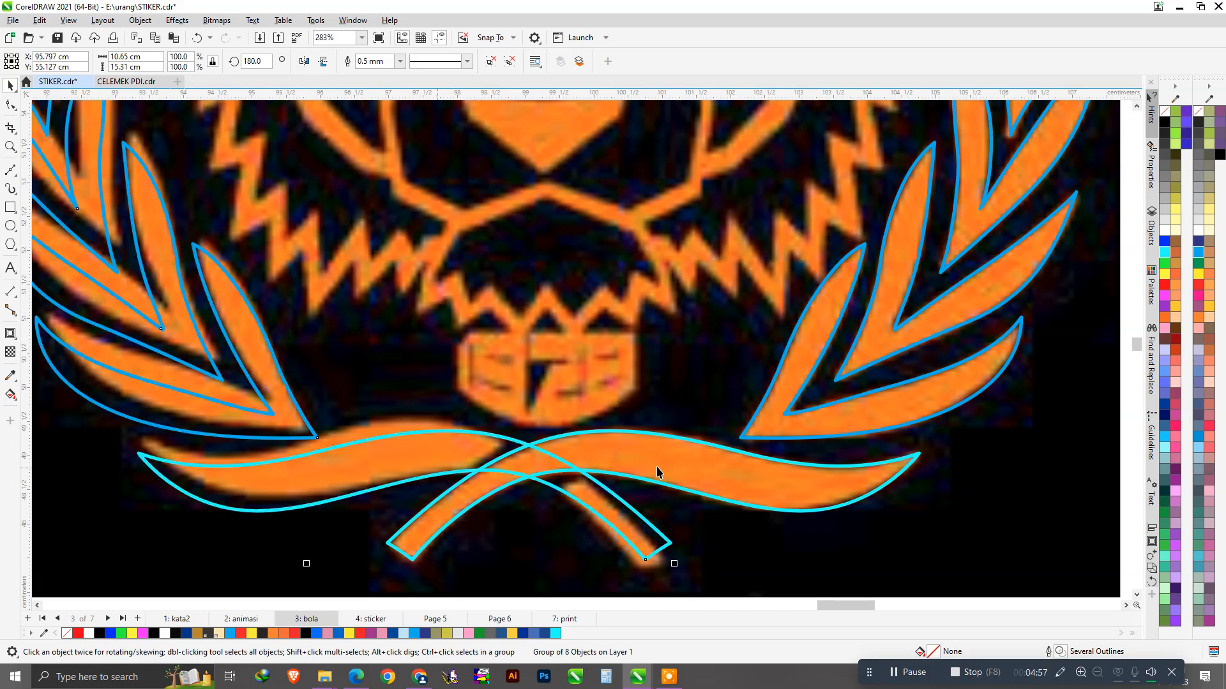
Step: Apply a one-step outside contour with a 0.143 cm offset to the right branch group
scroll(650, 466, down, 3)
scroll(648, 465, up, 3)
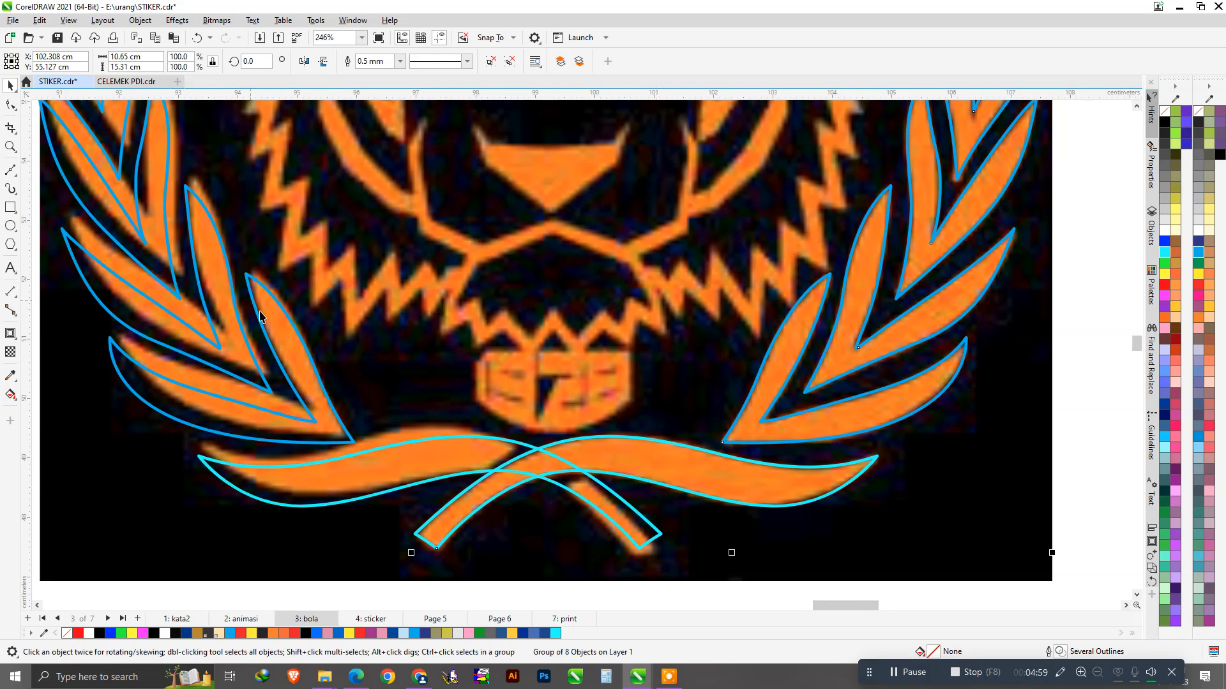
click(11, 334)
drag(471, 508, 376, 288)
drag(743, 290, 955, 619)
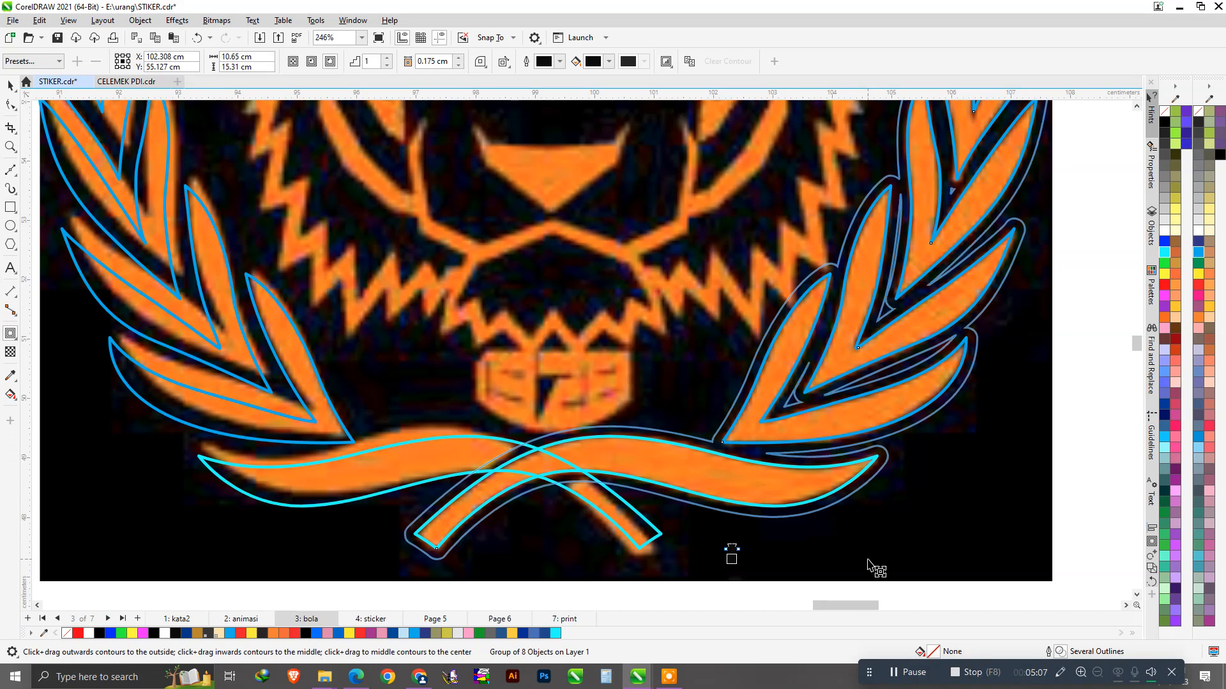
key(space)
Step: Break the contour apart and use the separated contour curve to trim the mirrored left branch where the stems cross
scroll(451, 500, up, 4)
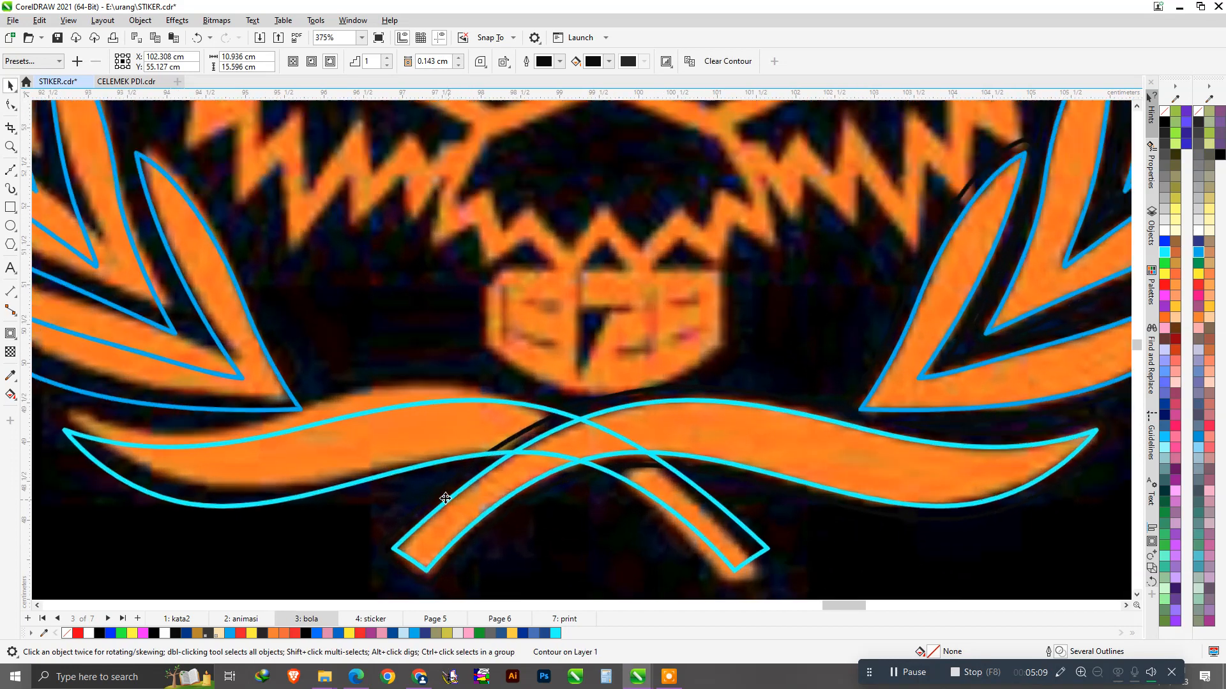
right_click(456, 480)
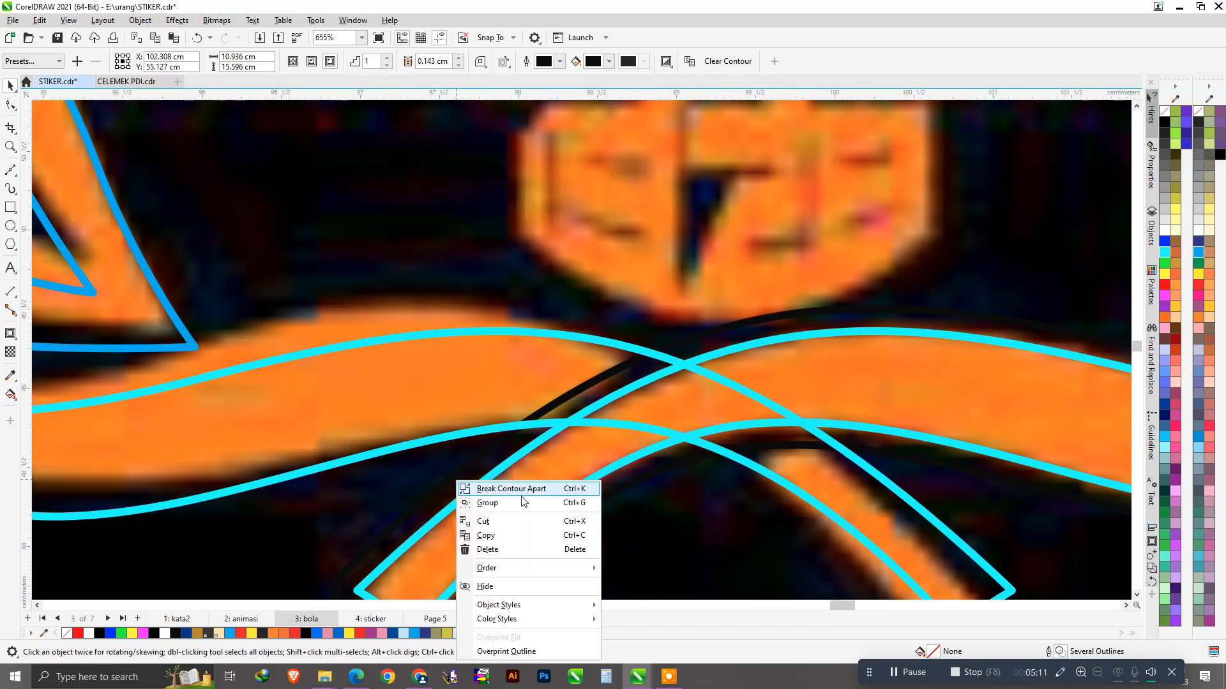
click(472, 482)
click(404, 481)
click(465, 468)
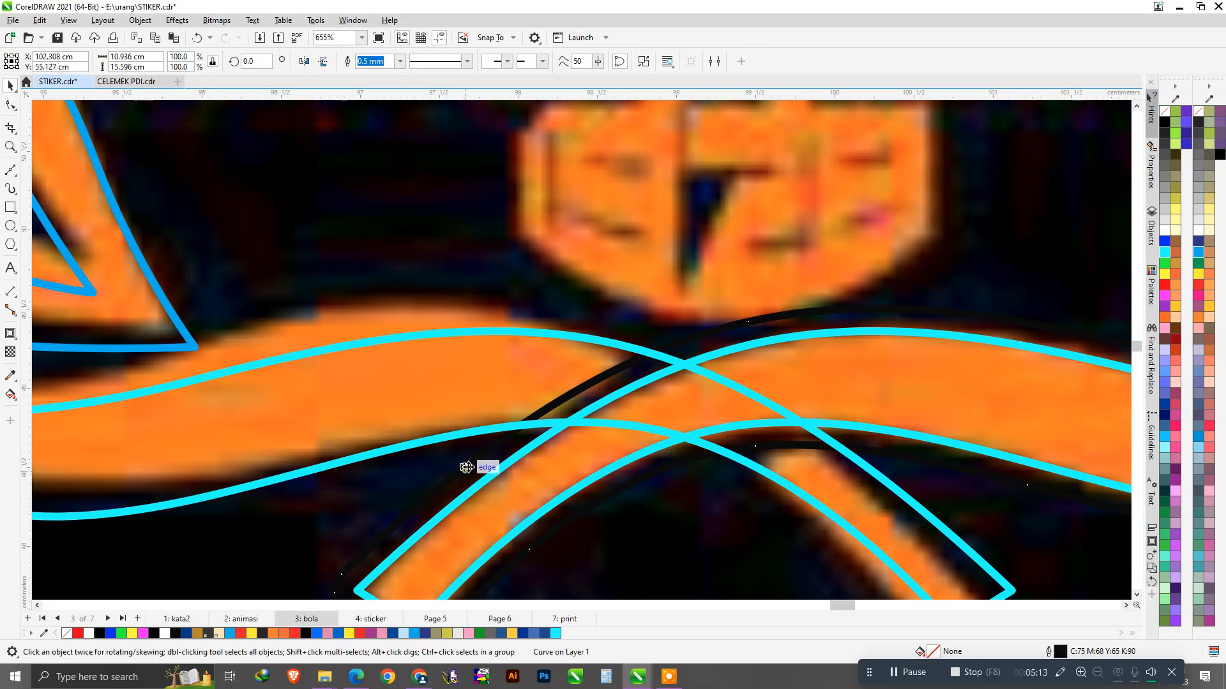
shift+click(392, 408)
click(393, 61)
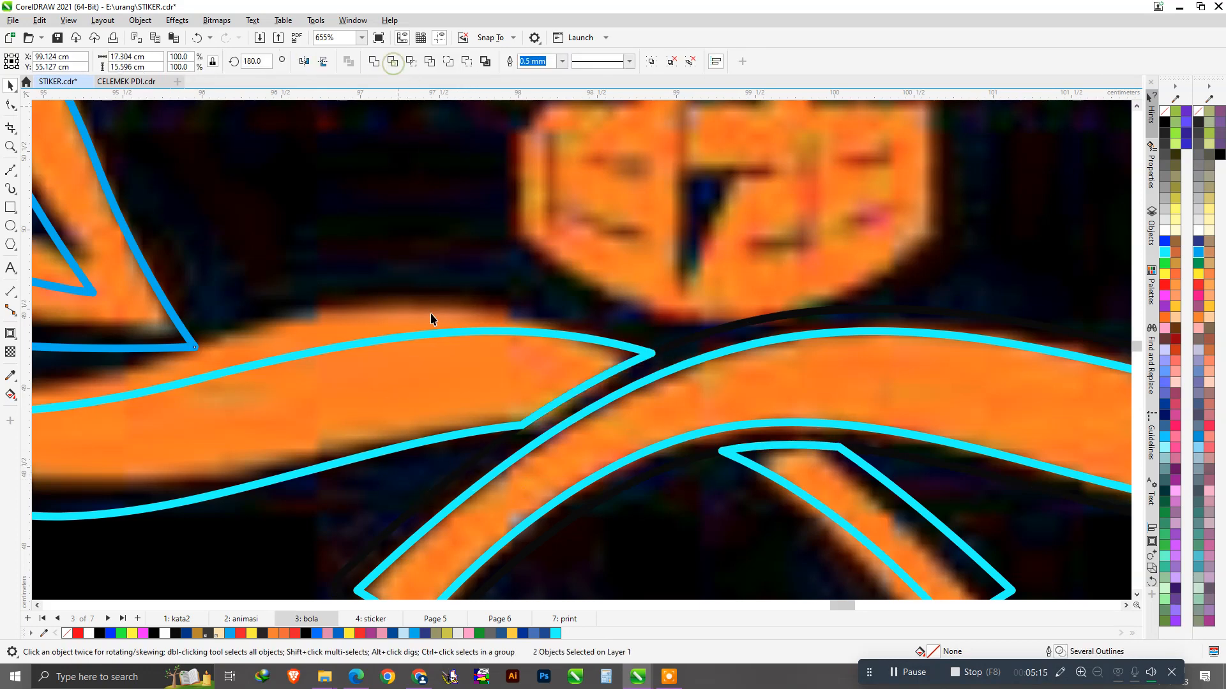
Step: Remove the leftover contour curve and group the left and right laurel branches together
scroll(447, 345, down, 2)
scroll(871, 370, up, 2)
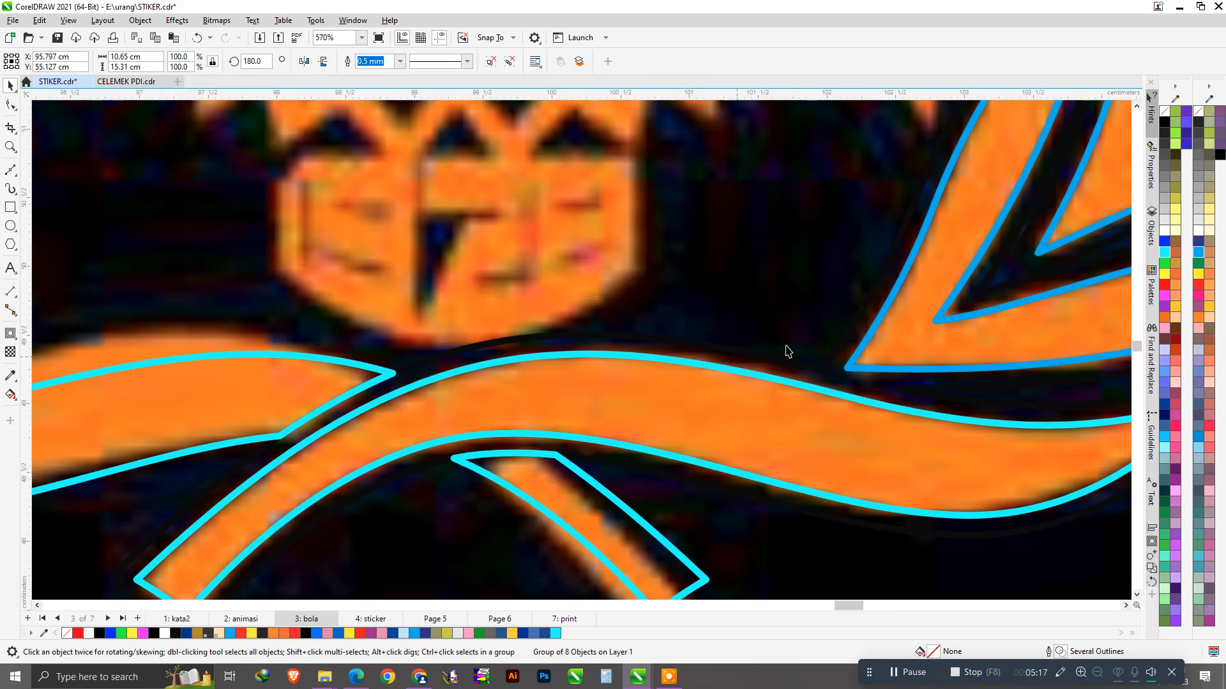
scroll(549, 338, down, 6)
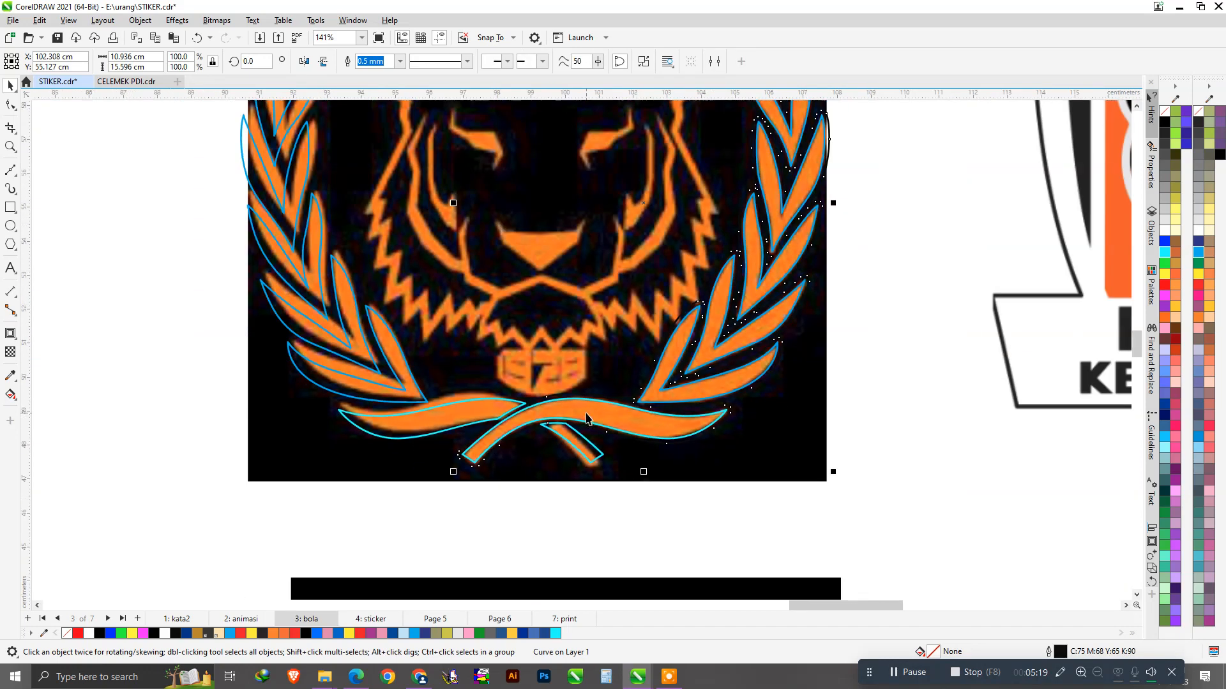
drag(343, 132, 753, 467)
key(ctrl+g)
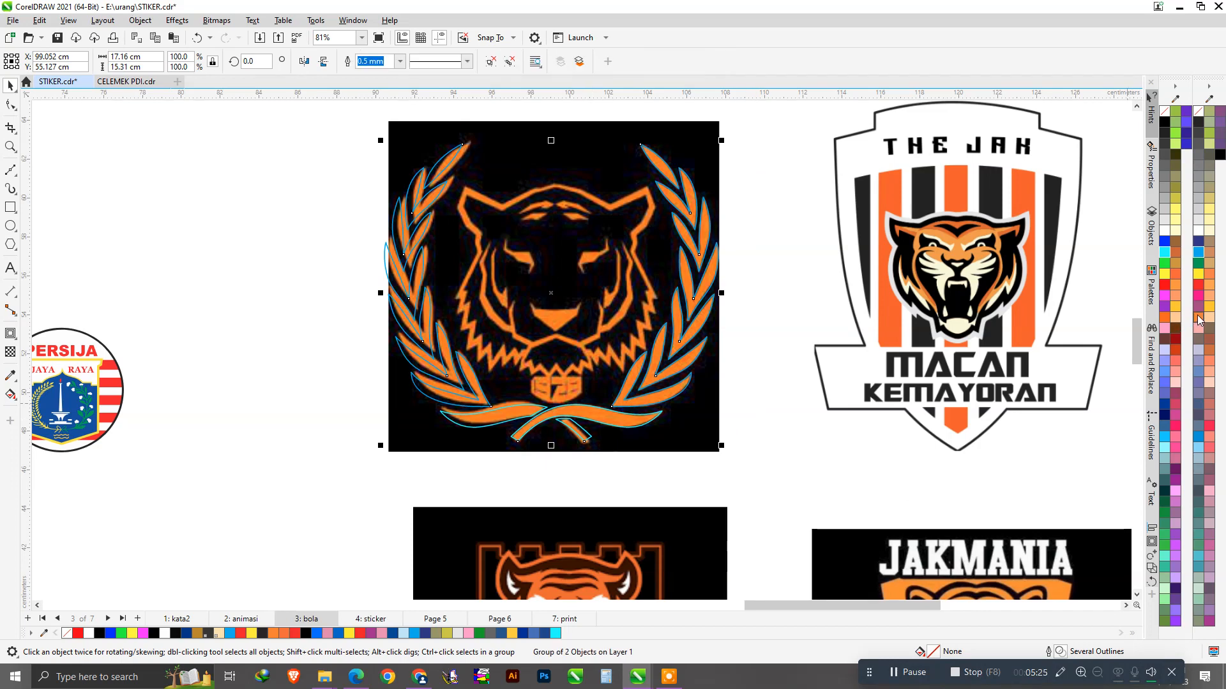
Step: Fill the grouped laurel branches with orange (C0 M60 Y100 K0) and remove their outline
click(1210, 274)
right_click(1201, 113)
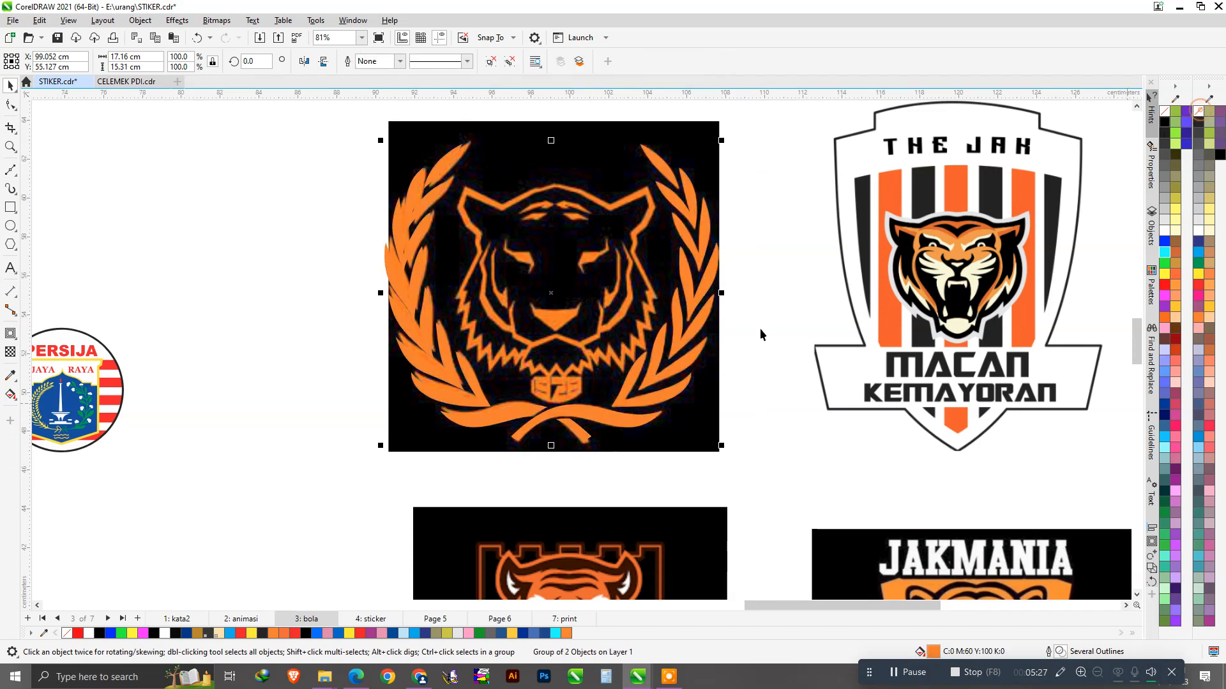
click(757, 338)
Step: Start a Bézier outline of the tiger's head, tracing the forehead arc from left of centre to the notch before the right ear
scroll(552, 318, up, 3)
scroll(568, 312, down, 3)
scroll(625, 313, up, 3)
scroll(625, 313, down, 2)
scroll(544, 211, up, 3)
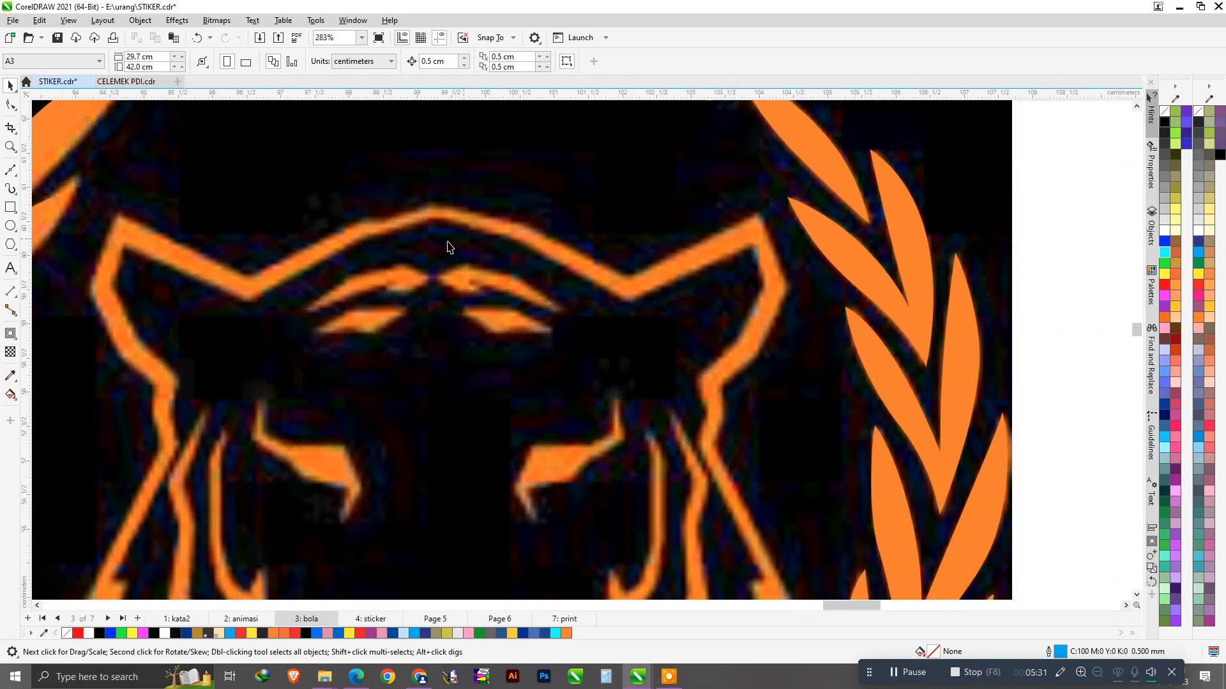
click(10, 171)
scroll(271, 222, down, 1)
scroll(450, 243, up, 2)
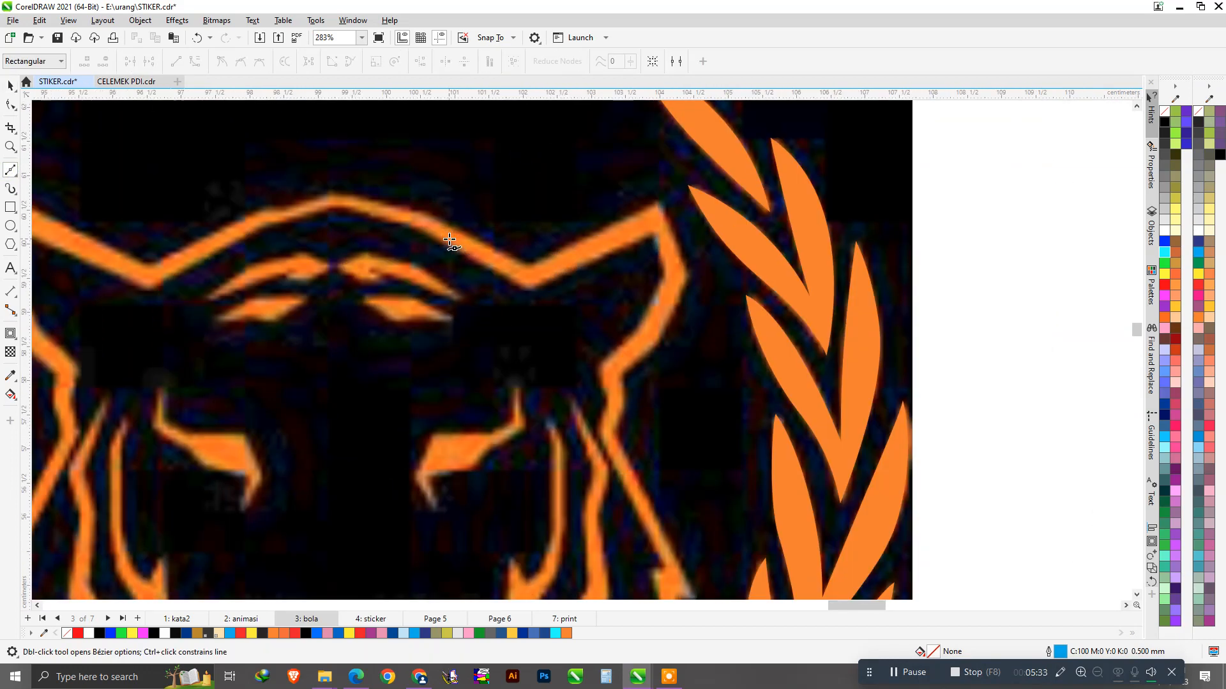
scroll(343, 215, up, 1)
click(204, 216)
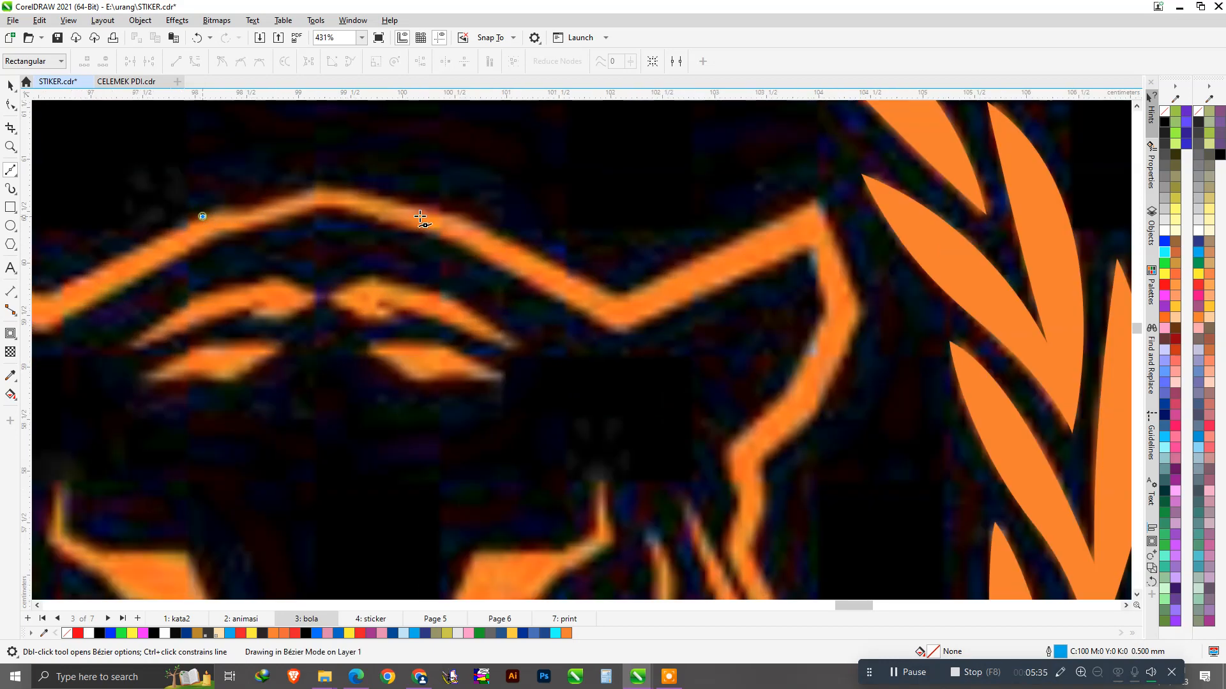
drag(461, 215, 594, 280)
click(615, 297)
scroll(796, 219, down, 1)
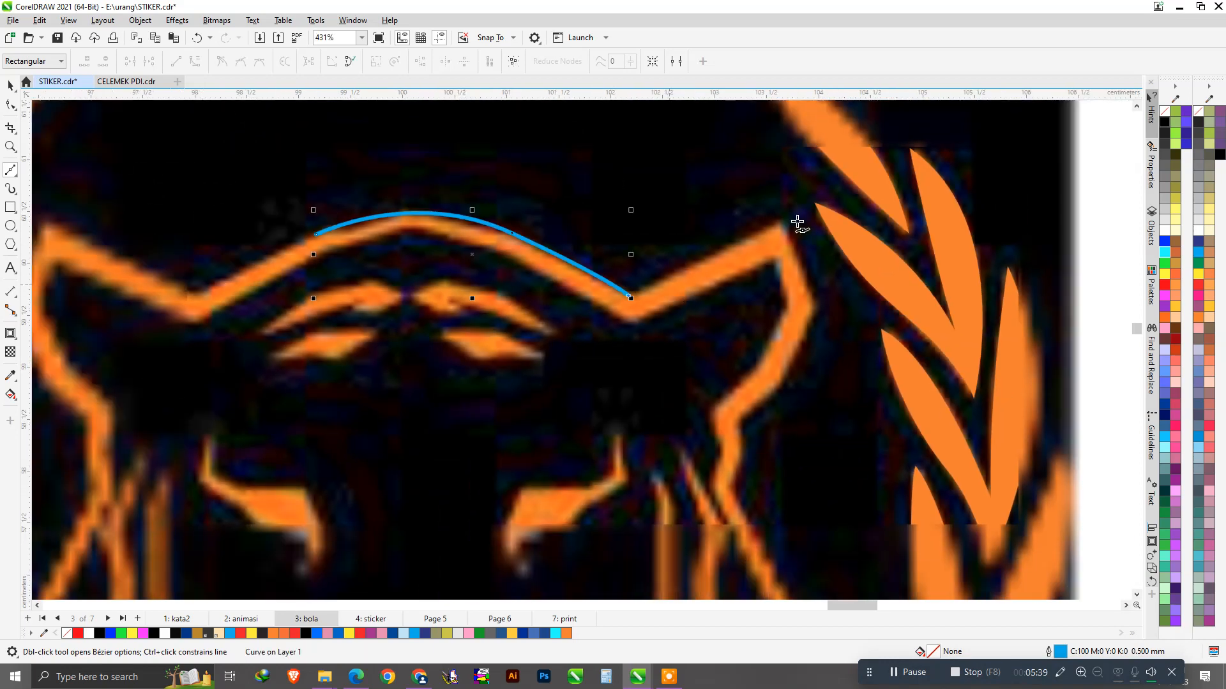
Step: Continue the head outline around the right ear and down the curved temple to where the cheek line begins
scroll(788, 224, up, 1)
drag(802, 281, 805, 285)
click(824, 337)
scroll(822, 340, down, 1)
scroll(779, 406, up, 2)
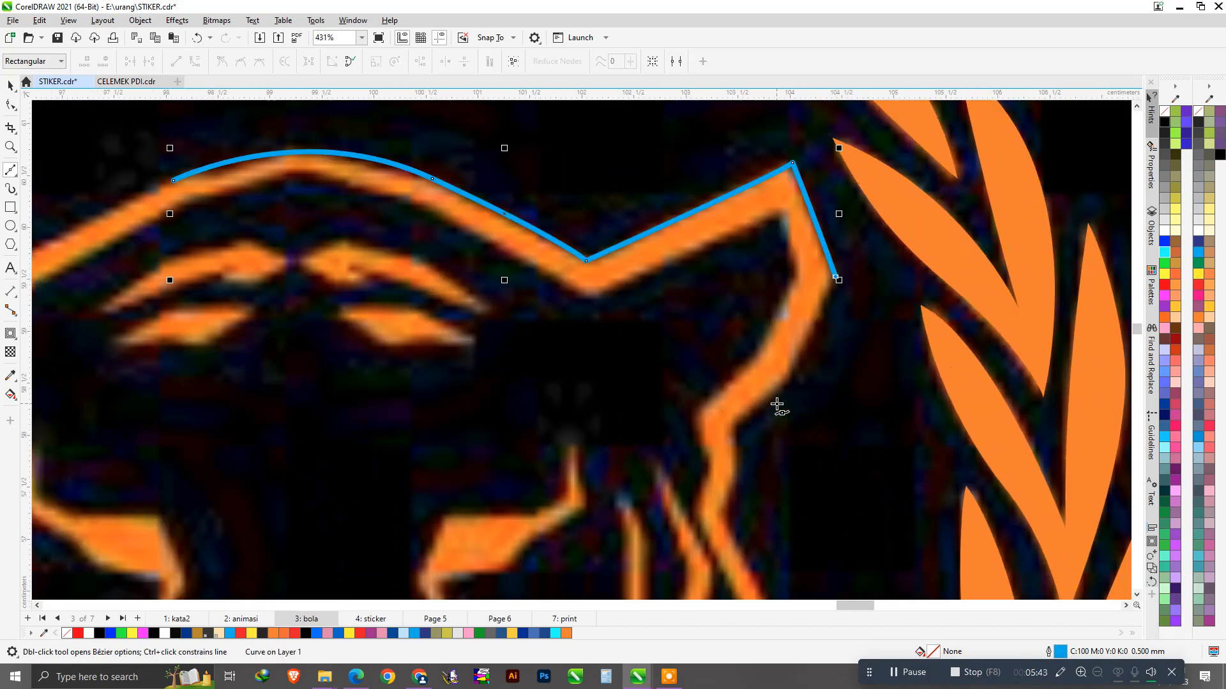
drag(795, 363, 781, 389)
drag(729, 425, 718, 490)
scroll(717, 334, down, 2)
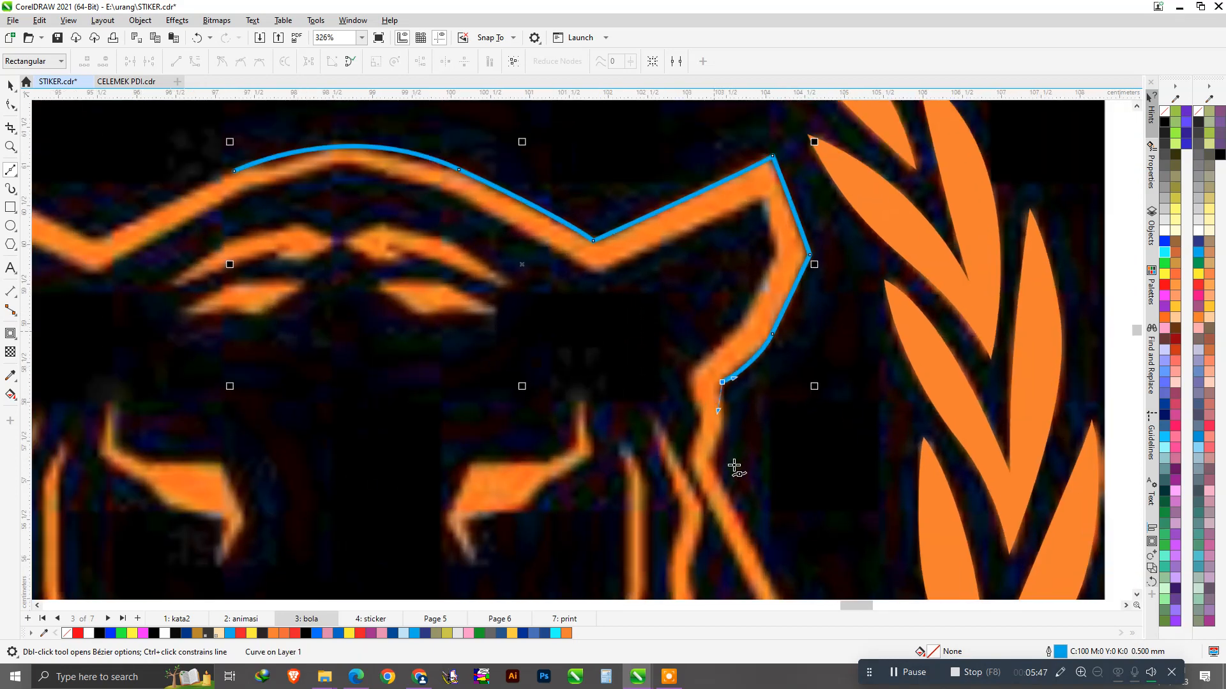
scroll(716, 443, up, 1)
drag(713, 437, 706, 459)
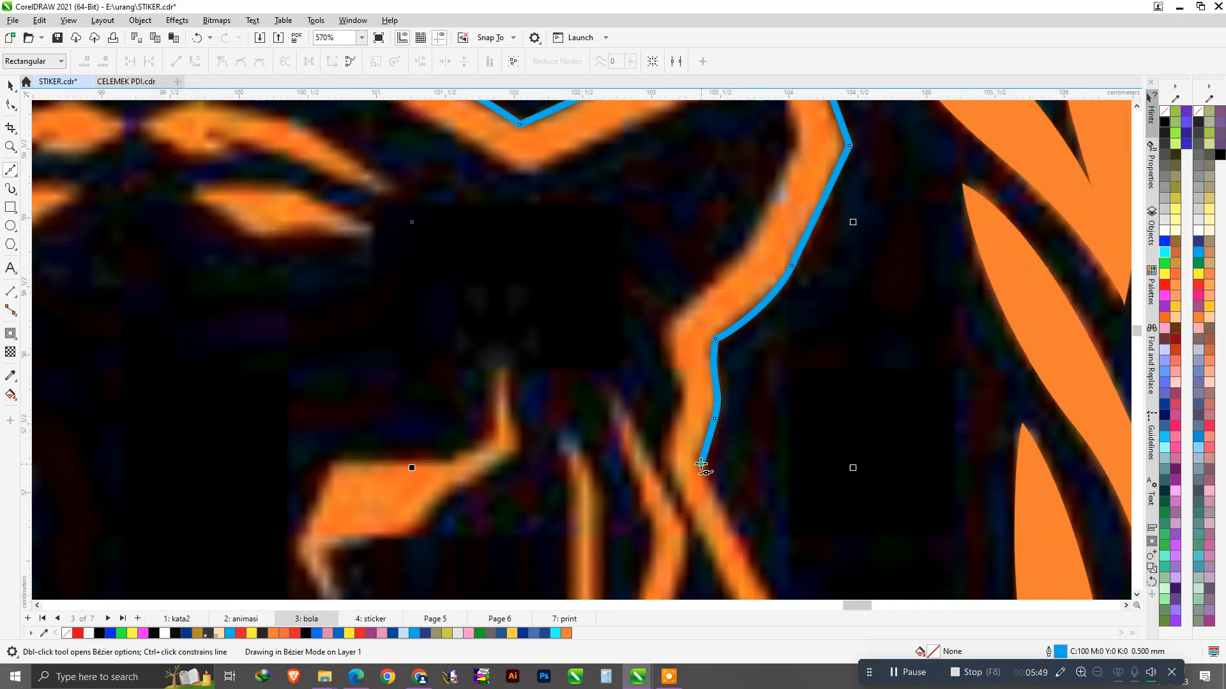
Step: Trace the straight right cheek edge and the upper zigzag fur tufts along the side of the face
scroll(706, 458, down, 3)
scroll(678, 432, down, 1)
scroll(681, 454, up, 3)
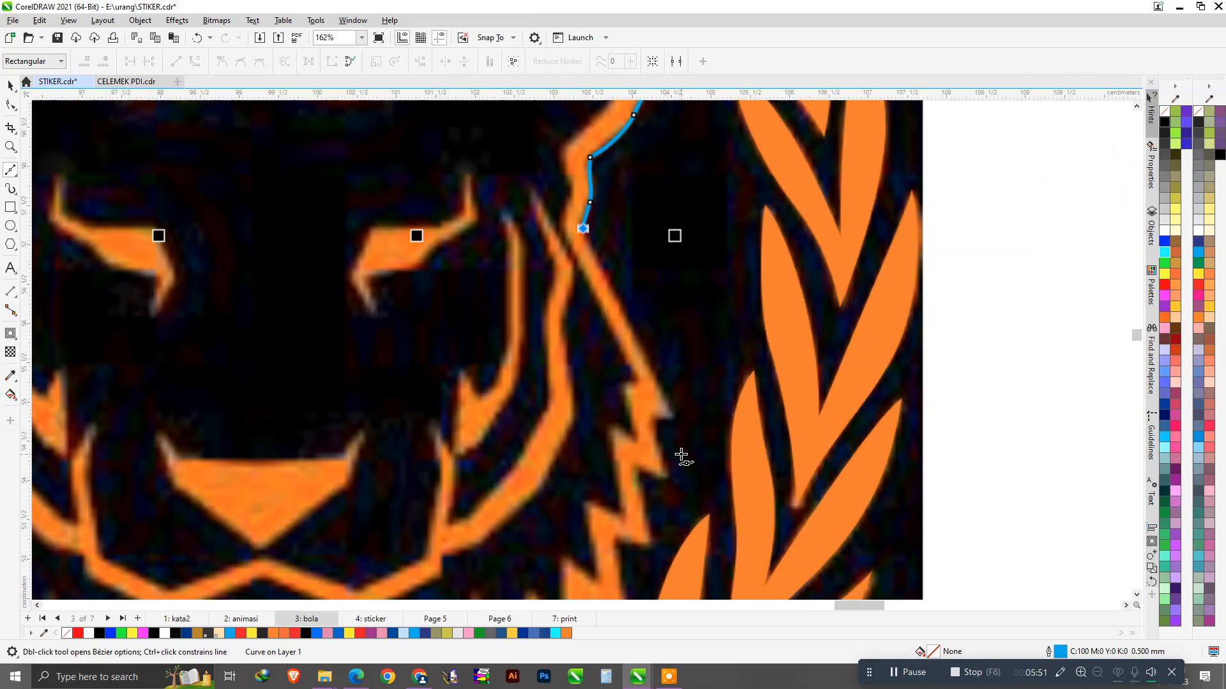
click(678, 403)
click(637, 399)
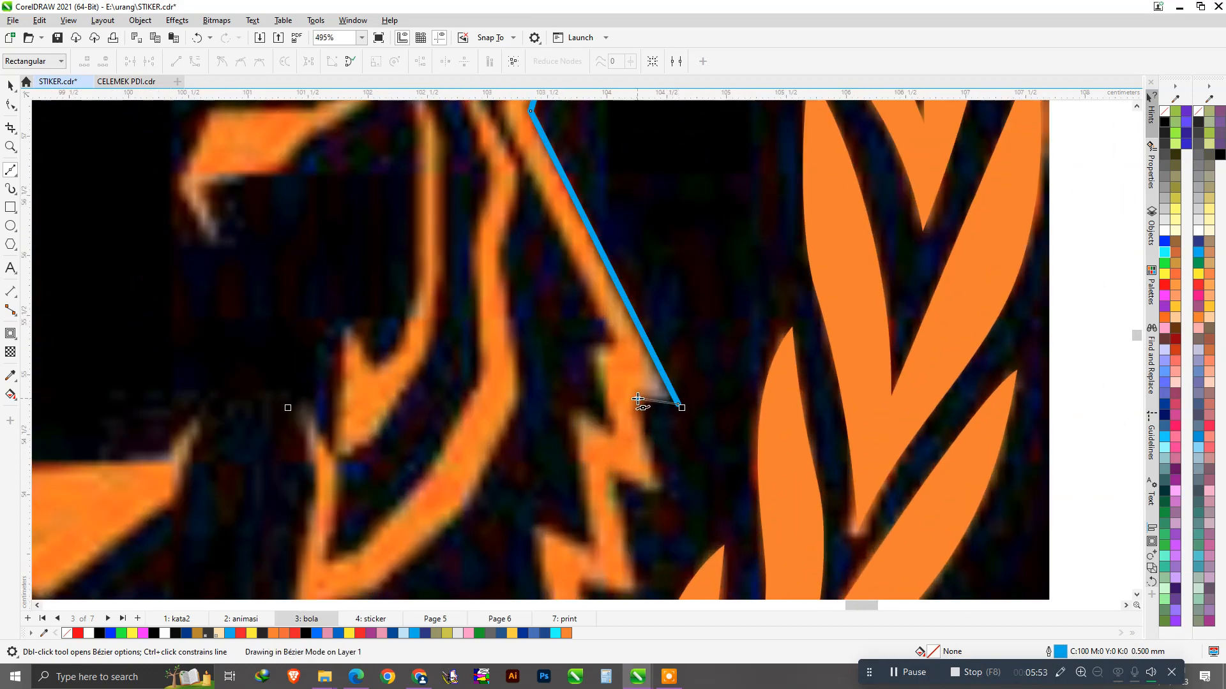
click(659, 500)
click(614, 477)
scroll(597, 328, down, 3)
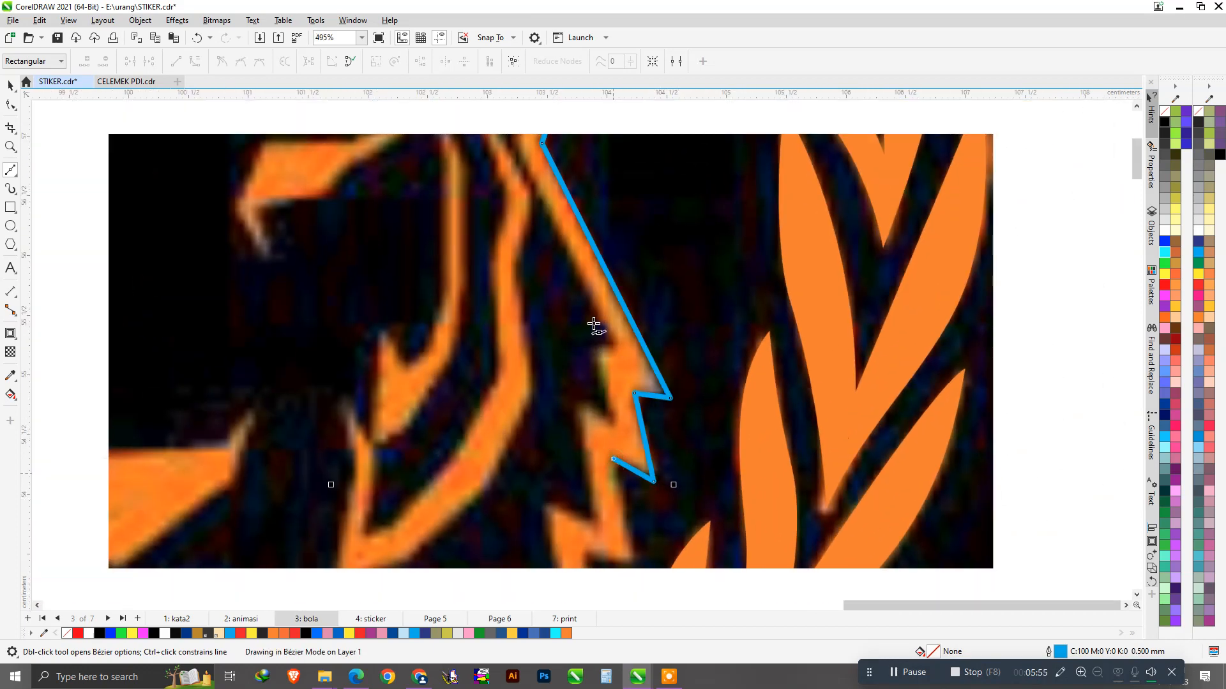
scroll(586, 355, up, 2)
scroll(613, 447, up, 2)
click(624, 446)
click(584, 421)
Step: Continue the zigzag outline along the lower right jaw fur toward the chin
scroll(584, 421, down, 3)
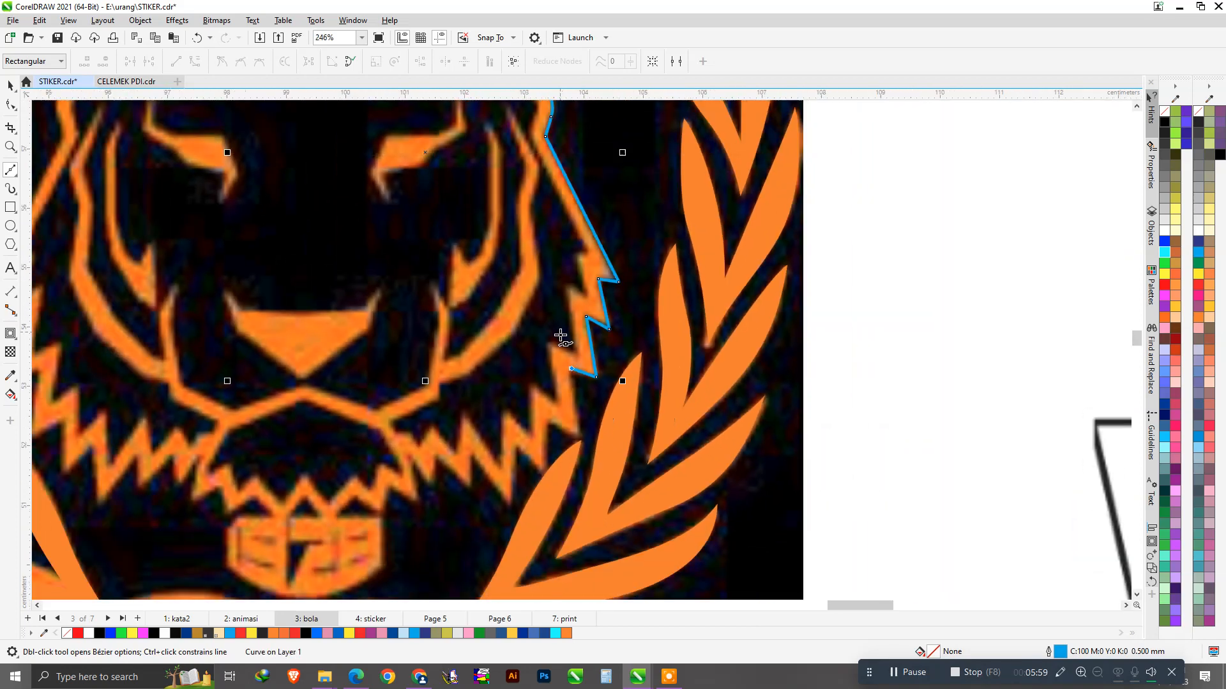
scroll(599, 438, up, 1)
click(593, 436)
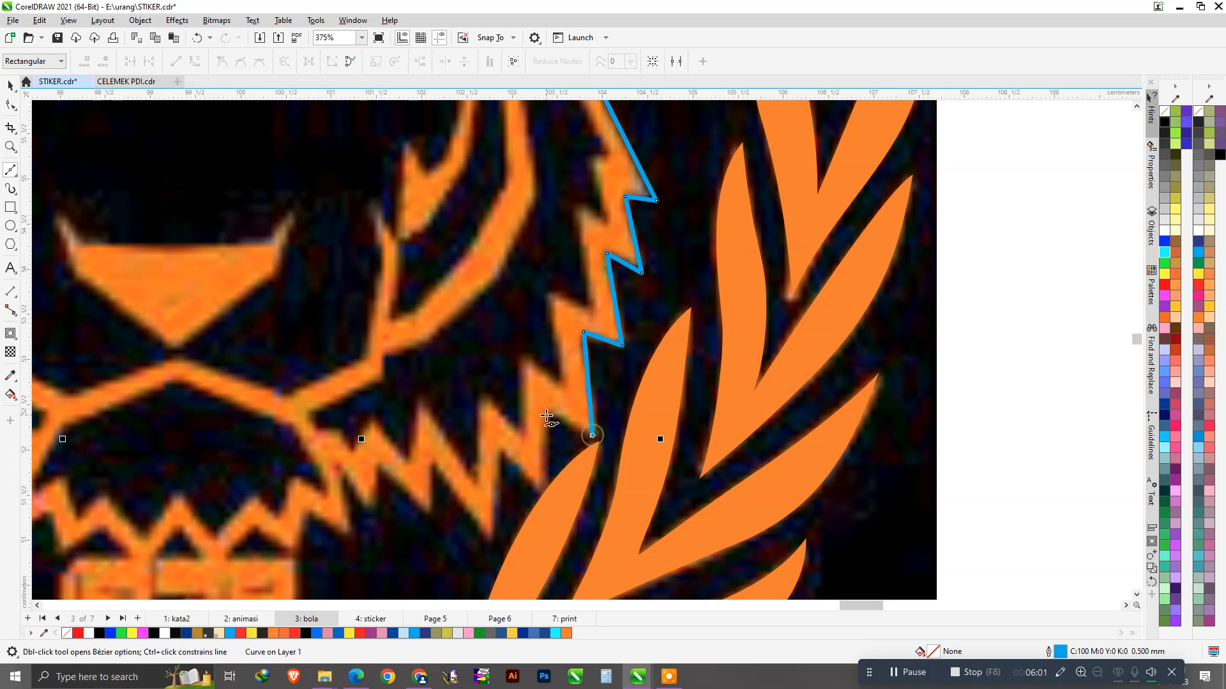
click(538, 484)
double_click(500, 449)
click(487, 537)
click(432, 464)
click(428, 513)
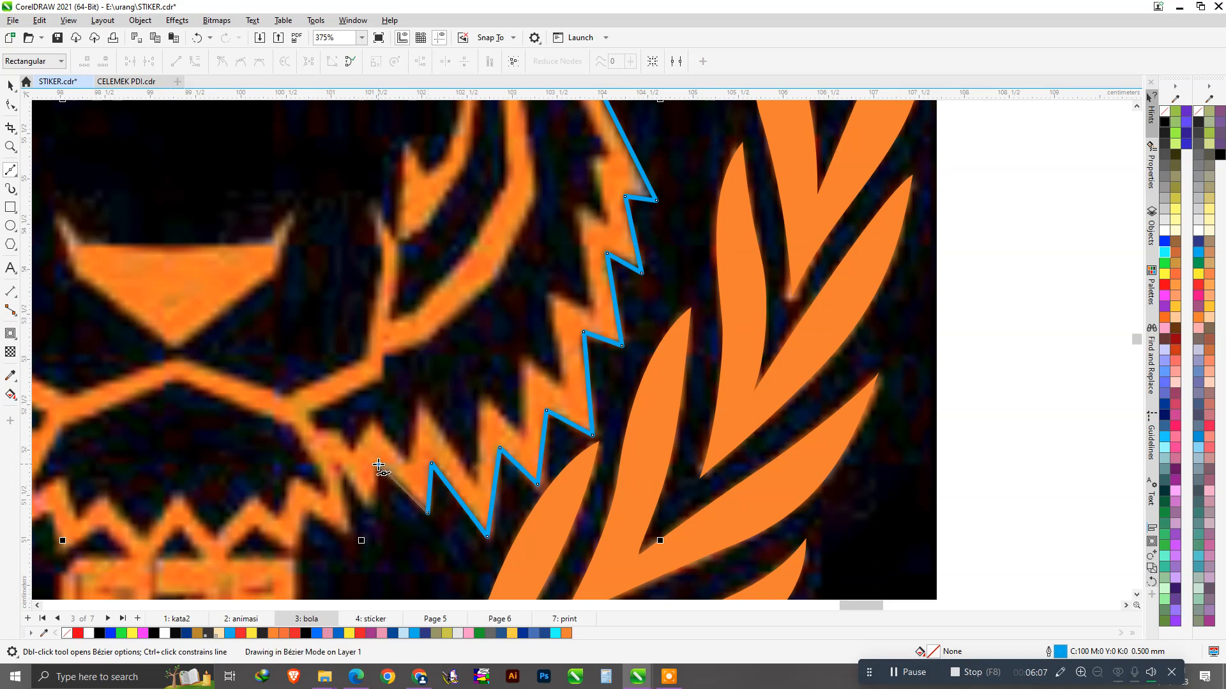
click(347, 536)
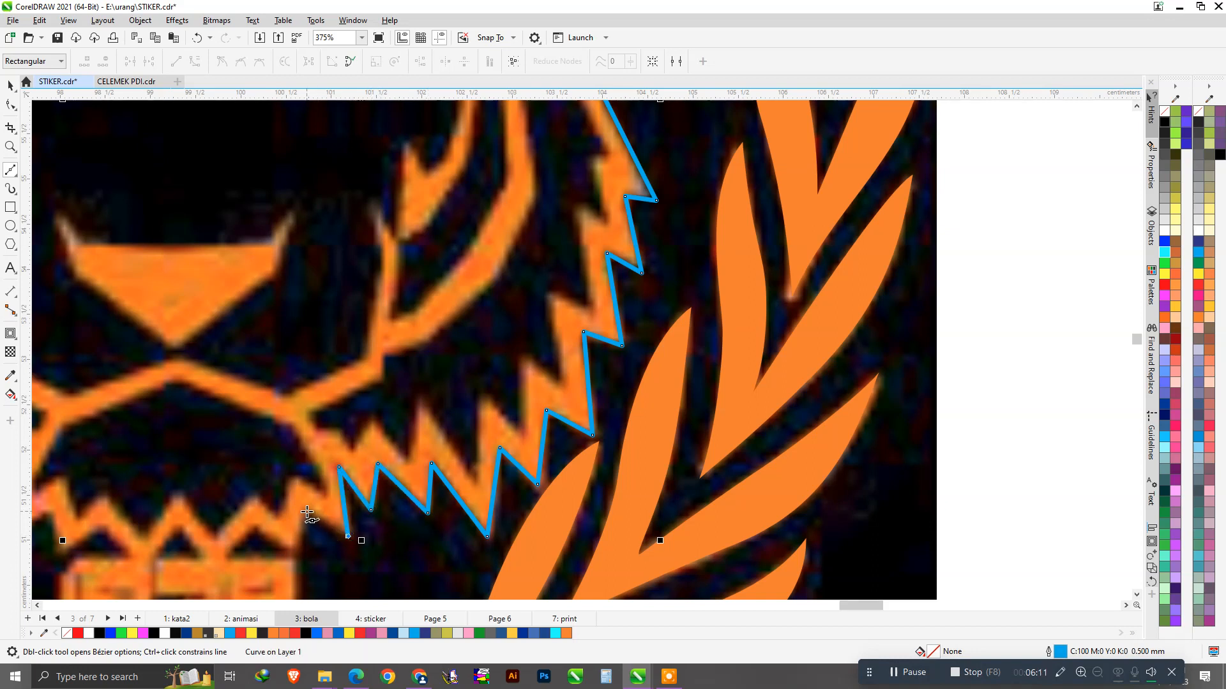
Step: Trace the chin fur tufts above the 1928 emblem to just past the right side of the face's centre
scroll(307, 511, down, 5)
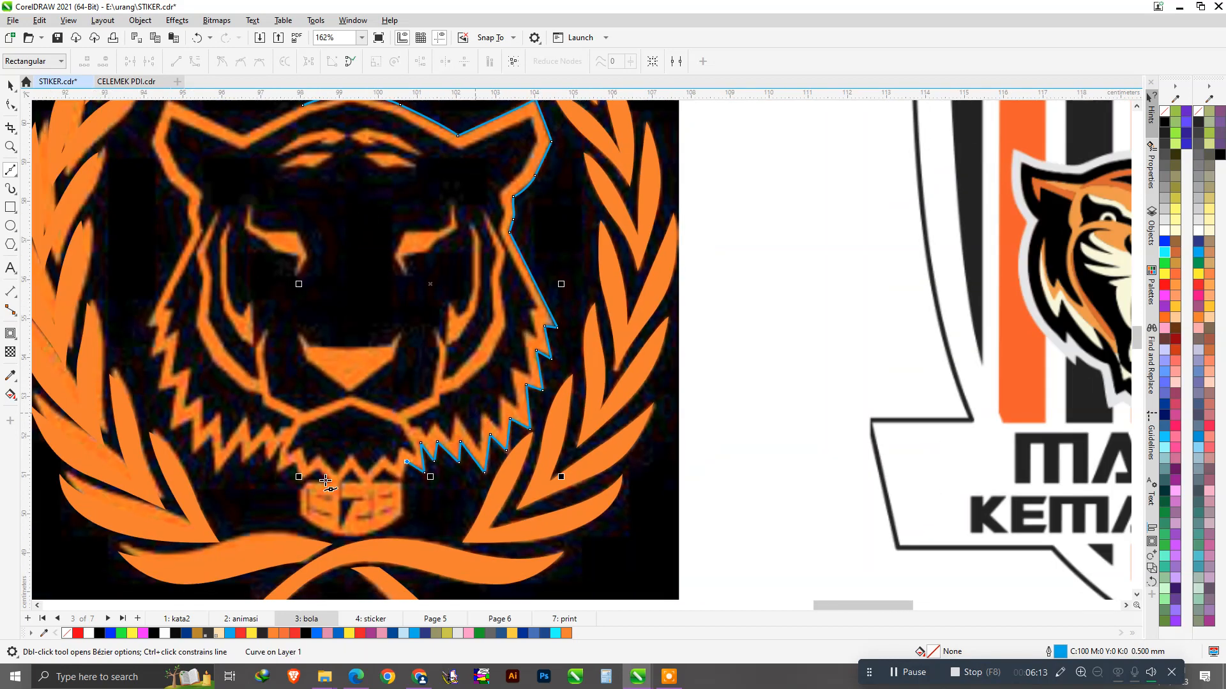
scroll(329, 495, up, 3)
scroll(328, 495, up, 4)
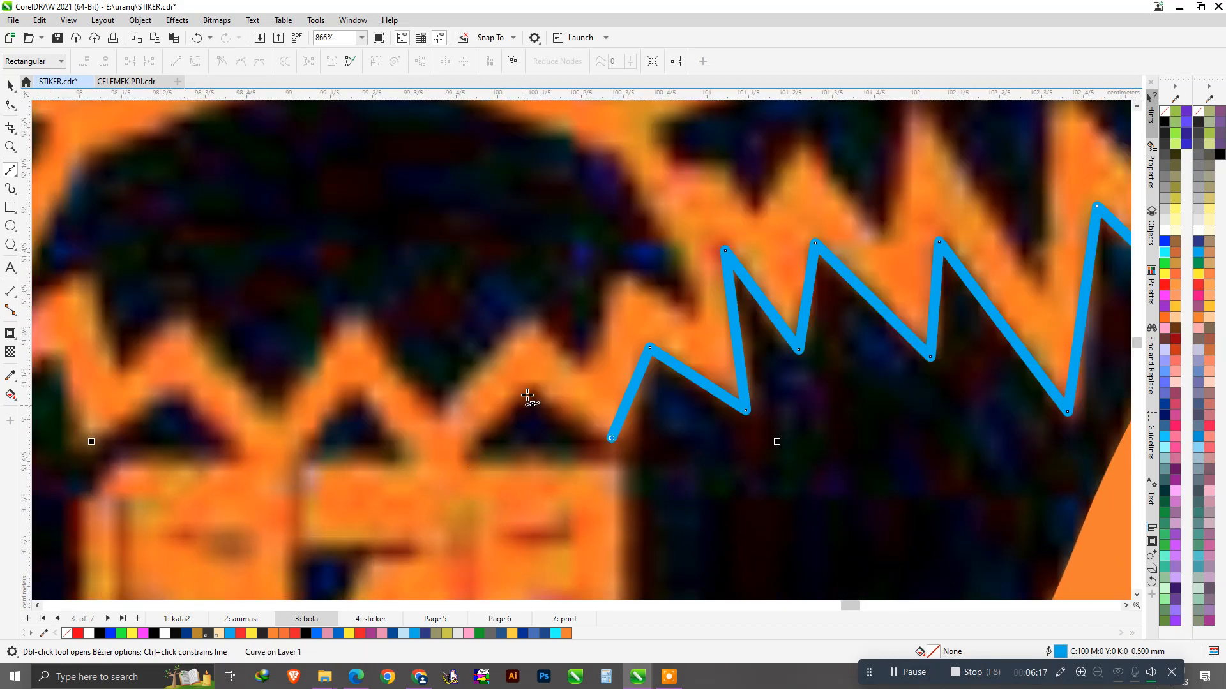
click(536, 386)
click(433, 487)
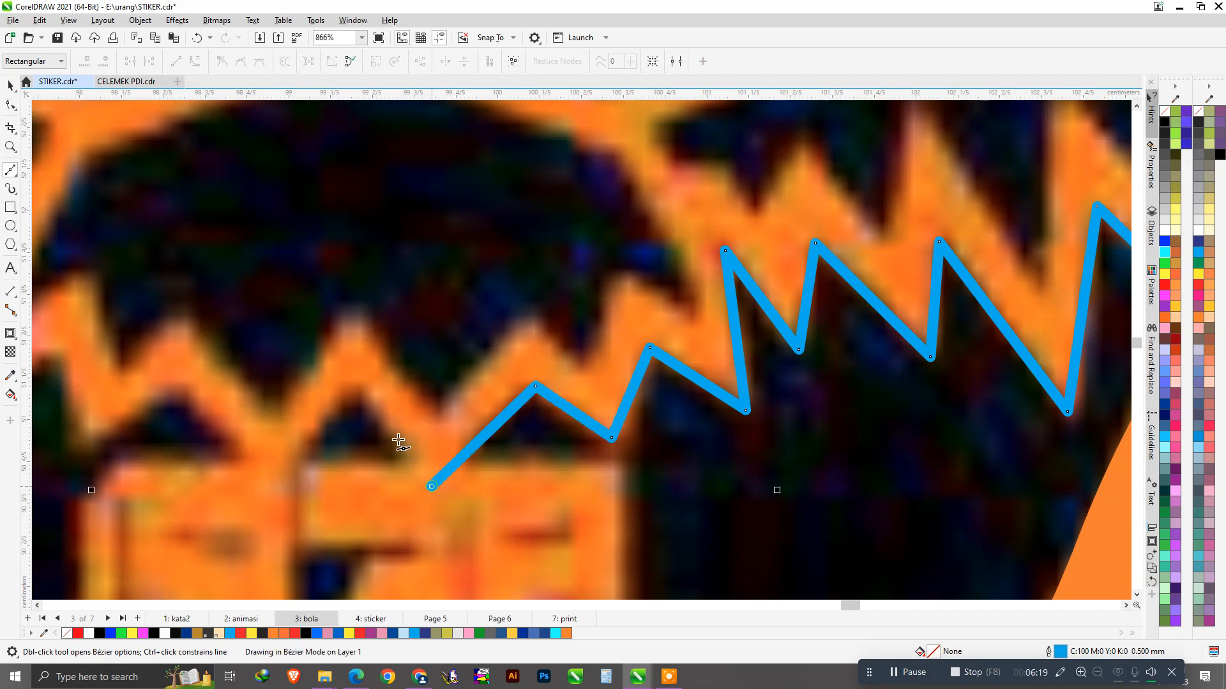
Step: Close the half-head outline at its forehead starting point with a curve running through the inside of the face
click(261, 231)
scroll(449, 331, down, 8)
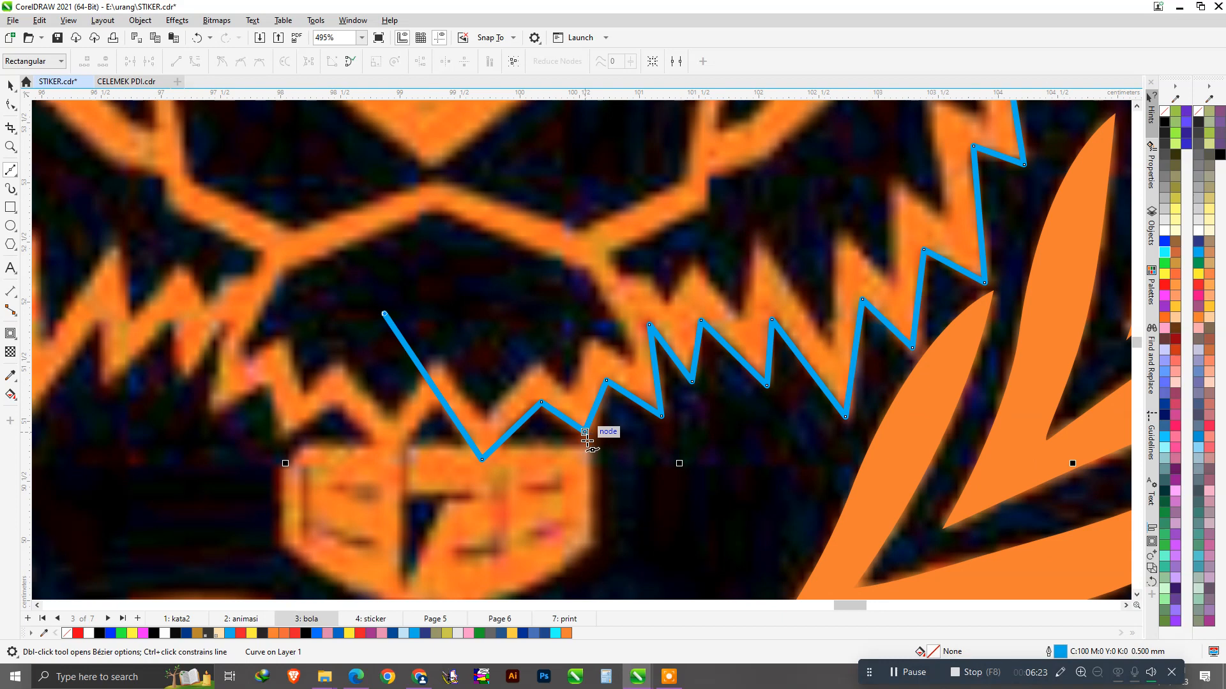
scroll(580, 439, down, 1)
scroll(518, 159, up, 1)
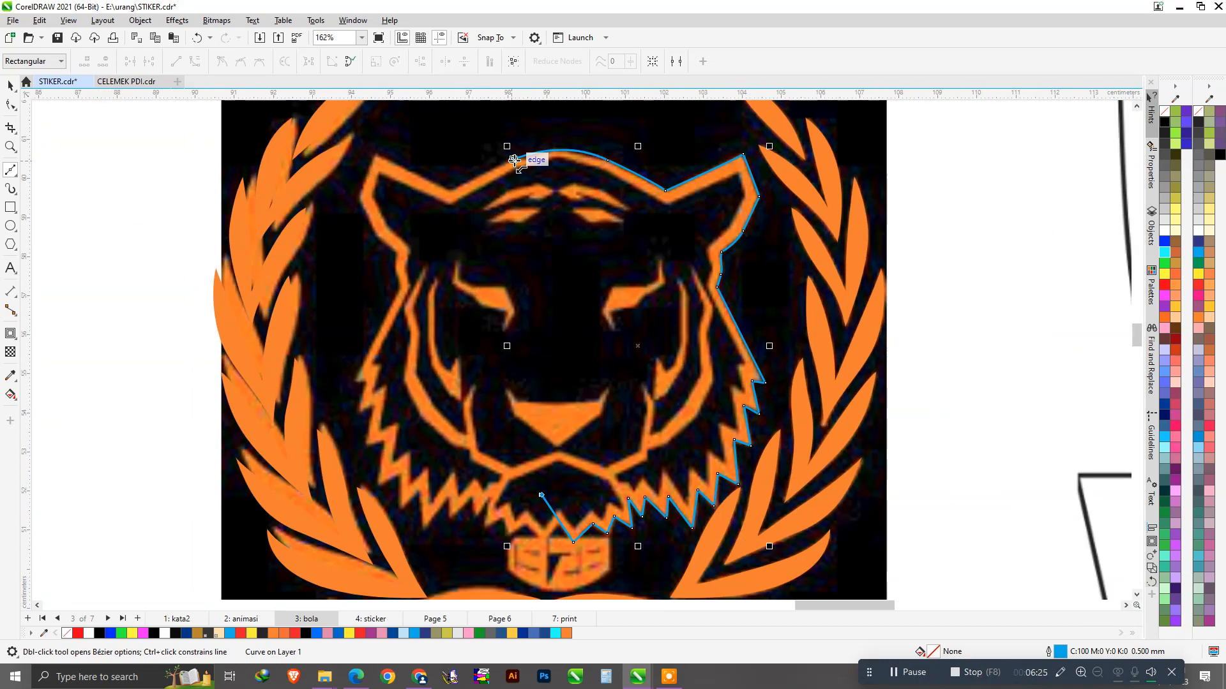
drag(513, 159, 555, 293)
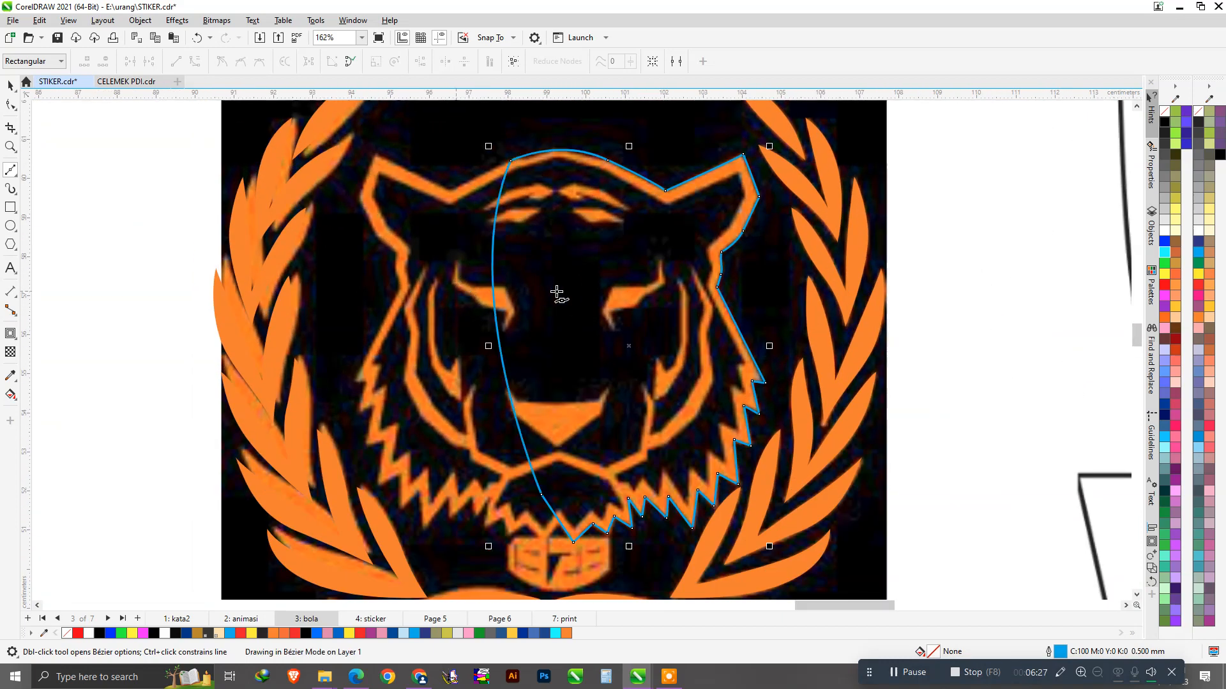
key(space)
scroll(888, 355, down, 4)
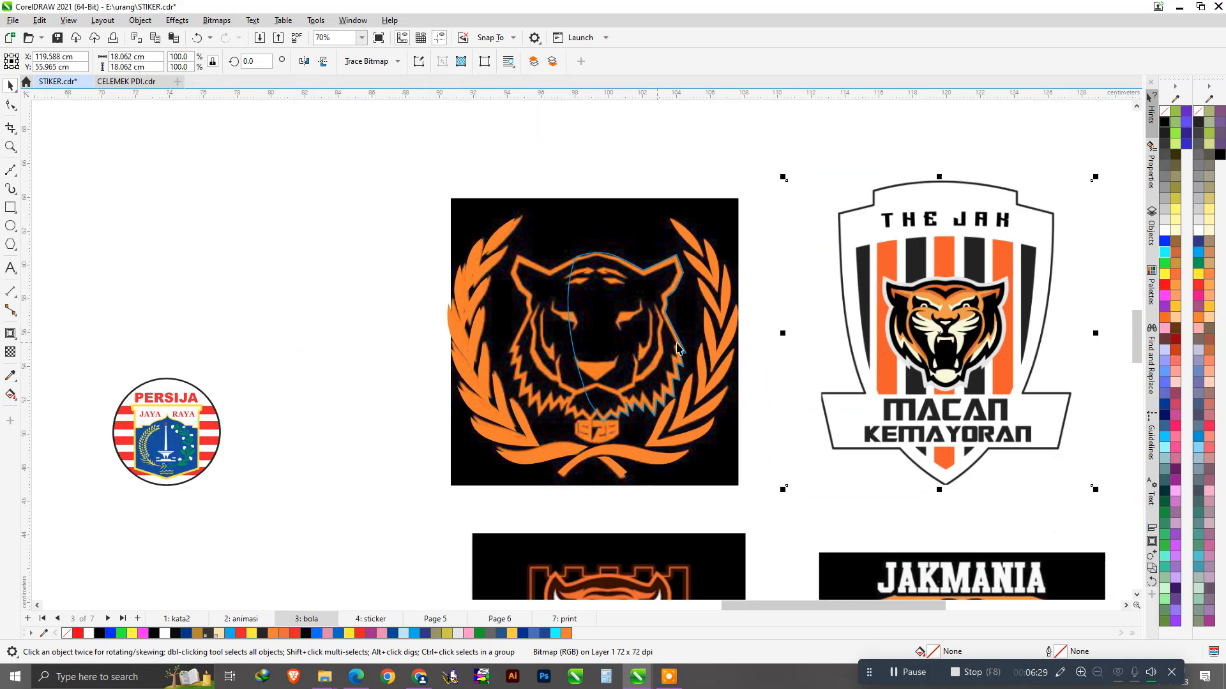
click(576, 181)
scroll(709, 214, up, 1)
right_click(705, 211)
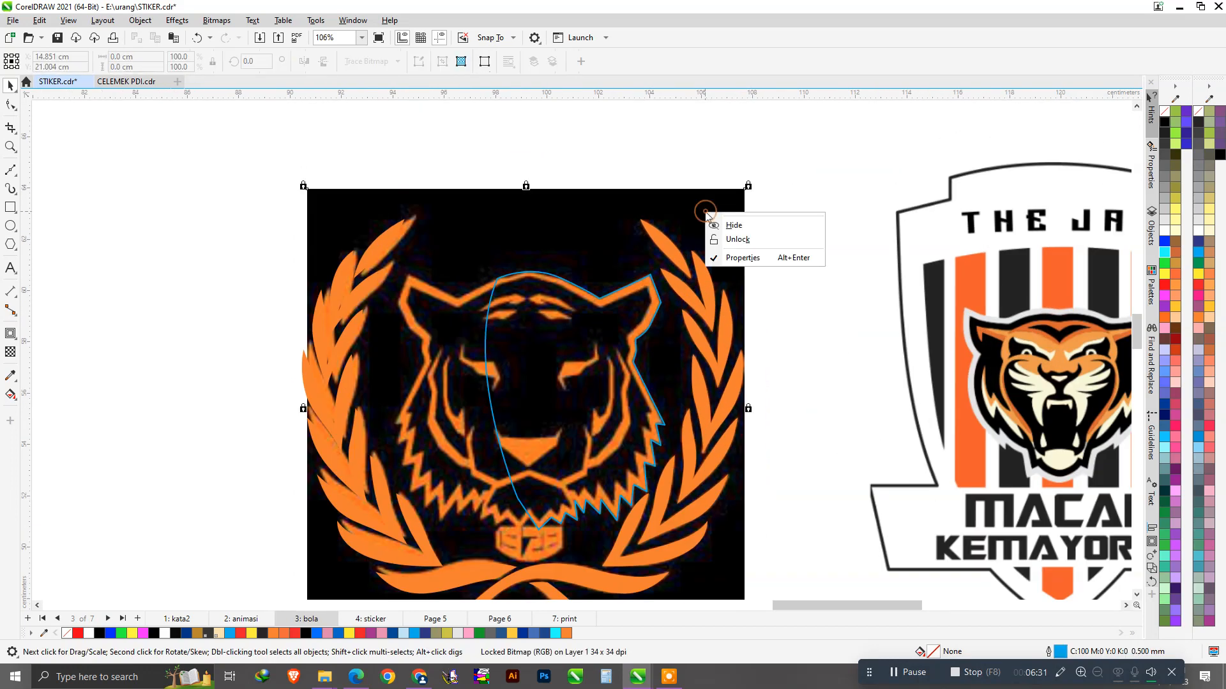
click(614, 146)
scroll(542, 391, up, 1)
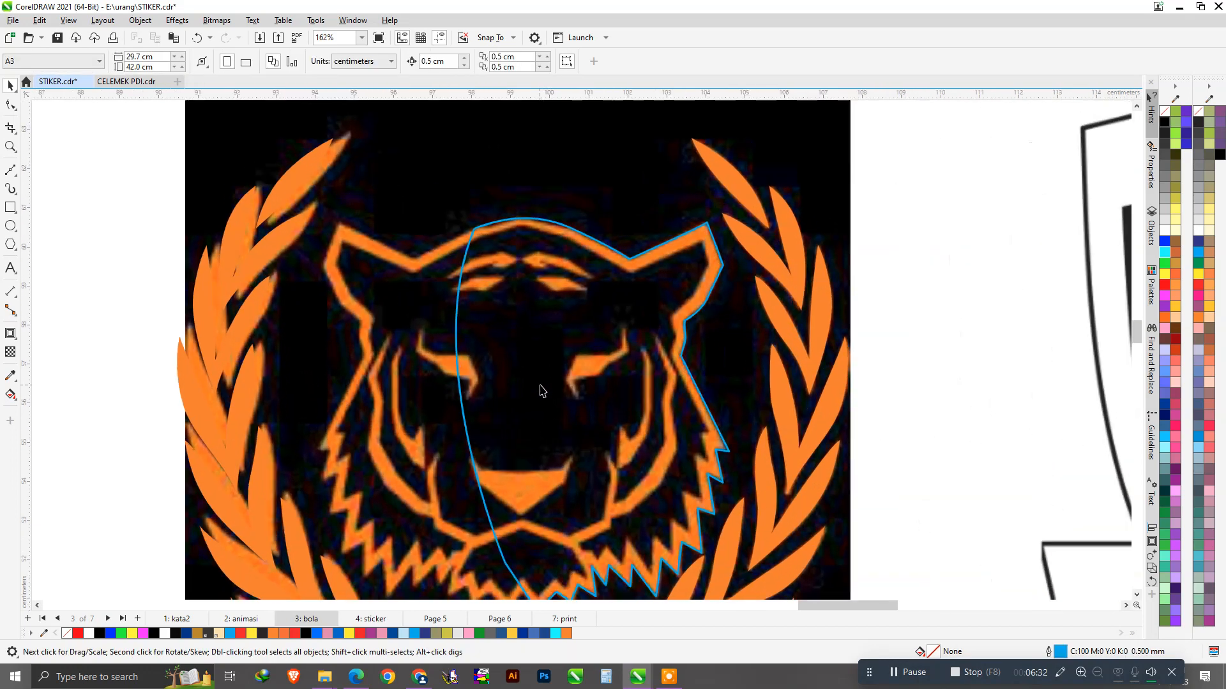
Step: Duplicate the half-head outline, mirror the copy horizontally and align it with the left side of the tiger's head
click(604, 340)
scroll(605, 340, down, 2)
scroll(633, 435, up, 1)
drag(620, 355, 489, 353)
click(307, 60)
scroll(432, 279, up, 2)
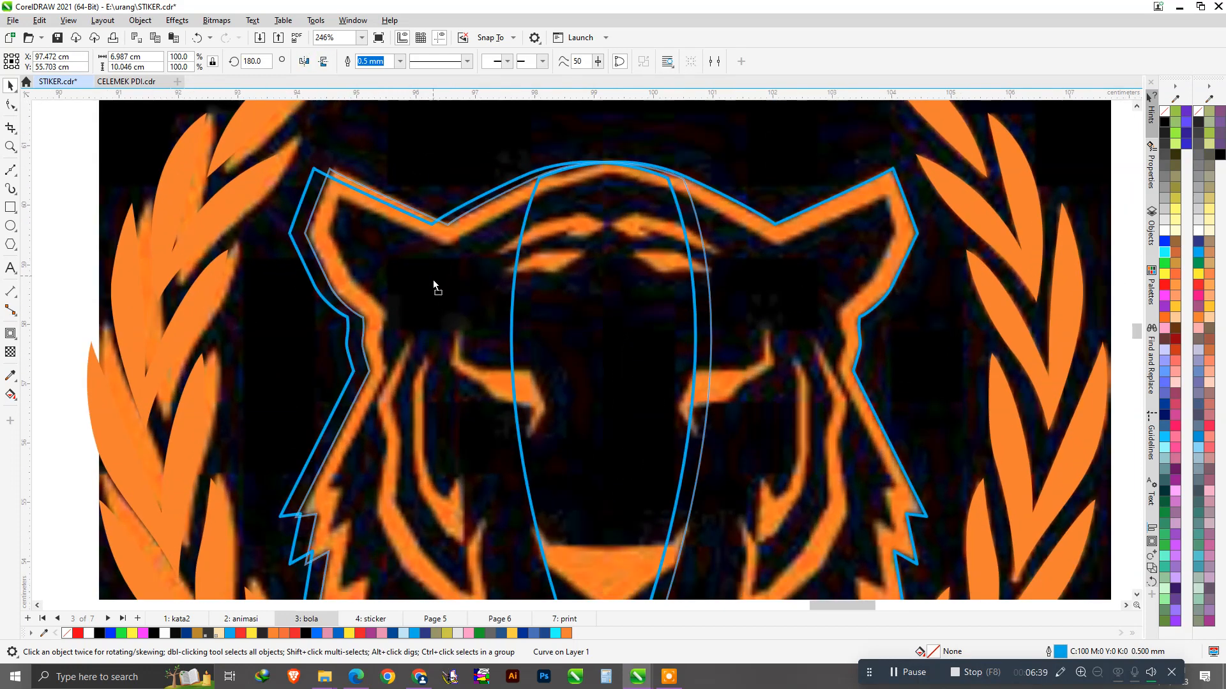
drag(432, 280, 433, 280)
Step: Weld the left and right half-head outlines into a single closed curve
scroll(433, 279, down, 2)
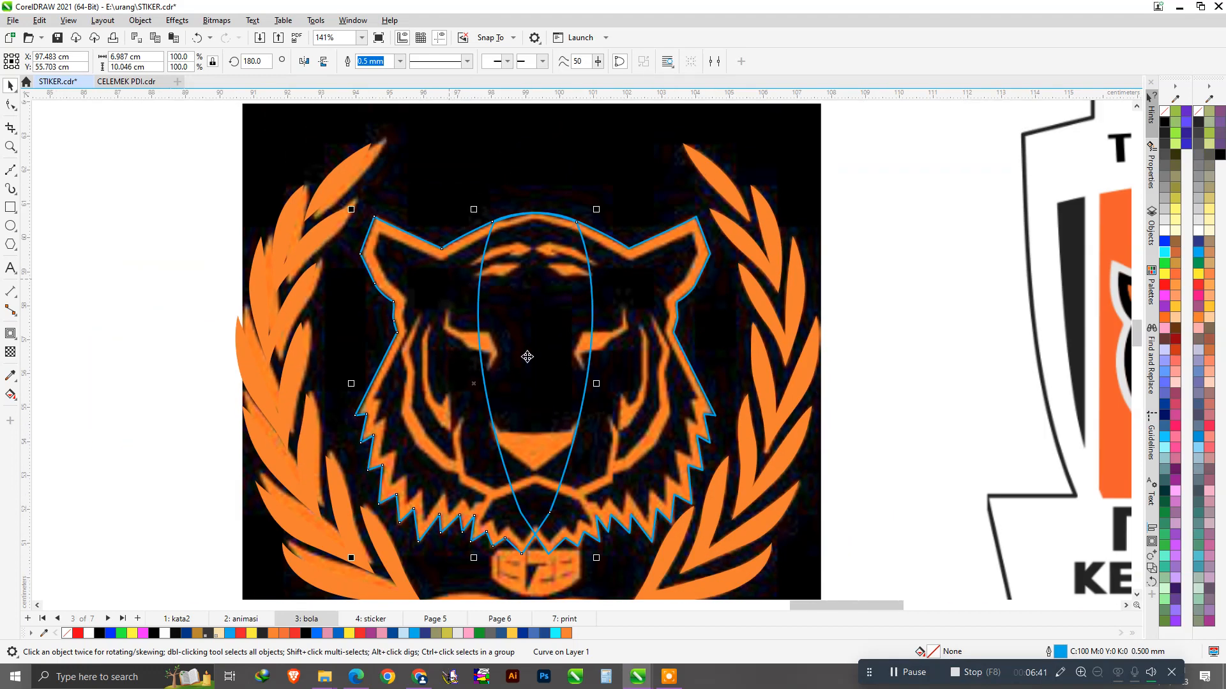
shift+click(634, 351)
click(379, 64)
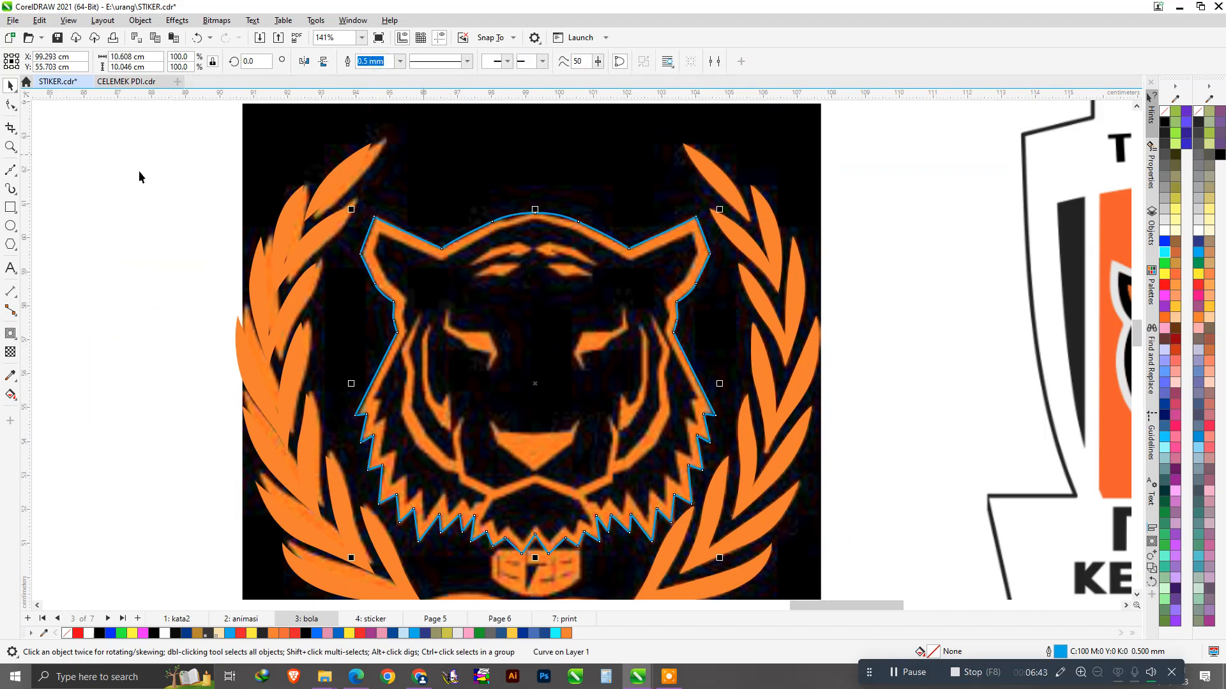
Step: Delete the extra curve node on each side of the forehead arc, keeping the centre node
click(18, 104)
scroll(520, 230, up, 4)
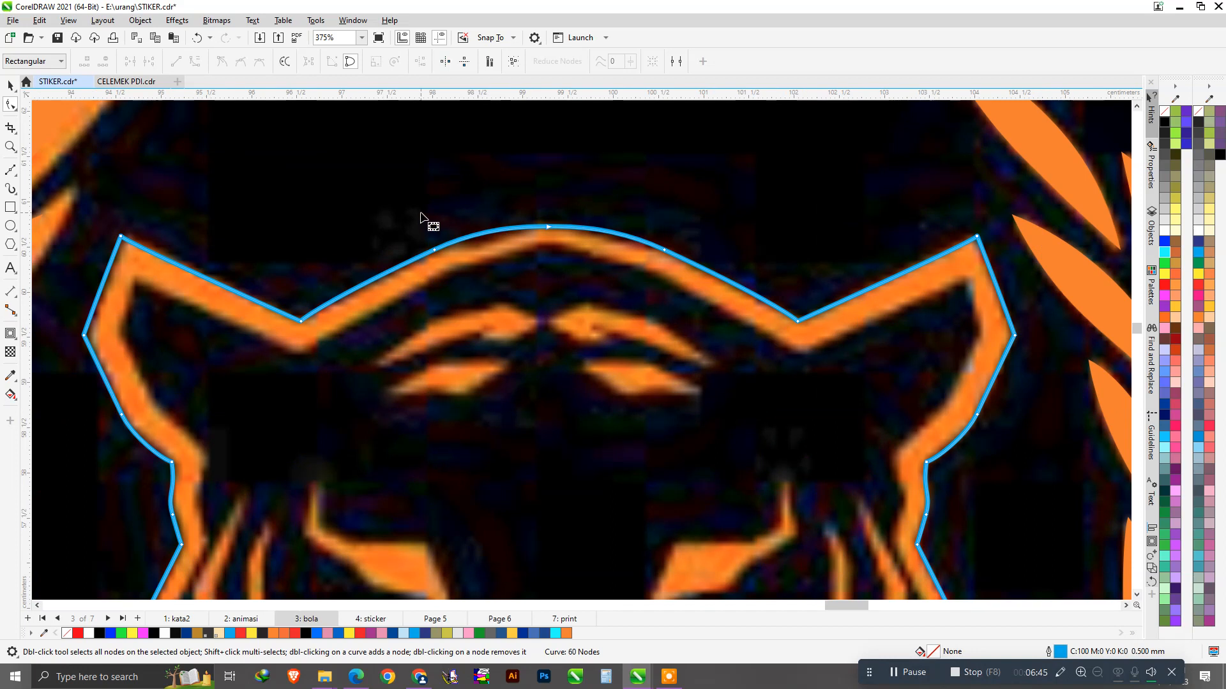
key(Delete)
drag(632, 206, 707, 327)
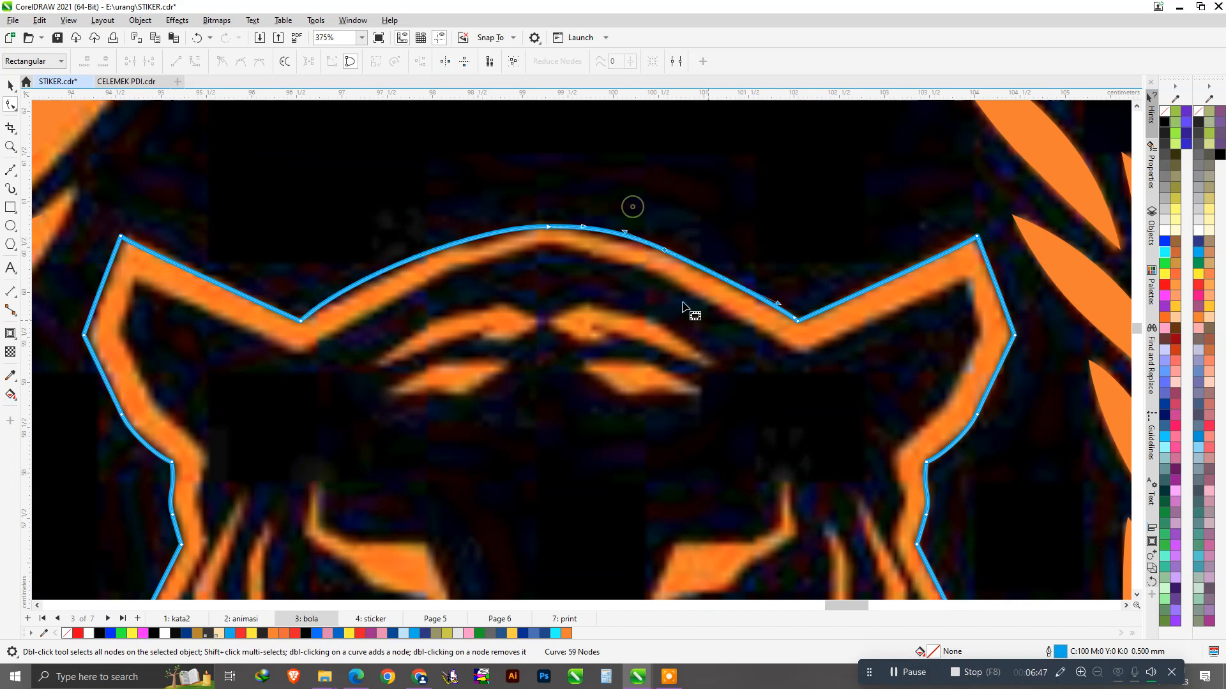
key(Delete)
Step: Reshape the forehead curves on both sides of the centre node to follow the artwork's upper edge
click(343, 269)
drag(347, 281, 516, 276)
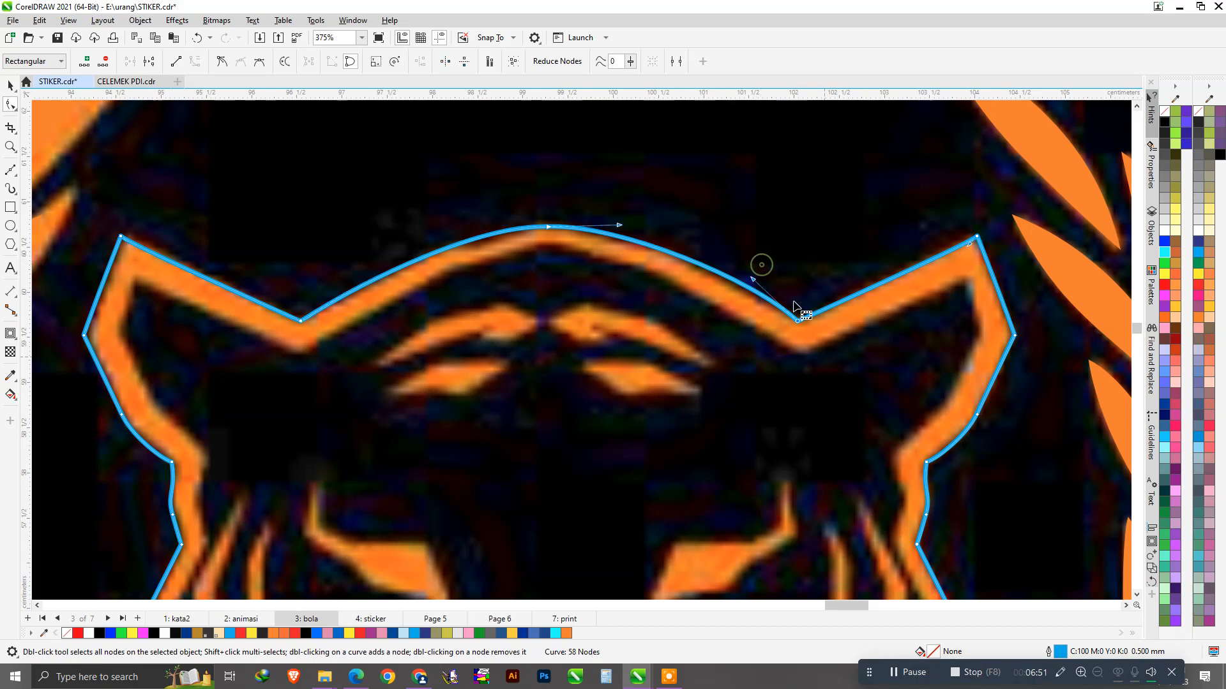
drag(753, 279, 732, 278)
Step: Examine the complete head outline against the artwork from the forehead and ears down to the chin fur
scroll(651, 255, down, 7)
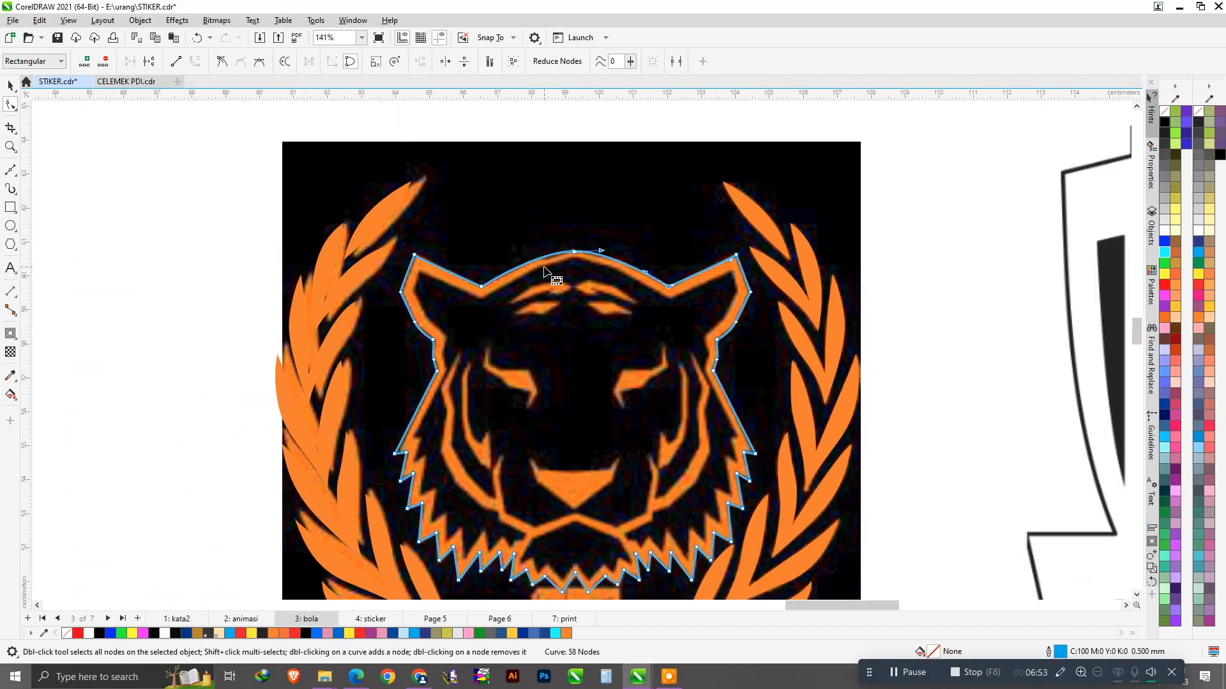
key(space)
key(space)
scroll(605, 295, up, 5)
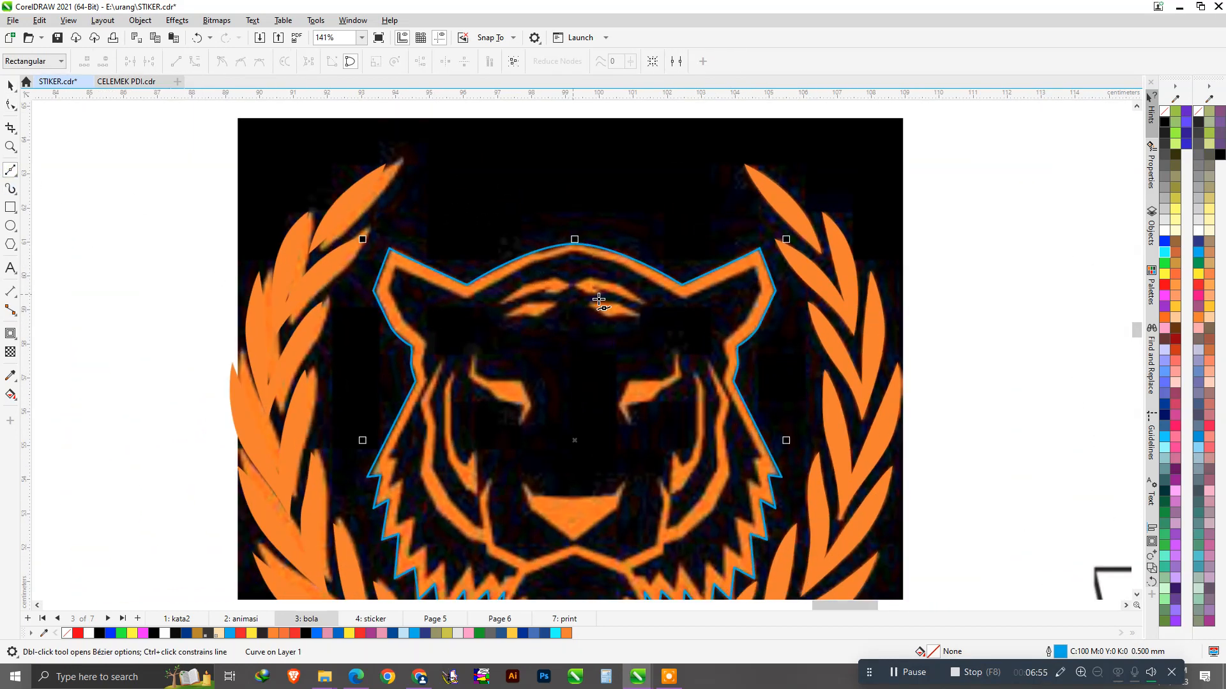
scroll(648, 296, down, 3)
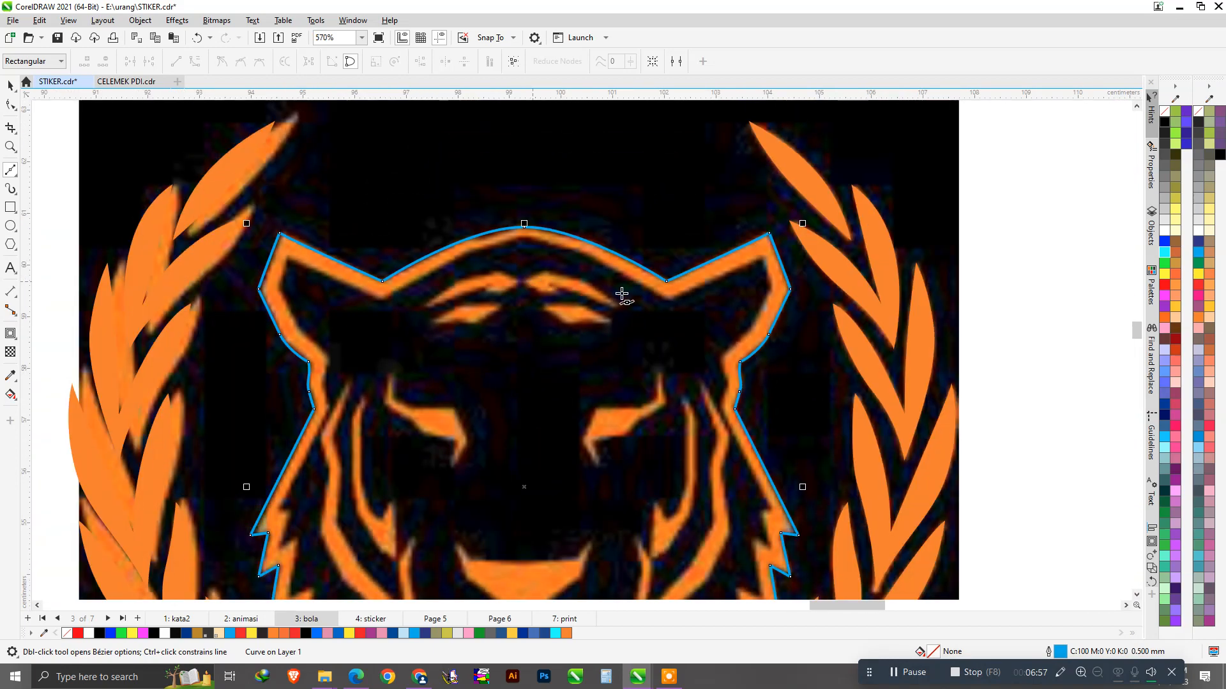
scroll(587, 273, down, 1)
scroll(664, 301, up, 2)
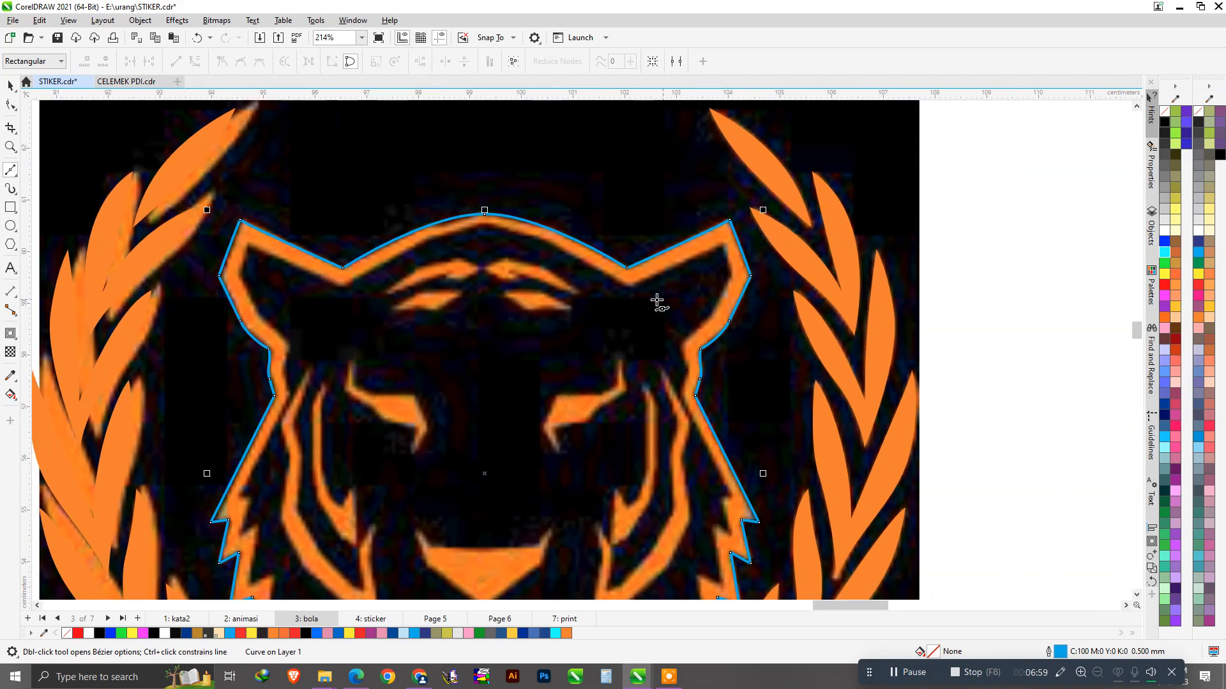
scroll(504, 252, down, 1)
scroll(511, 287, down, 2)
scroll(472, 517, up, 5)
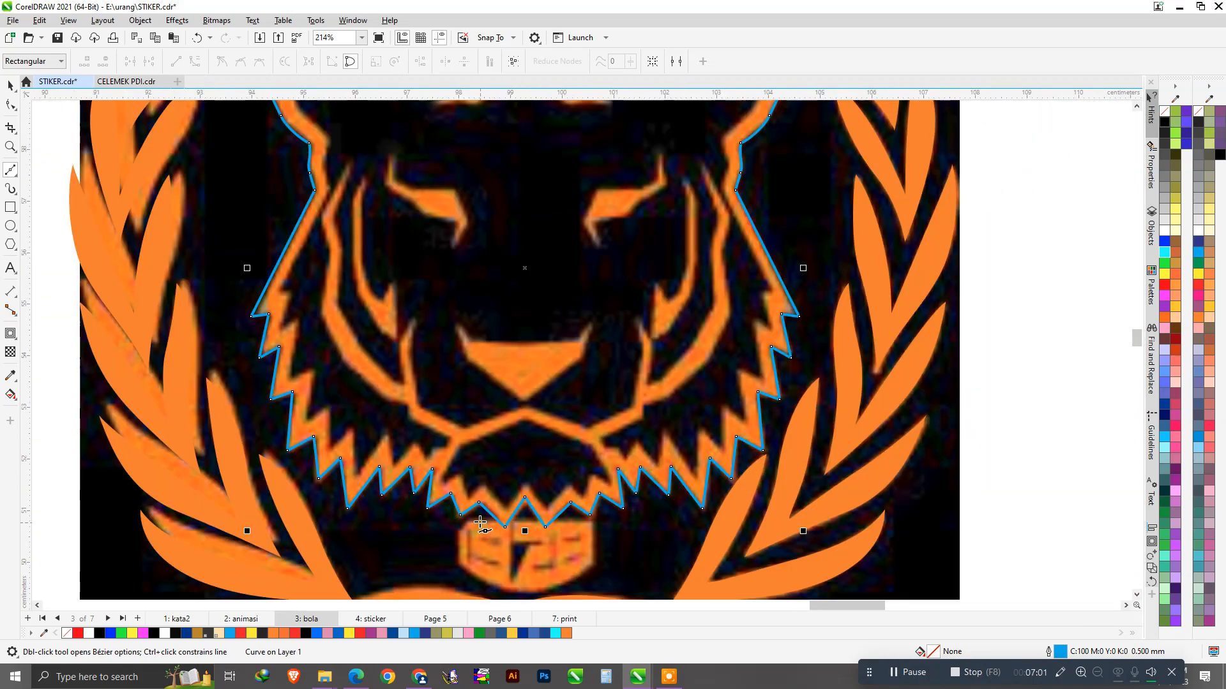
Step: Start a Bézier curve at the right mouth corner and trace the muzzle line's lower edge up to the cheek stripe
scroll(494, 520, down, 4)
scroll(498, 520, up, 1)
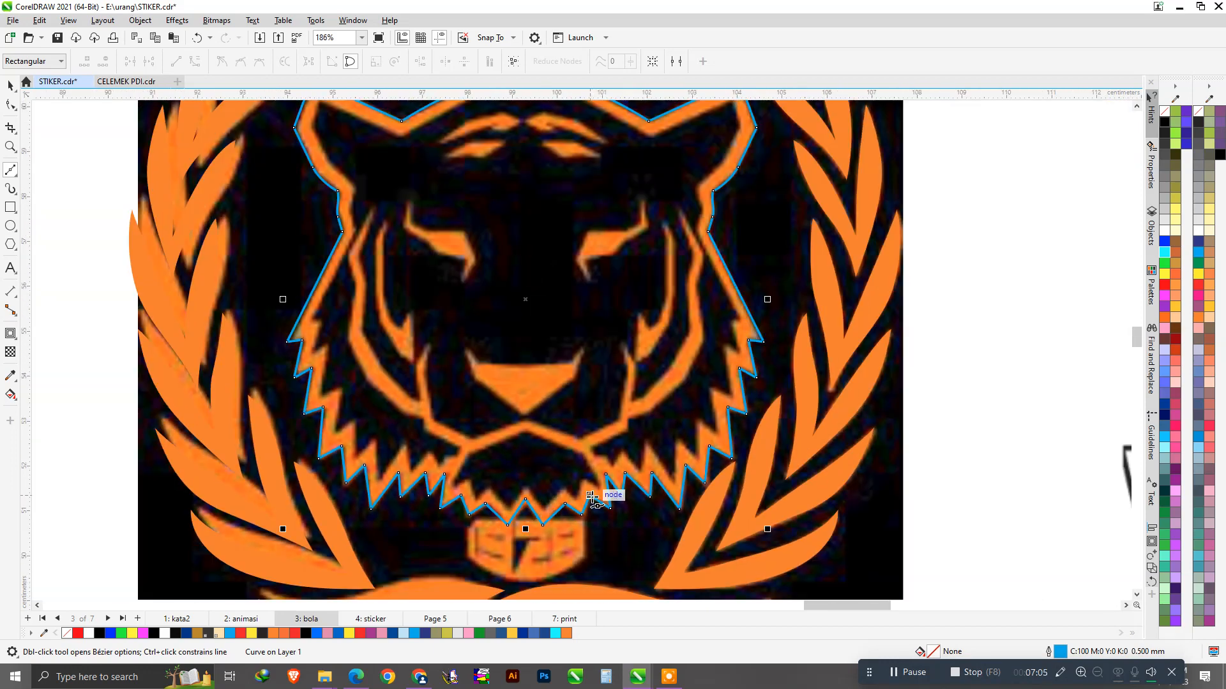
scroll(617, 471, up, 1)
scroll(290, 440, up, 1)
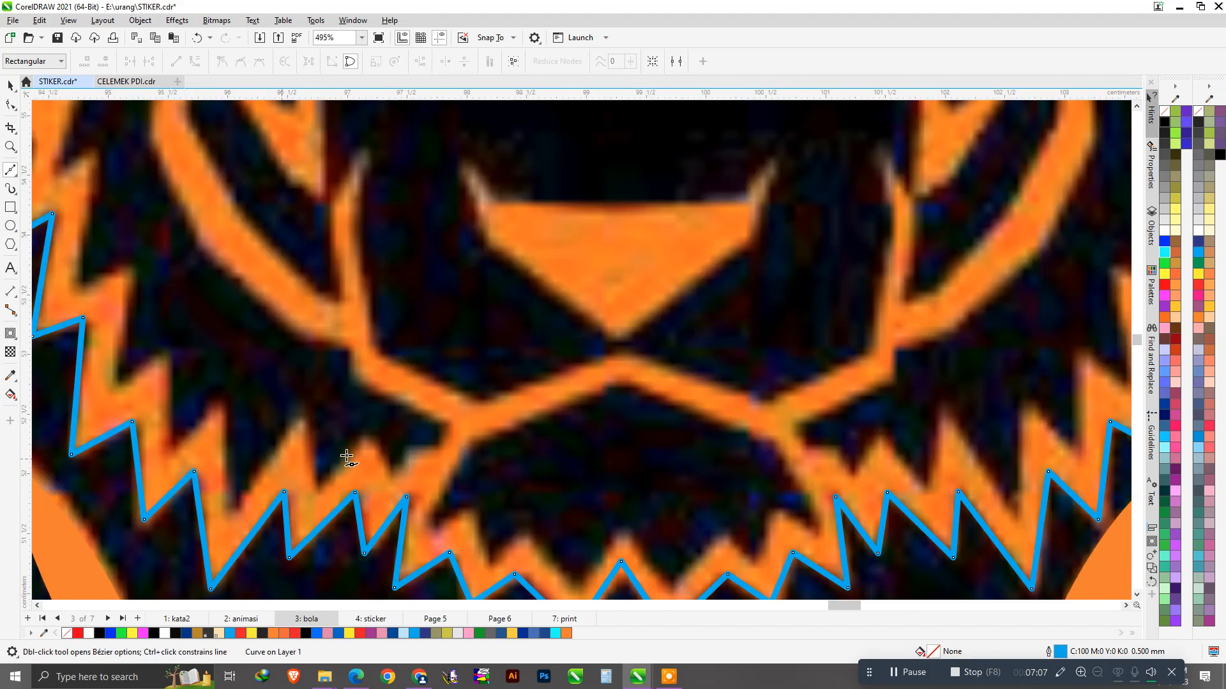
scroll(856, 445, up, 1)
click(773, 422)
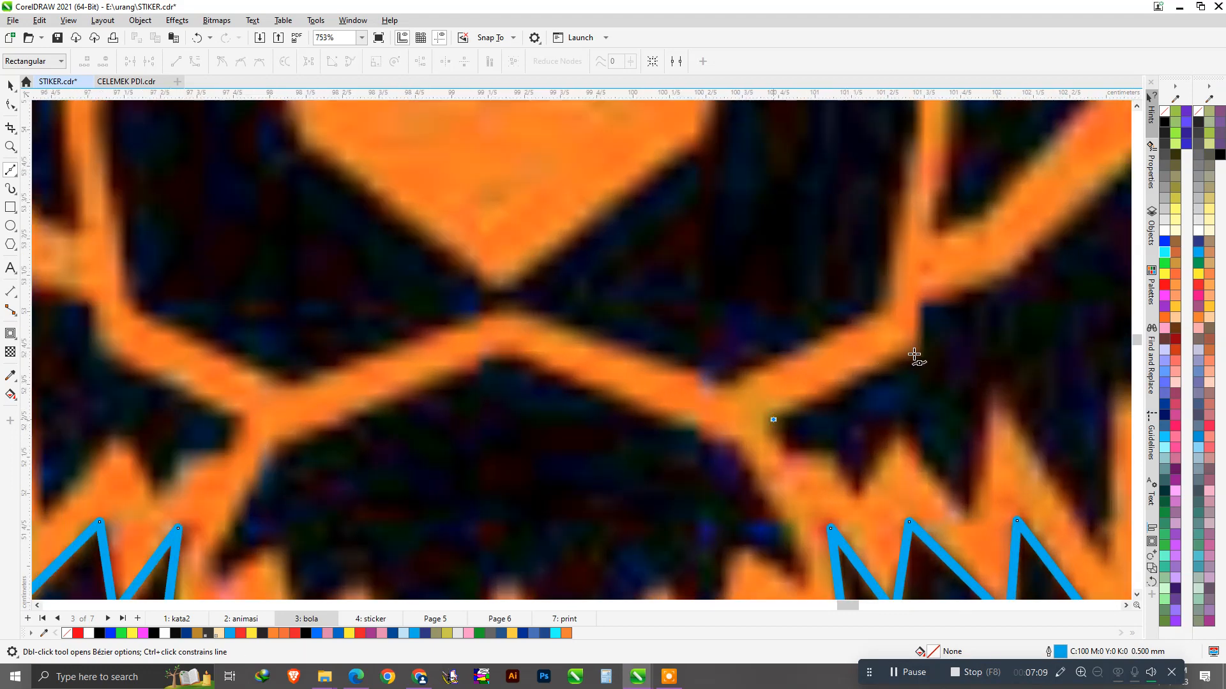
click(926, 351)
click(927, 298)
scroll(679, 426, down, 1)
scroll(823, 364, down, 2)
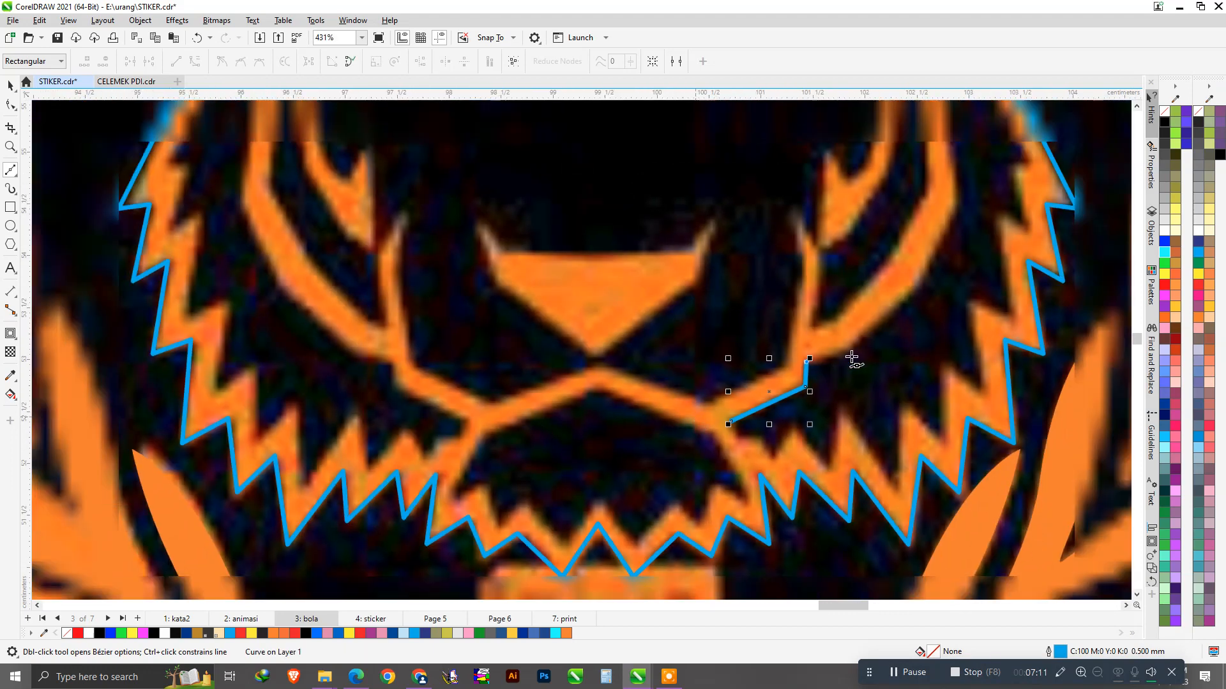
Step: Trace the lower outer edge of the right outer cheek stripe, curving up to its widest point
scroll(864, 328, up, 2)
scroll(826, 374, up, 1)
drag(812, 375, 860, 340)
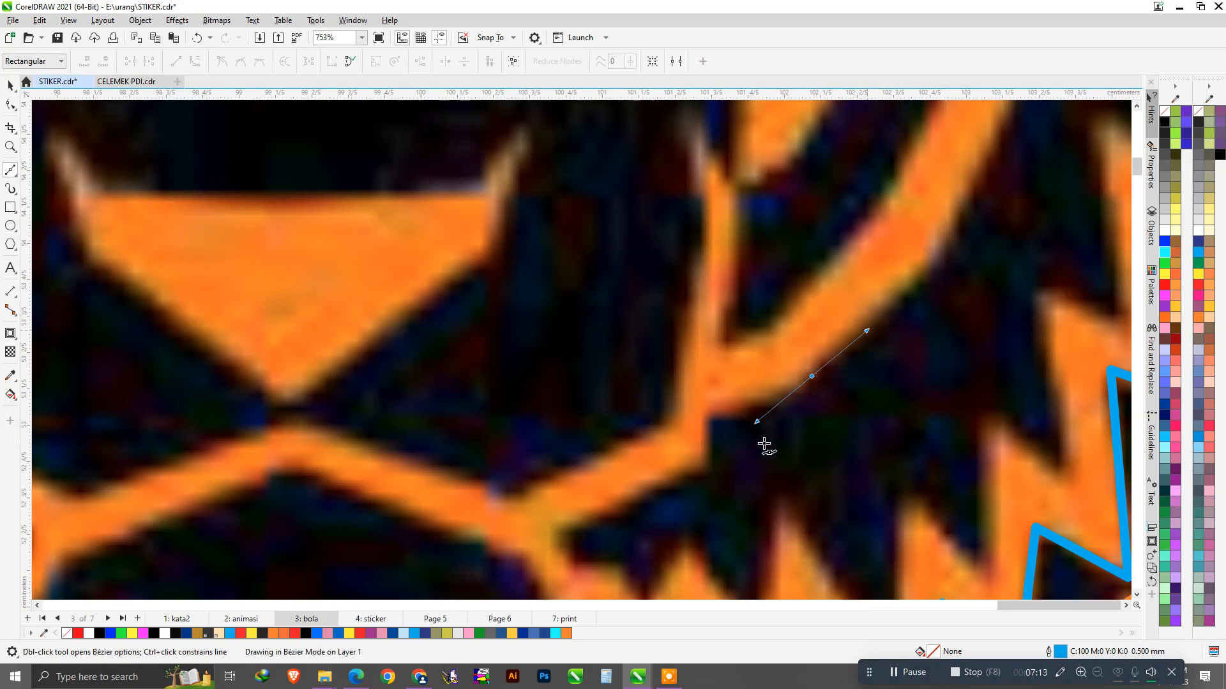
scroll(766, 440, down, 3)
scroll(881, 309, up, 2)
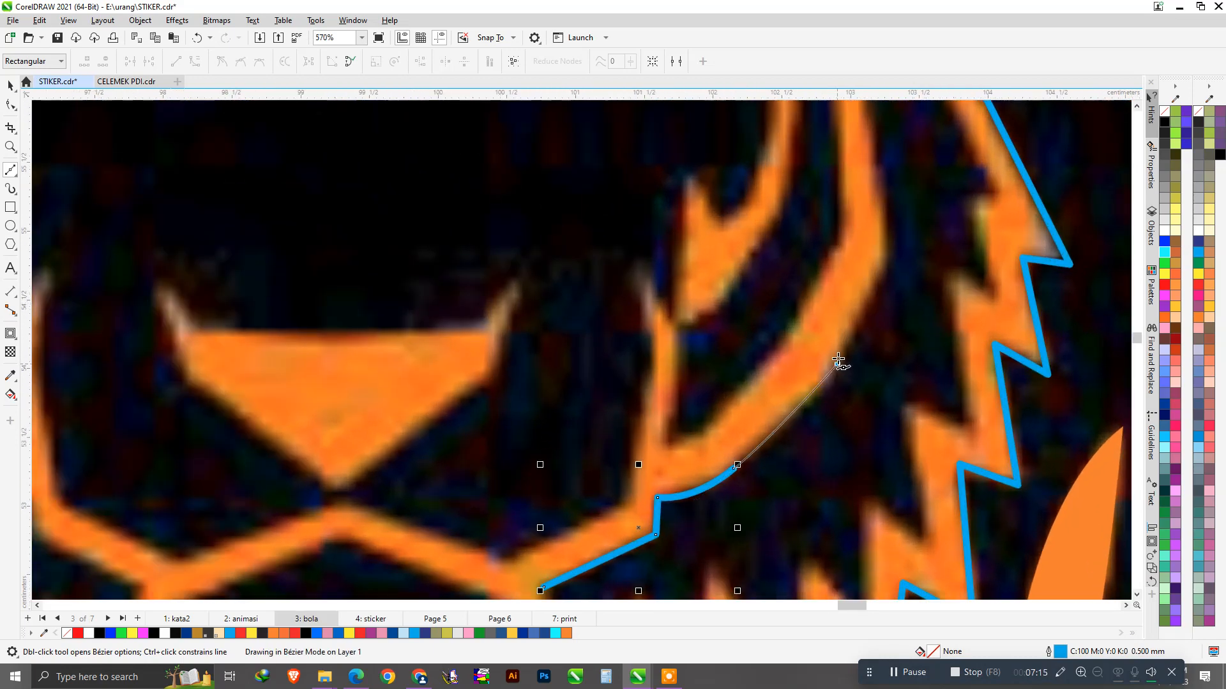
click(838, 365)
click(891, 230)
scroll(811, 407, down, 2)
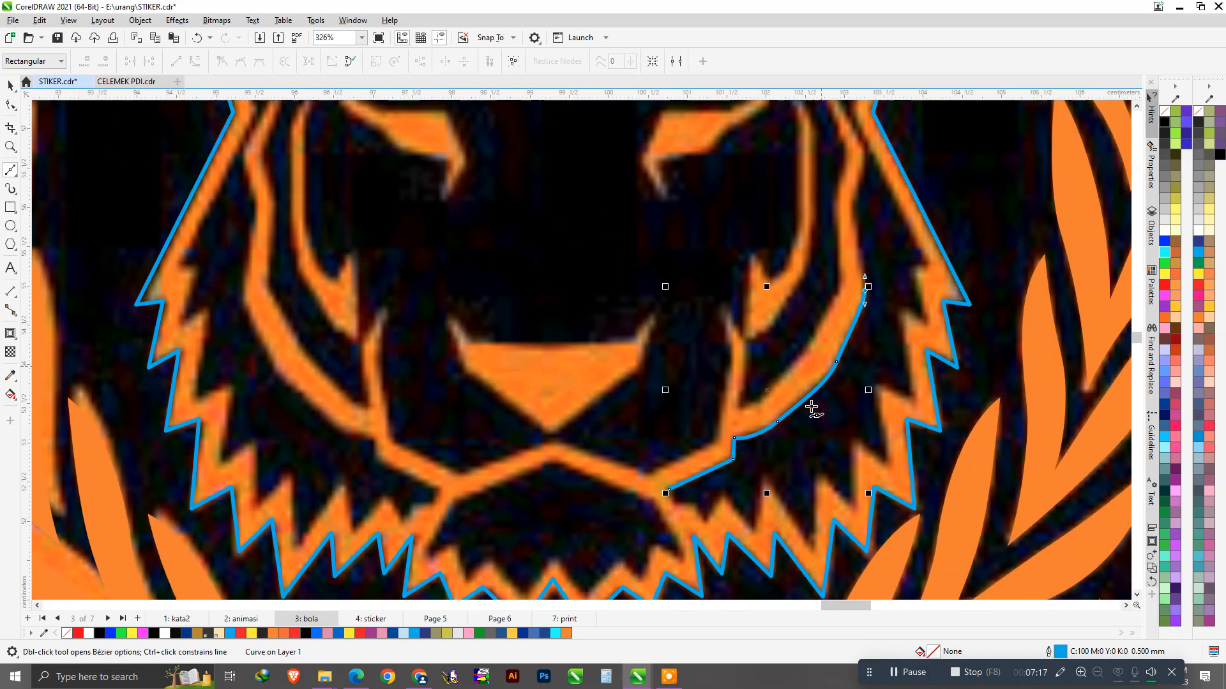
Step: Continue the curve up the outer edge of the right outer cheek stripe to its pointed tip beside the eye
scroll(811, 407, down, 1)
scroll(875, 274, up, 3)
drag(804, 331, 805, 312)
drag(819, 237, 807, 214)
scroll(786, 321, down, 2)
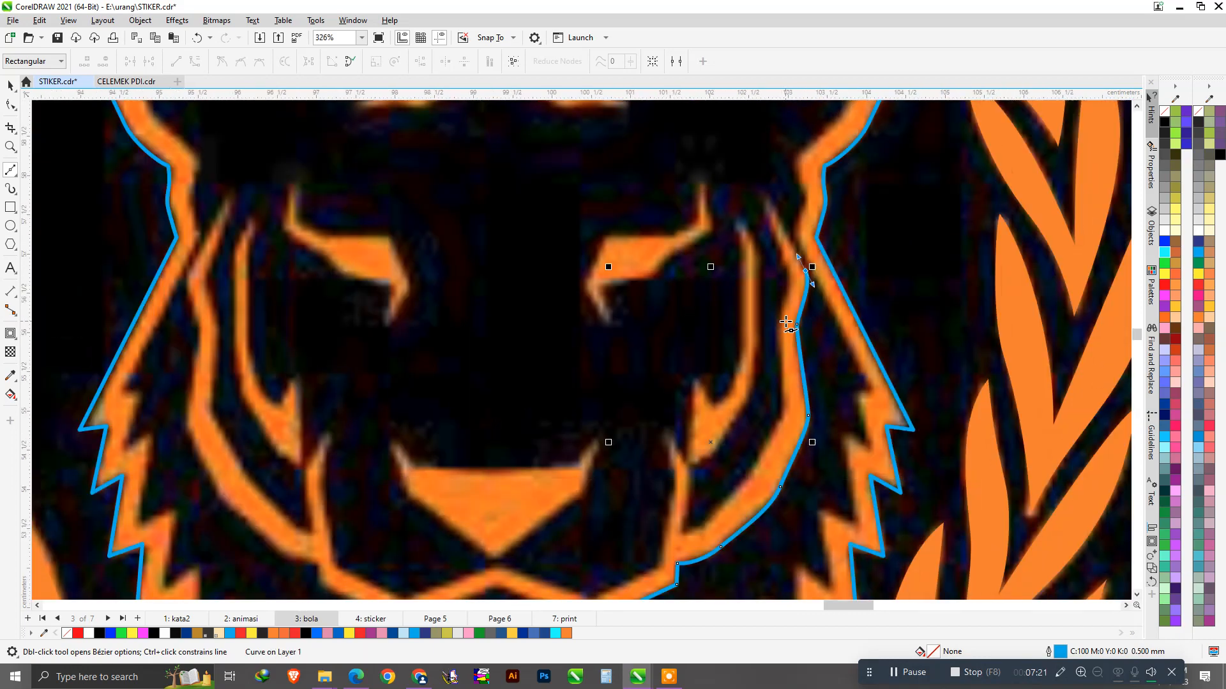
click(762, 194)
Step: Trace the inner edge of the right outer cheek stripe from its tip down to the lower bend
scroll(762, 194, up, 2)
click(785, 262)
drag(785, 303, 779, 359)
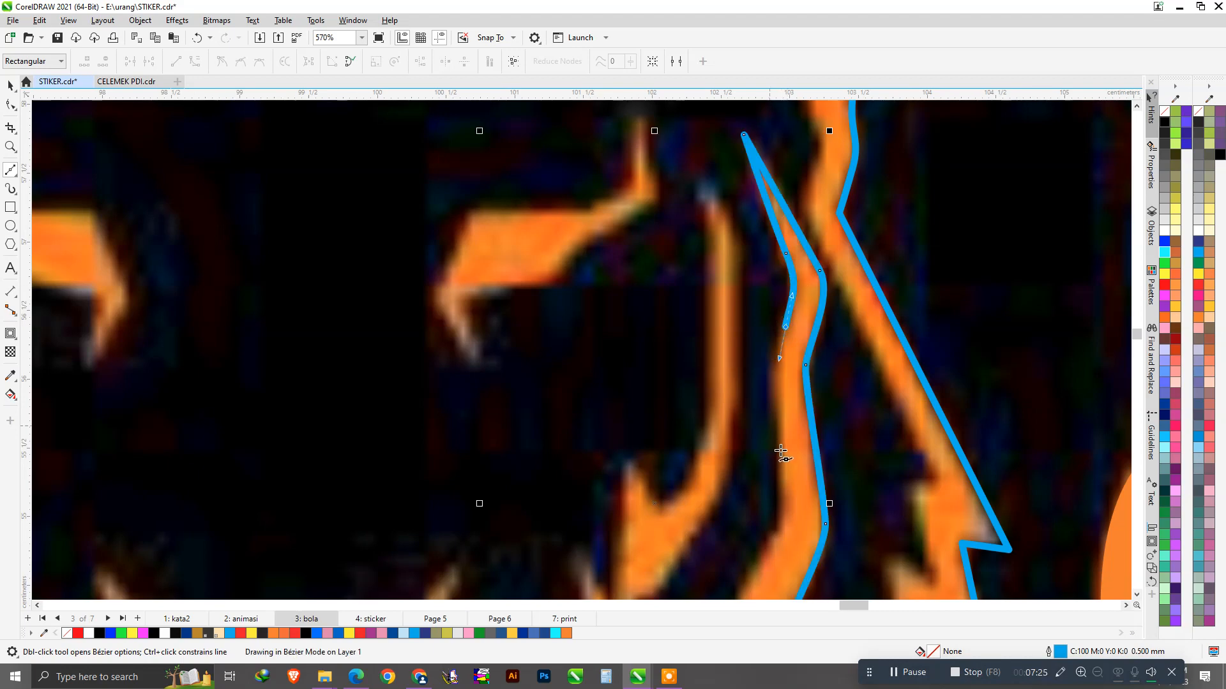
drag(780, 500, 784, 519)
scroll(784, 399, down, 3)
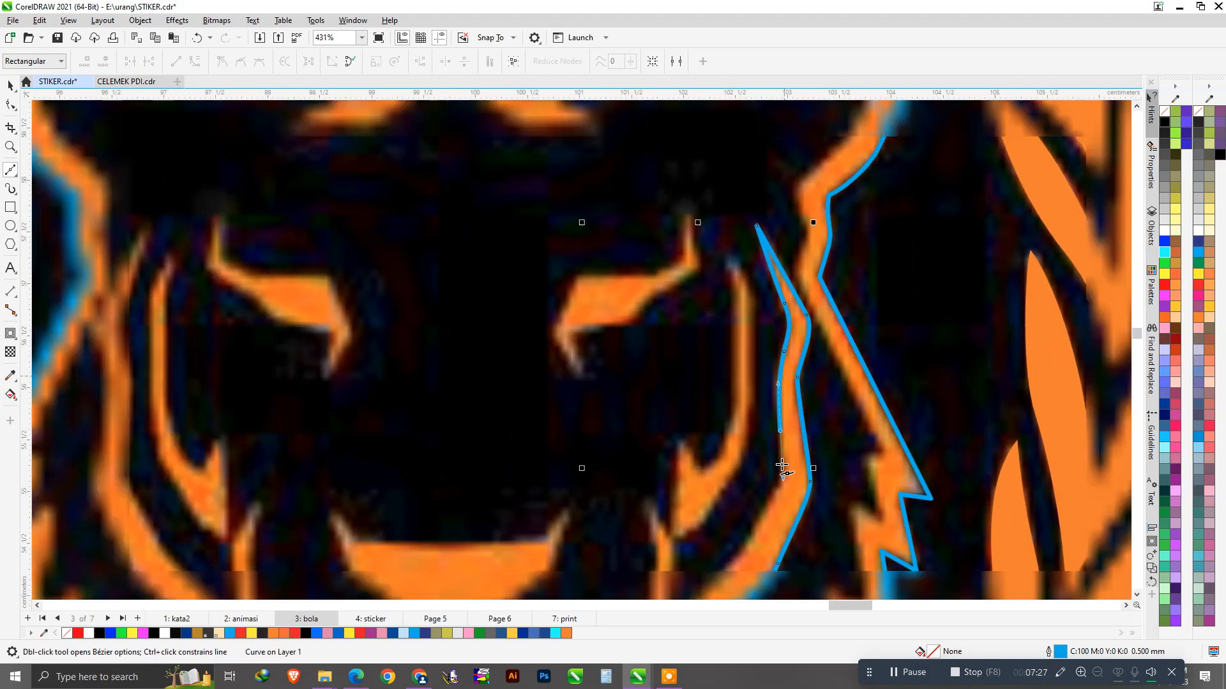
scroll(775, 504, up, 4)
scroll(772, 504, up, 2)
drag(757, 462, 734, 508)
Step: Extend the curve along the stripe's lower inner edge to the corner where it meets the muzzle side line
scroll(751, 434, down, 5)
scroll(740, 446, down, 2)
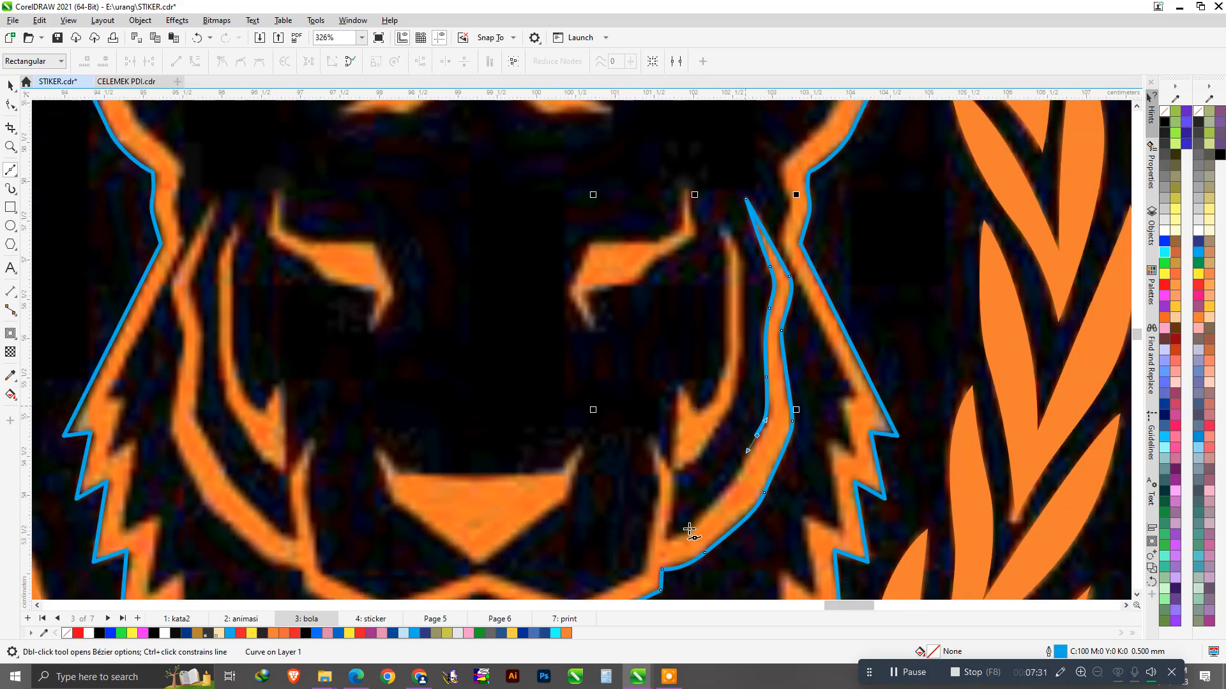
scroll(702, 523, up, 3)
scroll(728, 498, up, 2)
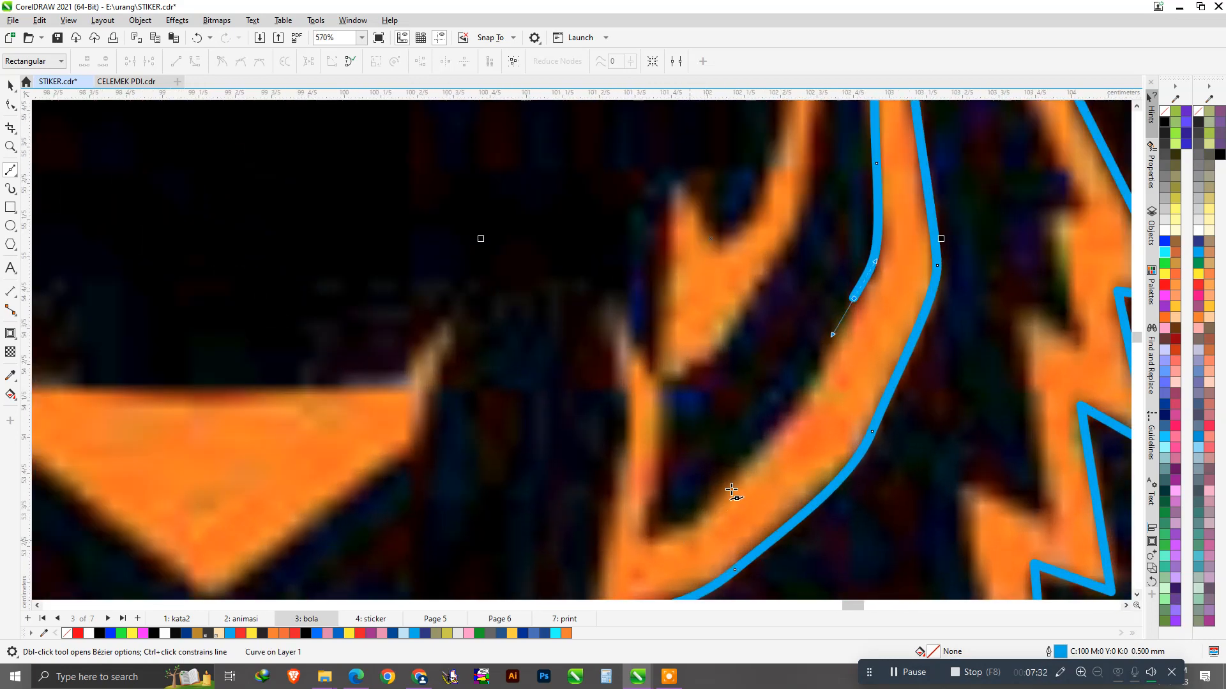
click(650, 537)
Step: Connect the curve to the right inner cheek stripe and trace that stripe's outer edge up to its tip
drag(663, 385, 662, 363)
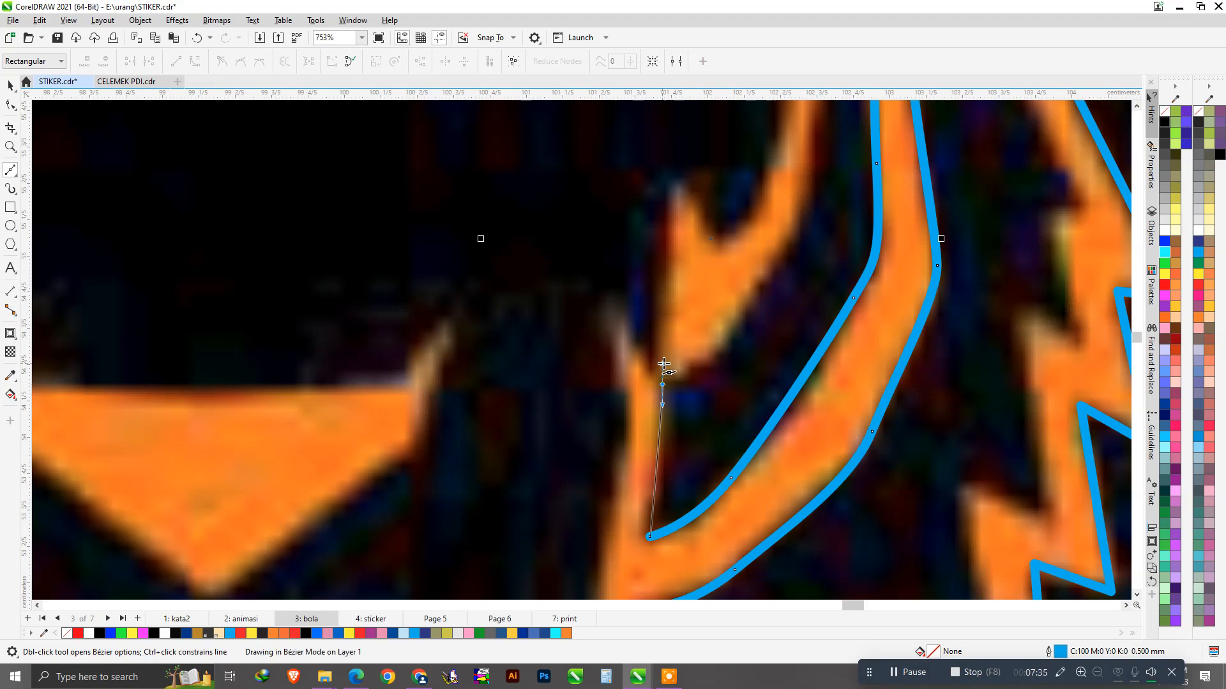
drag(738, 331, 738, 331)
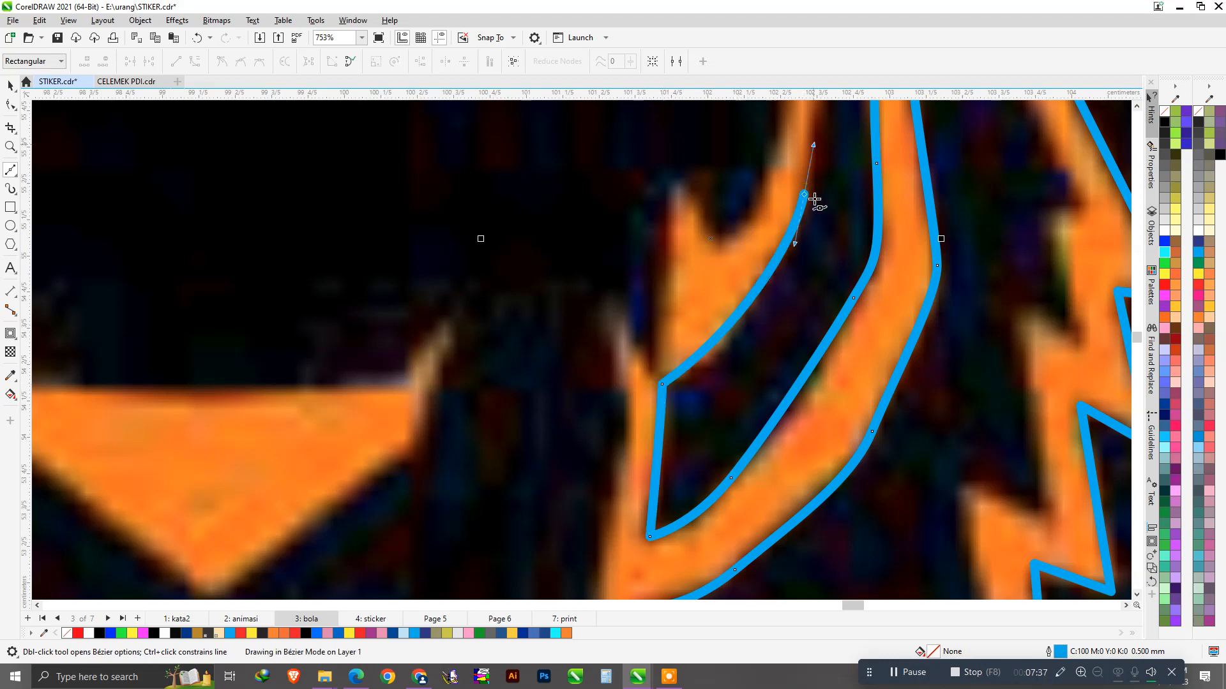
scroll(808, 185, down, 4)
scroll(742, 395, up, 4)
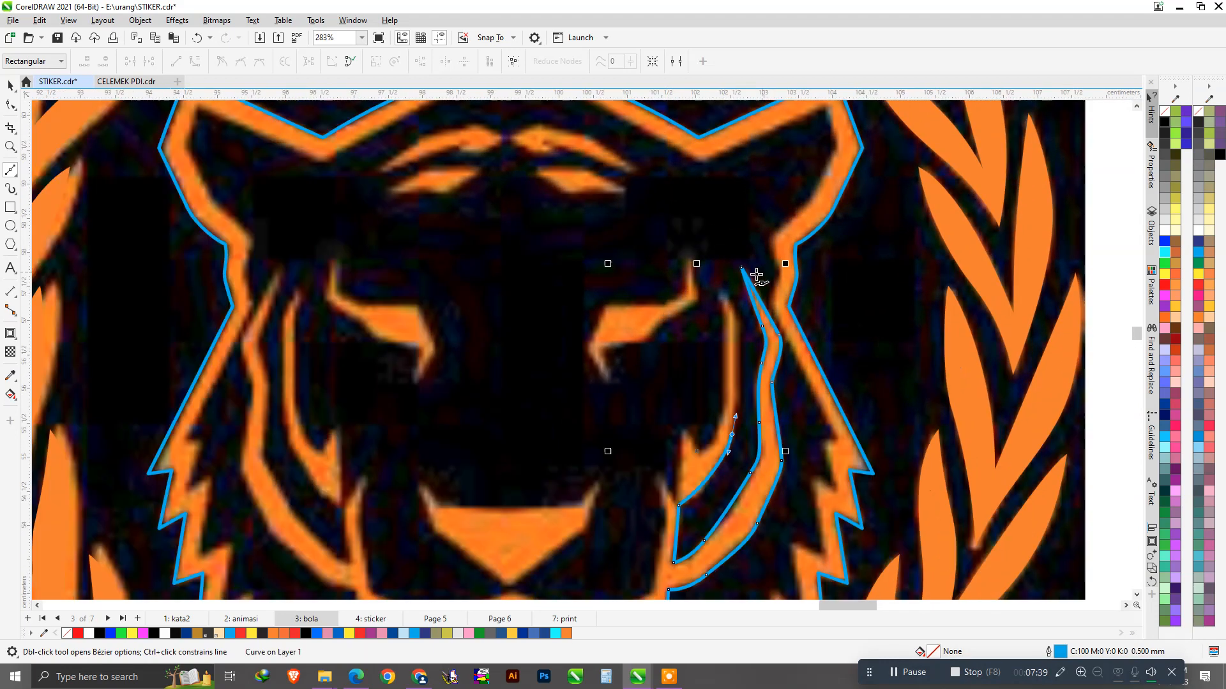
click(699, 258)
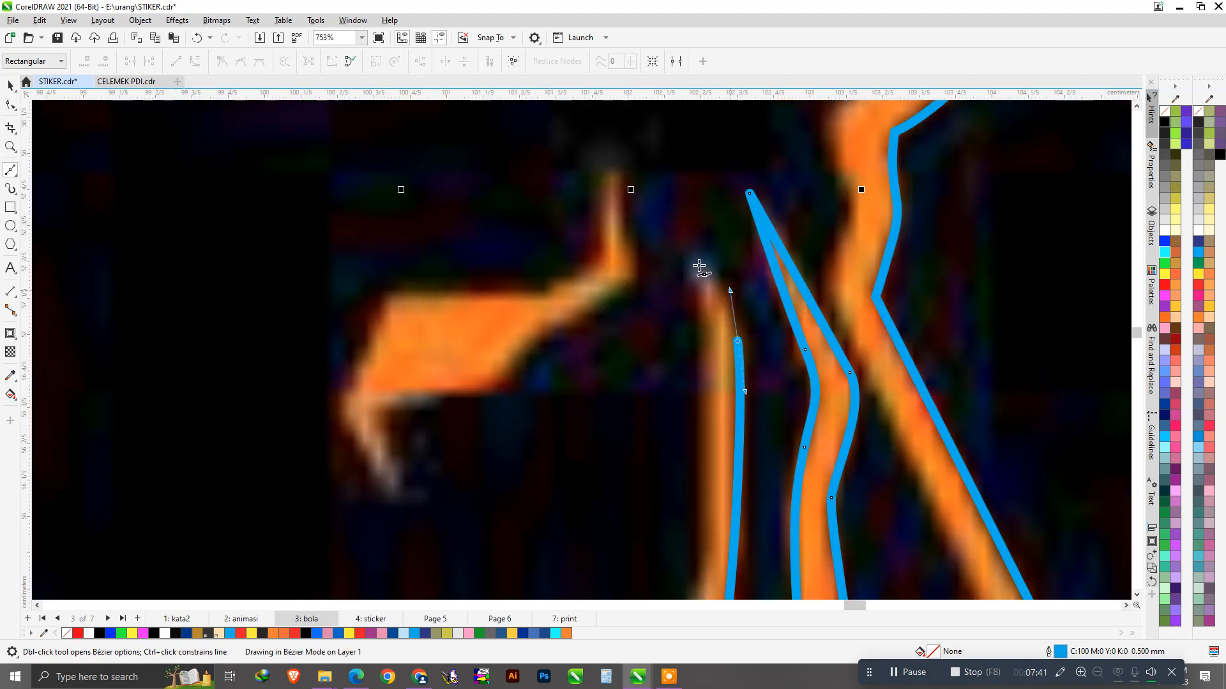
Step: Trace the inner edge of the right inner cheek stripe down to its notch and out to the barb's point
scroll(700, 288, down, 2)
drag(704, 423, 597, 532)
scroll(657, 476, down, 3)
scroll(651, 504, up, 6)
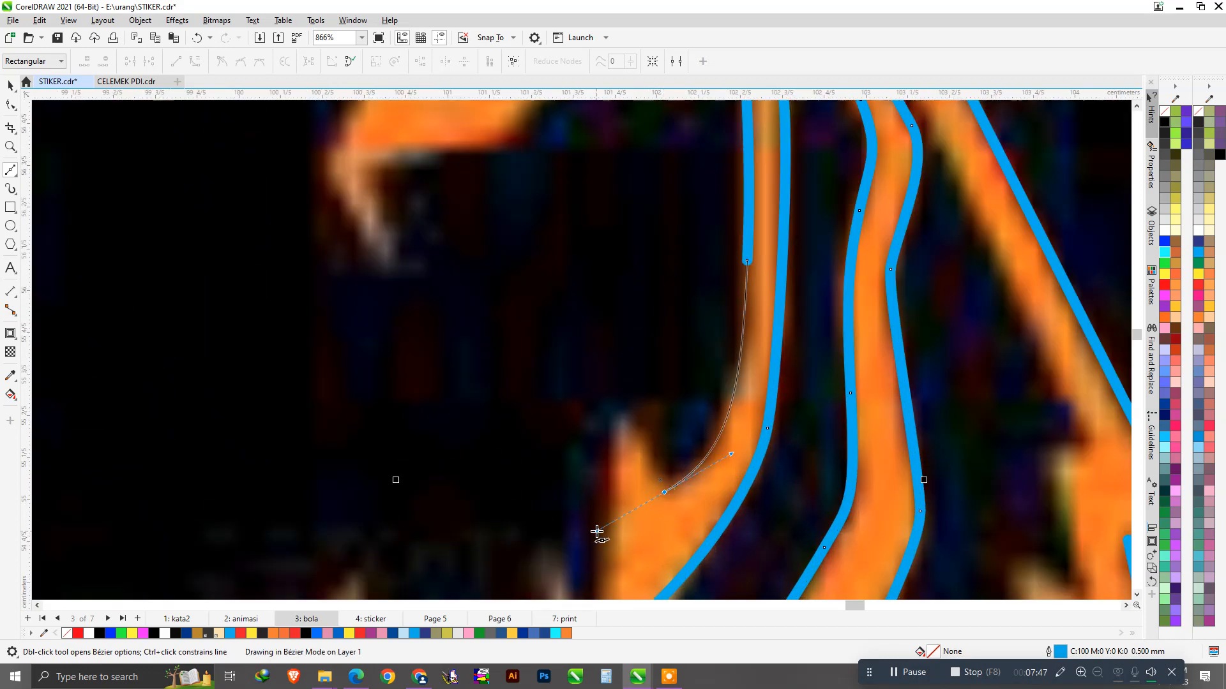
drag(642, 433, 621, 413)
Step: Bring the curve down from the barb, around the muzzle side line's pointed tip and along its inner edge
scroll(610, 350, down, 3)
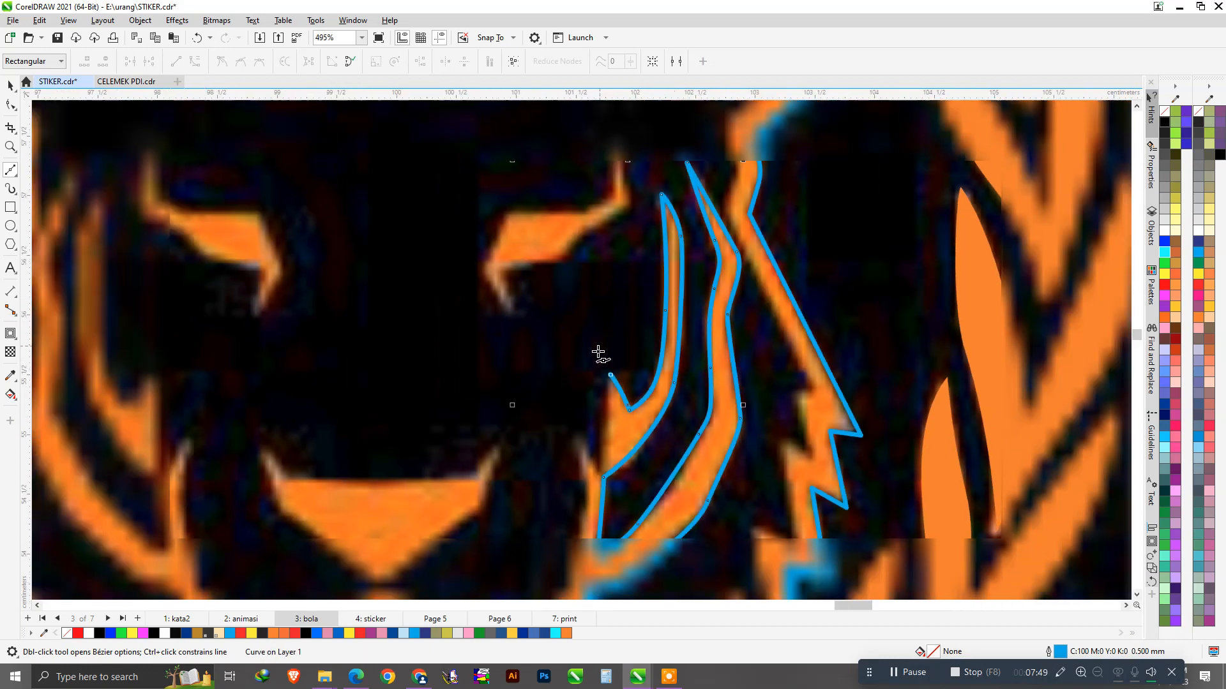
scroll(606, 472, up, 3)
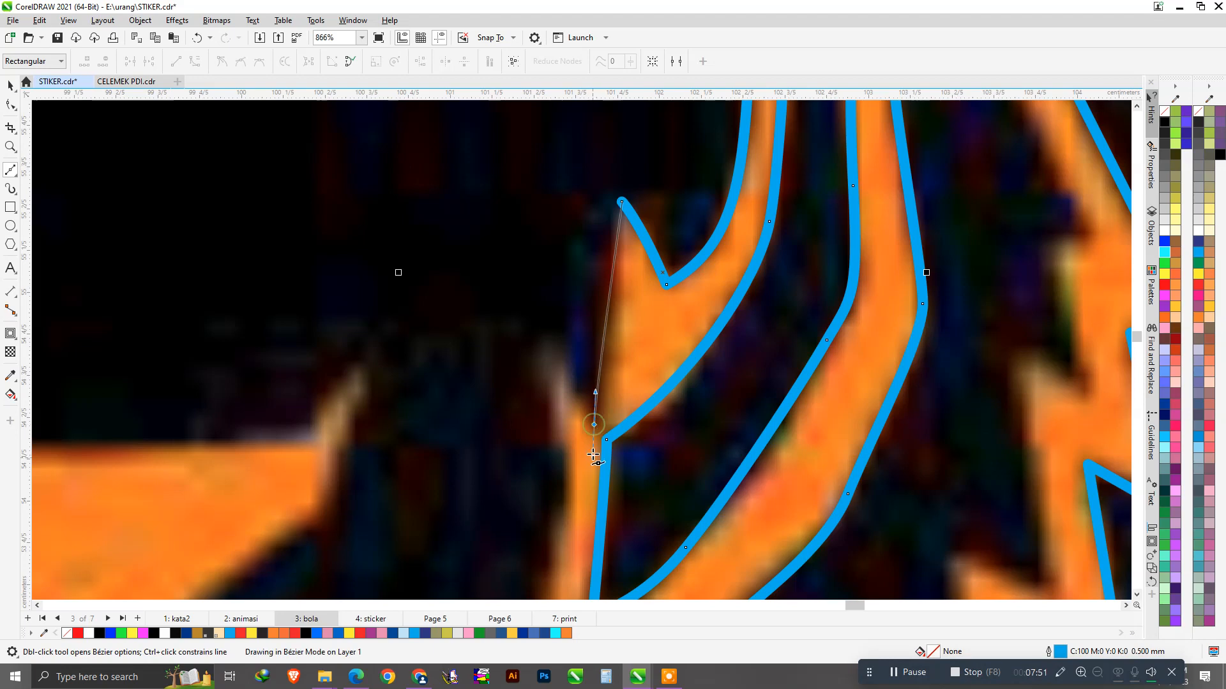
click(562, 362)
scroll(559, 367, down, 4)
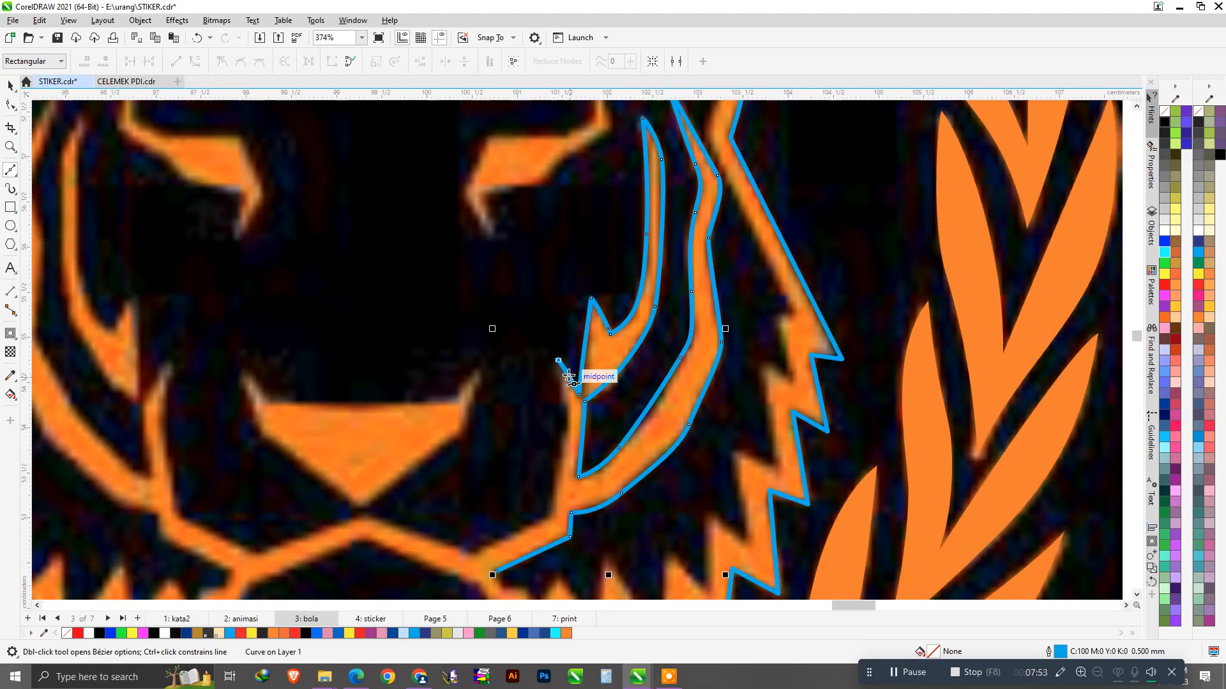
scroll(549, 426, up, 3)
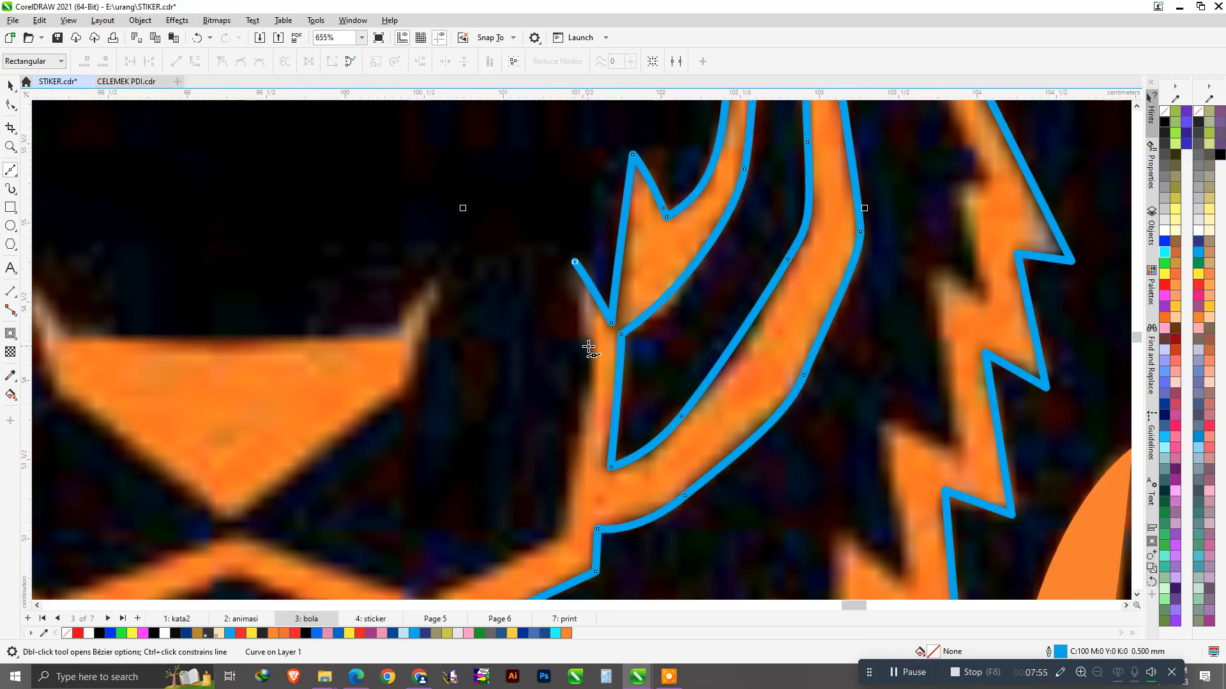
drag(590, 370, 590, 371)
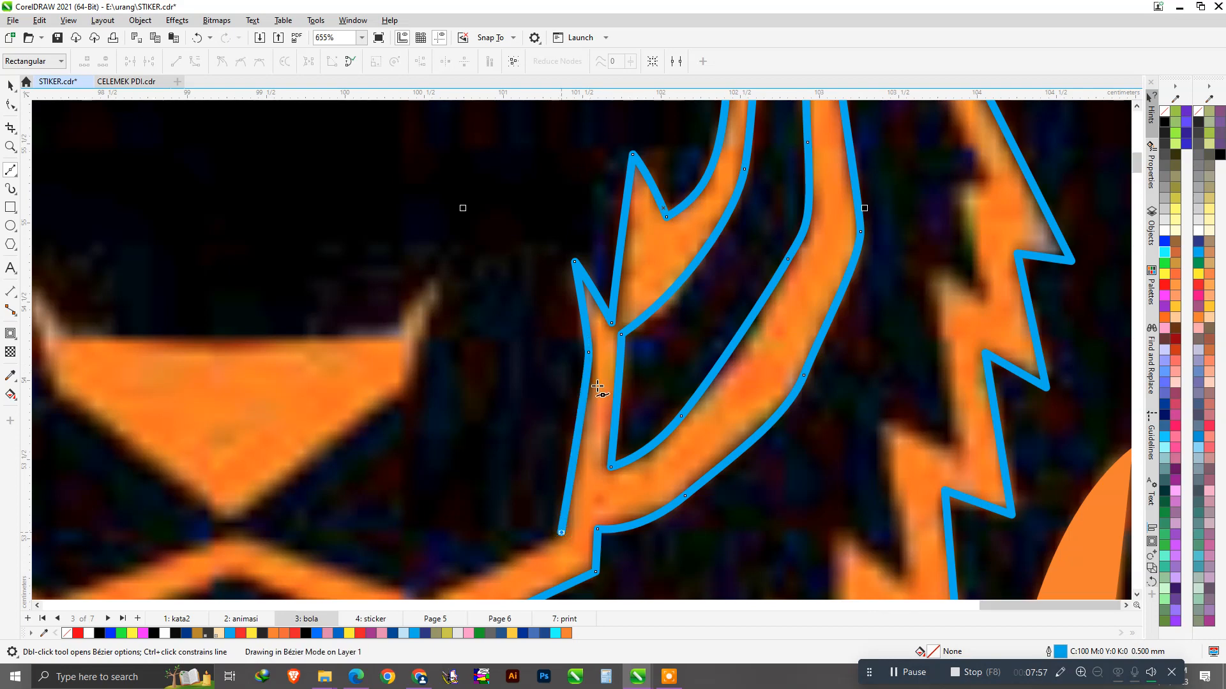
Step: Trace the upper edge of the muzzle line to the mouth corner and on to the centre just below the nose
scroll(599, 394, down, 2)
scroll(506, 520, up, 2)
drag(502, 500, 490, 499)
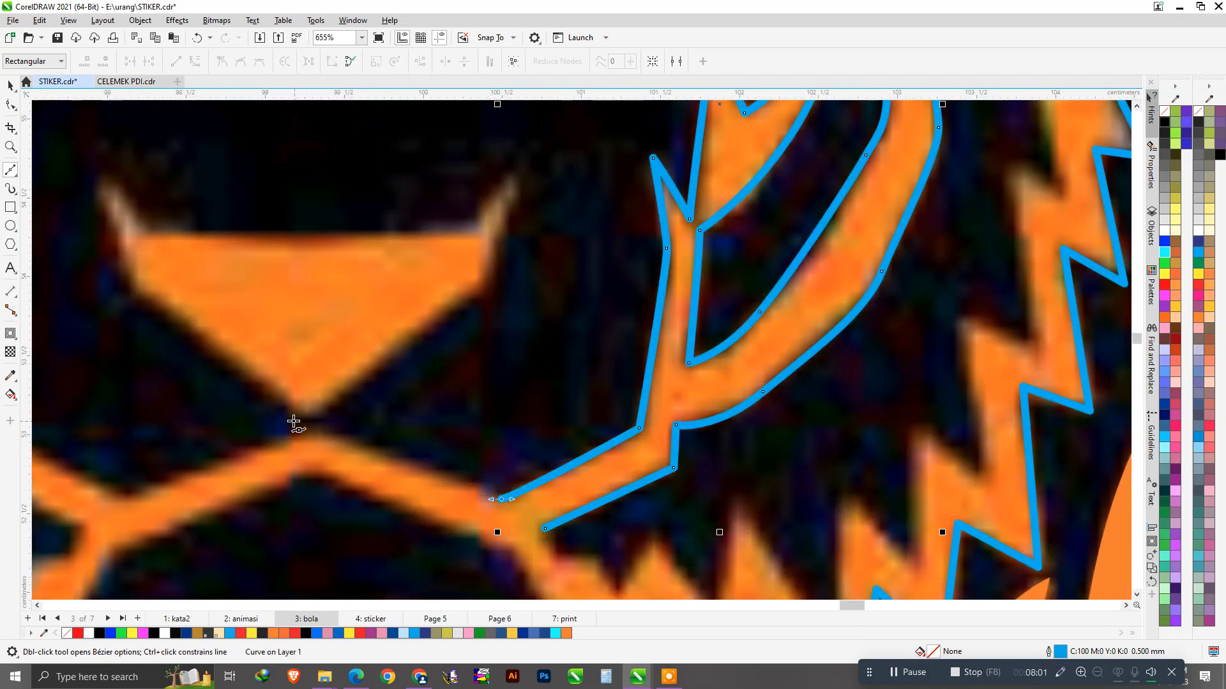
click(297, 424)
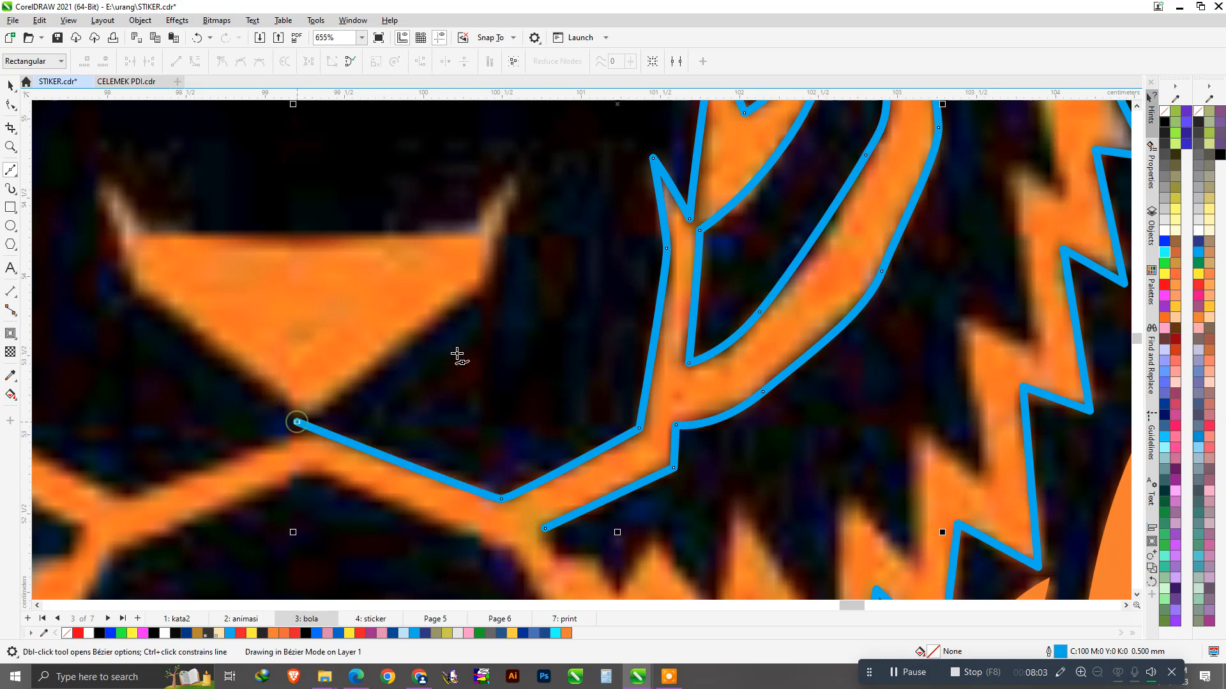
Step: Trace the nose's right side, its pointed upper corner and its top edge, extending the curve past the centreline
click(486, 288)
scroll(469, 332, down, 2)
scroll(488, 274, up, 2)
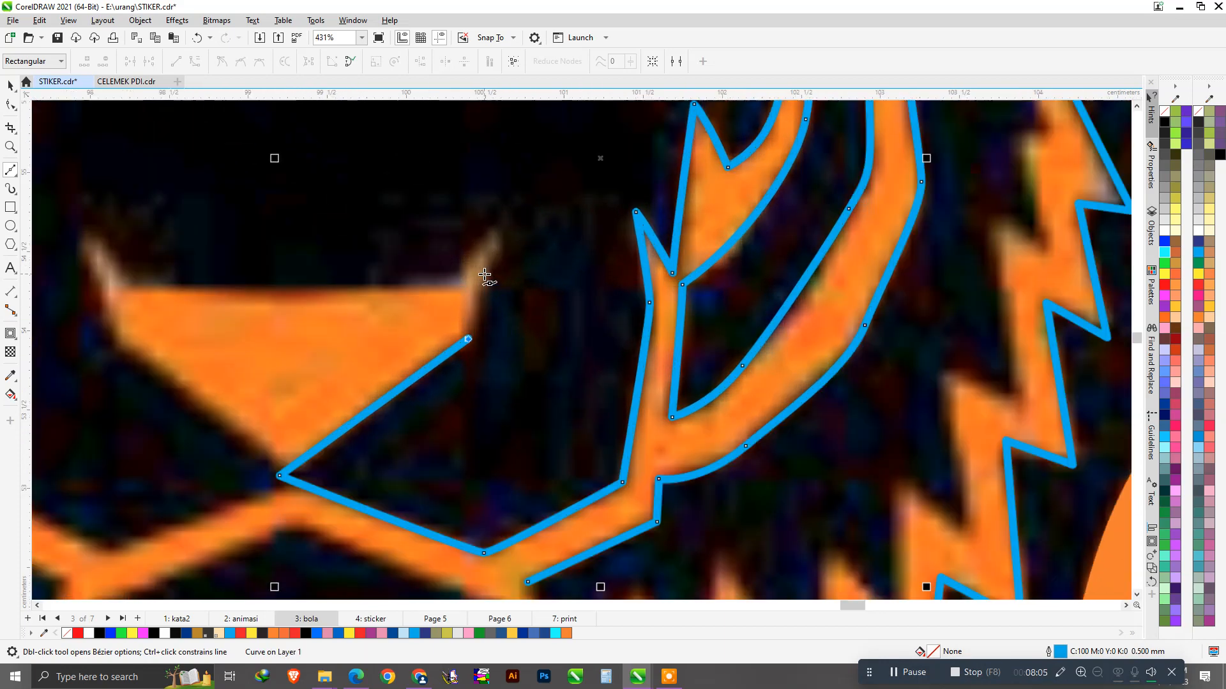
click(500, 225)
click(453, 283)
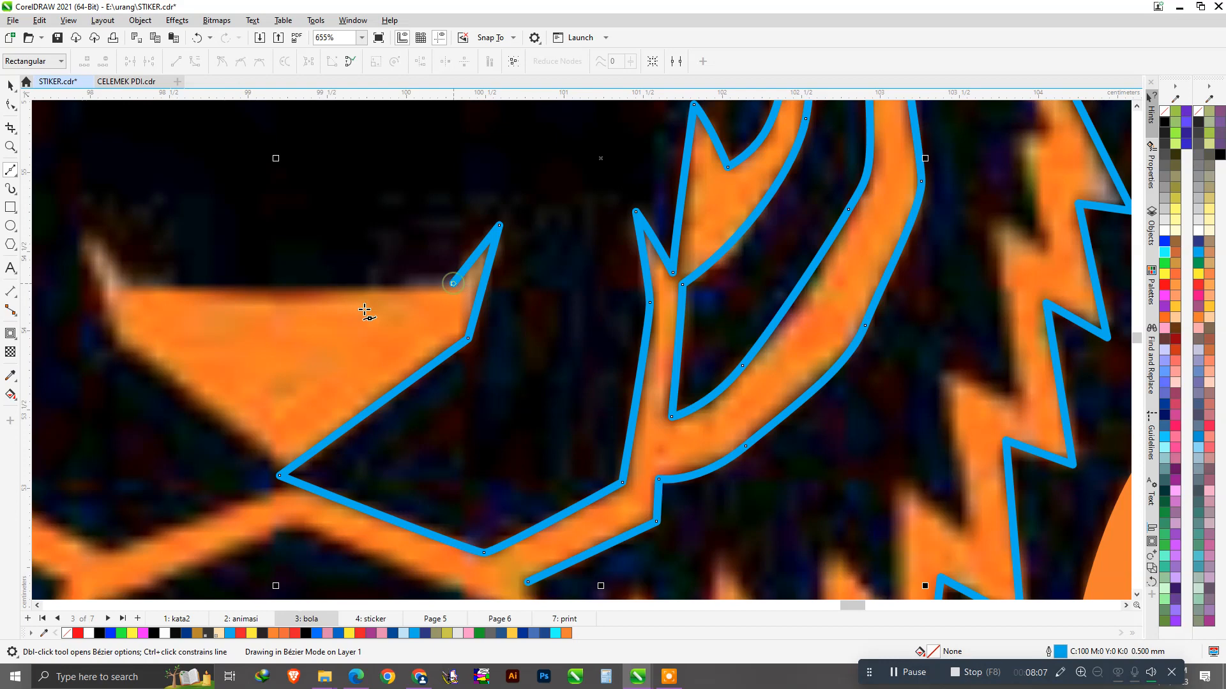
drag(286, 291, 221, 291)
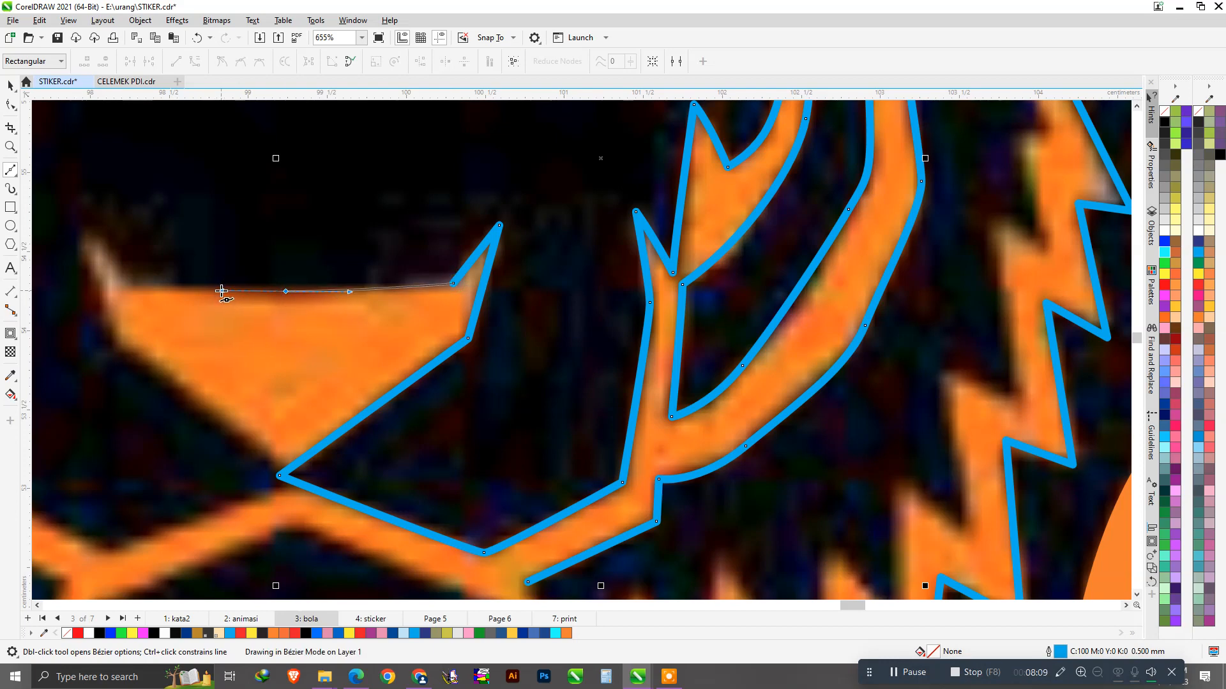
click(179, 214)
Step: Carry the curve up from the nose to the forehead and trace the forehead band's lower edge to the right ear's base
scroll(345, 326, down, 5)
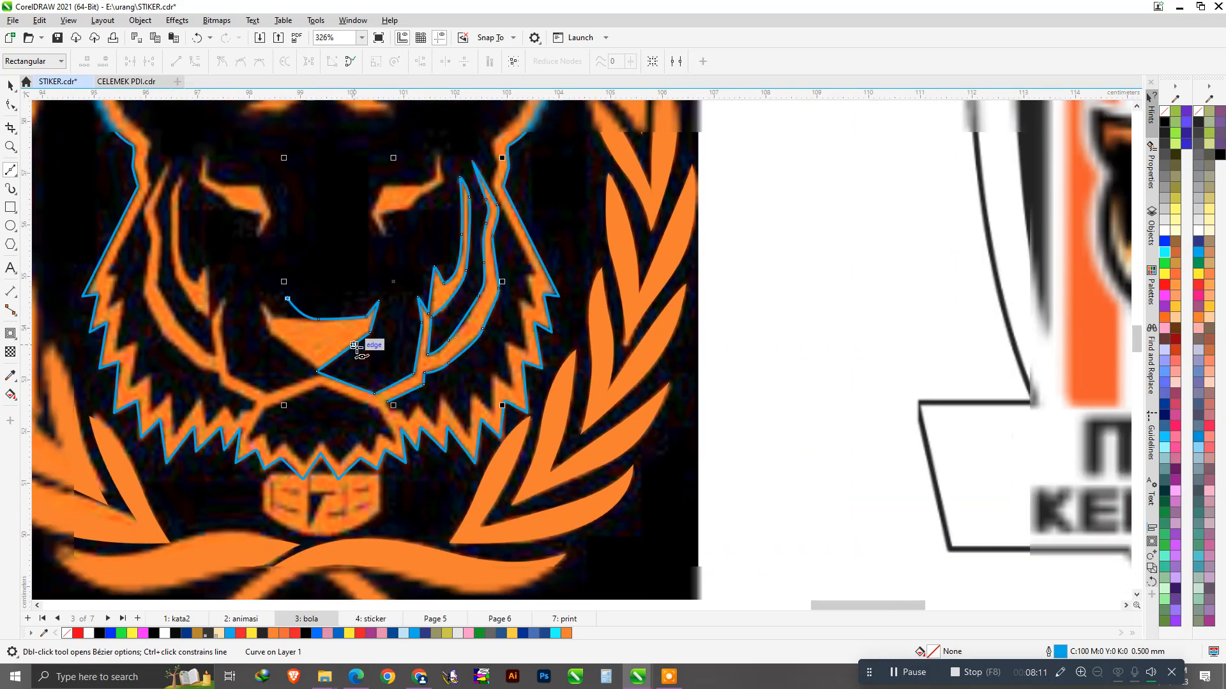
scroll(348, 192, up, 3)
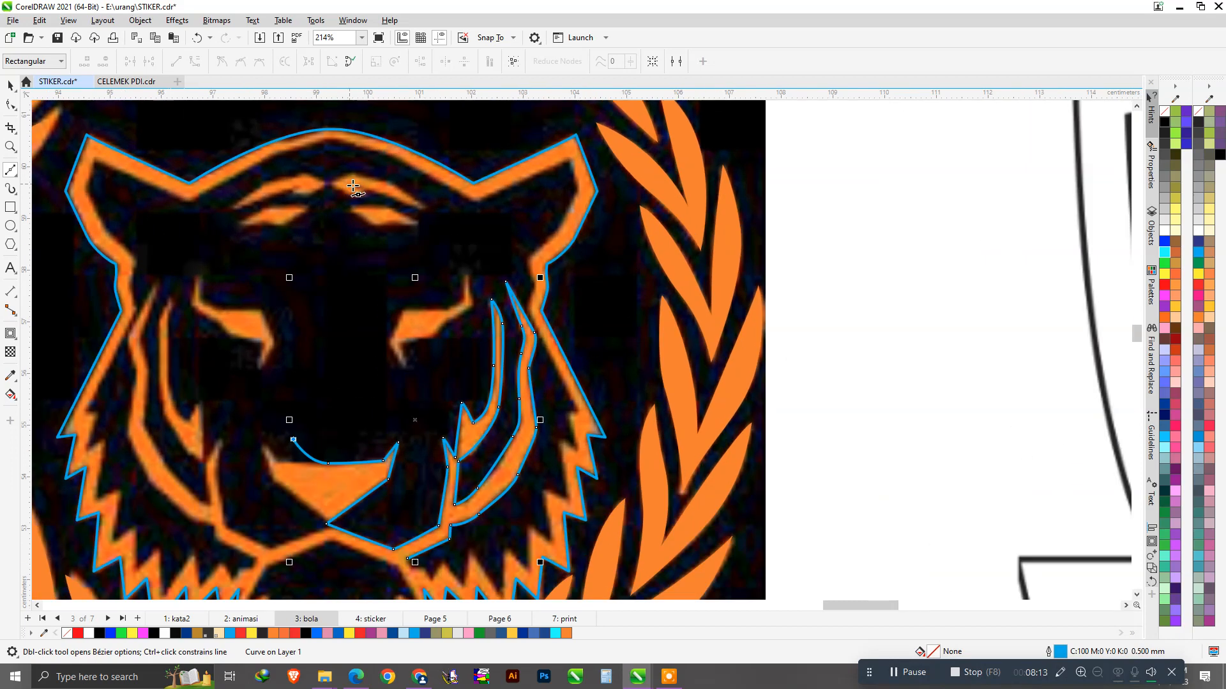
scroll(301, 151, up, 3)
click(288, 154)
drag(423, 162, 432, 160)
drag(599, 249, 681, 223)
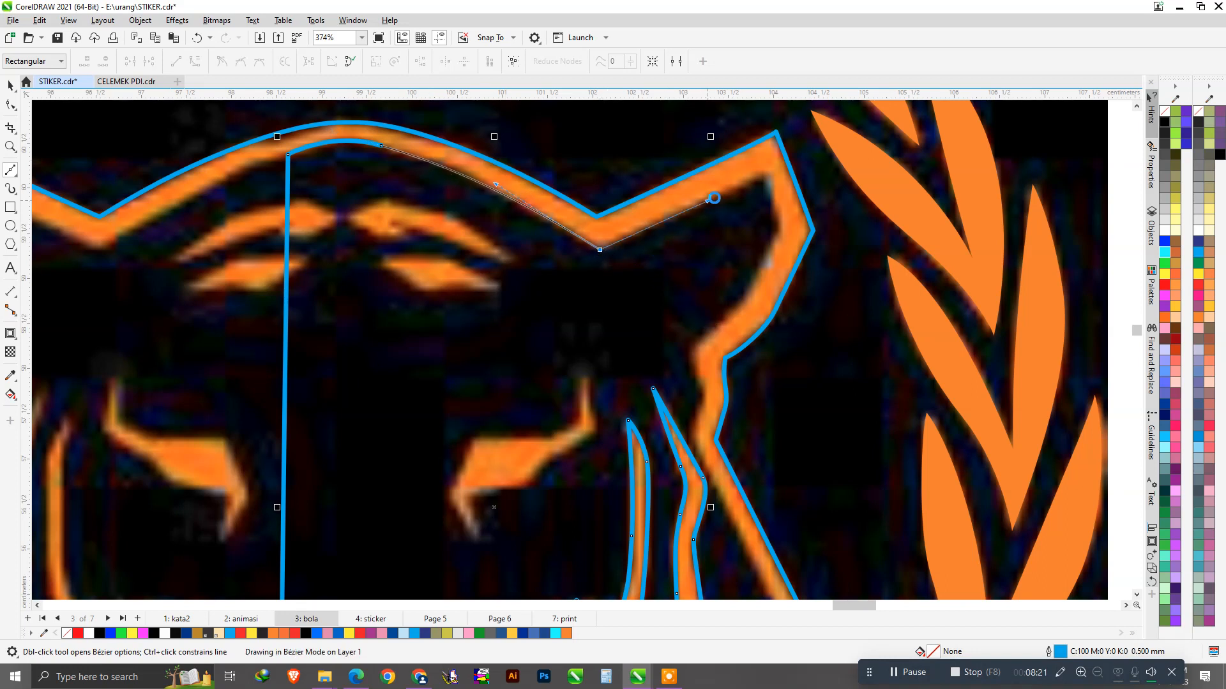
Step: Trace the inner edge of the right ear and the side of the head down to the bend above the cheek
click(763, 174)
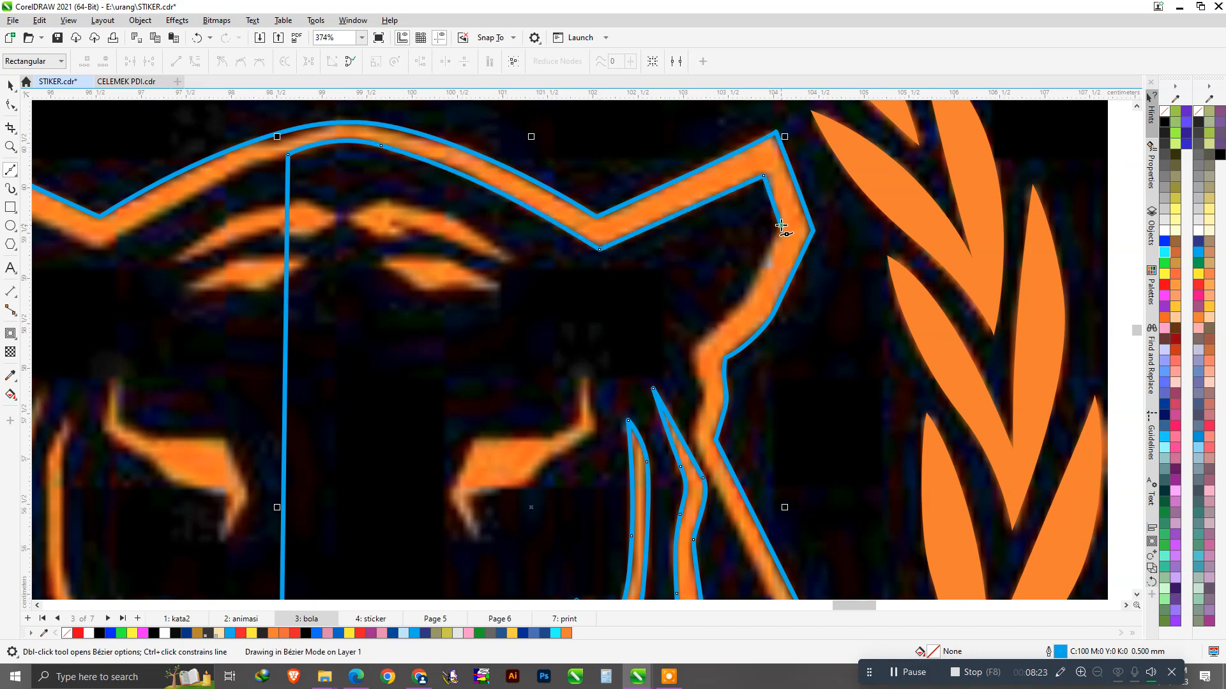
click(781, 227)
scroll(740, 310, up, 2)
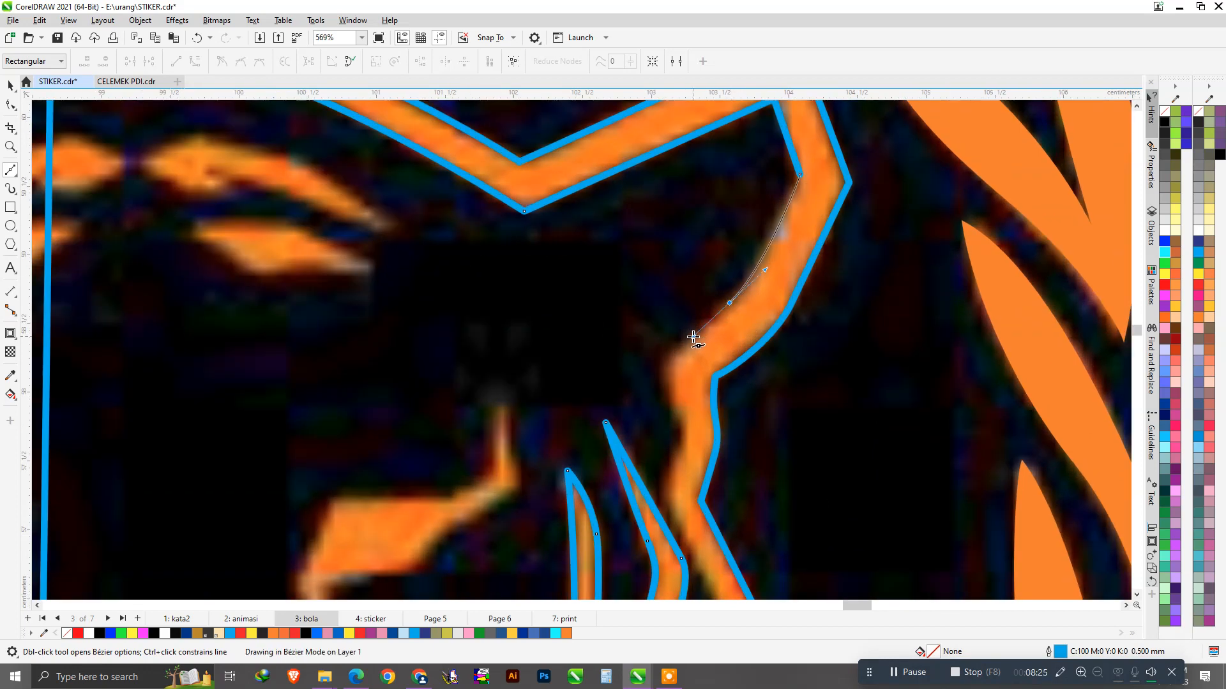
click(667, 366)
scroll(680, 377, down, 1)
scroll(684, 419, up, 1)
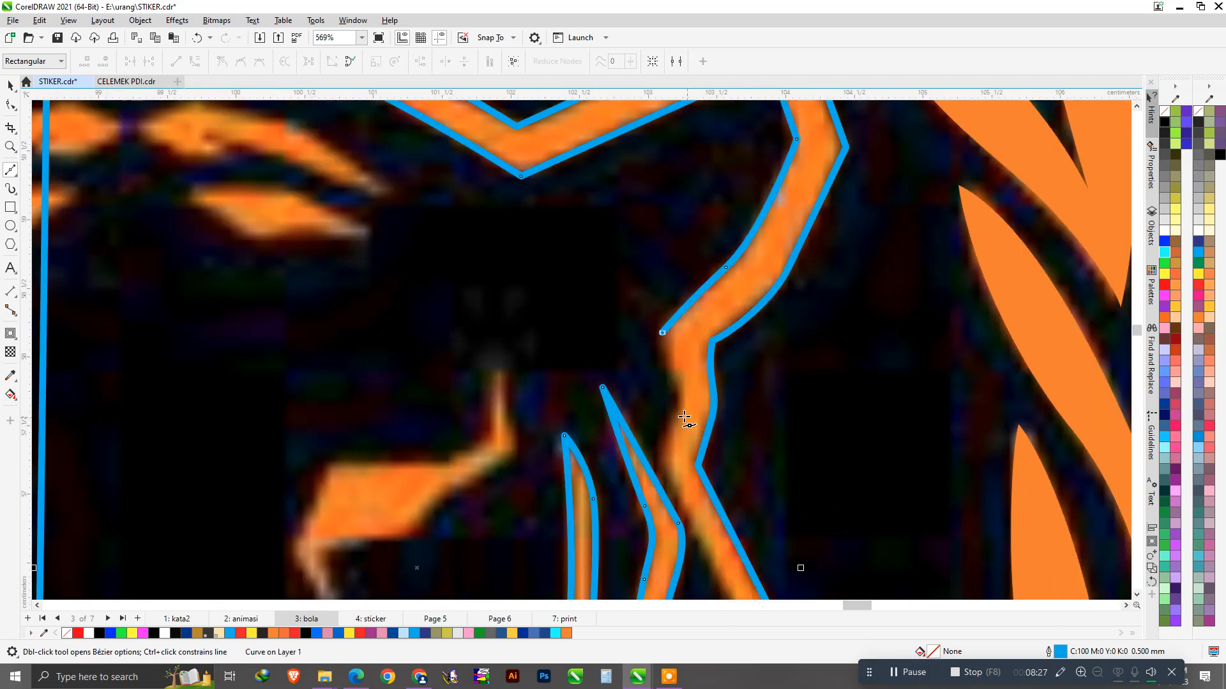
click(678, 408)
click(660, 454)
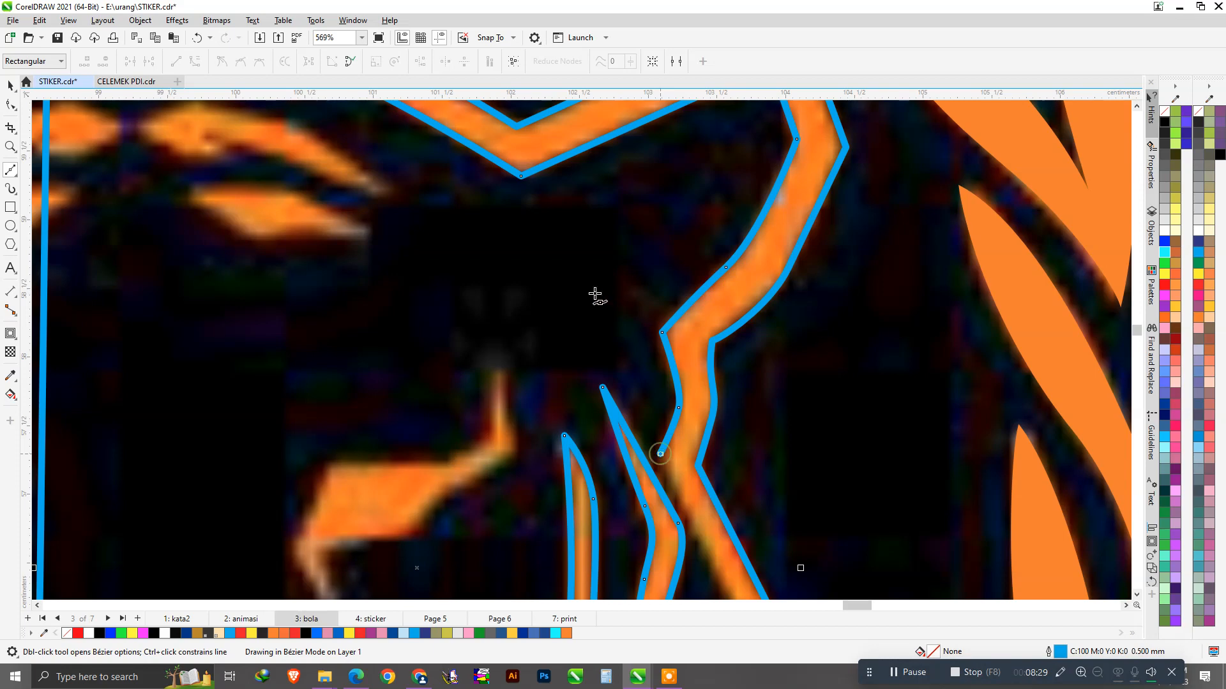
Step: Extend the curve along the inner edge of the right cheek outline down to the first fur tuft
scroll(594, 292, down, 1)
scroll(574, 285, down, 2)
scroll(703, 514, up, 1)
click(692, 516)
scroll(679, 505, up, 1)
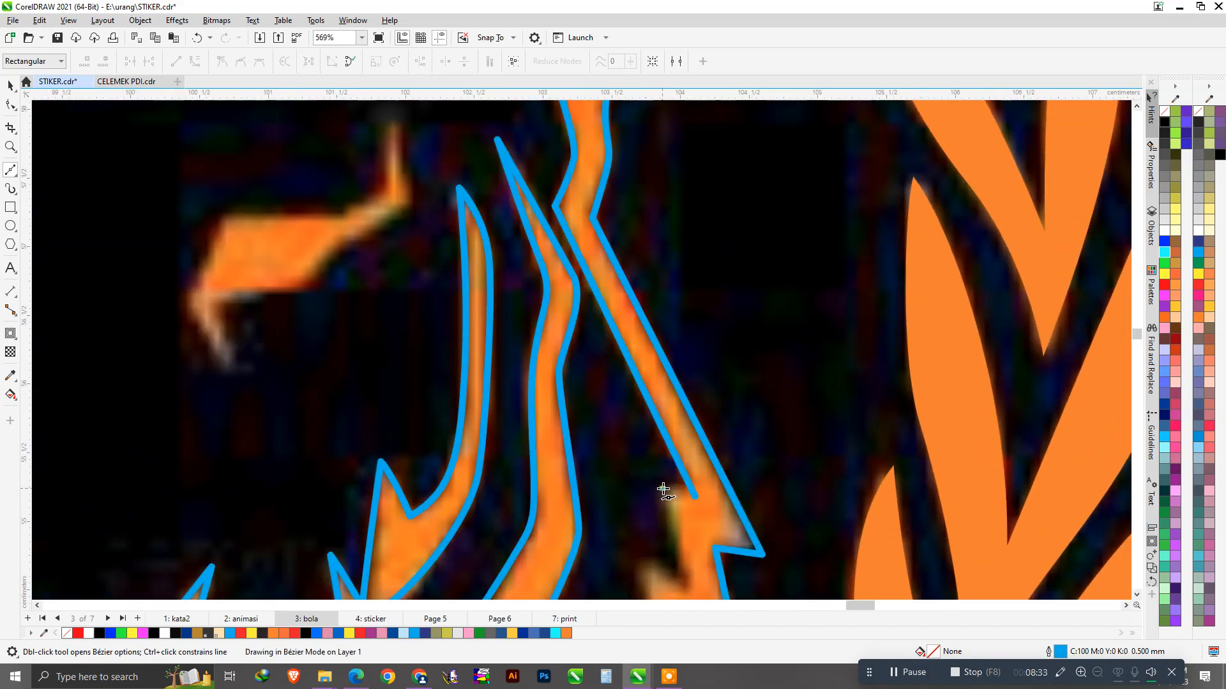
Step: Continue the curve in a zigzag around the first fur tufts on the inner edge of the right cheek
scroll(628, 402, down, 1)
scroll(649, 429, up, 1)
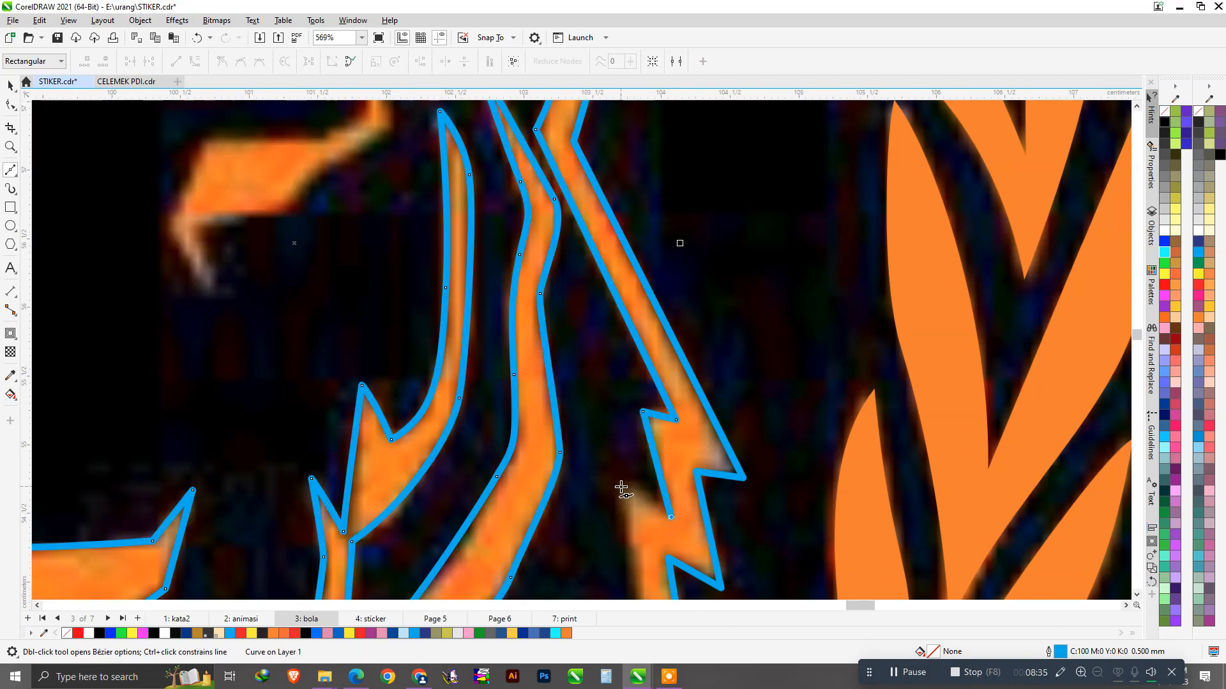
click(624, 492)
scroll(578, 377, down, 2)
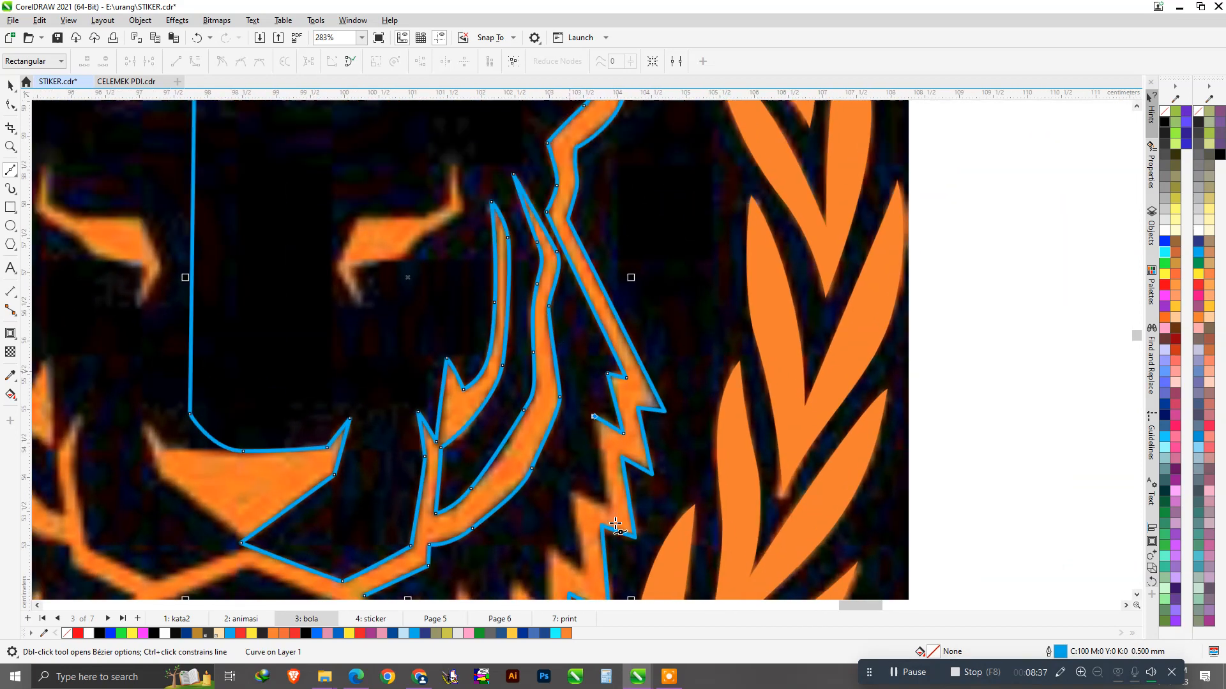
scroll(615, 522, up, 1)
click(609, 503)
click(547, 479)
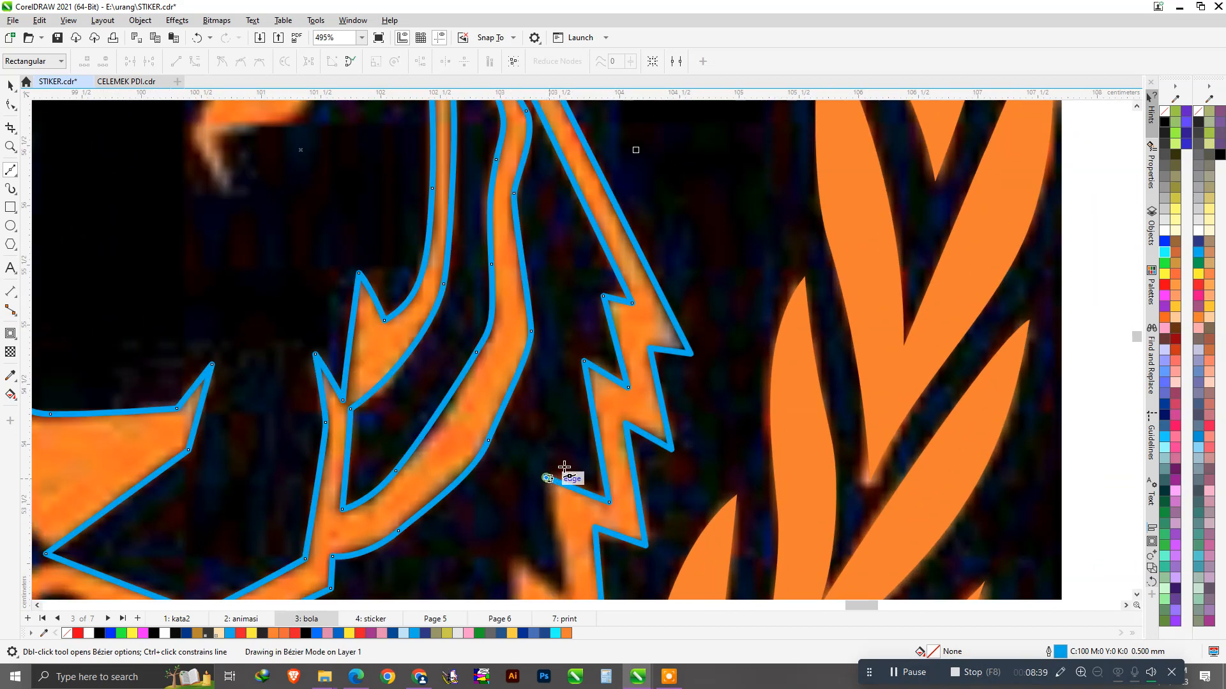
Step: Extend the zigzag along the inner edge of the lower right cheek fur toward the jaw
scroll(564, 467, down, 1)
scroll(571, 540, up, 1)
click(573, 536)
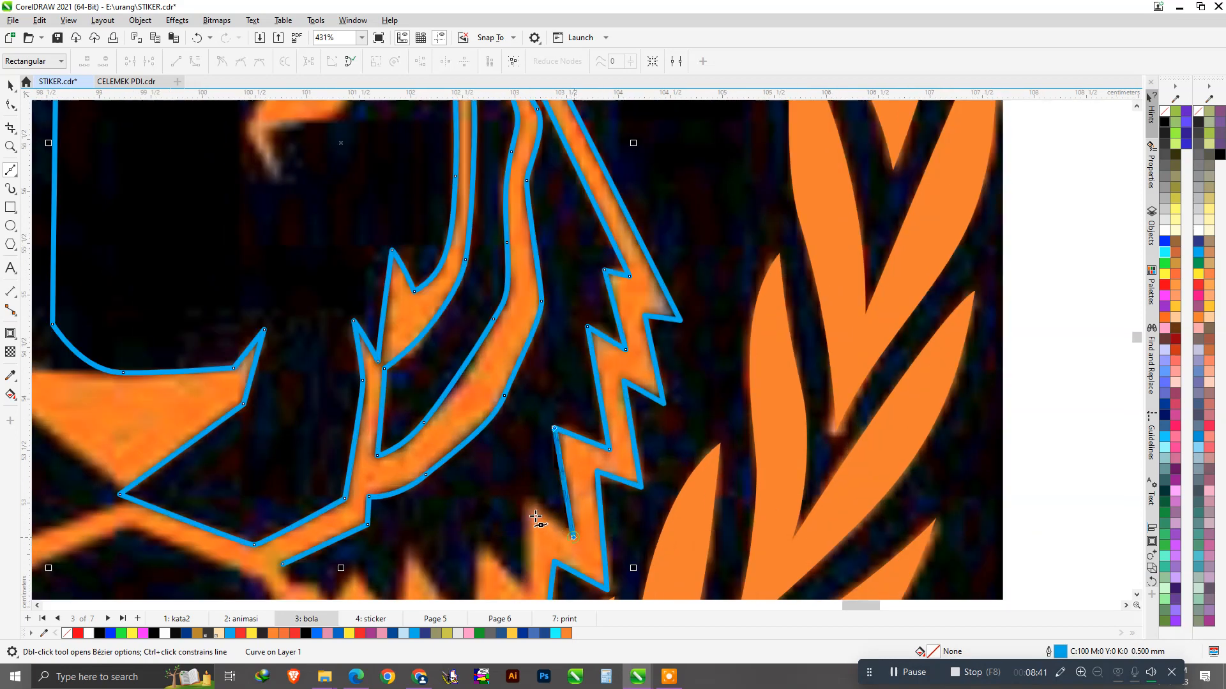
click(522, 500)
scroll(555, 471, down, 1)
scroll(542, 397, up, 1)
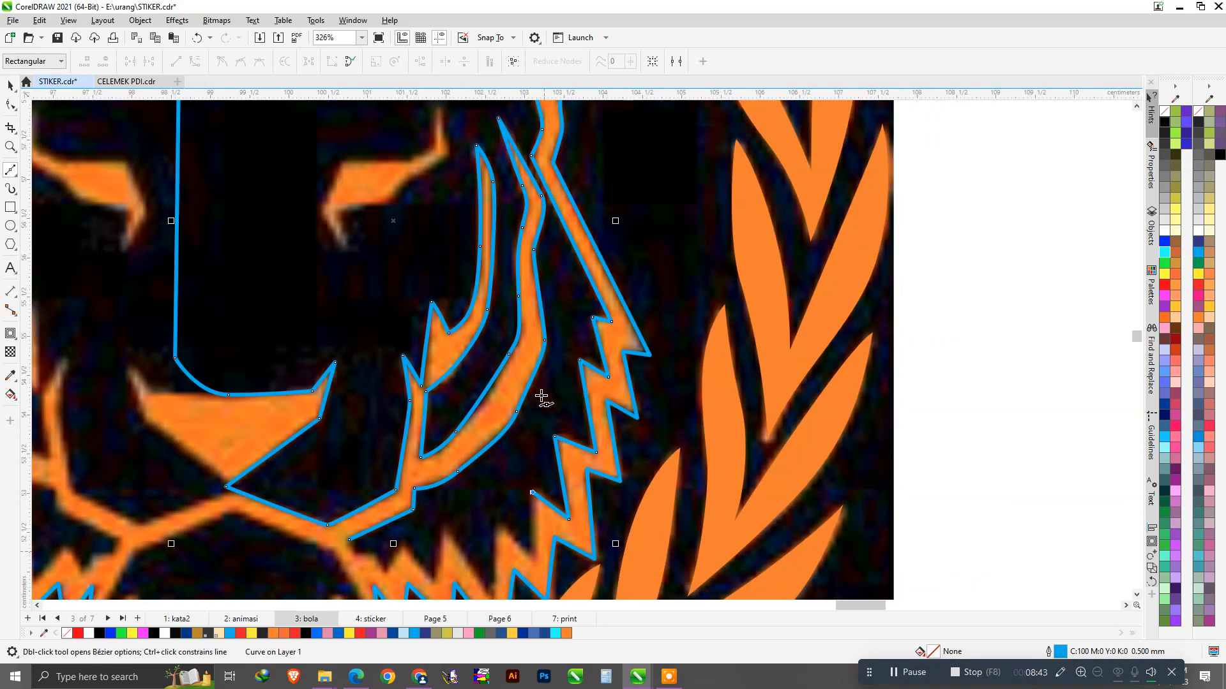
scroll(541, 397, down, 2)
scroll(542, 409, up, 3)
click(565, 485)
click(509, 540)
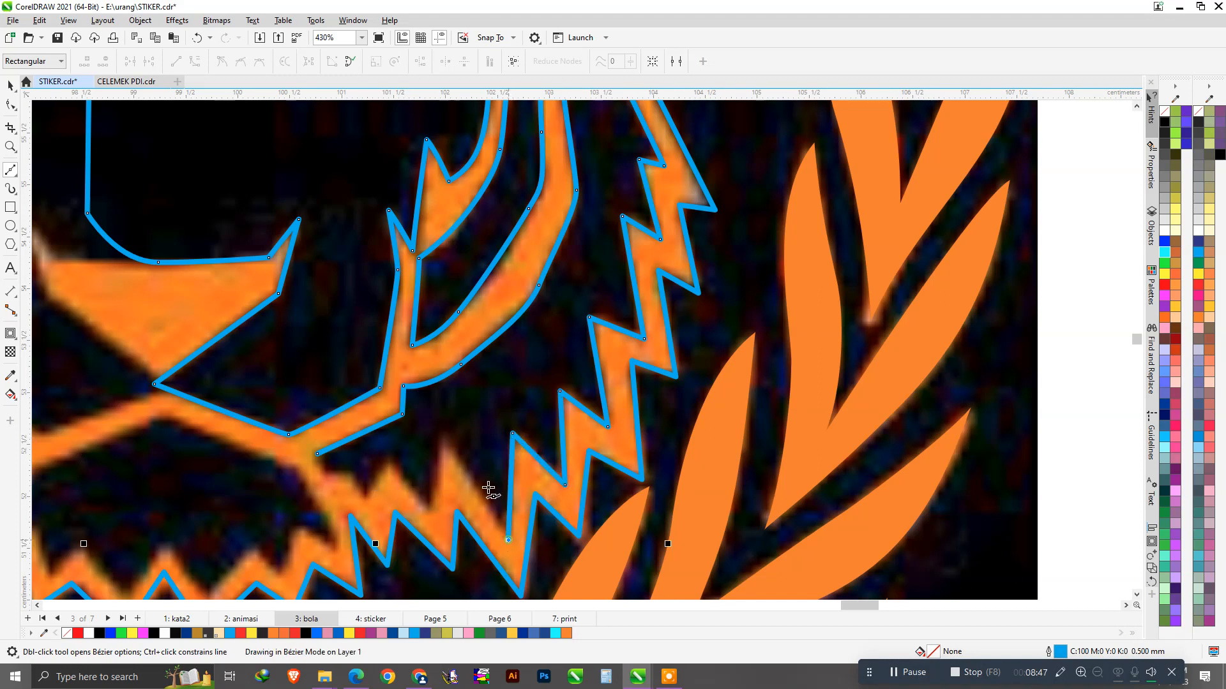
Step: Trace the last small tufts beside the right corner of the mouth and close the curve at the muzzle line
click(445, 441)
click(429, 512)
click(389, 460)
click(351, 474)
click(319, 456)
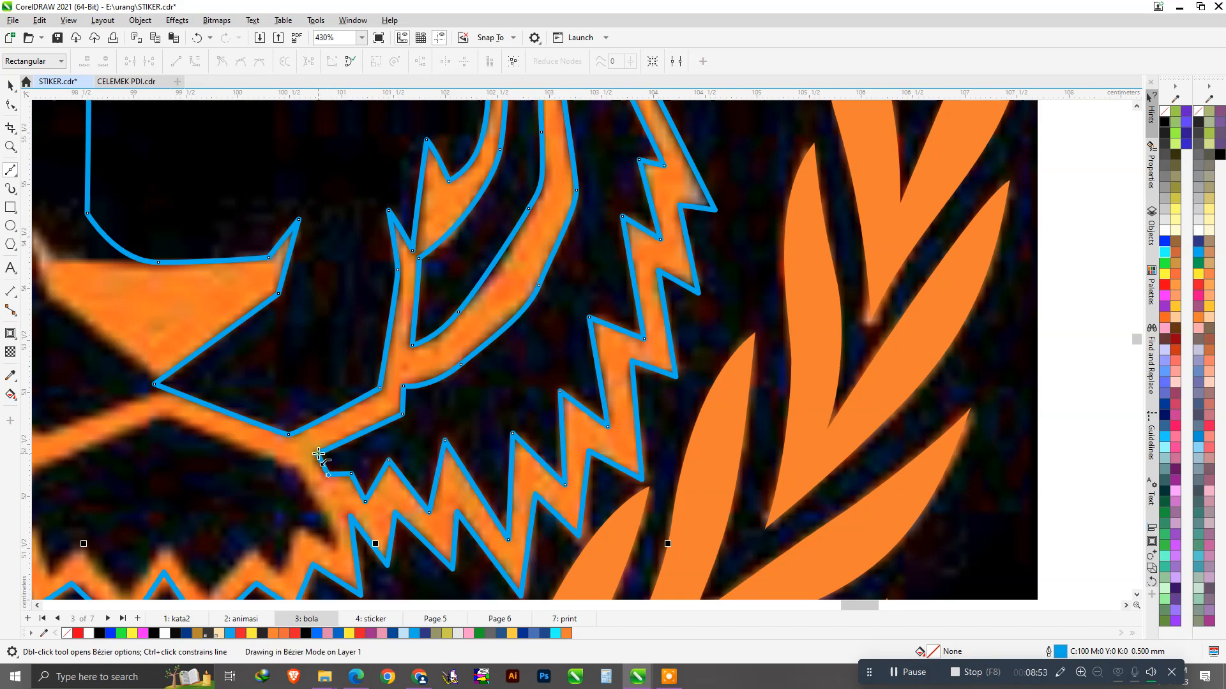
scroll(591, 496, down, 2)
scroll(608, 492, down, 1)
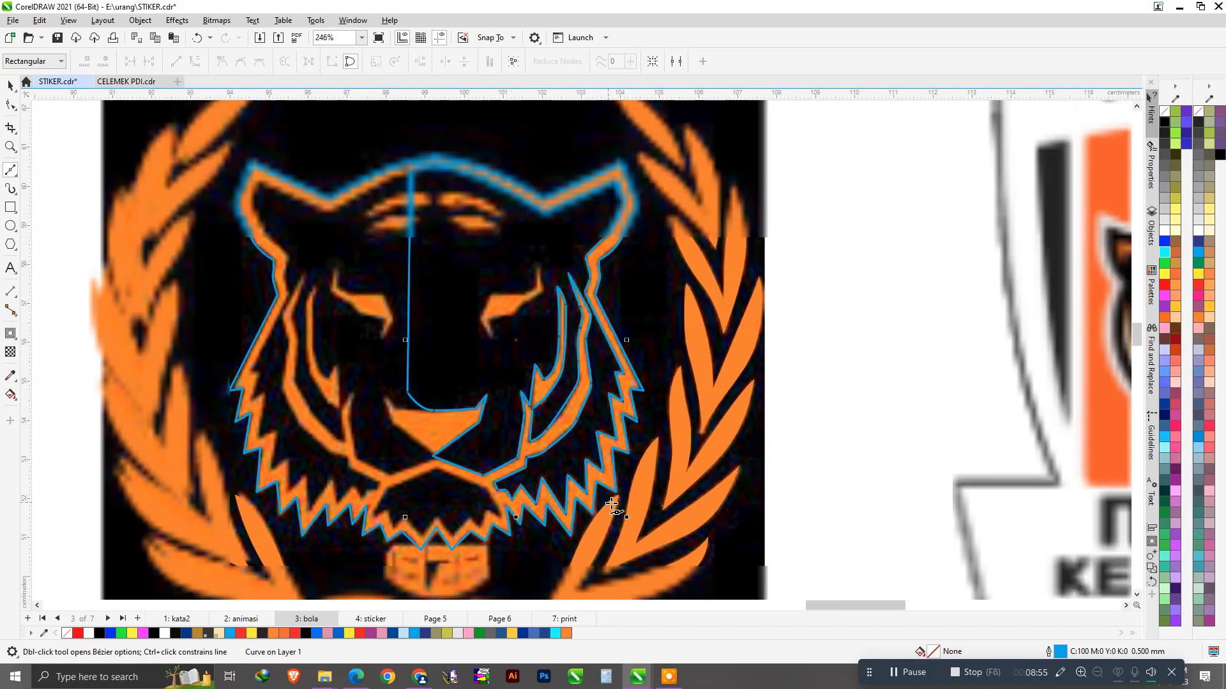
Step: Duplicate the inner half-face curve, mirror it horizontally and fit it over the tiger's left half-face
key(space)
drag(602, 380, 425, 378)
click(305, 61)
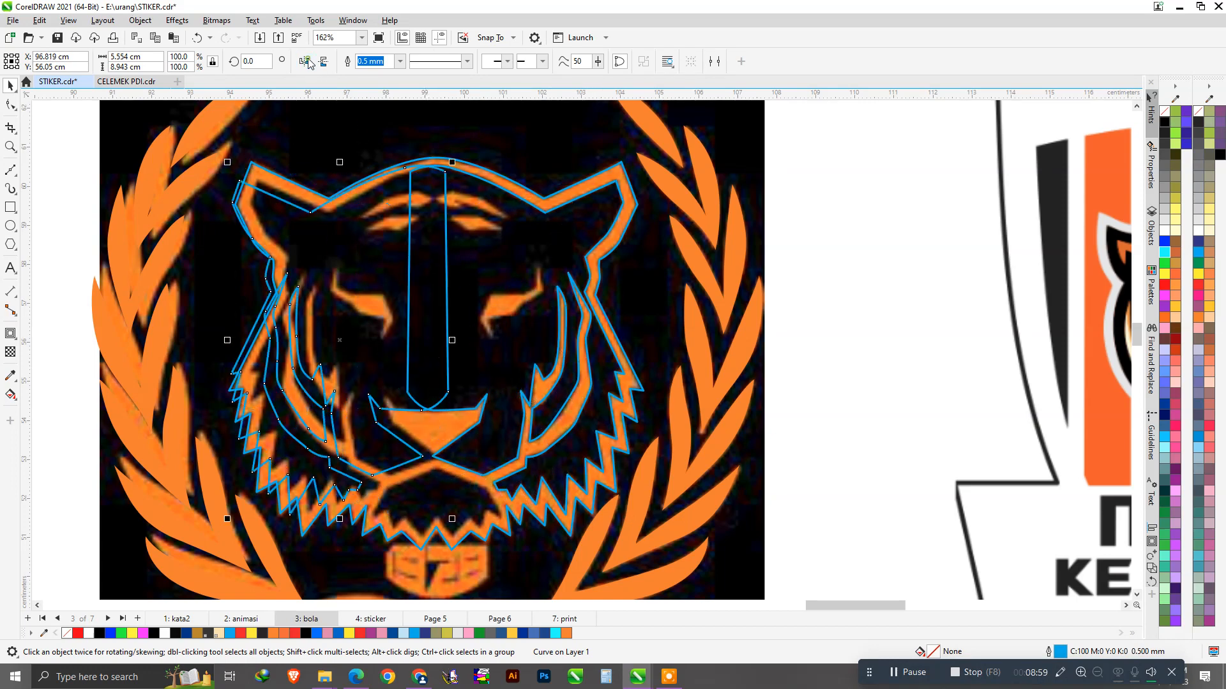
drag(339, 241, 344, 242)
scroll(378, 361, up, 2)
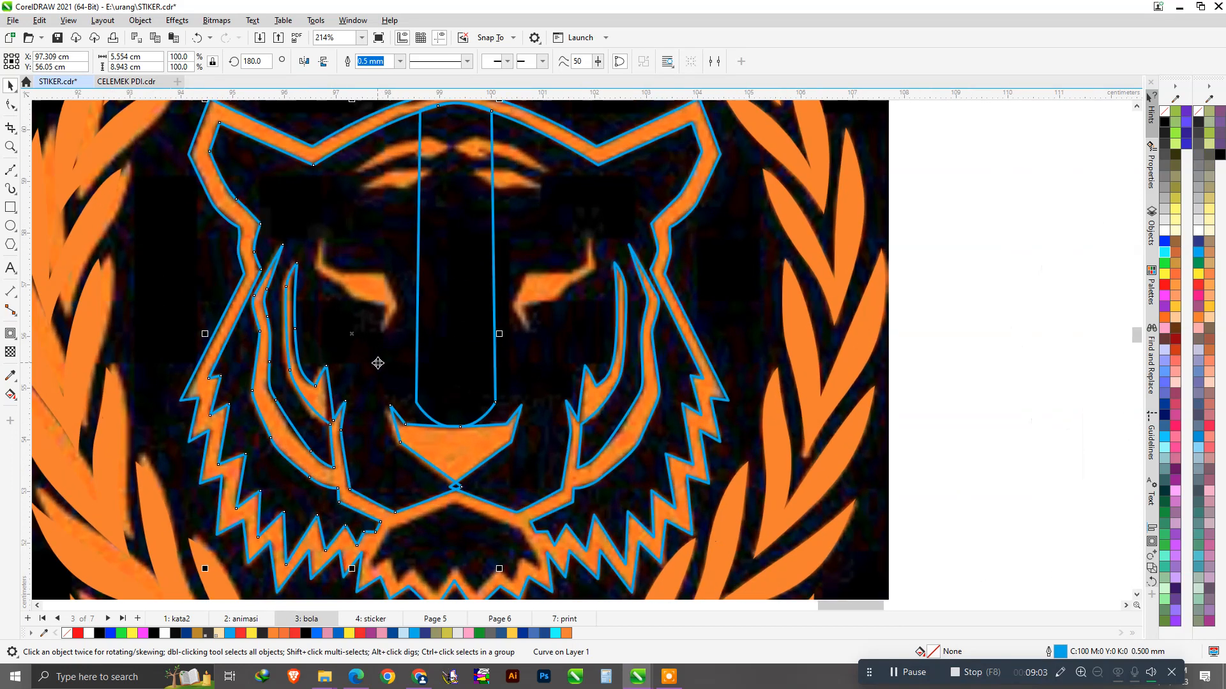
drag(377, 342, 374, 342)
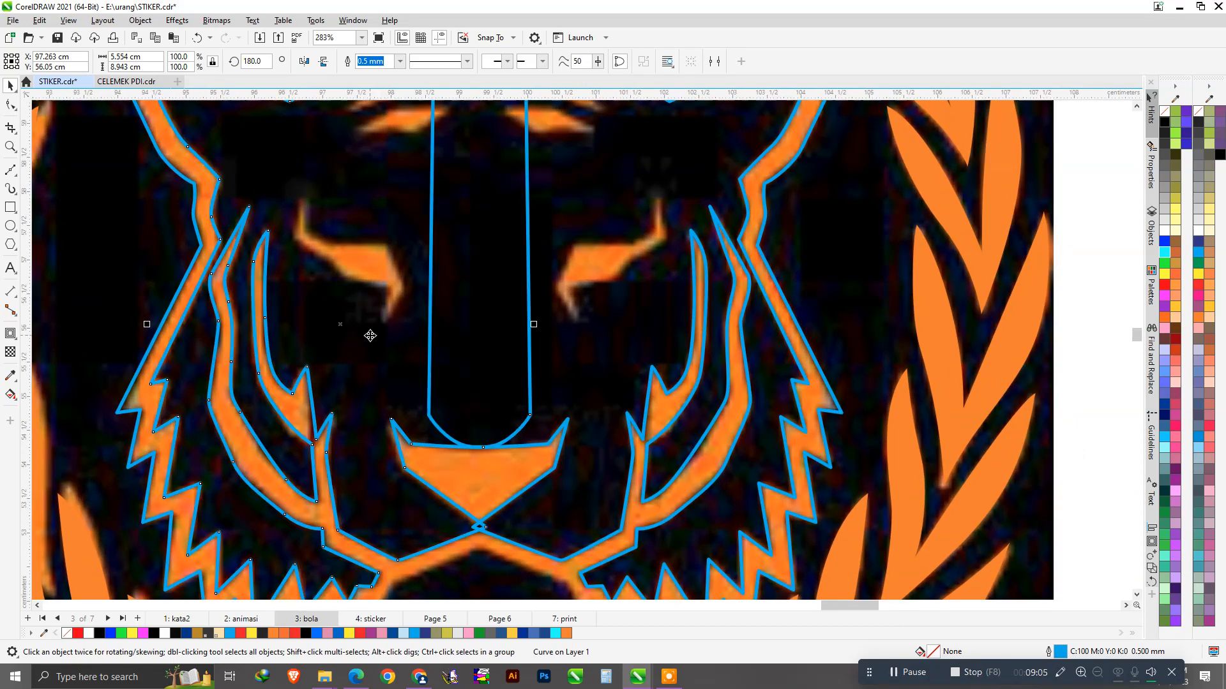
Step: Select both inner half-face curves and weld them into one shape
scroll(370, 335, down, 2)
shift+click(547, 277)
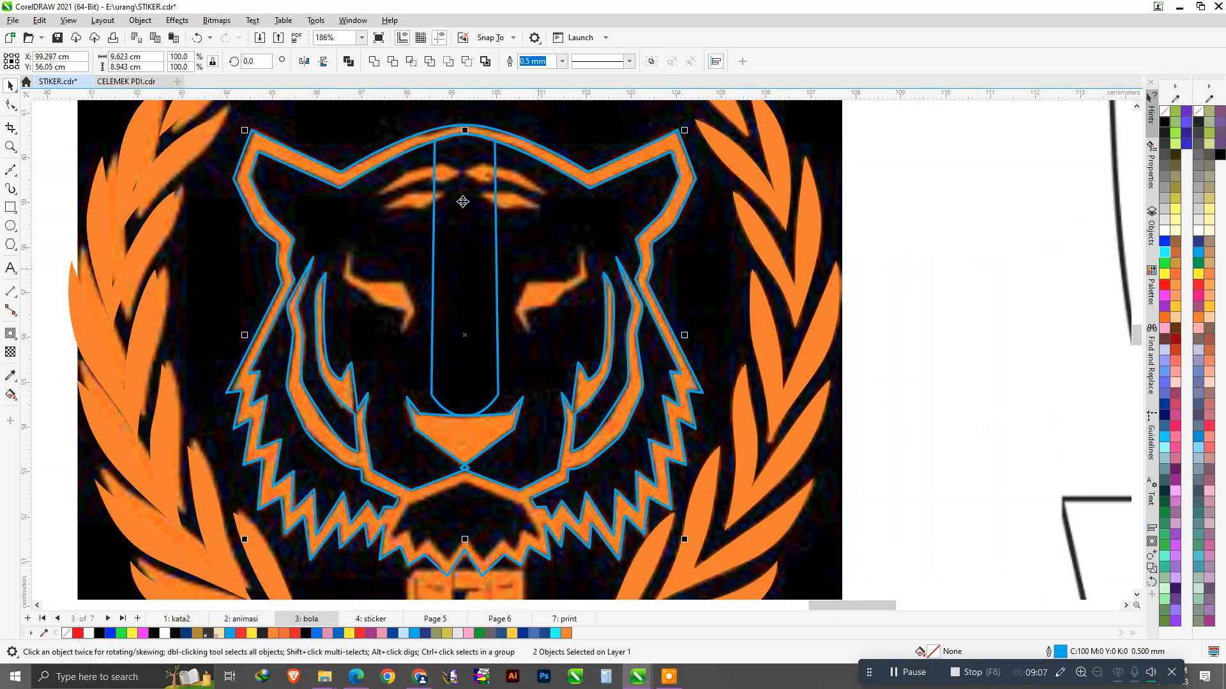
click(374, 61)
Step: Delete the surplus node at the centre of the forehead band's lower edge
scroll(474, 134, up, 4)
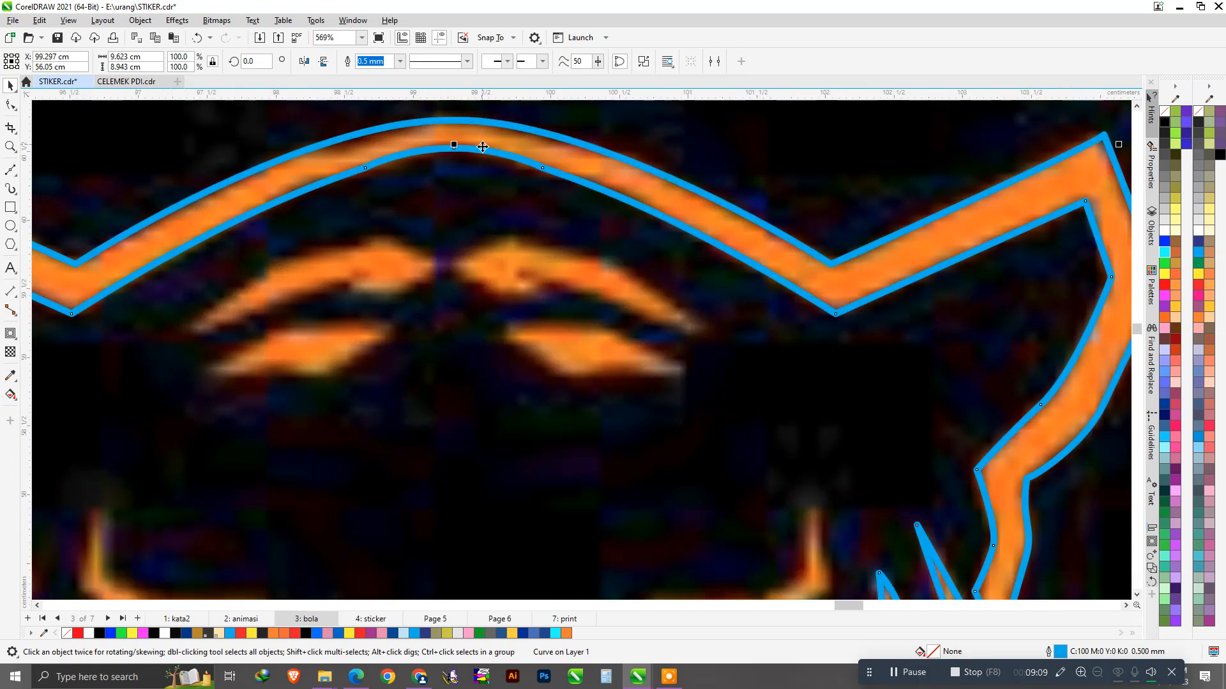
click(13, 105)
click(361, 167)
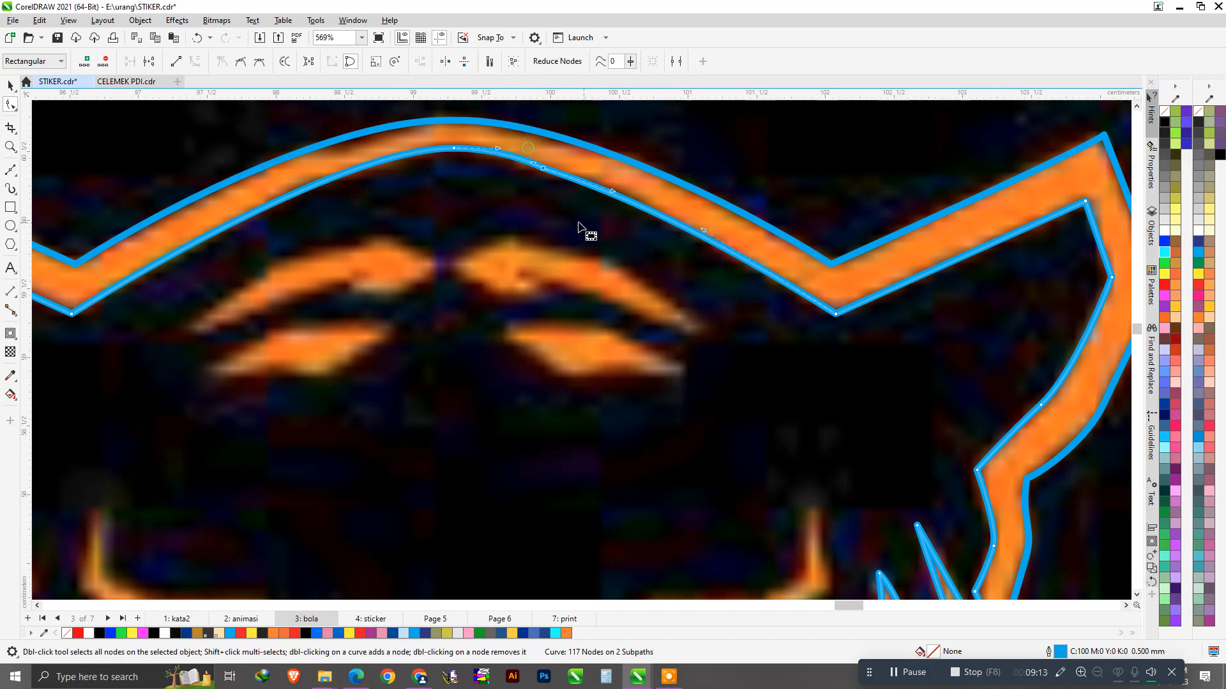
key(Delete)
scroll(438, 183, down, 5)
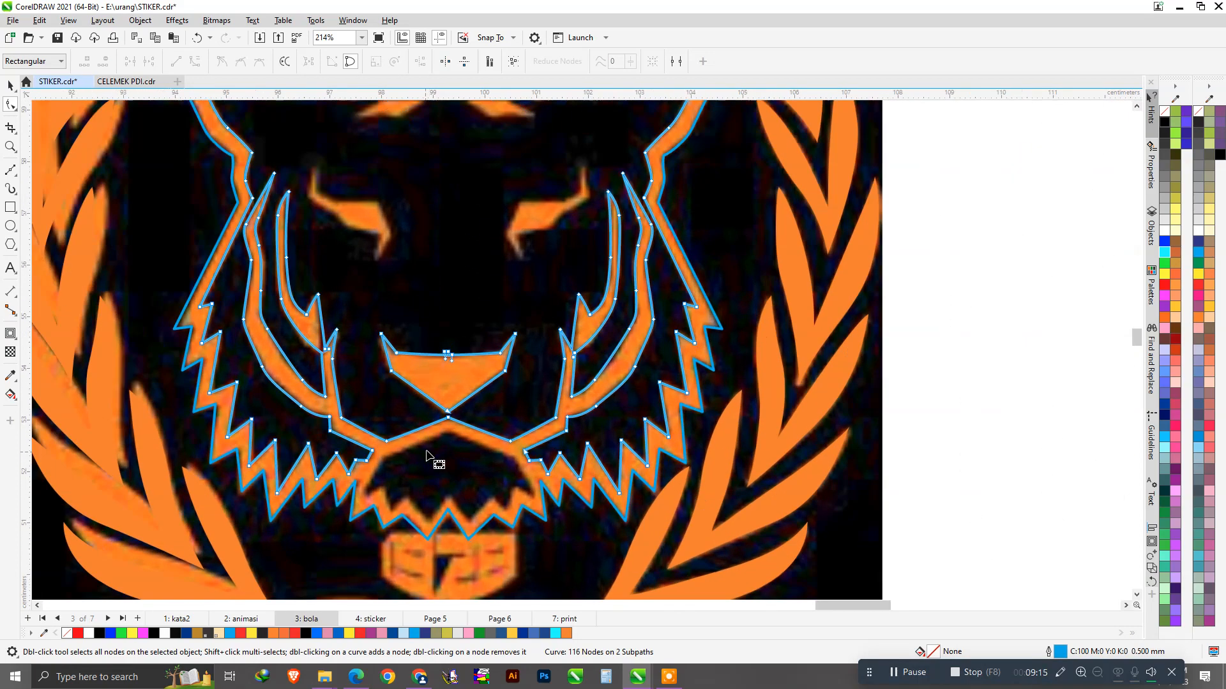
Step: Delete the cluster of leftover nodes at the centre of the nose's top edge
scroll(426, 455, up, 5)
scroll(460, 389, down, 2)
scroll(466, 350, up, 2)
drag(416, 247, 527, 355)
key(Delete)
scroll(485, 348, down, 5)
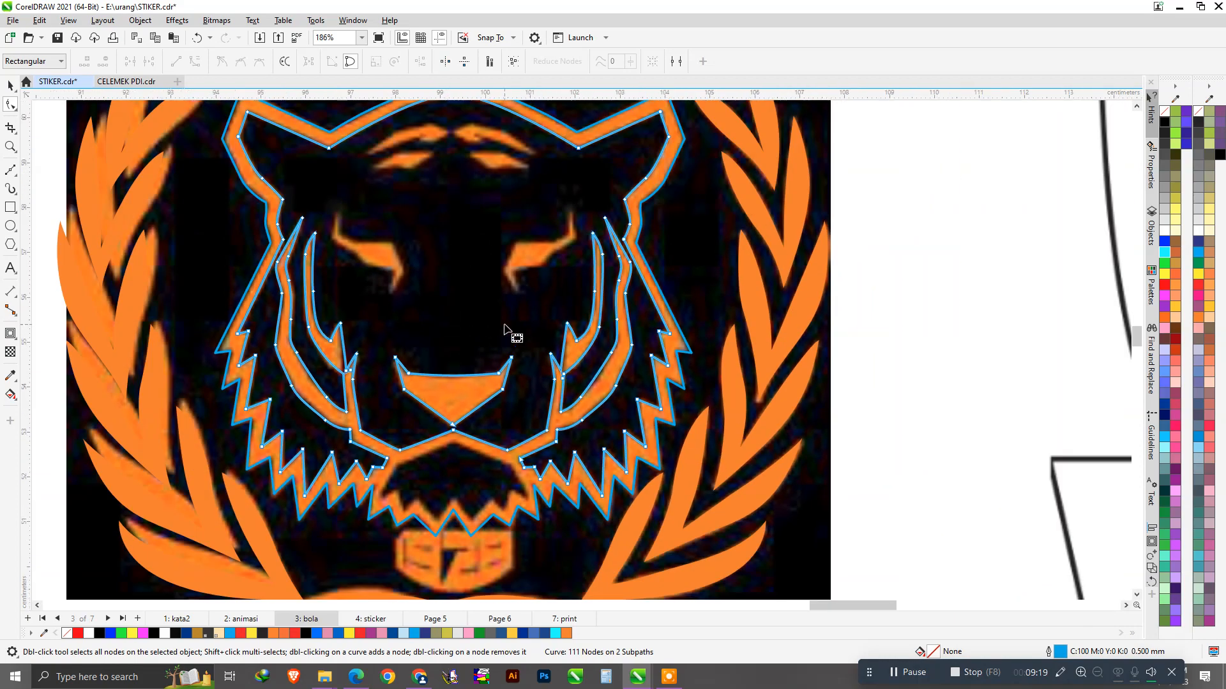
key(space)
Step: With the Bézier tool, trace the mouth opening's right side and its upper edge up to the centre peak
click(10, 169)
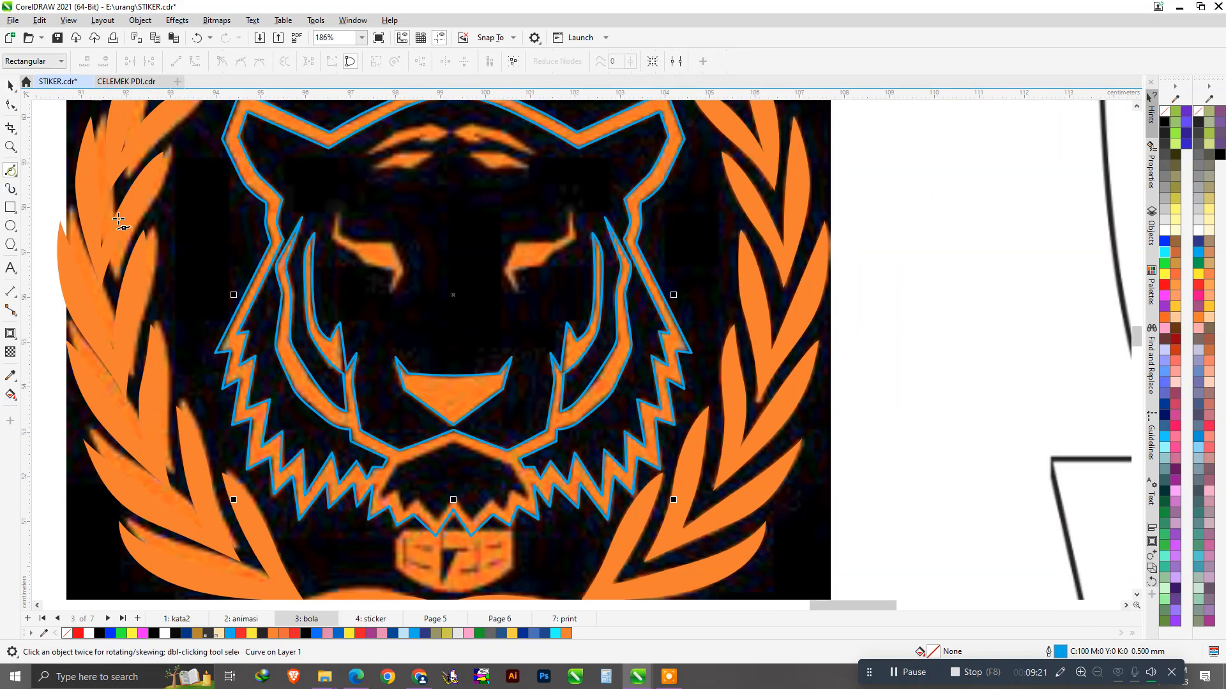
scroll(520, 466, up, 2)
scroll(511, 475, down, 3)
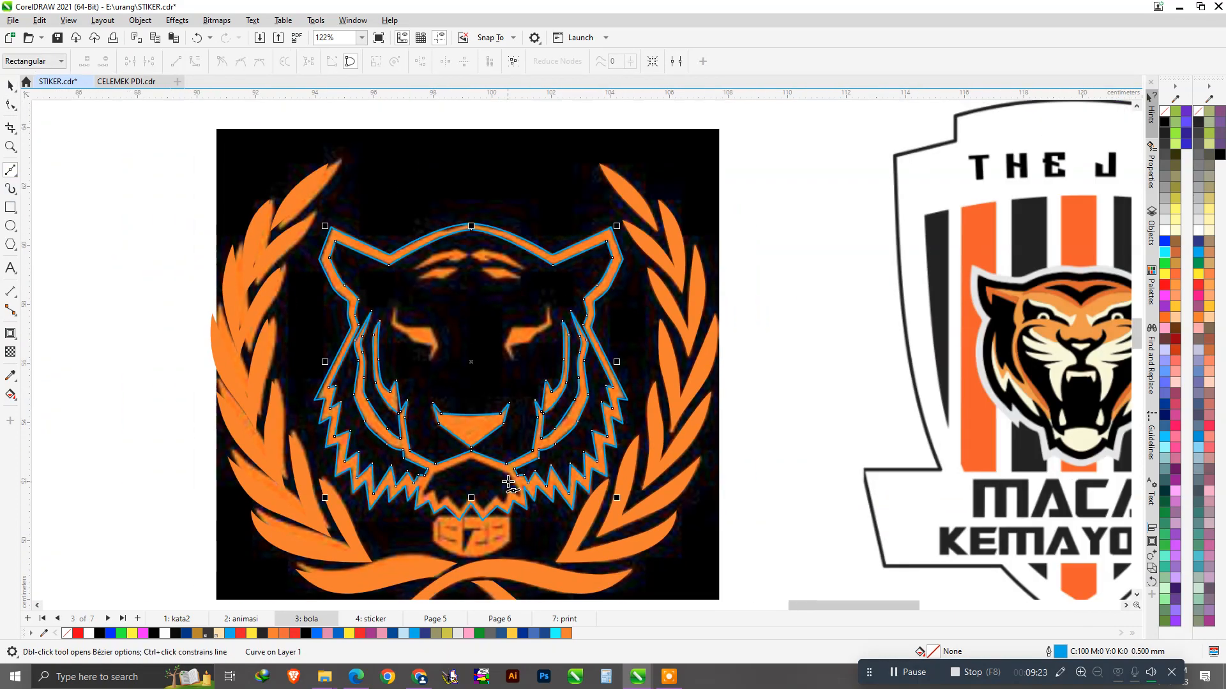
scroll(504, 482, up, 4)
scroll(498, 490, up, 3)
click(558, 495)
click(622, 540)
click(564, 413)
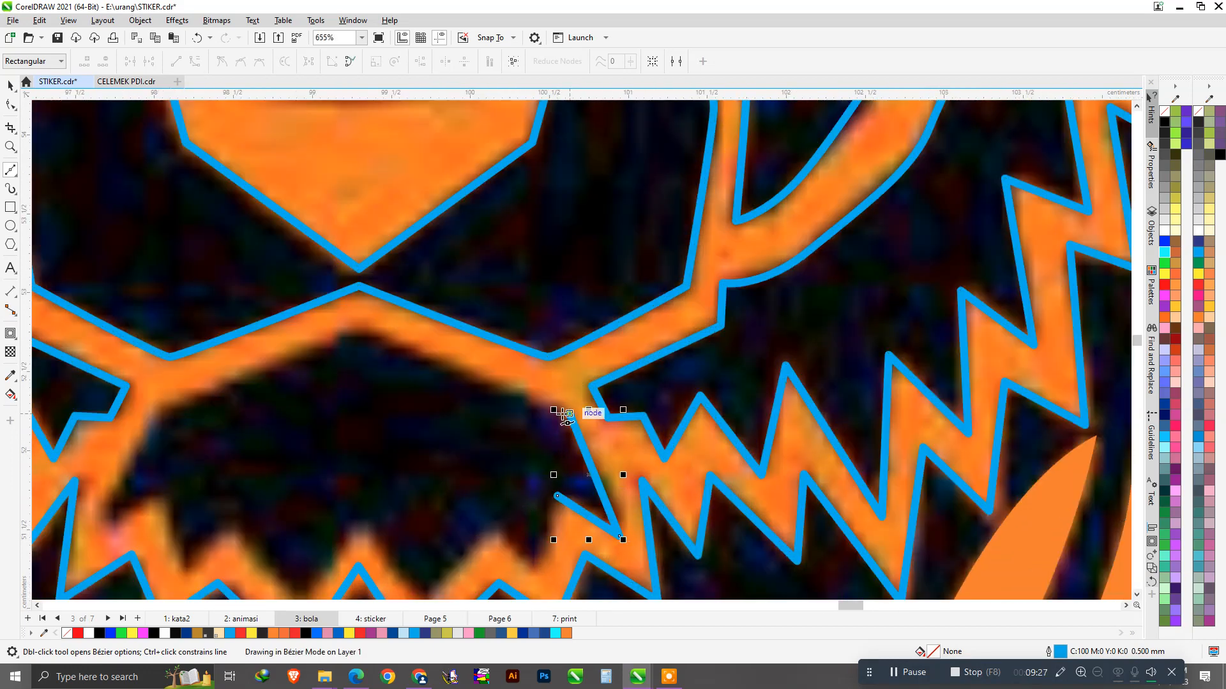
click(360, 326)
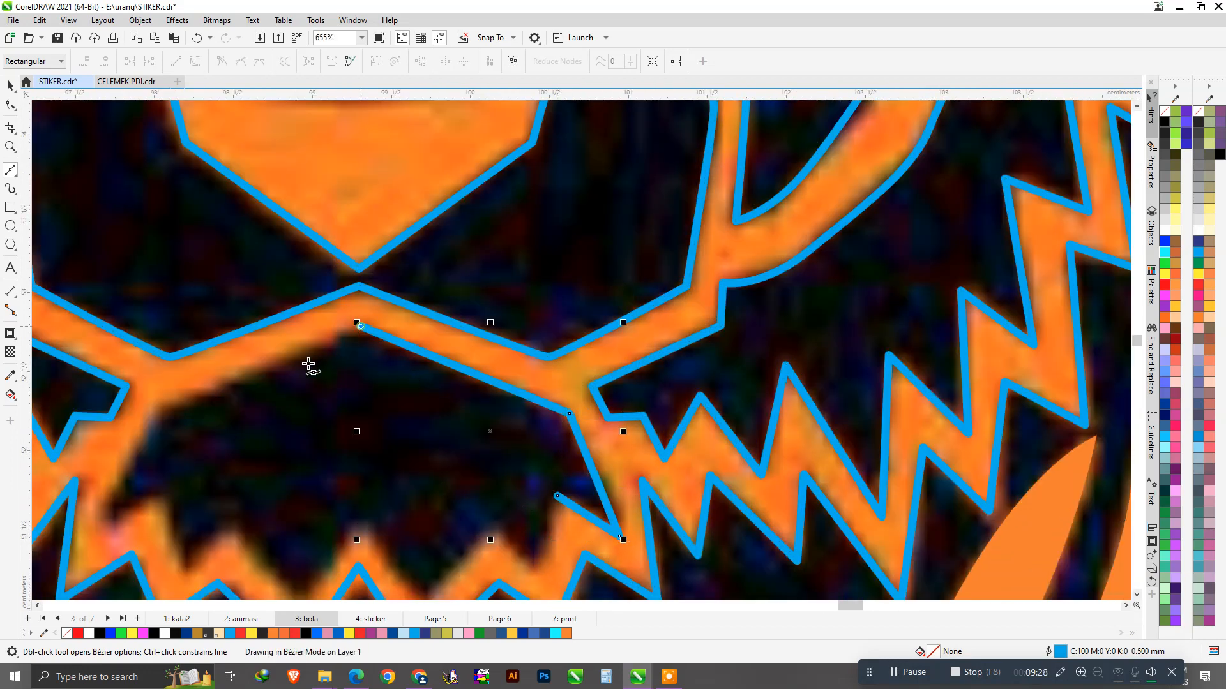
Step: Loop the mouth curve past the centreline and trace the chin's right lower tufts back toward its start
click(250, 399)
click(309, 490)
scroll(381, 485, up, 1)
drag(411, 565, 479, 564)
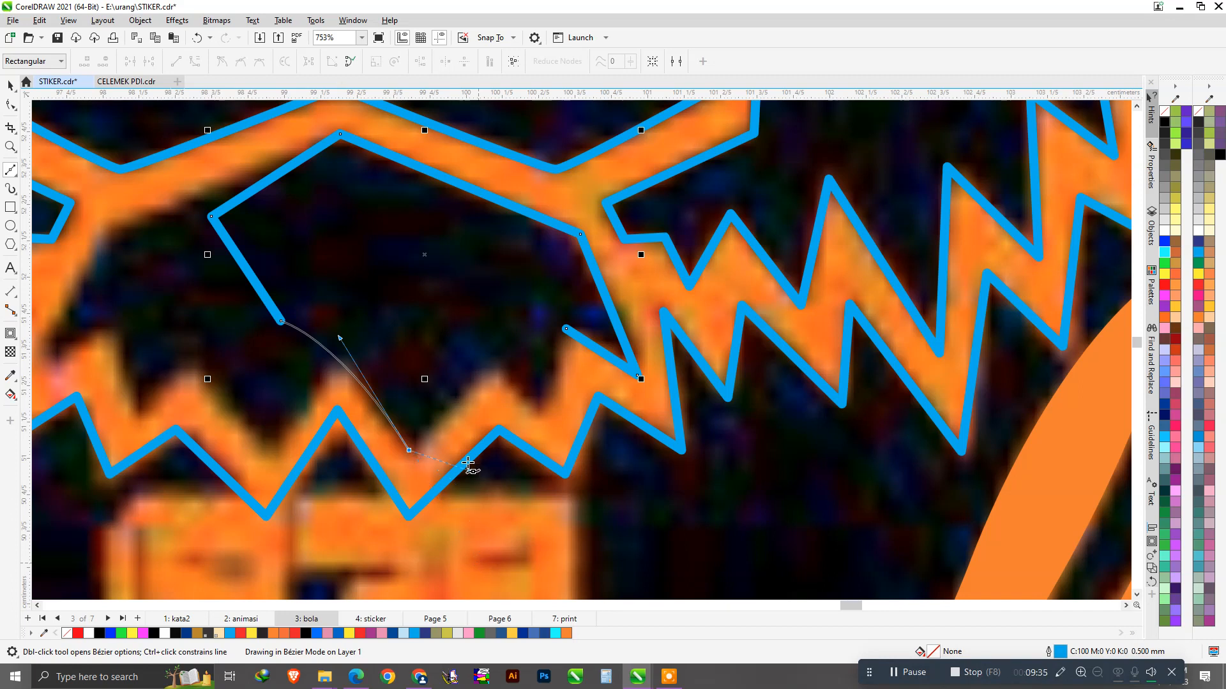
drag(458, 399, 460, 397)
click(488, 362)
click(540, 419)
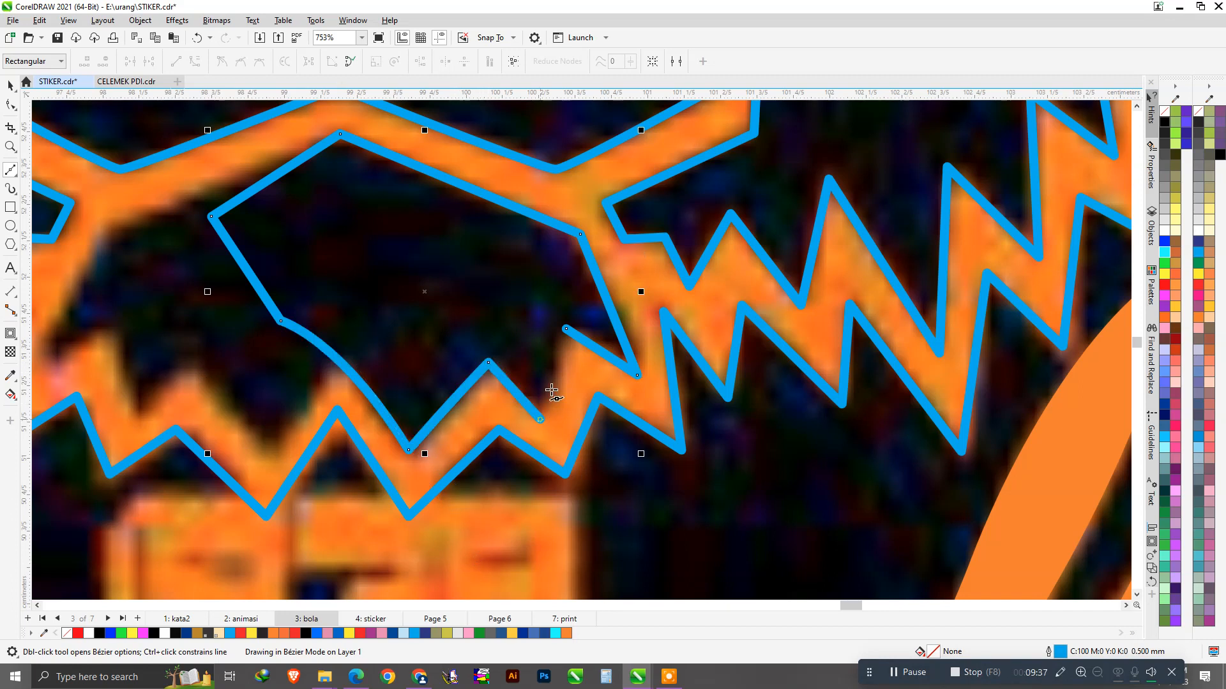
Step: Duplicate the mouth half, mirror it horizontally, align it at the centre peak and weld both halves together
key(space)
drag(549, 275, 381, 276)
click(322, 61)
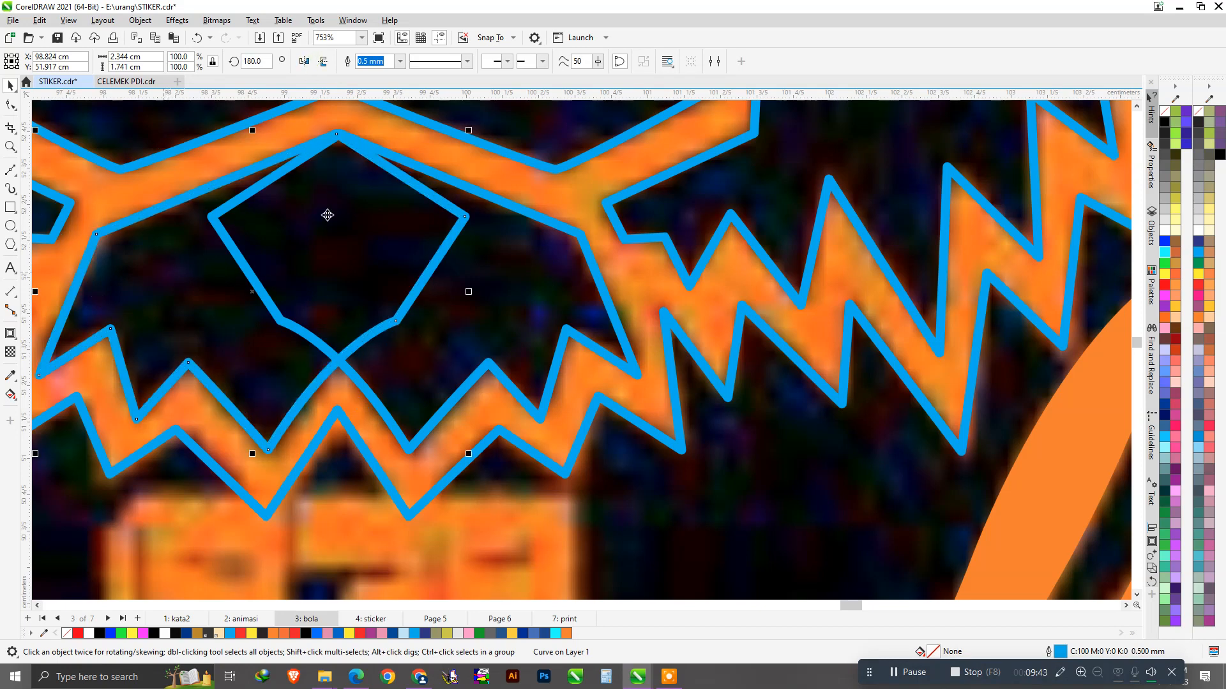
scroll(345, 132, up, 2)
shift+click(337, 149)
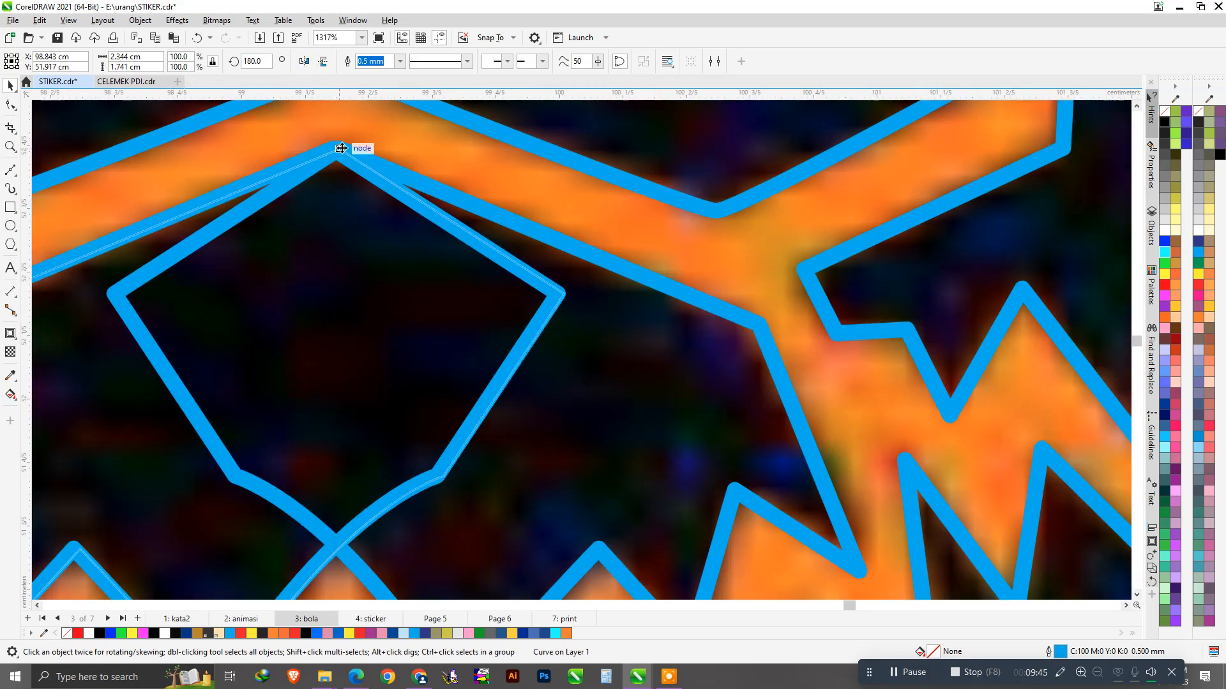
scroll(337, 149, down, 2)
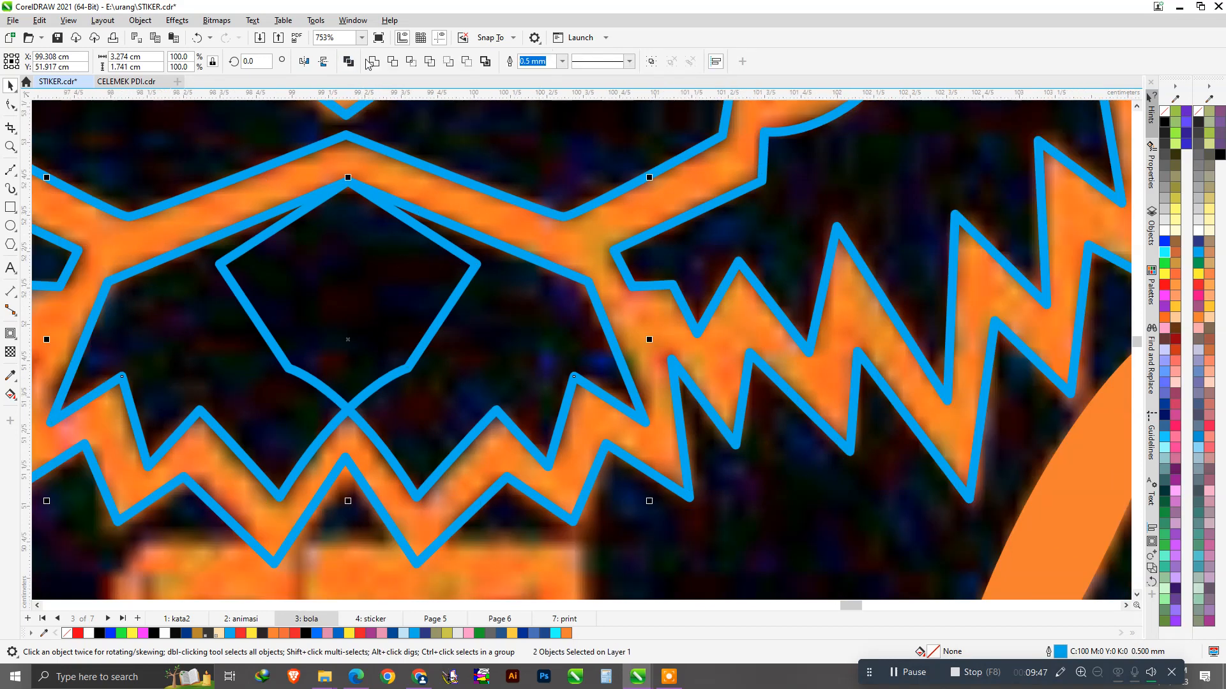
key(Delete)
scroll(407, 238, down, 5)
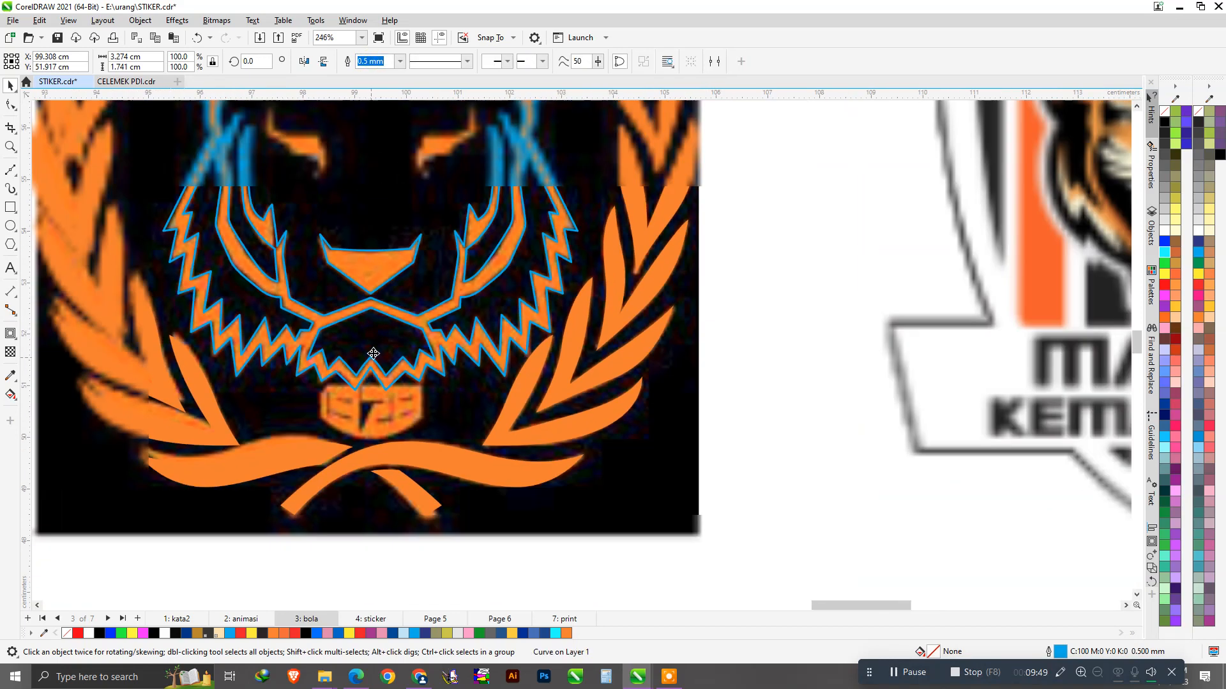
Step: Start a Bézier curve at the right eye's lower inner tip and trace its inner corner up to the top edge
scroll(372, 258, down, 2)
scroll(392, 201, up, 2)
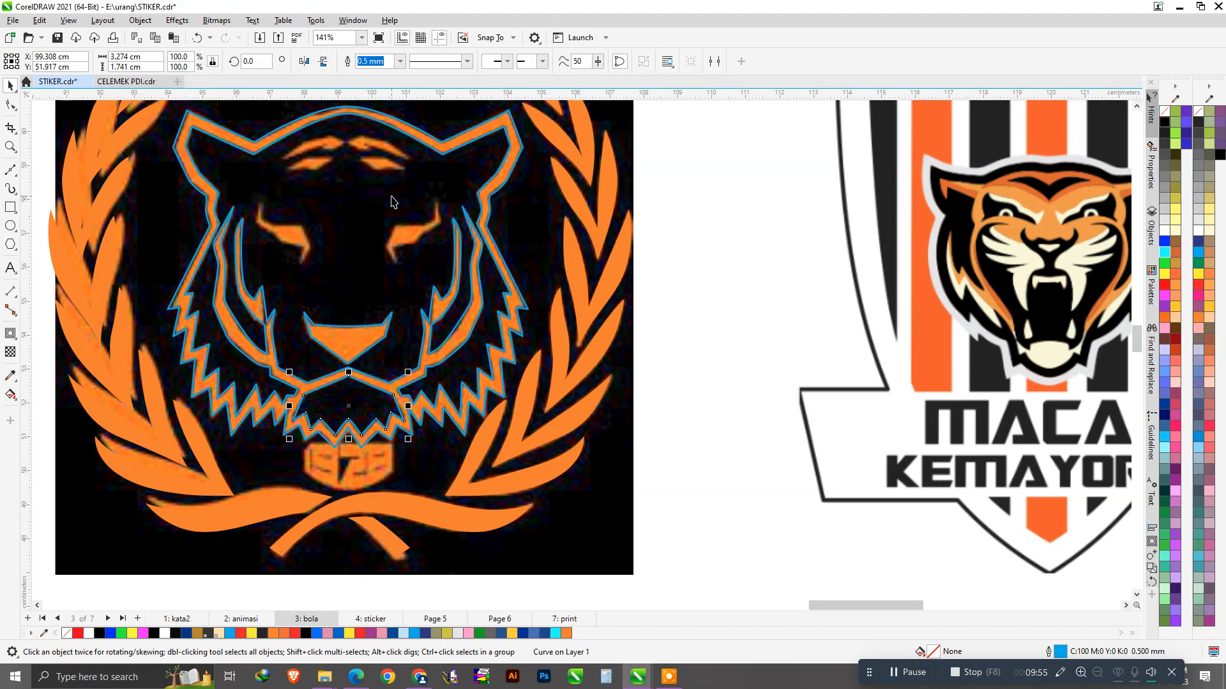
scroll(392, 202, down, 3)
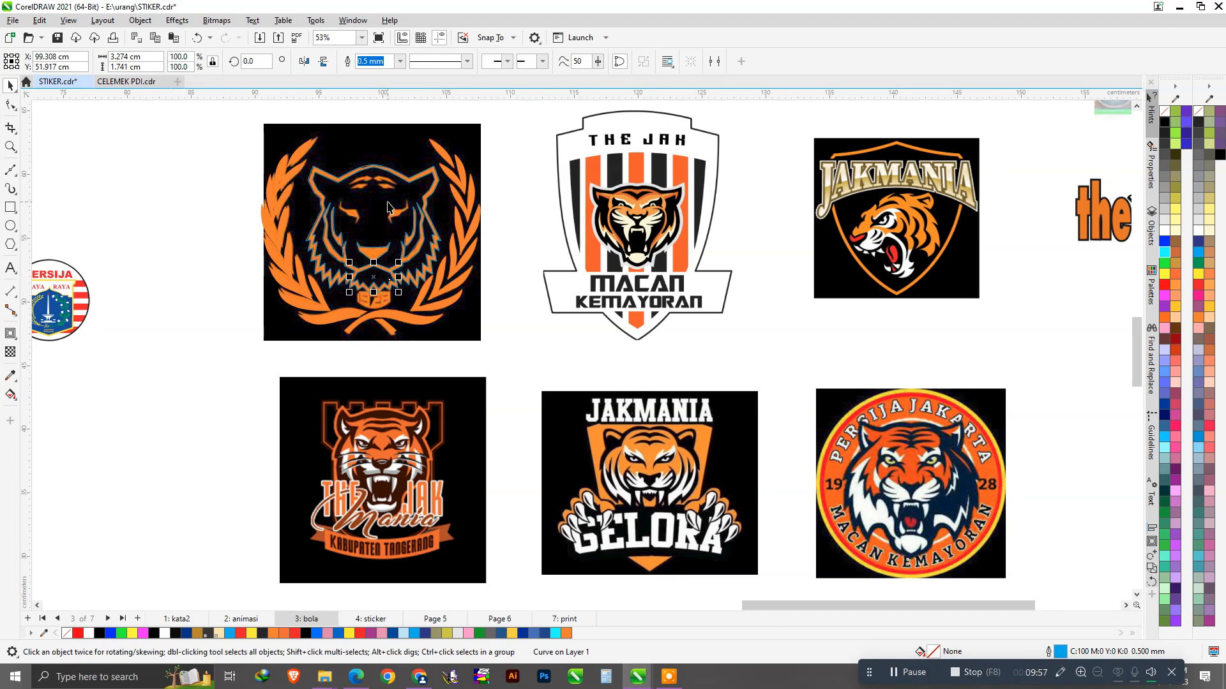
scroll(379, 201, up, 5)
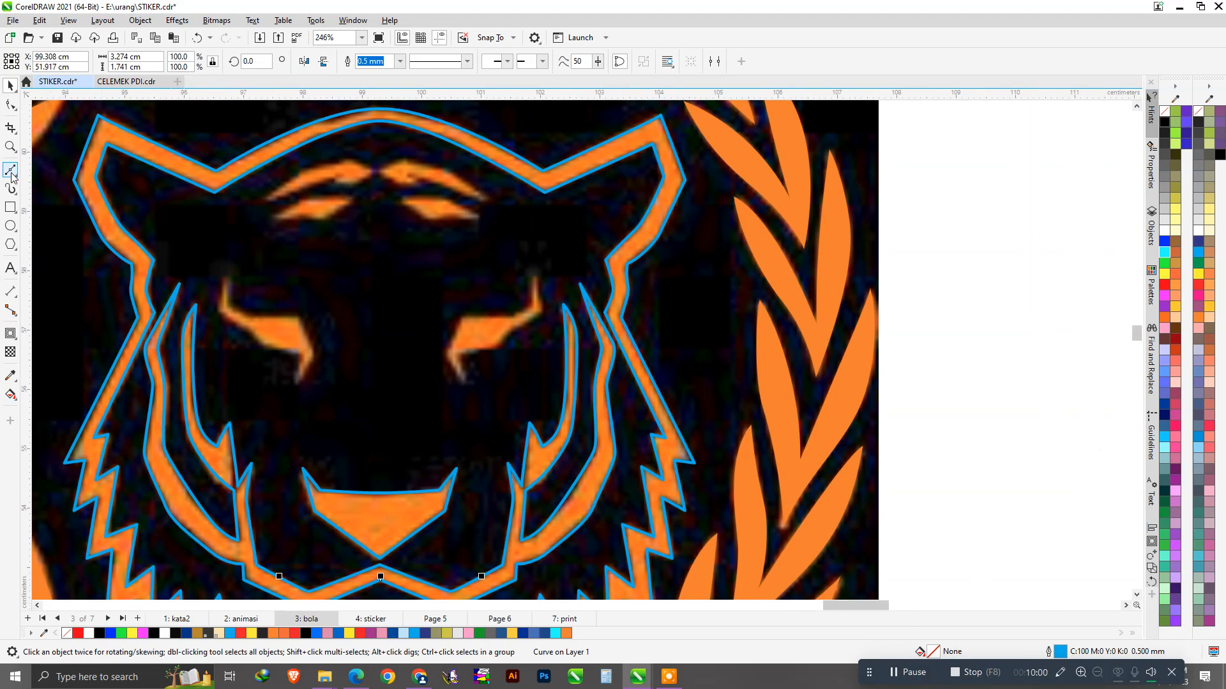
click(10, 171)
scroll(471, 370, up, 3)
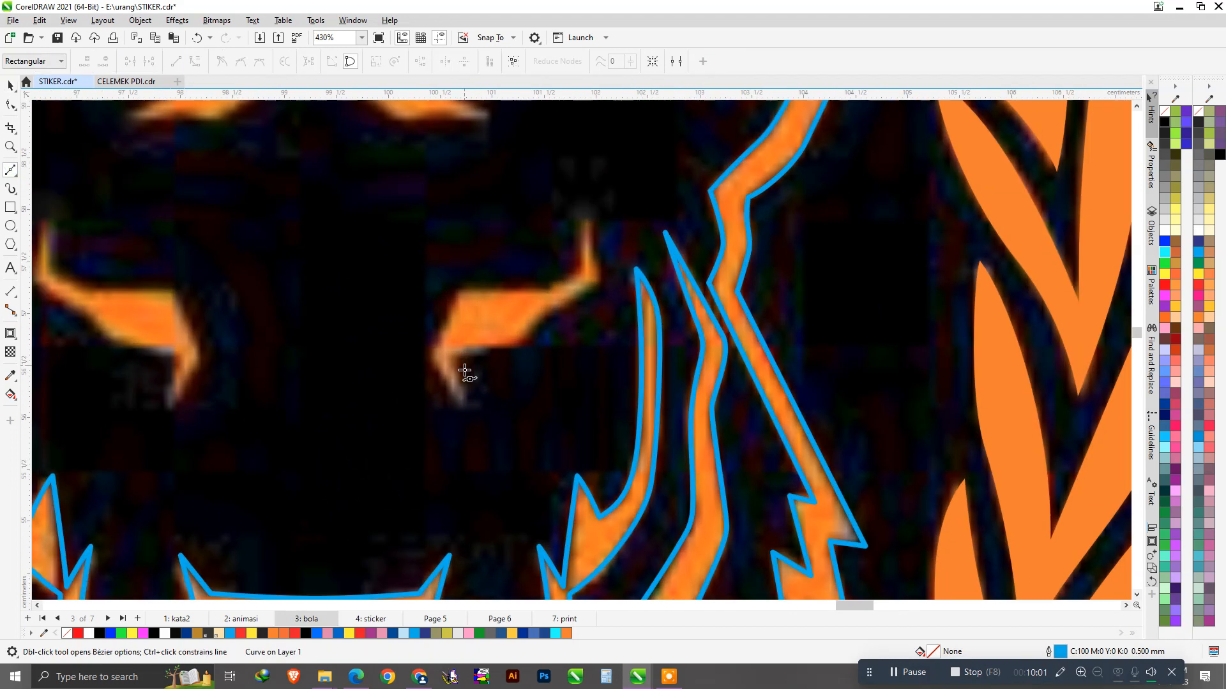
click(461, 413)
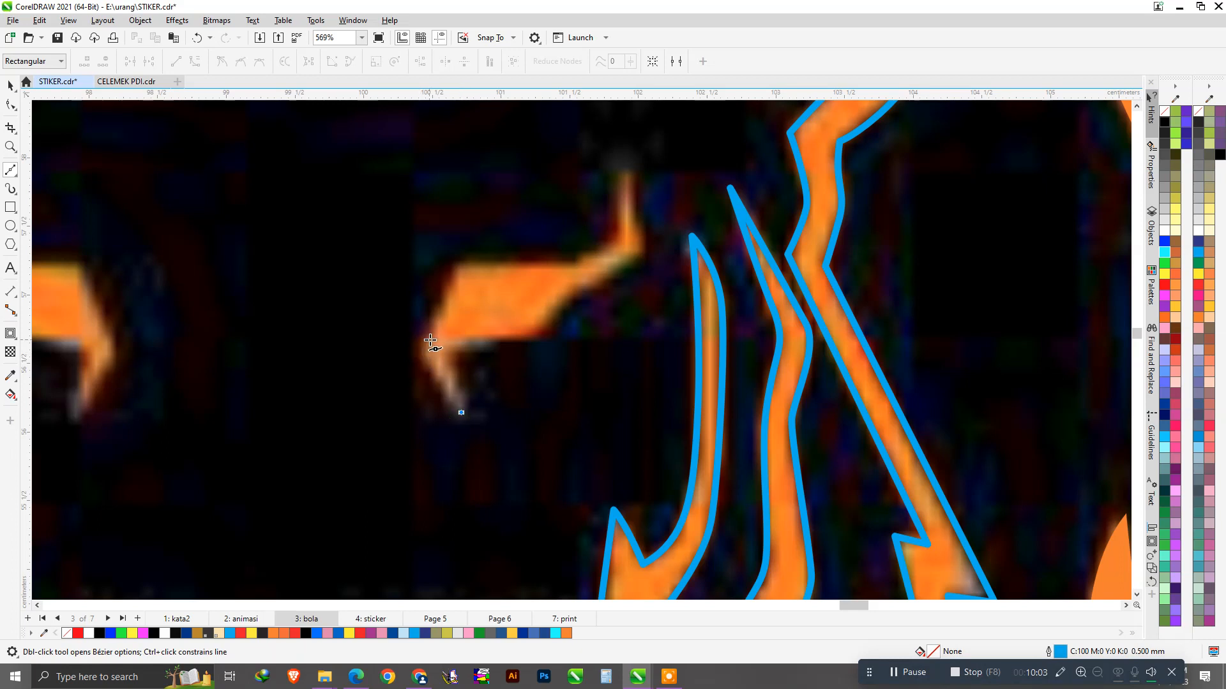
click(420, 348)
click(460, 267)
Step: Trace the right eye's upper edge, its pointed outer spike and the start of its lower edge
drag(574, 262, 612, 247)
click(614, 238)
click(625, 169)
double_click(641, 253)
click(559, 301)
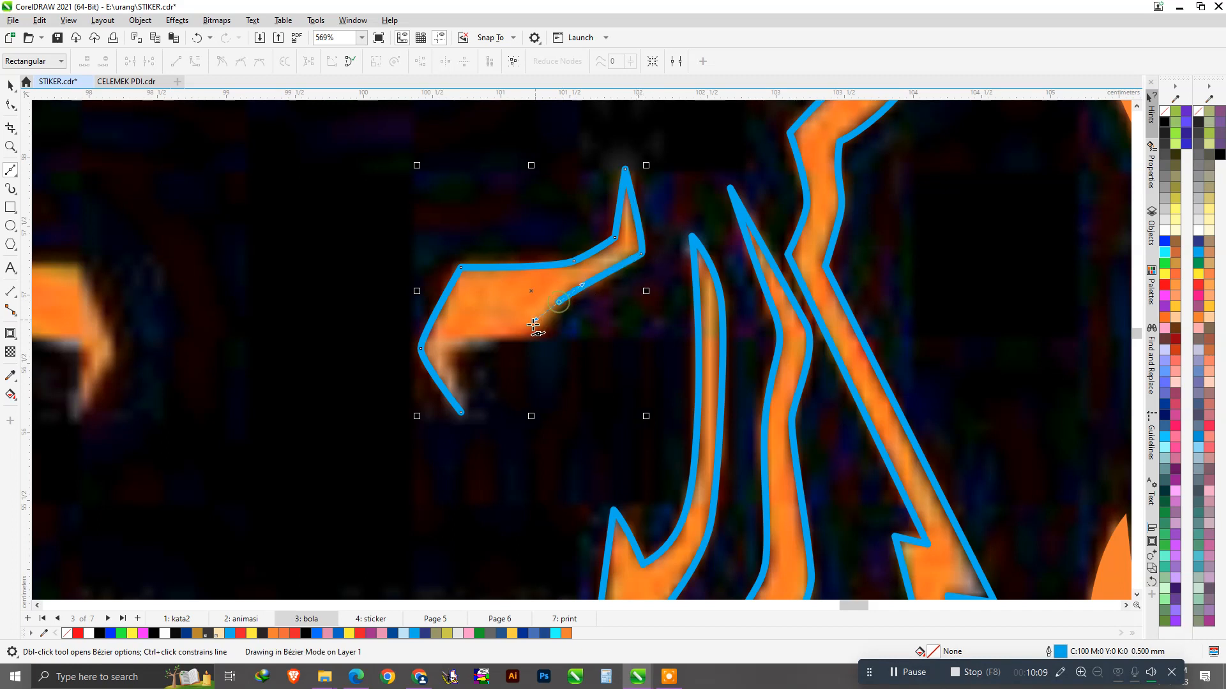
Step: Trace the rest of the right eye's lower edge and close the curve at its inner tip
drag(521, 335, 508, 336)
click(448, 350)
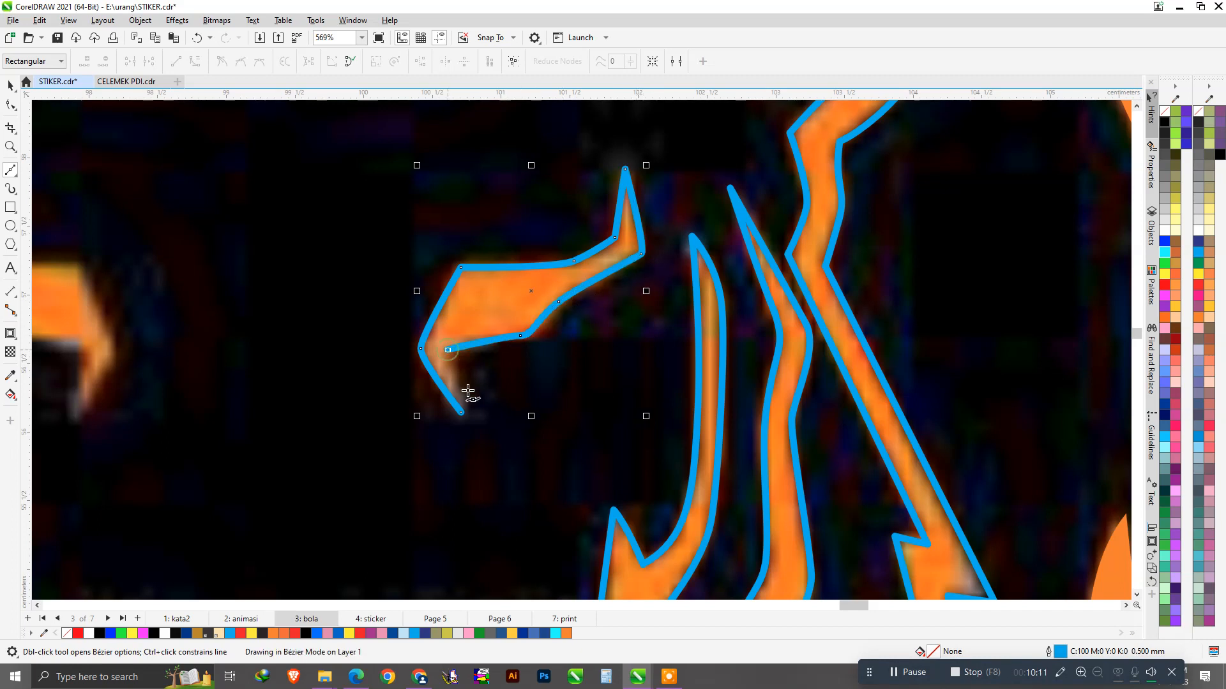
click(461, 411)
scroll(553, 370, down, 1)
scroll(555, 369, down, 1)
key(space)
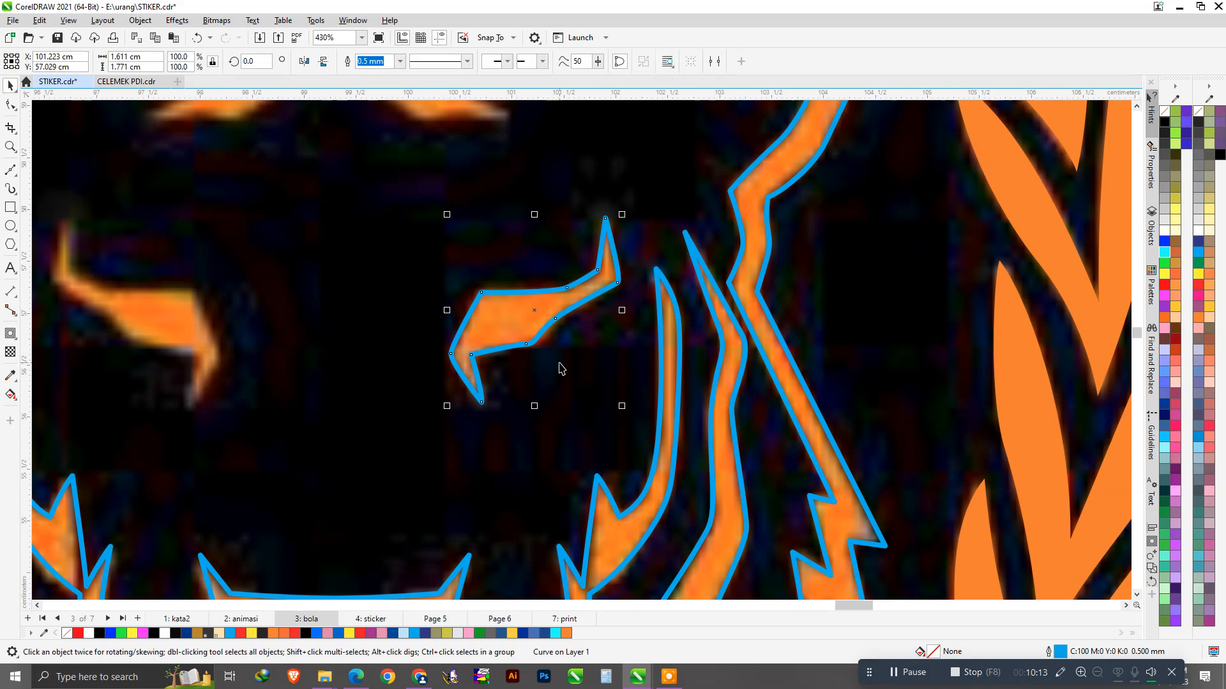
scroll(559, 367, down, 2)
scroll(453, 265, down, 1)
scroll(452, 165, up, 2)
scroll(452, 170, up, 2)
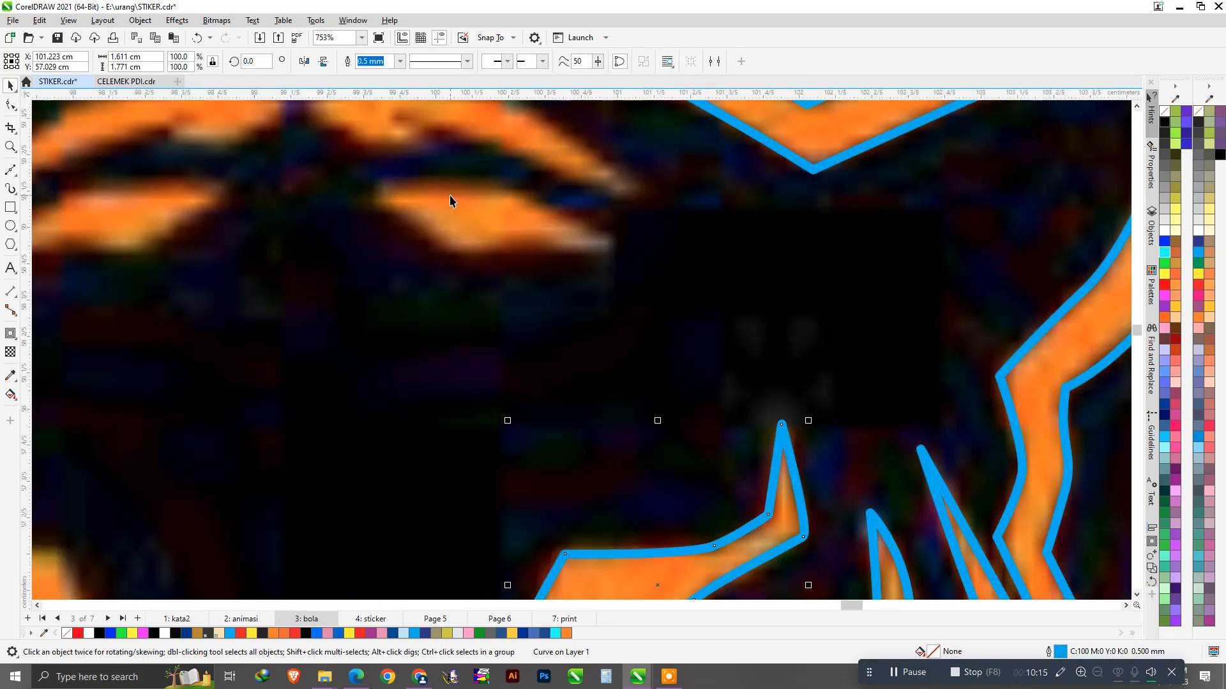
Step: Trace the lower right forehead marking as a closed Bézier curve, with its lower edge first and its arched upper edge last
key(space)
click(369, 191)
mouse_move(436, 236)
mouse_down()
mouse_move(454, 252)
mouse_move(543, 247)
mouse_up()
double_click(611, 250)
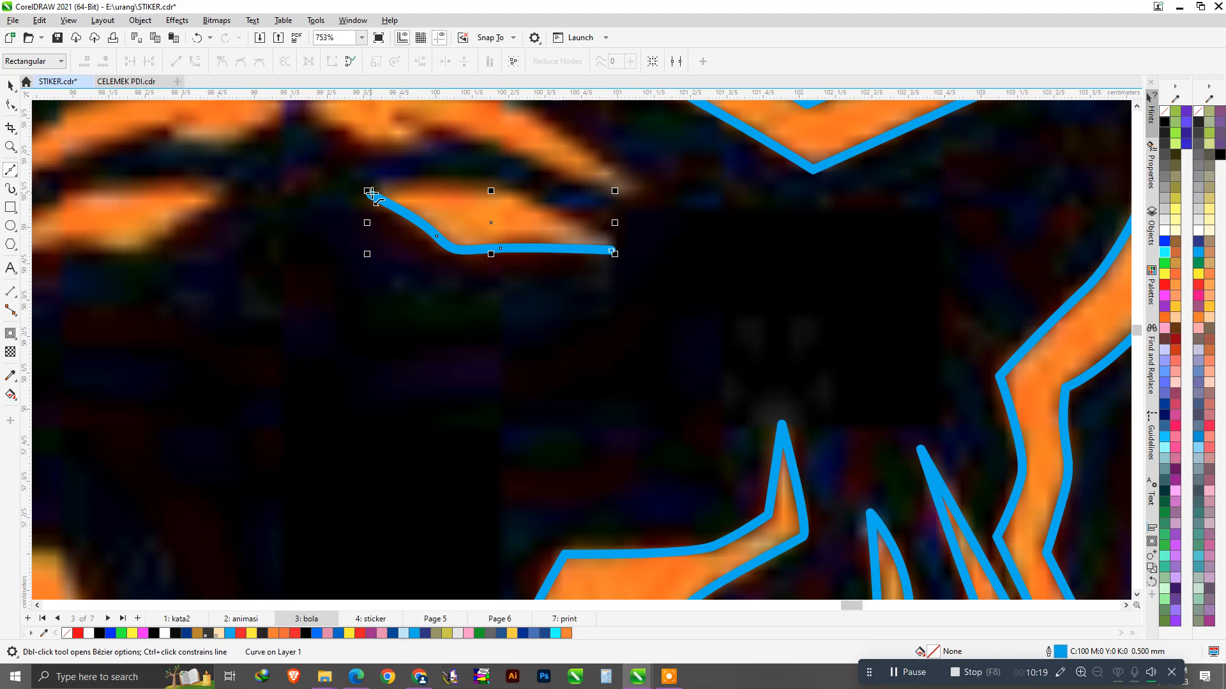
drag(369, 192, 539, 164)
click(610, 250)
scroll(485, 309, down, 1)
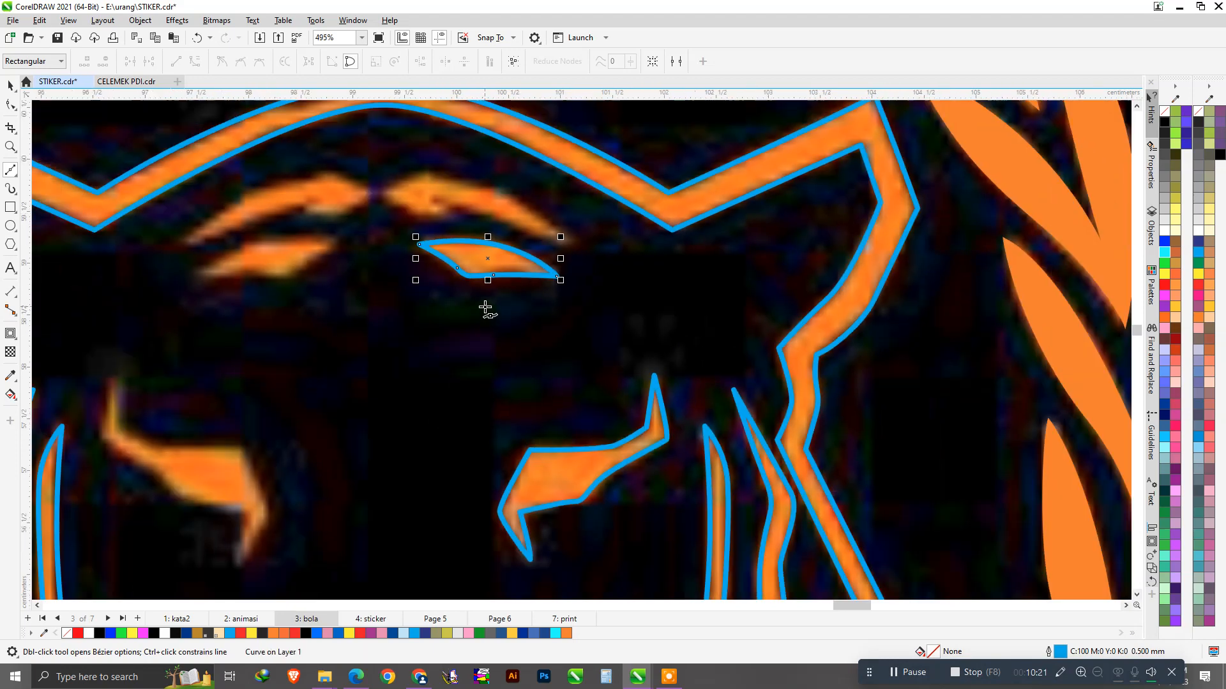
Step: Trace the upper right forehead marking as a closed Bézier curve, including its inner notch and pointed outer tip
scroll(450, 198, up, 2)
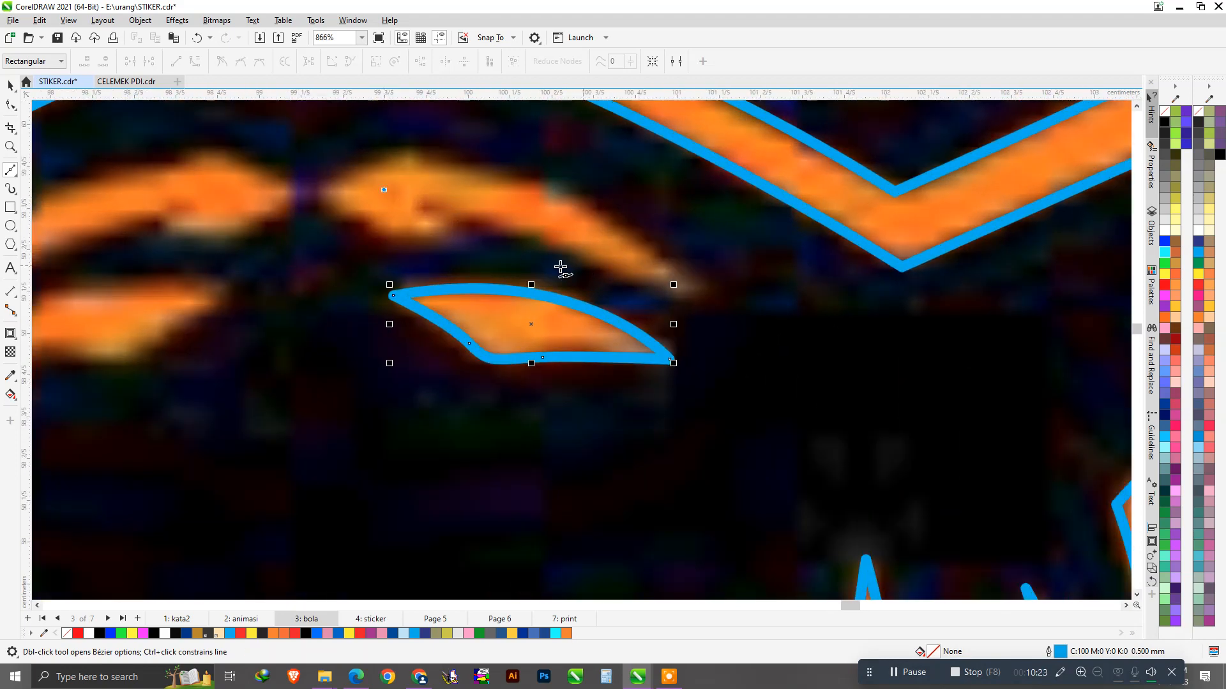
click(442, 228)
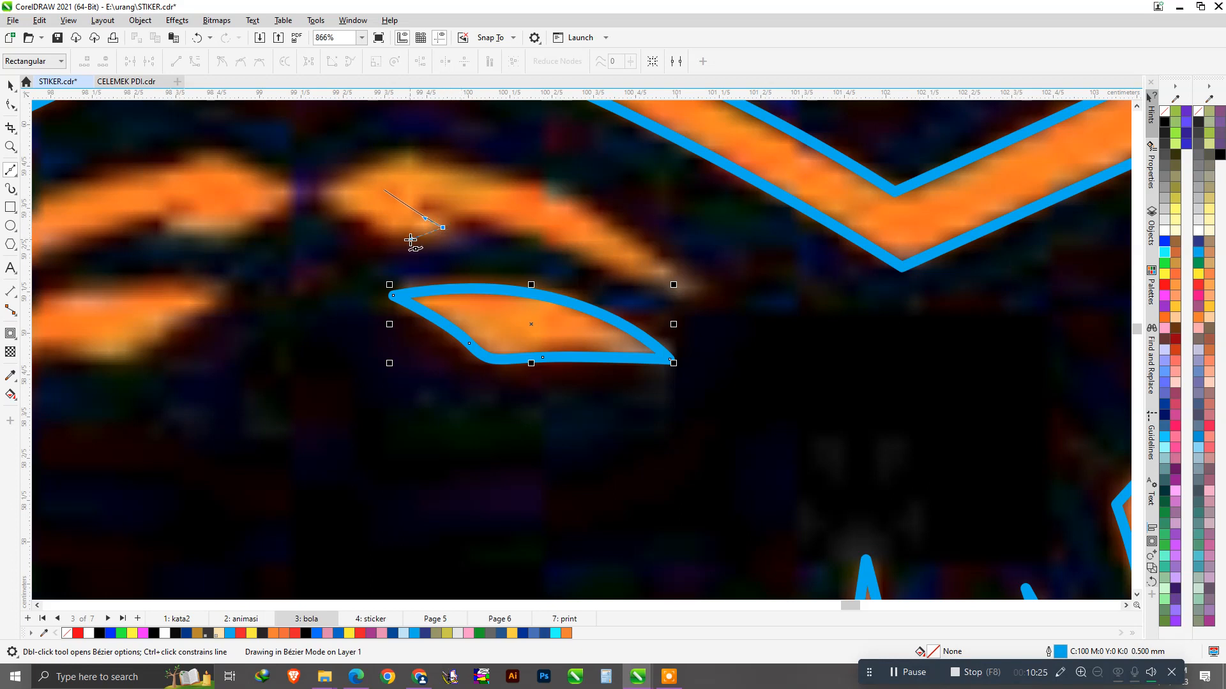
drag(325, 194, 370, 159)
drag(548, 193, 640, 234)
click(692, 289)
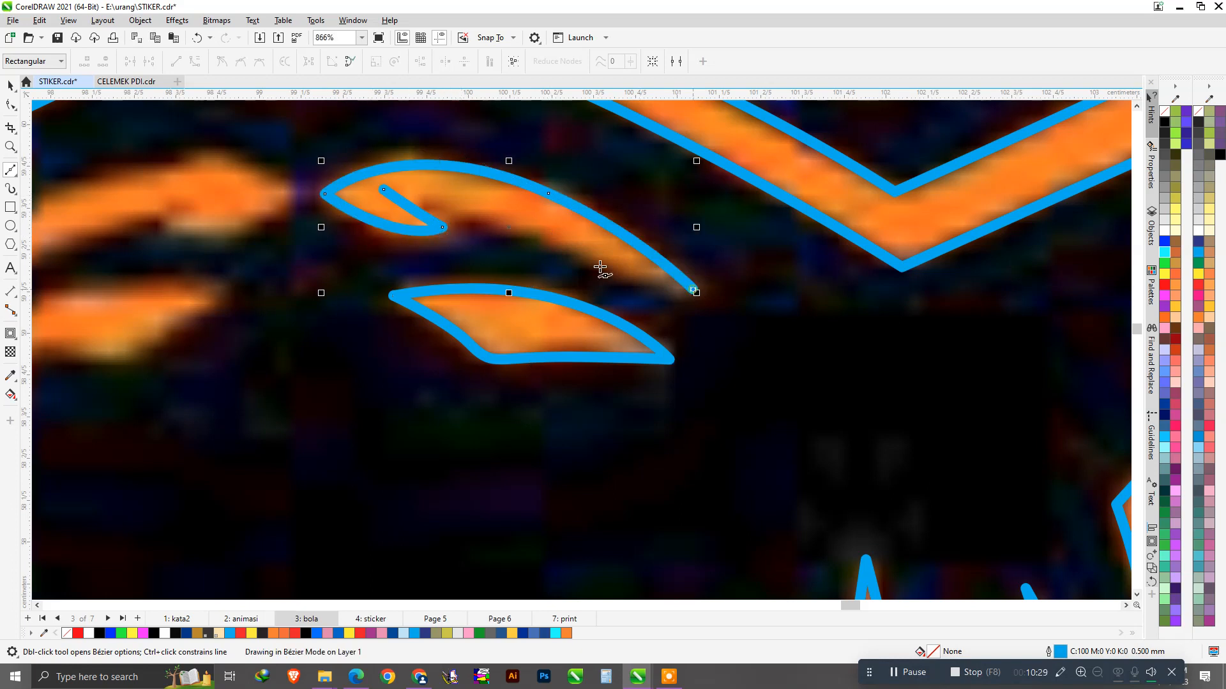
click(384, 190)
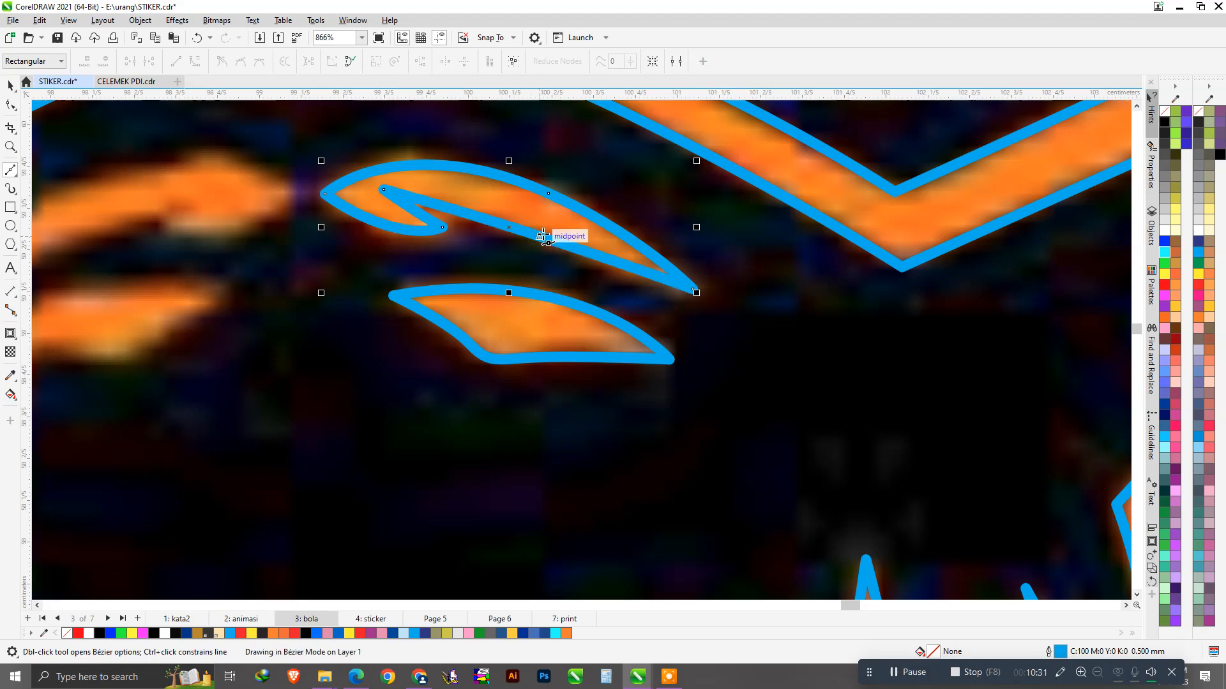
Step: Group the right eye with both forehead markings, duplicate the group, mirror it horizontally and align the copy over the left half
scroll(529, 230, down, 1)
key(space)
scroll(498, 217, down, 2)
shift+click(569, 433)
key(ctrl+g)
drag(580, 415, 384, 416)
click(307, 66)
drag(379, 261, 350, 262)
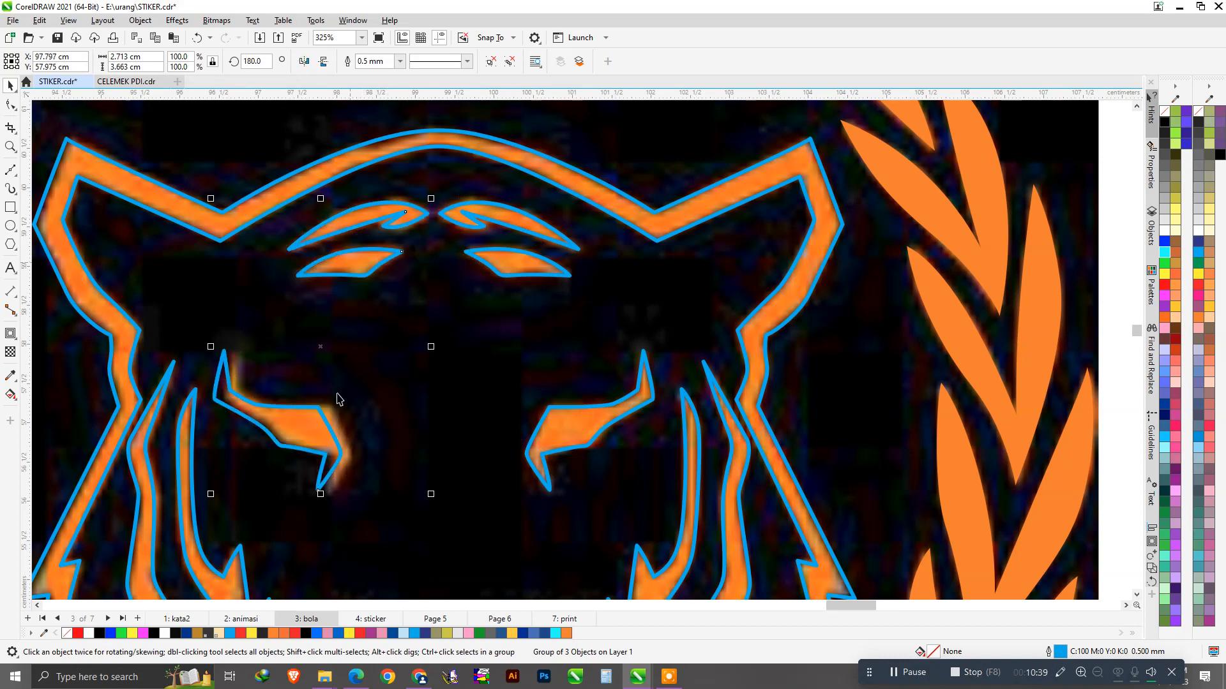
drag(302, 414, 309, 415)
scroll(406, 237, up, 1)
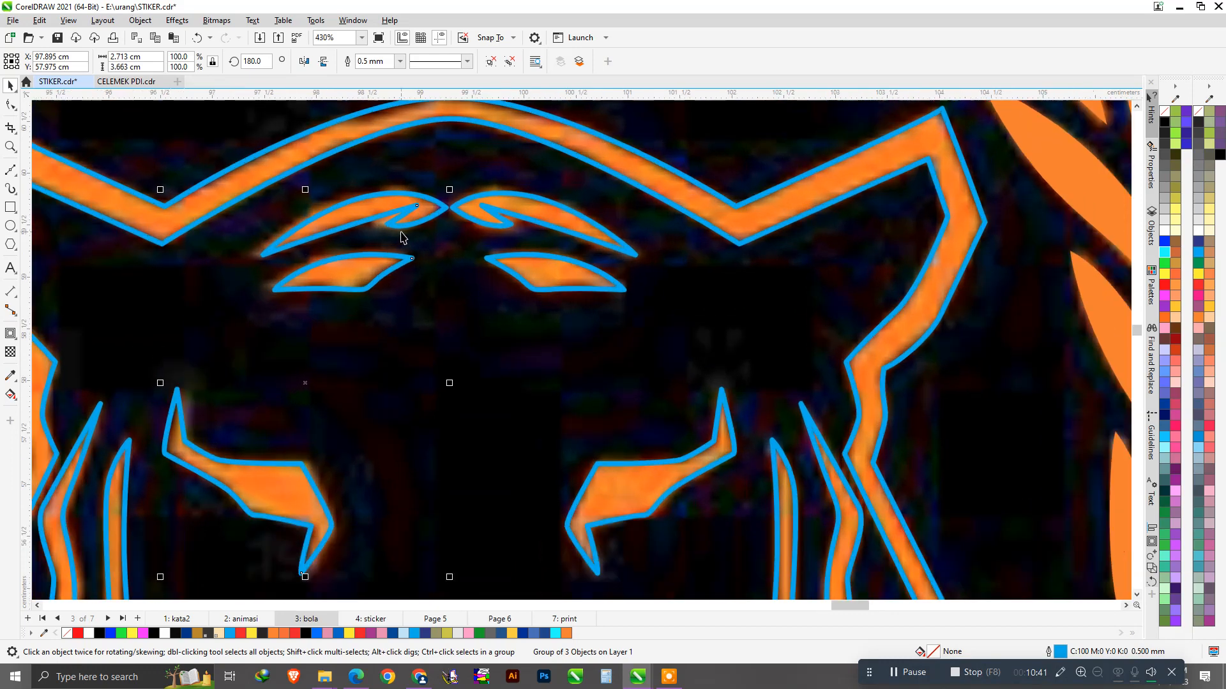
Step: Group the left and right sets of eyes and forehead markings together
scroll(403, 237, down, 4)
shift+click(464, 260)
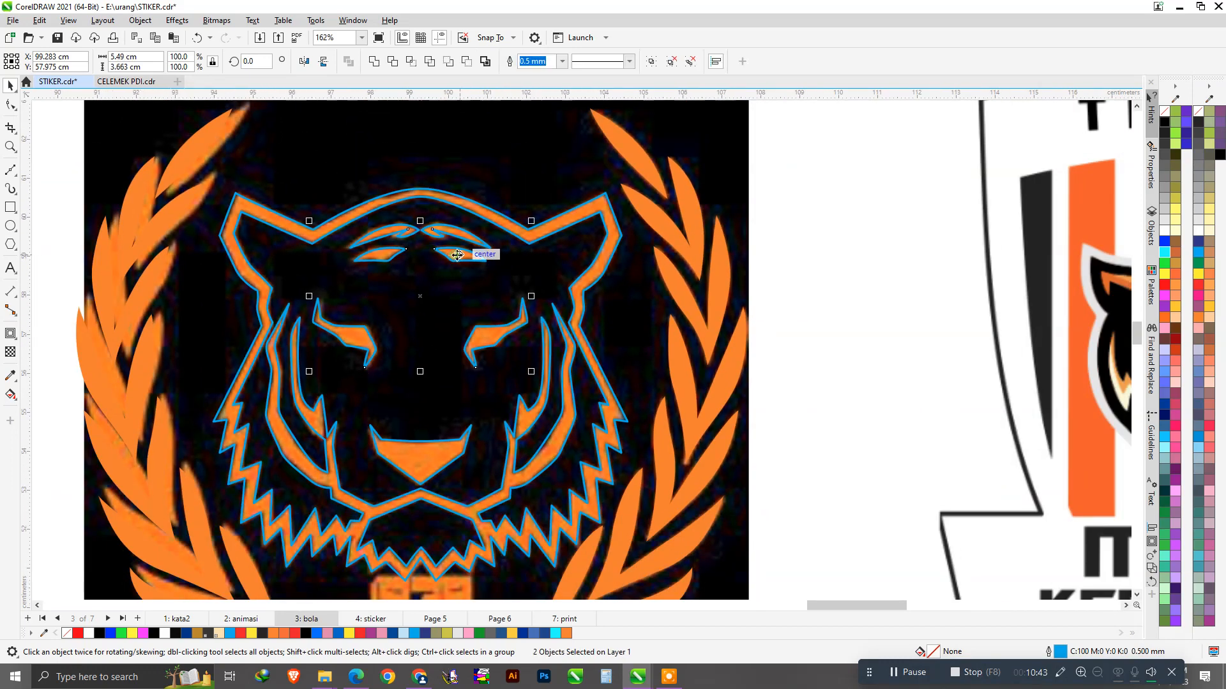
key(ctrl+g)
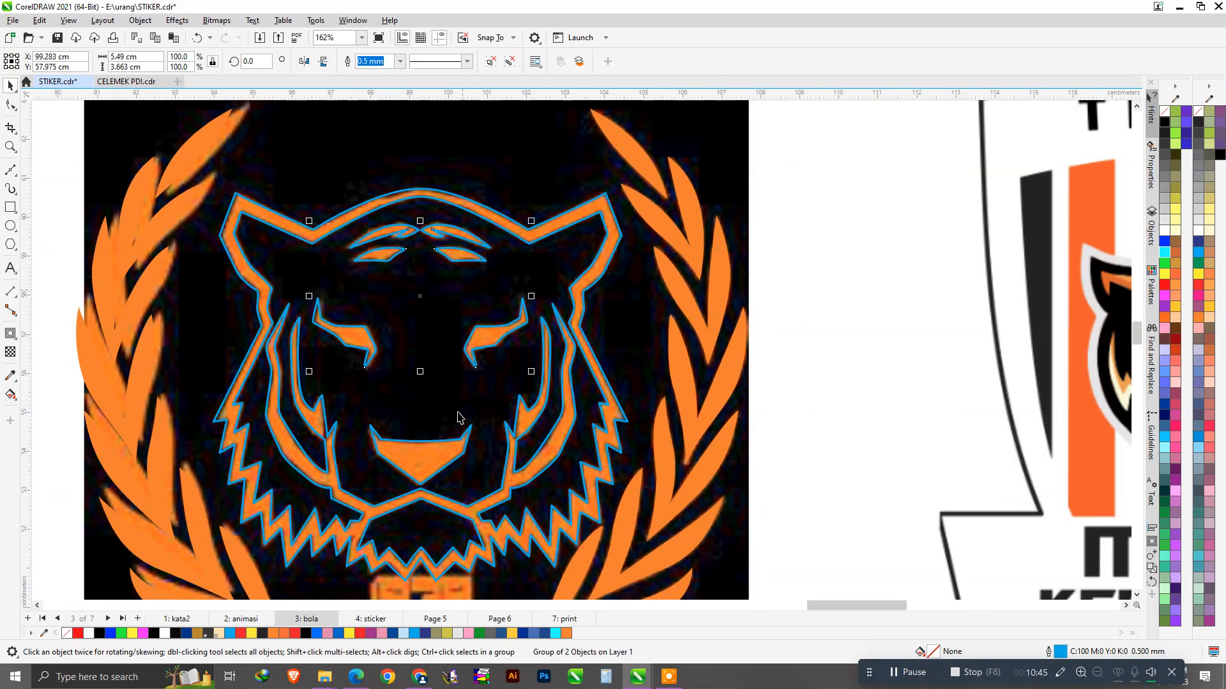
Step: Select the two large tiger head outline curves together and trim one with the other
click(438, 461)
click(805, 377)
click(505, 337)
shift+click(477, 387)
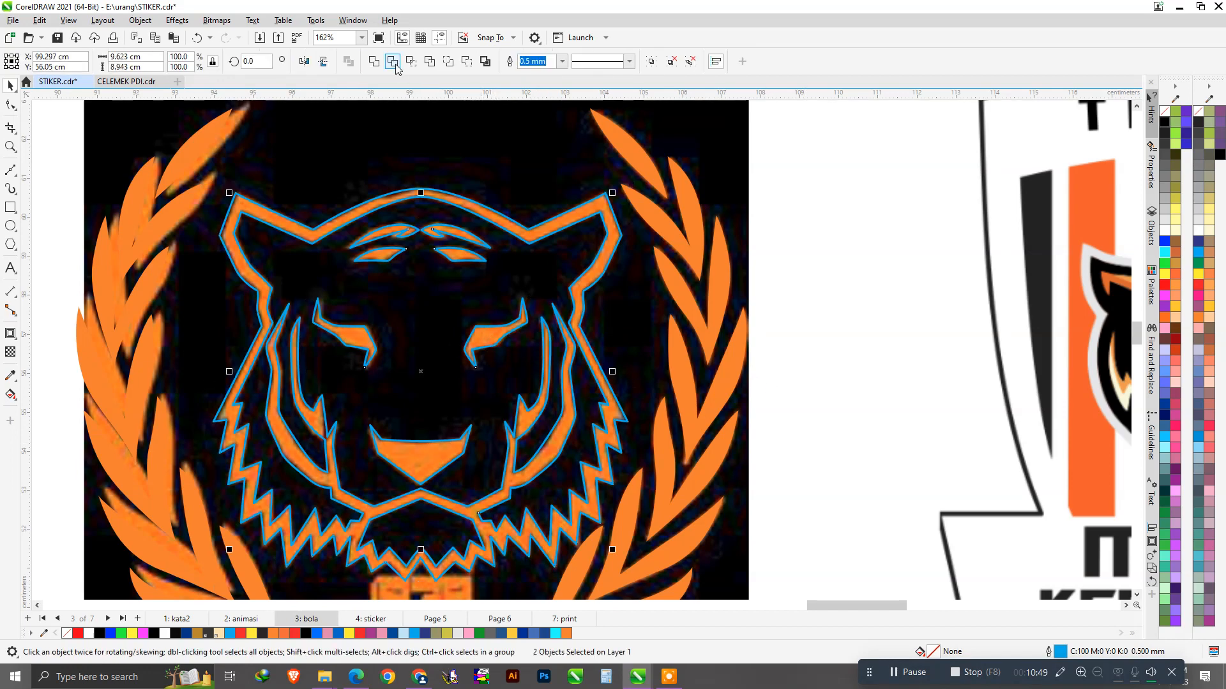
click(836, 337)
drag(487, 338, 568, 346)
key(ctrl+z)
scroll(549, 278, down, 1)
scroll(523, 444, up, 1)
scroll(522, 451, up, 2)
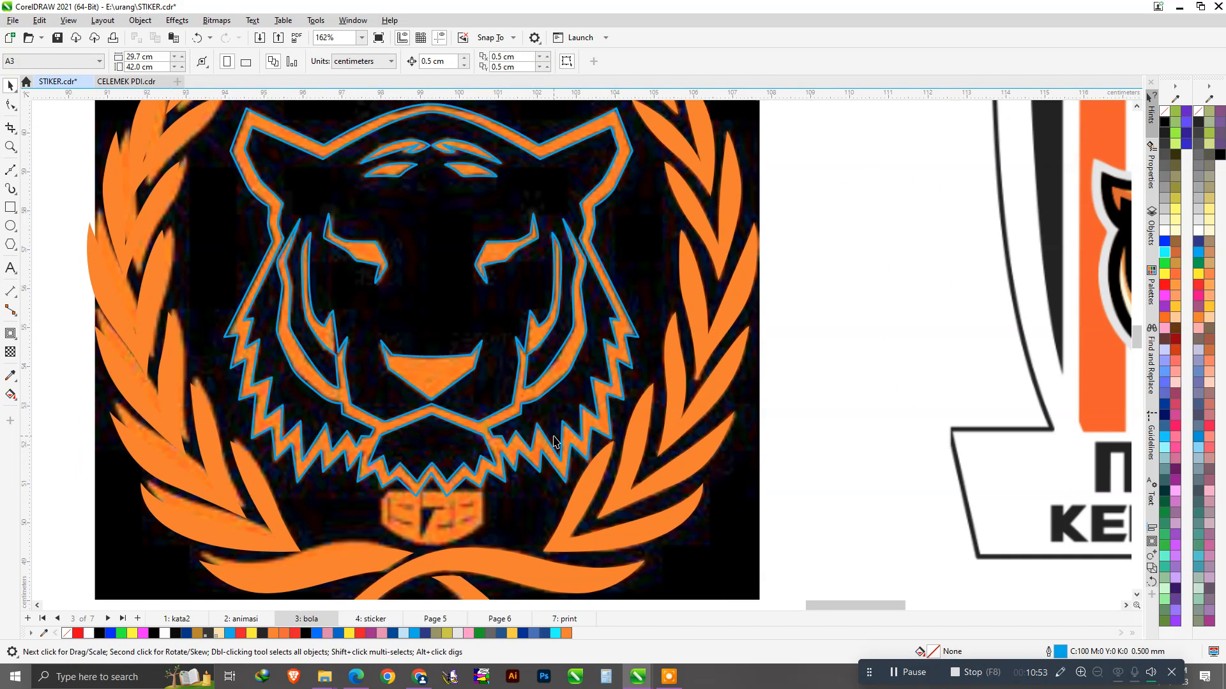
Step: Try to fill the nose with orange sampled from the laurel wreath
click(10, 376)
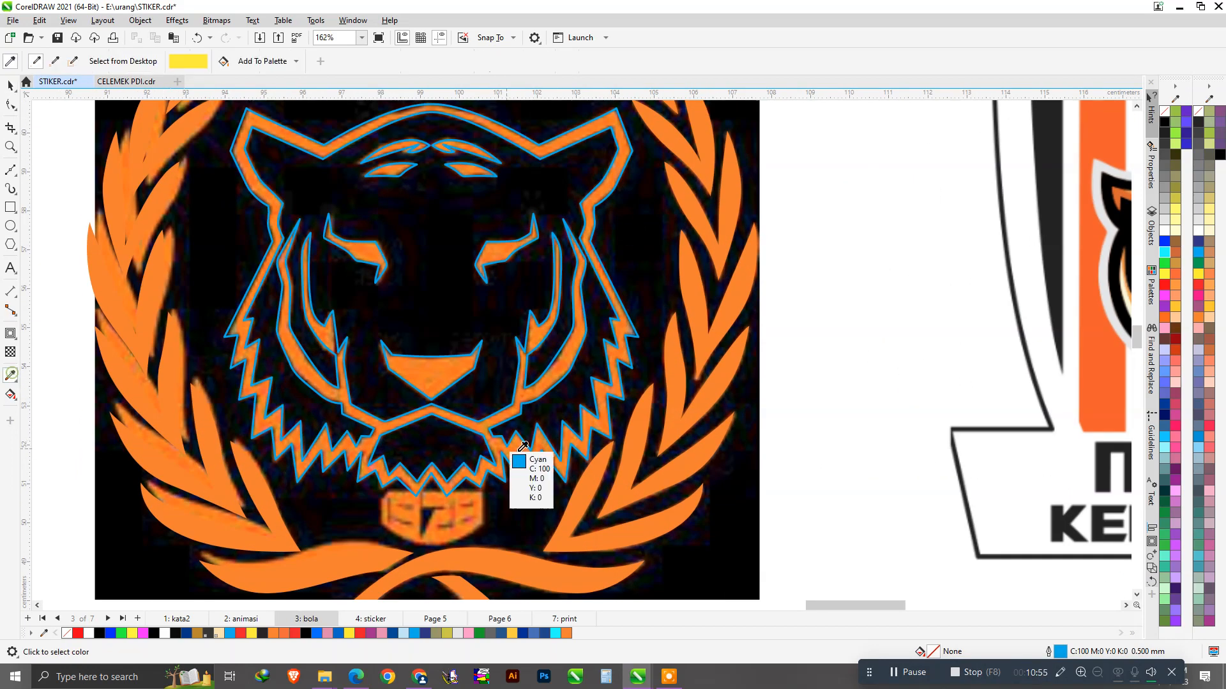
click(584, 492)
scroll(460, 415, up, 2)
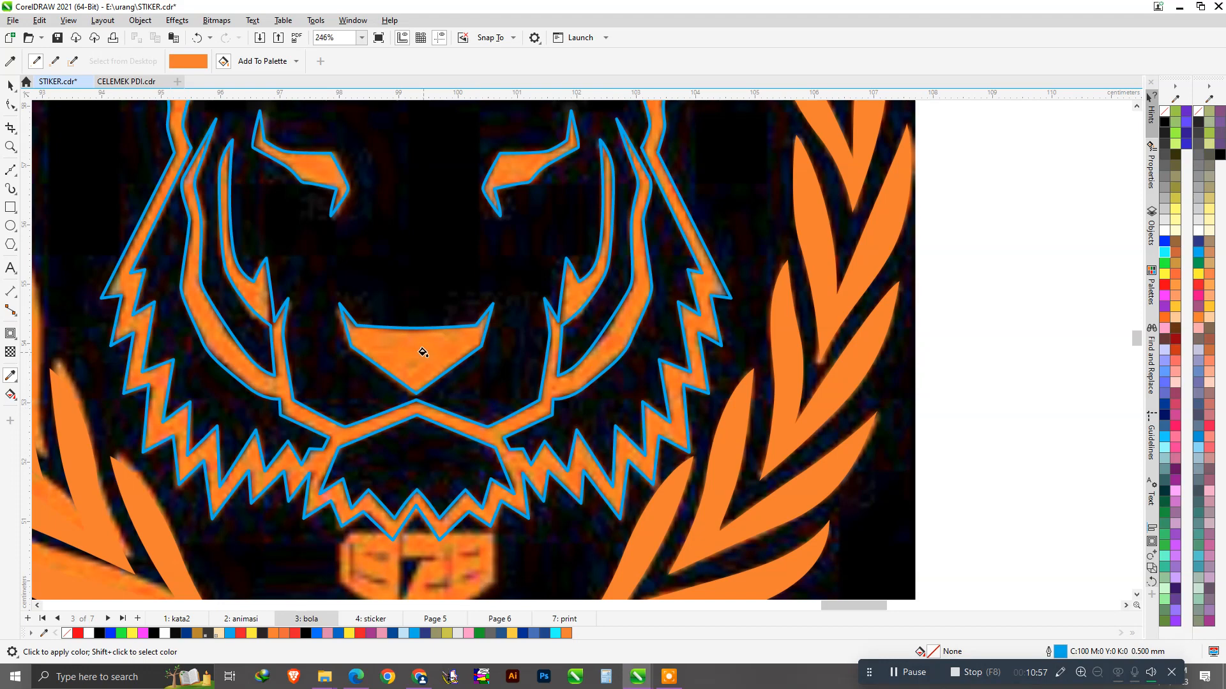
click(421, 360)
key(ctrl+z)
Step: Fill the inner muzzle shape with C100 M100 Y100 K100 black and apply the sampled black to the rest of the face interior
key(space)
click(418, 429)
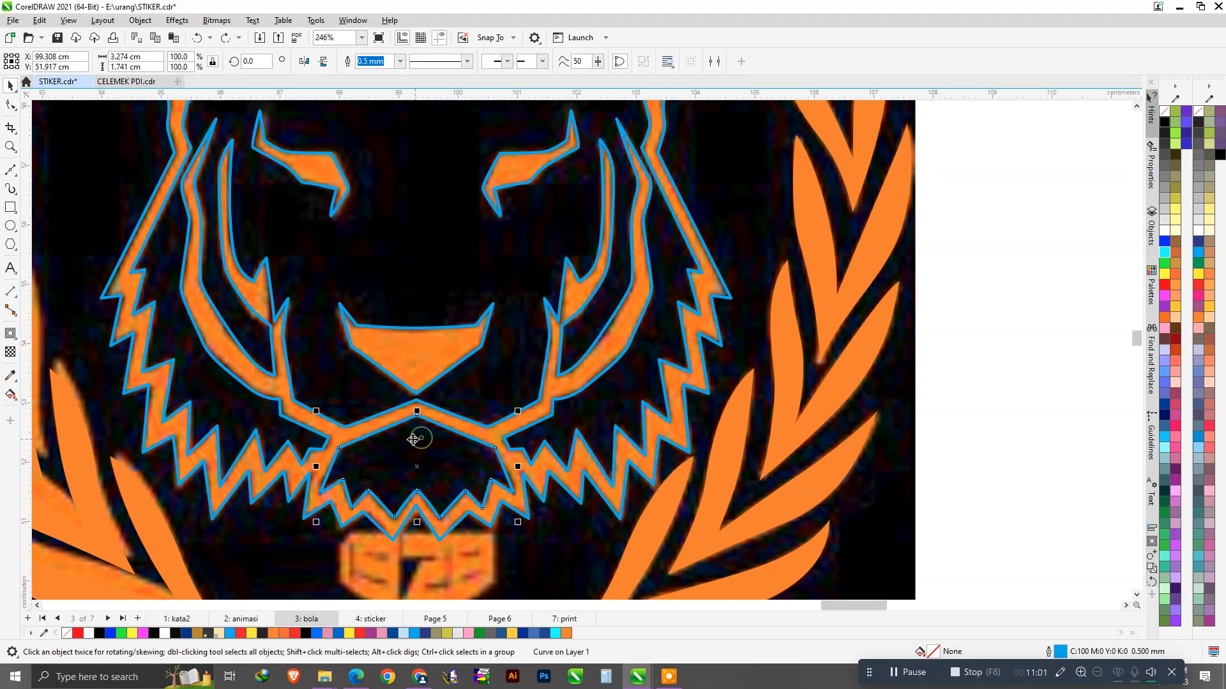
click(1220, 155)
key(space)
click(457, 445)
scroll(577, 415, down, 2)
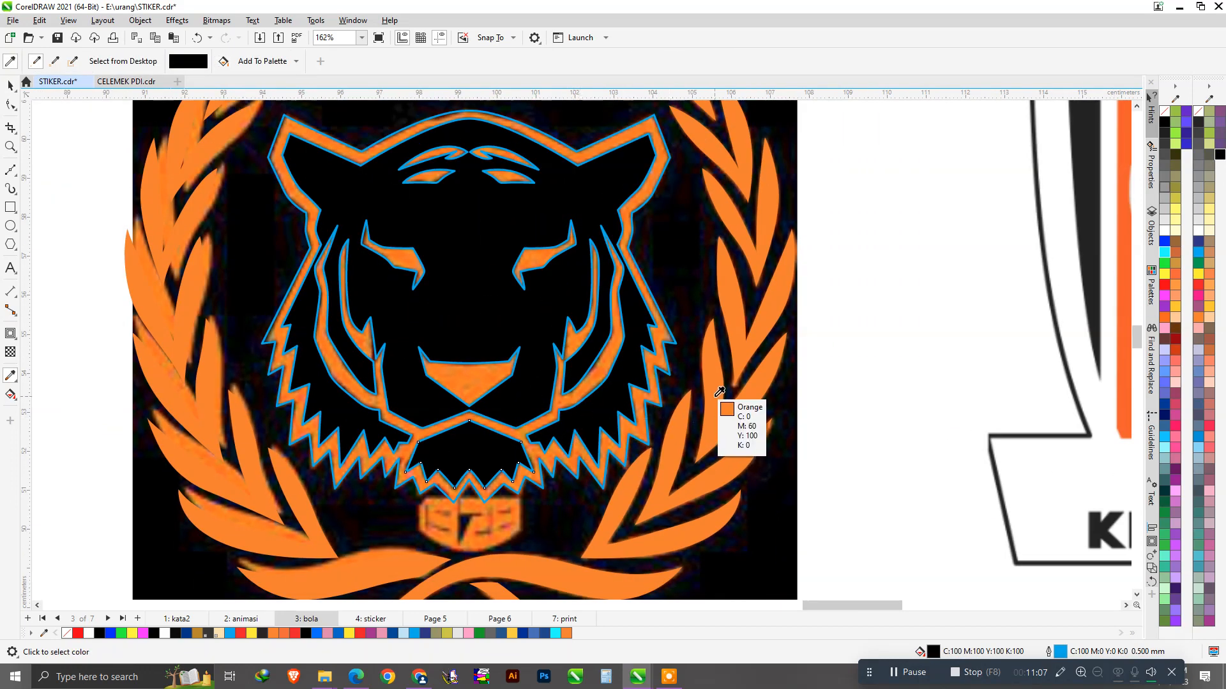
Step: Fill the tiger's line art with orange sampled from the wreath and remove the outlines from all tiger curves
shift+click(725, 416)
scroll(485, 377, down, 2)
key(space)
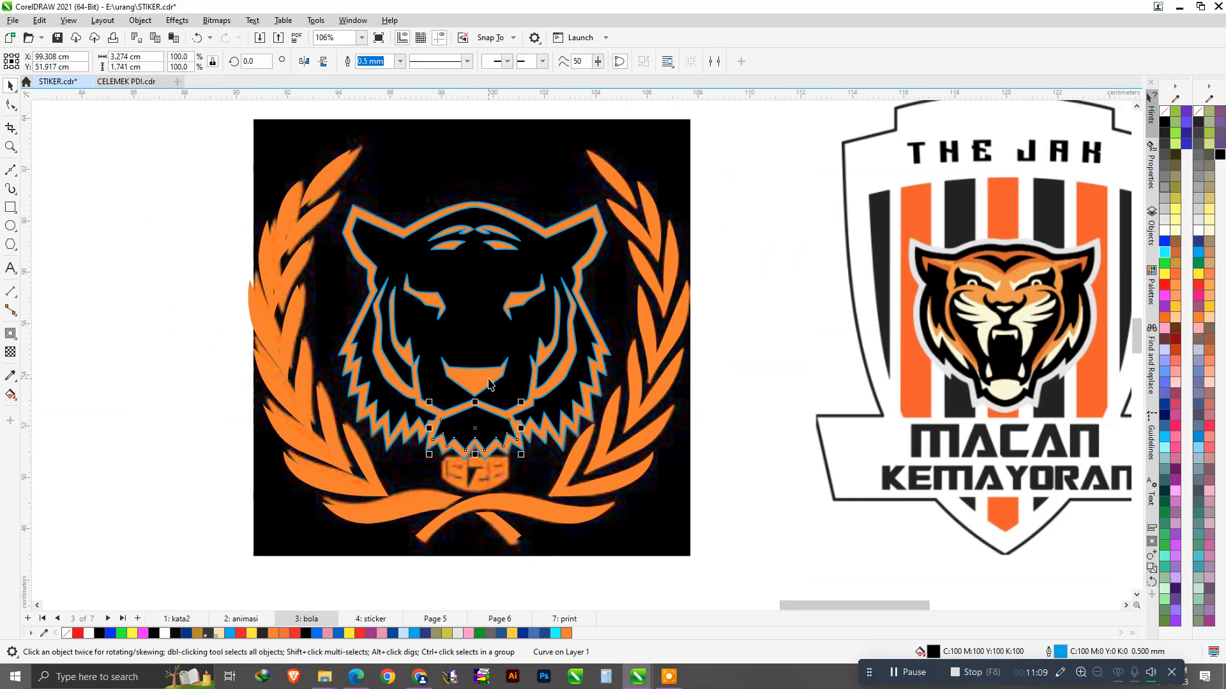
drag(181, 171, 690, 479)
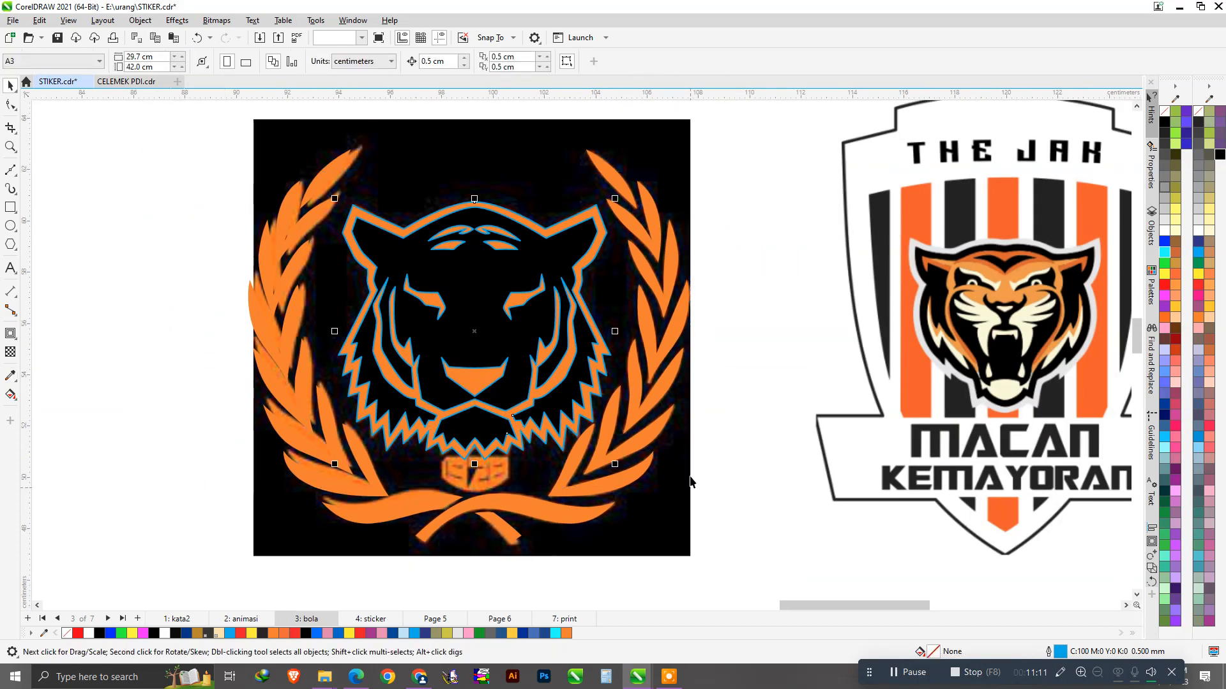
right_click(1168, 115)
click(747, 328)
Step: Add the artistic text "1928" just below the logo's black background
scroll(457, 415, up, 2)
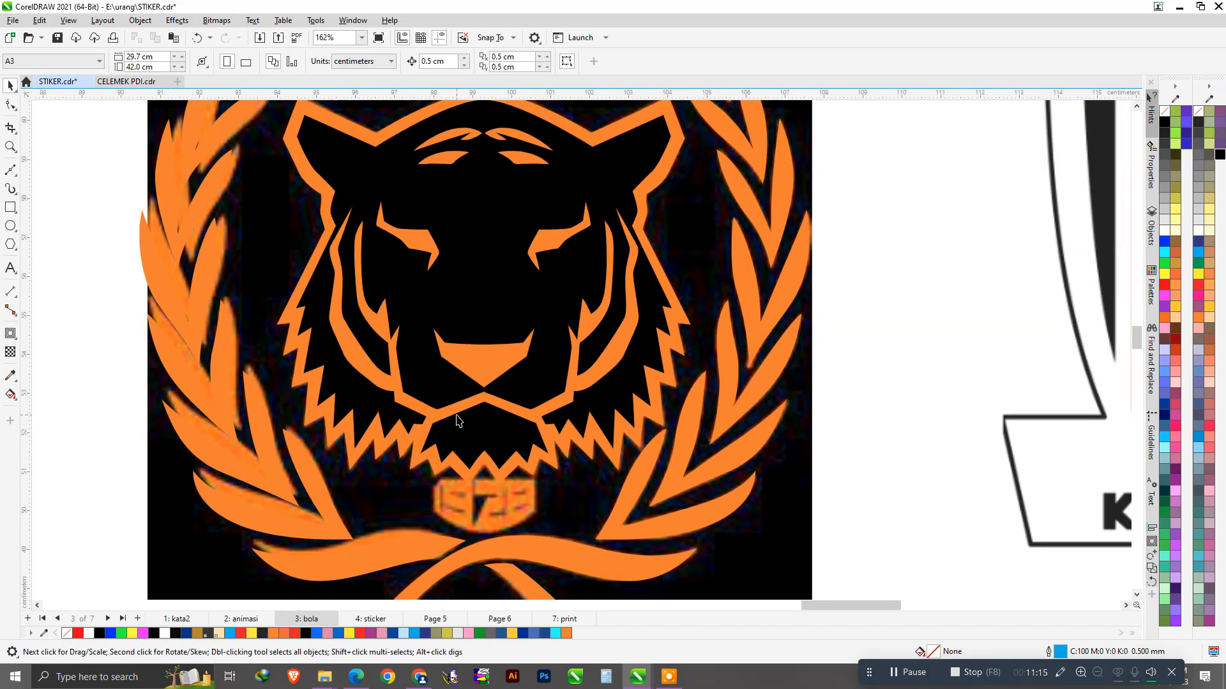
scroll(457, 421, down, 1)
scroll(473, 460, up, 1)
scroll(488, 498, down, 1)
scroll(480, 501, up, 1)
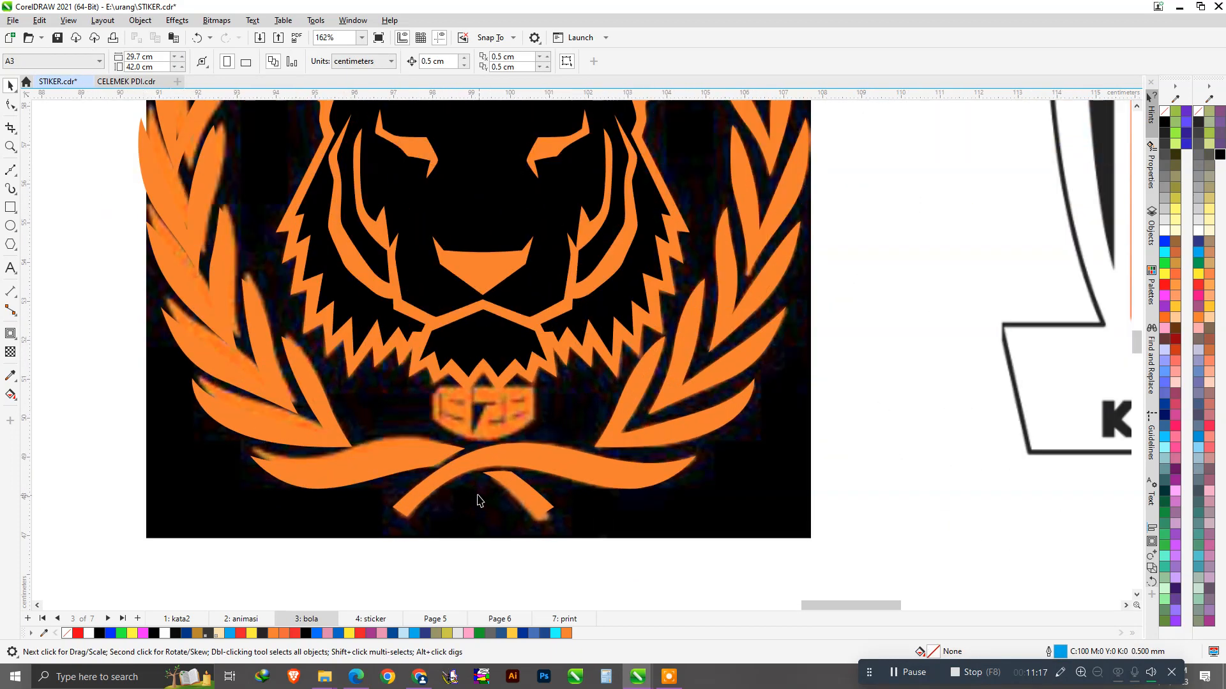
click(11, 268)
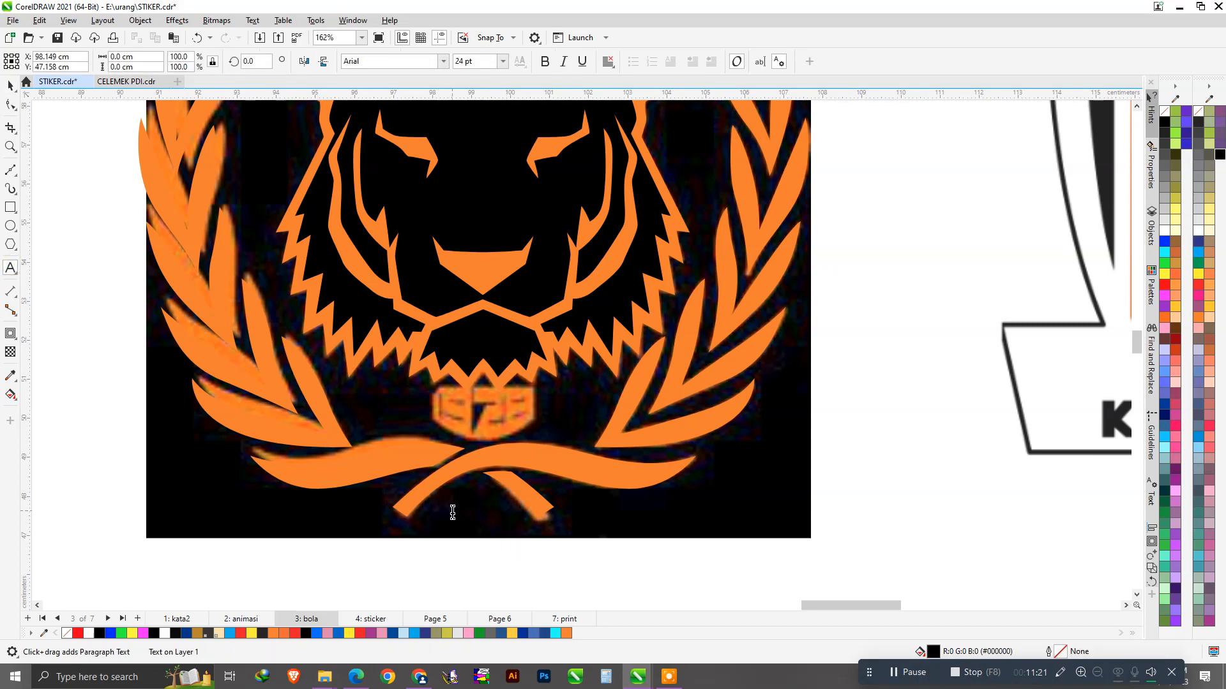
scroll(453, 513, up, 1)
scroll(456, 517, down, 2)
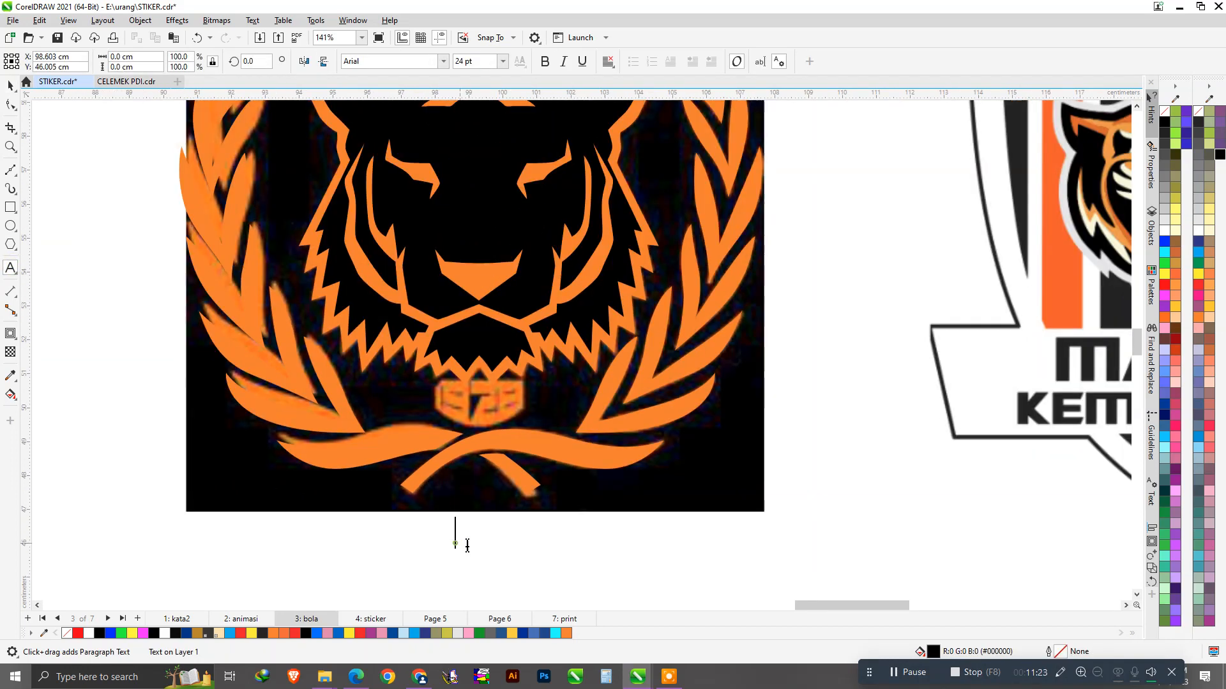
text(1928)
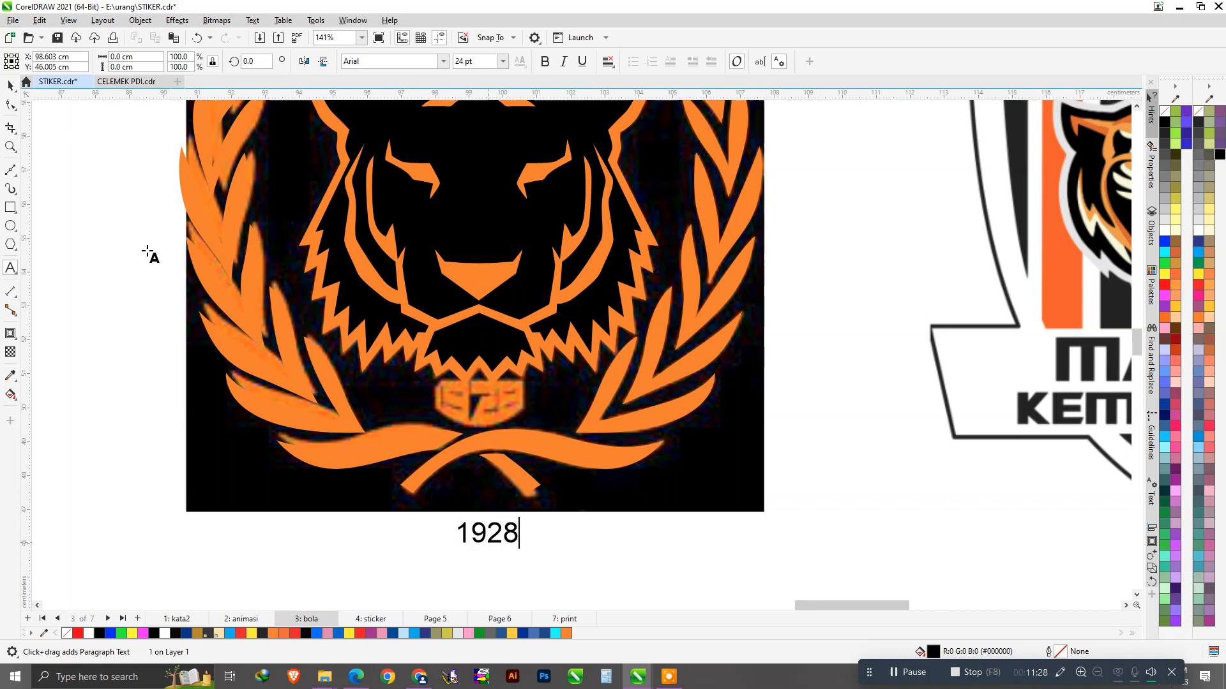
click(12, 104)
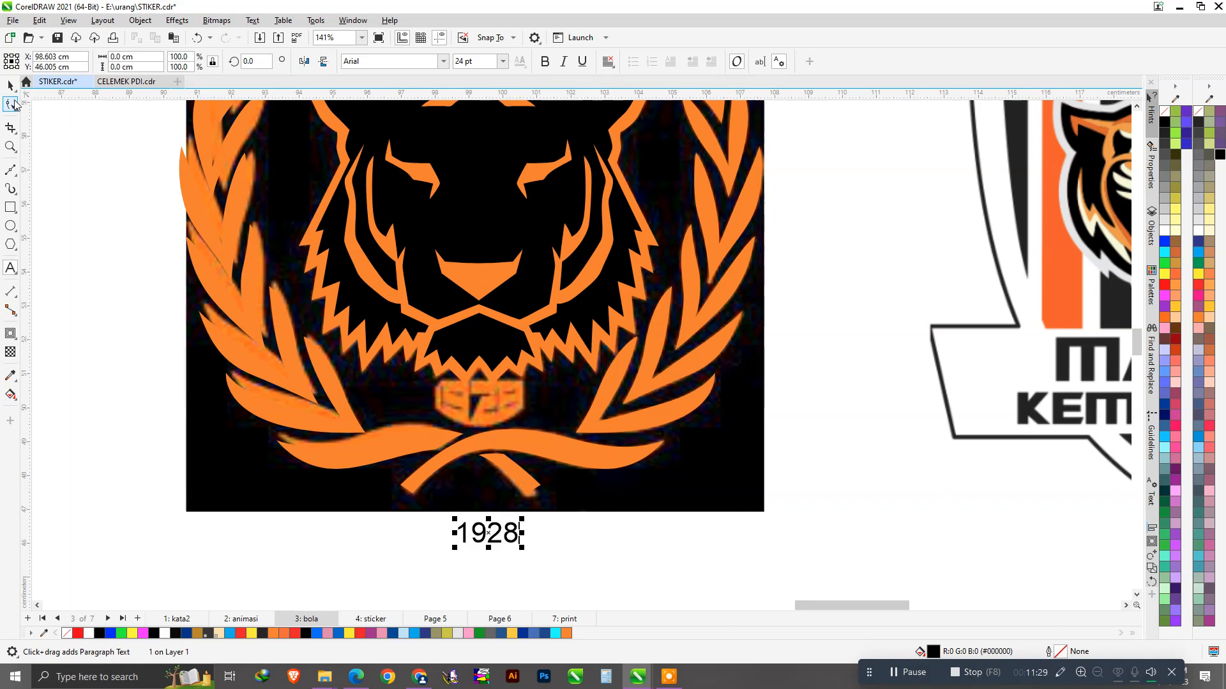
click(10, 85)
scroll(491, 535, down, 2)
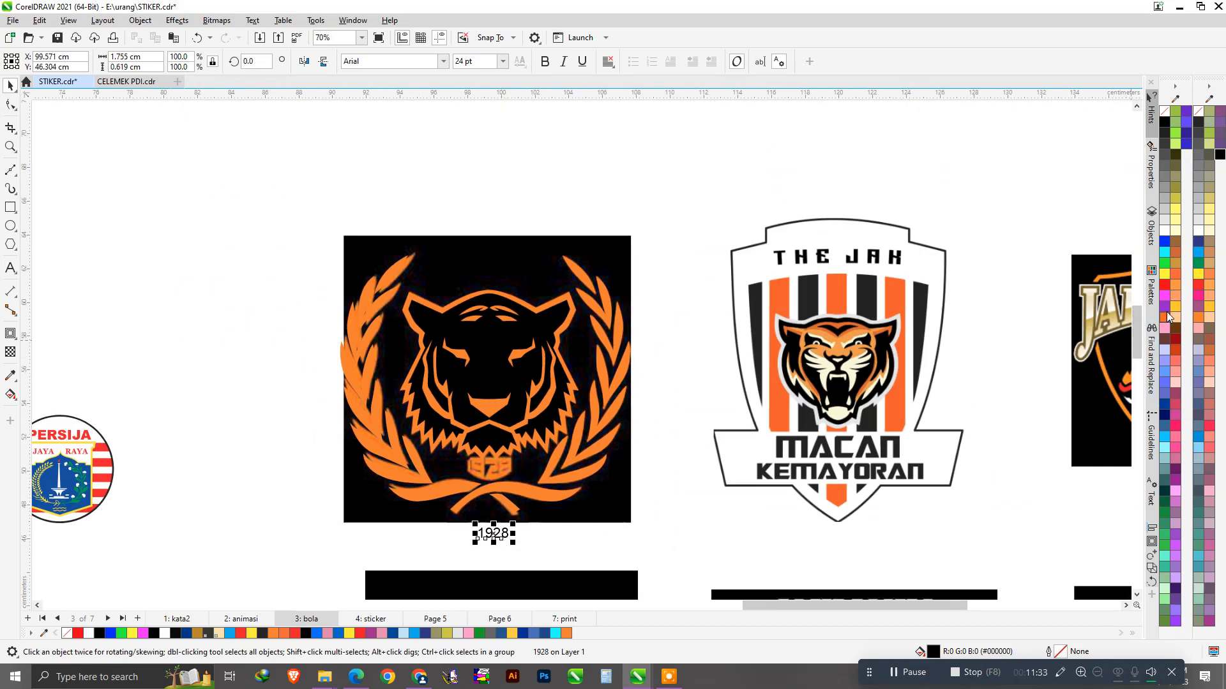
Step: Fill the 1928 text with red and place it below the crossed ribbon inside the black background
drag(494, 534, 481, 279)
right_click(481, 278)
scroll(492, 511, up, 4)
click(493, 565)
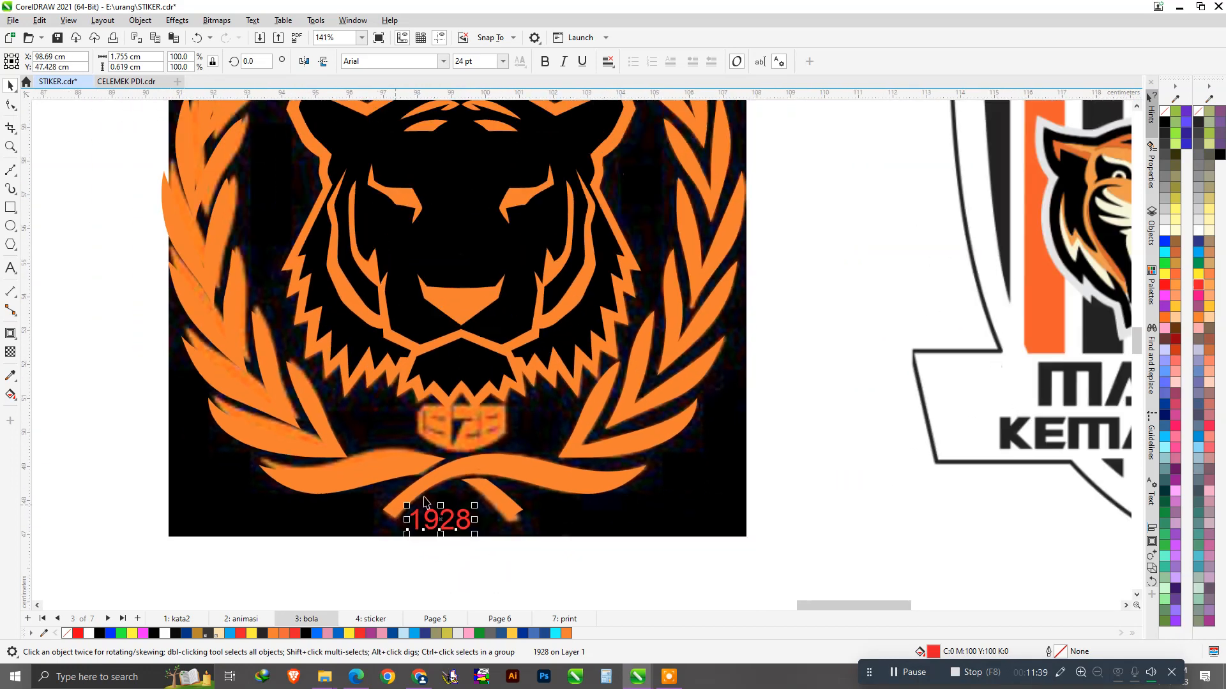
Step: Set the font of the 1928 text to BatmanForeverAlternate
scroll(486, 447, down, 2)
scroll(466, 420, up, 3)
scroll(449, 493, down, 3)
scroll(449, 493, up, 2)
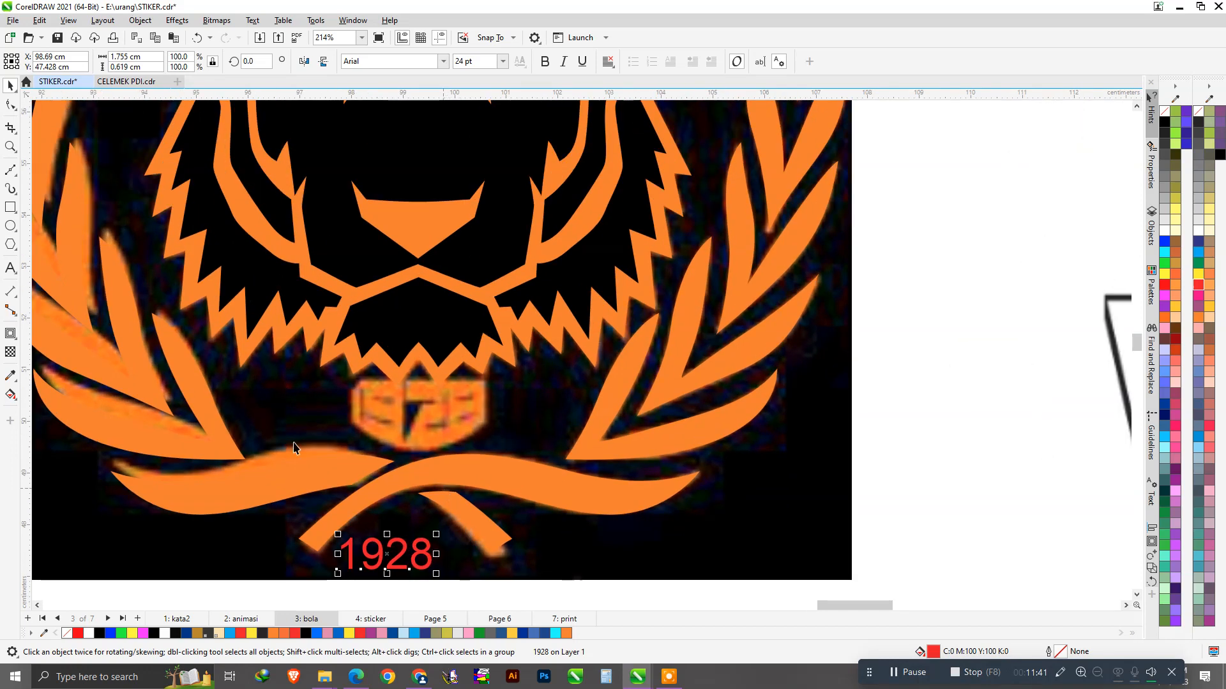
scroll(361, 458, down, 2)
scroll(360, 458, up, 1)
scroll(361, 458, down, 2)
scroll(467, 337, up, 3)
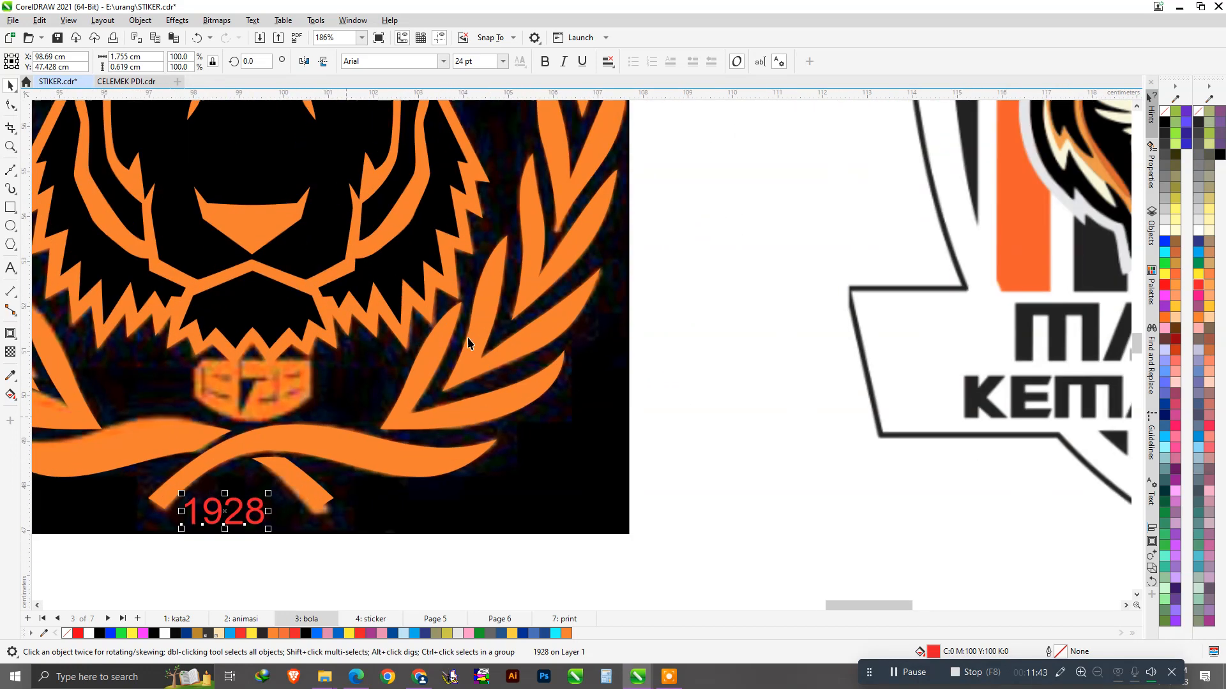
click(443, 61)
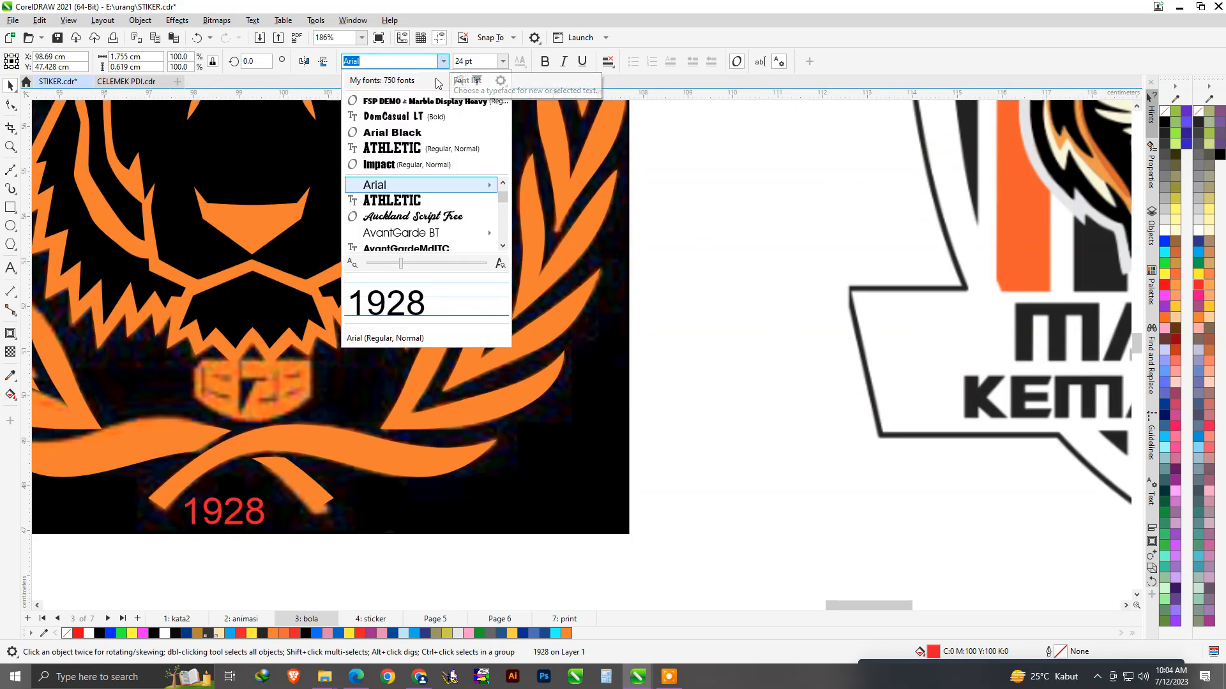
scroll(418, 191, down, 4)
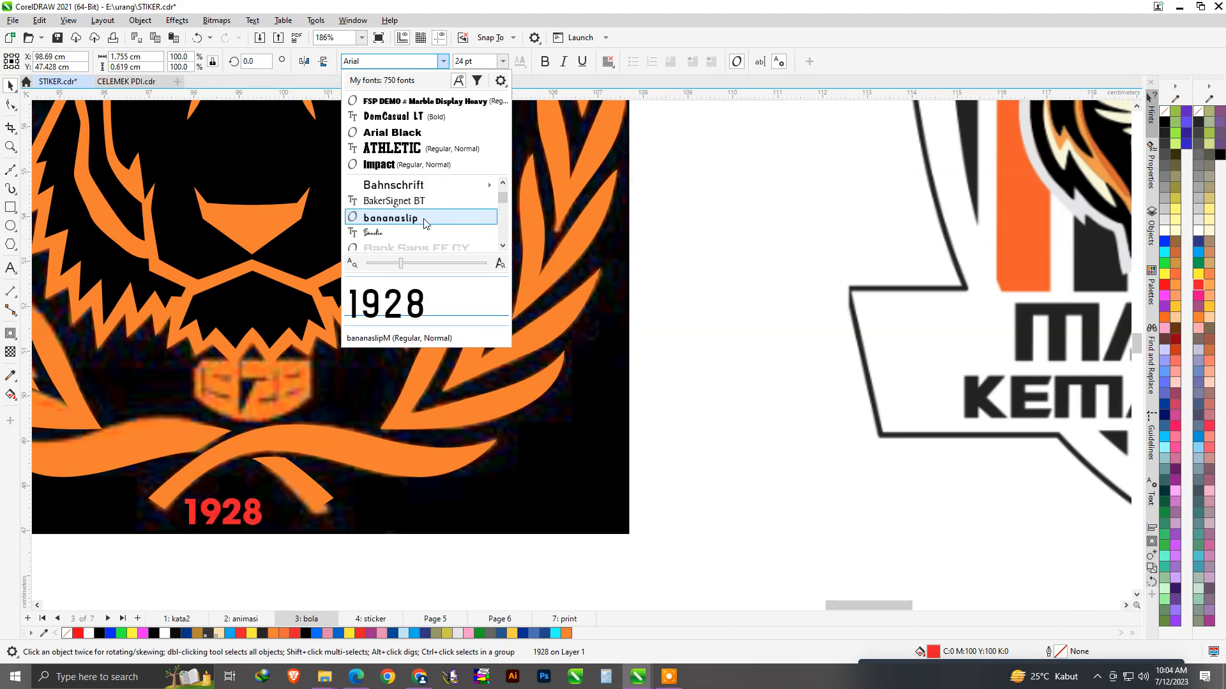
click(423, 219)
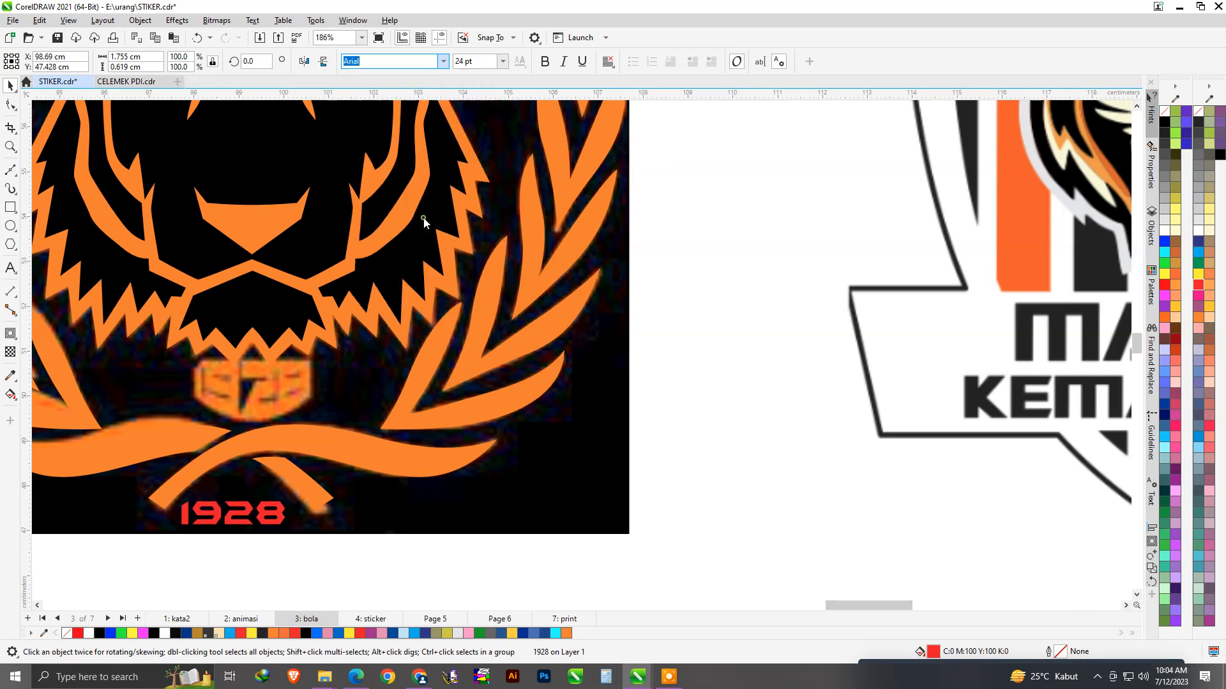
Step: Move the 1928 text over the bitmap year below the muzzle and stretch it to about 2.63 × 1.13 cm
scroll(245, 451, up, 1)
drag(241, 522, 254, 438)
scroll(247, 371, up, 2)
scroll(256, 429, down, 1)
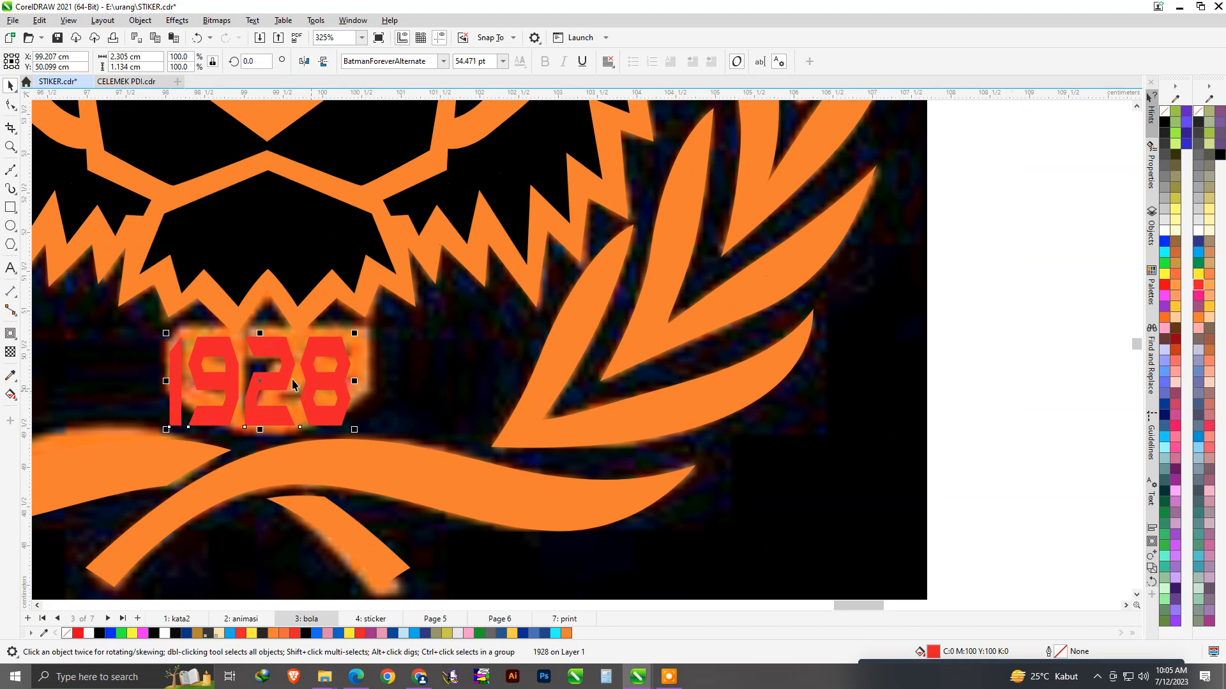
scroll(292, 383, up, 2)
drag(291, 344, 291, 341)
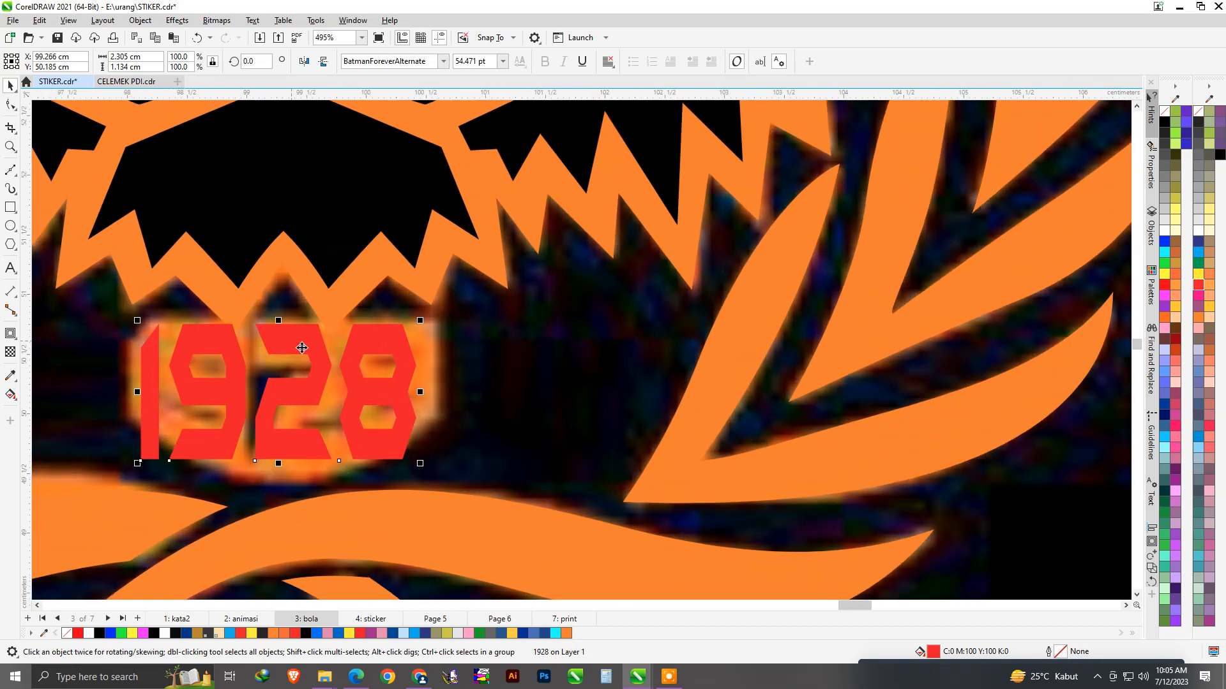
drag(423, 394, 445, 394)
drag(139, 392, 125, 392)
Step: Fill the stretched 1928 text below the muzzle with the logo's orange, C:0 M:60 Y:100 K:0
scroll(304, 416, down, 3)
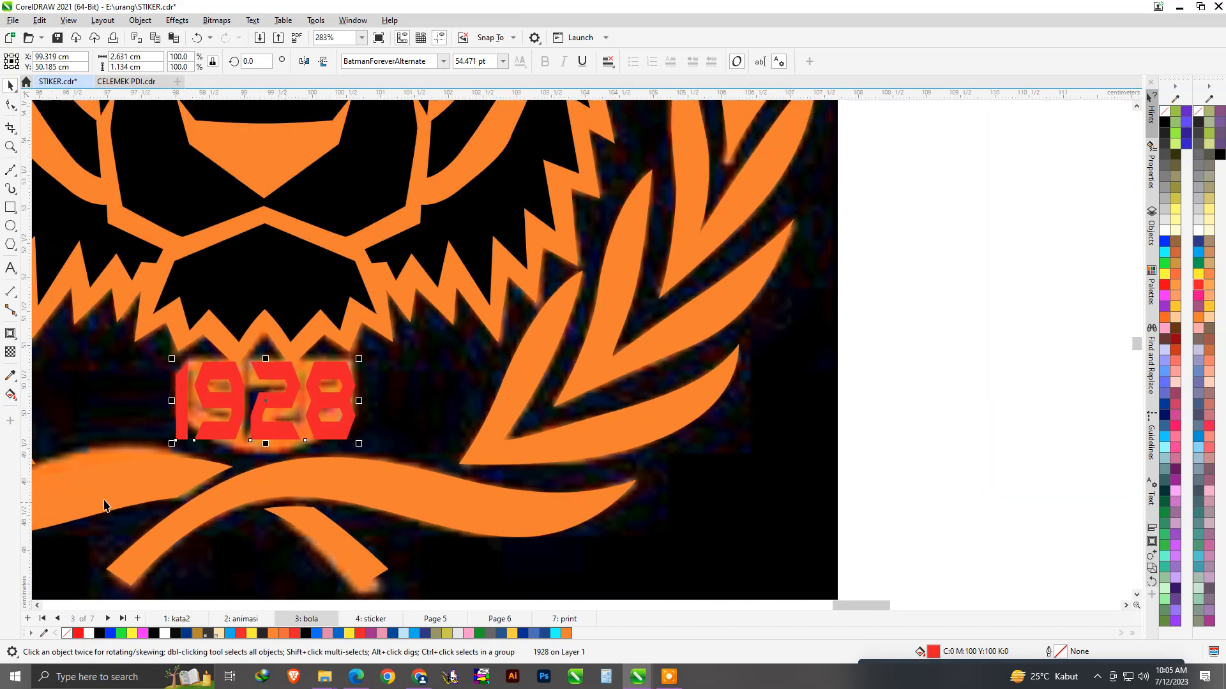
click(11, 376)
scroll(359, 406, up, 2)
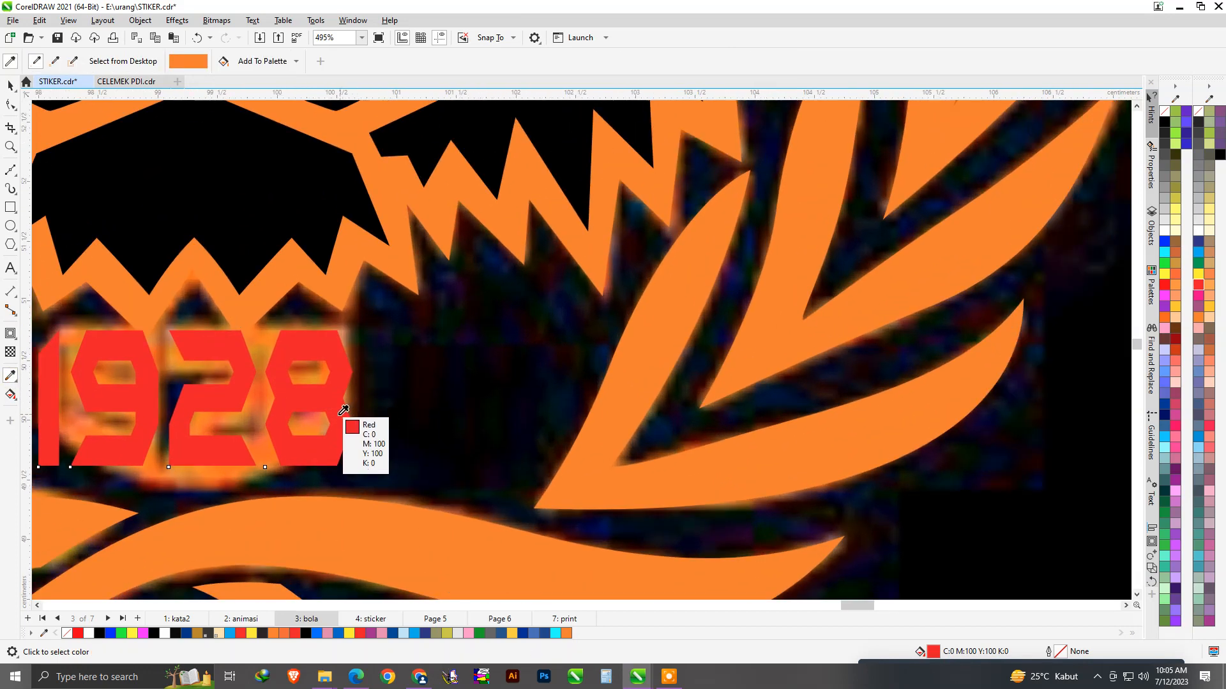
shift+click(332, 418)
scroll(367, 502, down, 10)
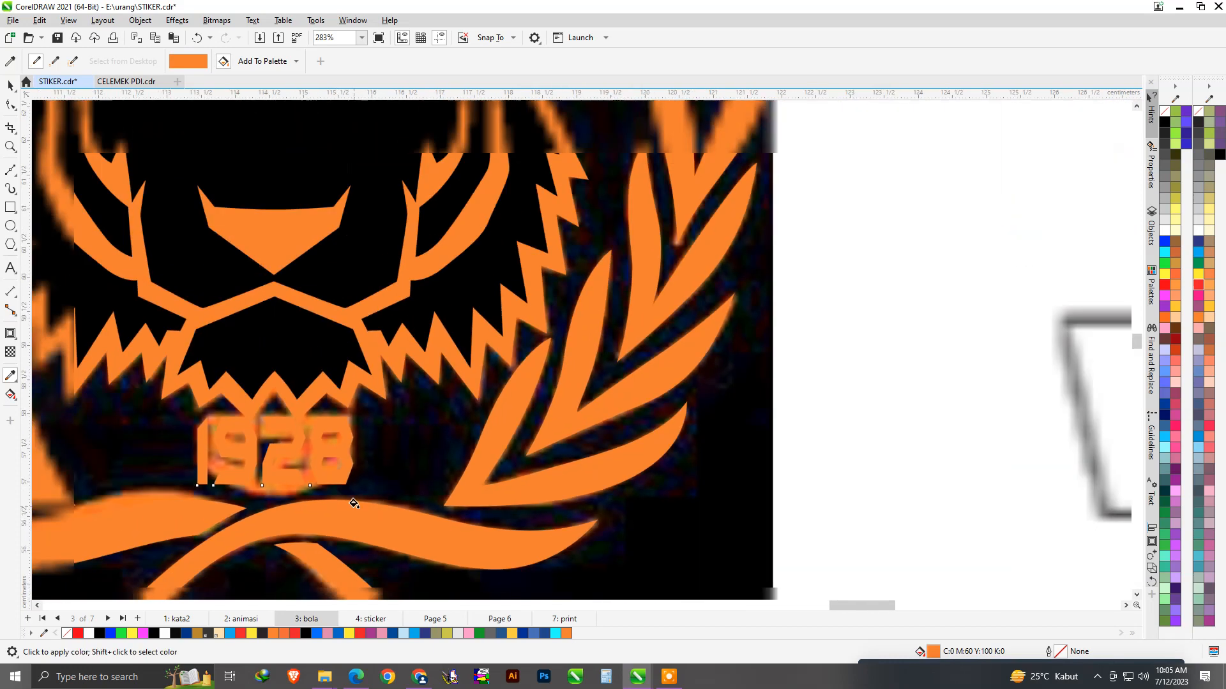
Step: Set the font of the red Arial 1928 text above the tiger's head to BatmanForeverAlternate
scroll(309, 262, up, 4)
key(space)
click(328, 275)
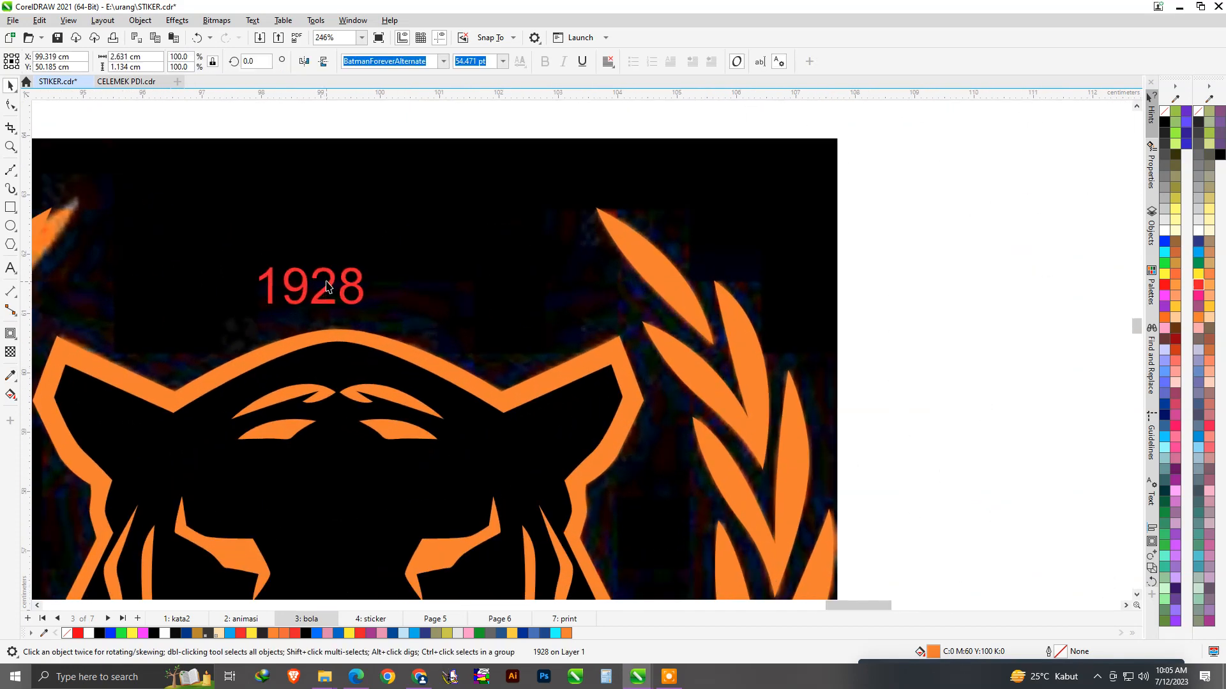
click(442, 60)
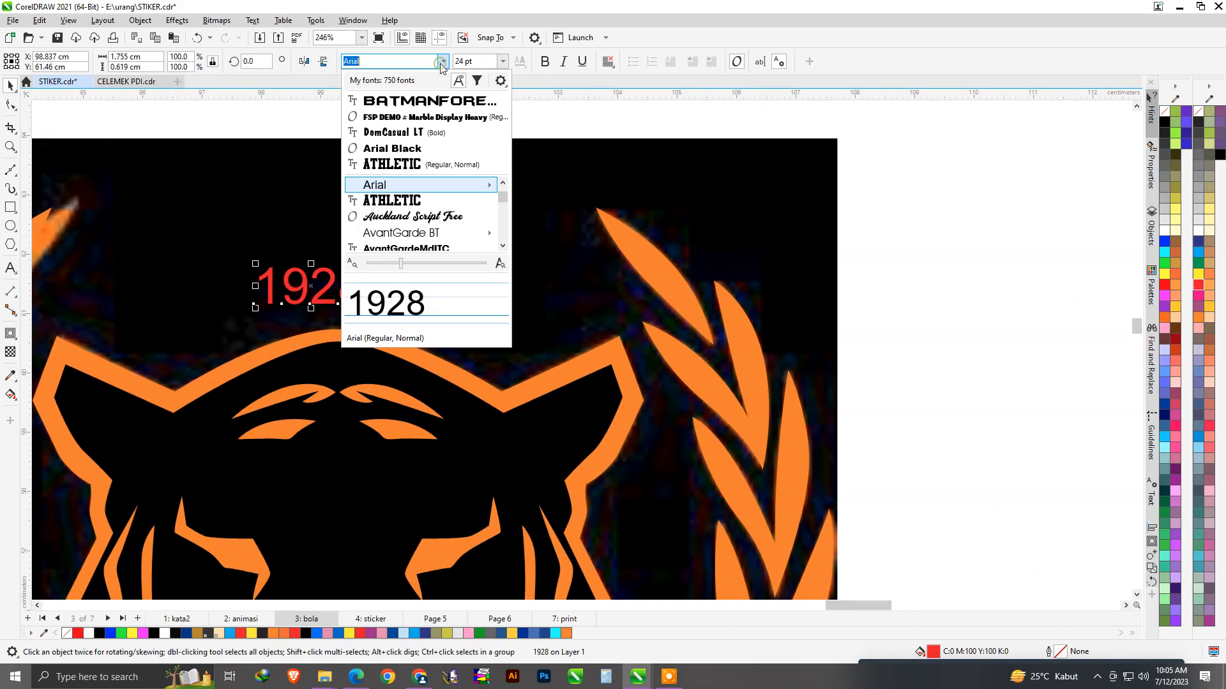
click(431, 101)
Step: Replace the wording of the red text above the tiger's head with "THE JAK"
scroll(376, 258, down, 4)
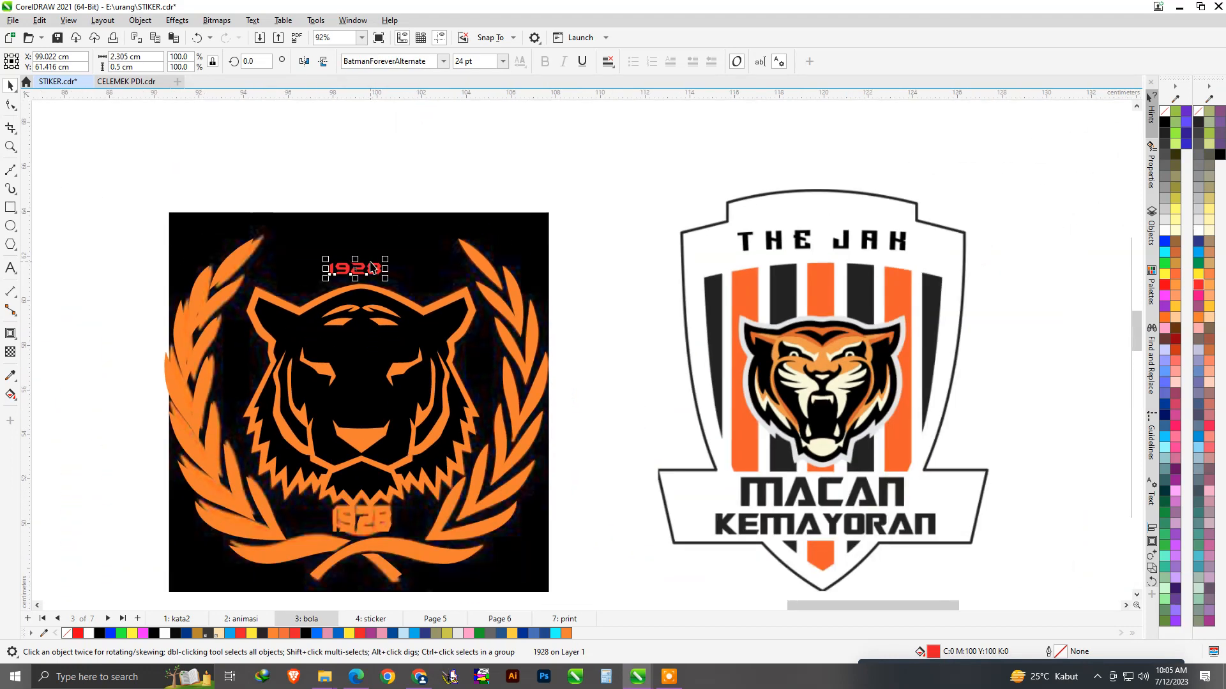
click(11, 268)
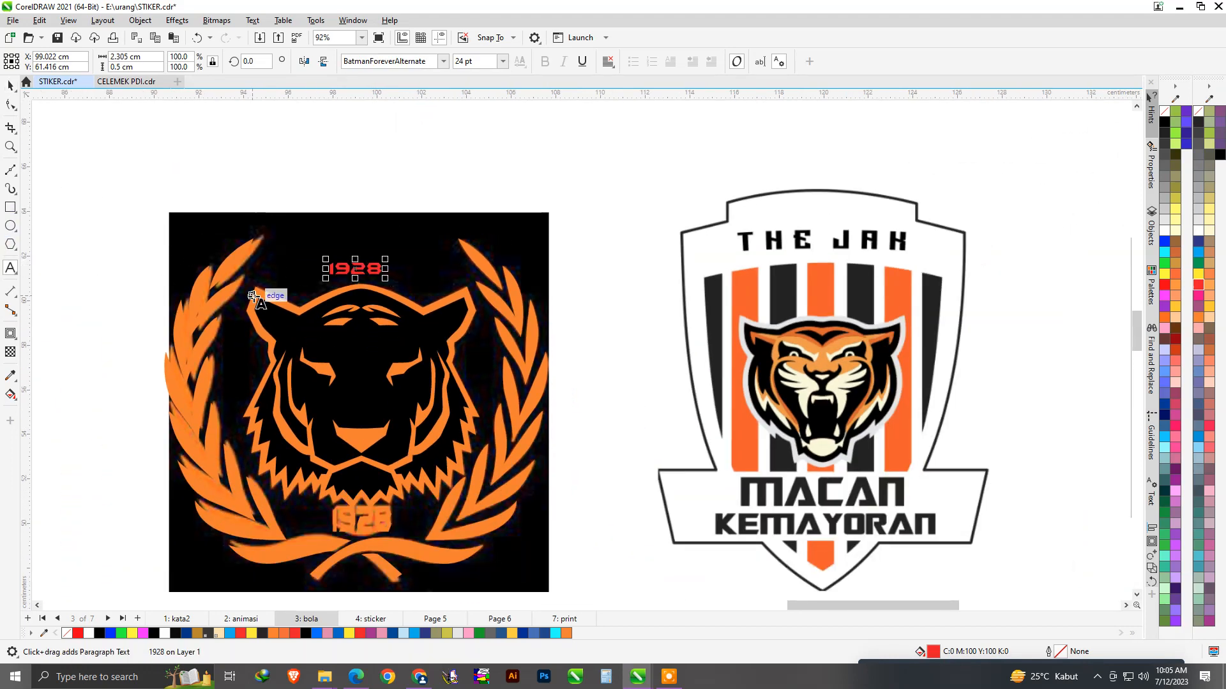
click(330, 279)
key(Delete)
key(Delete)
key(Delete)
key(Delete)
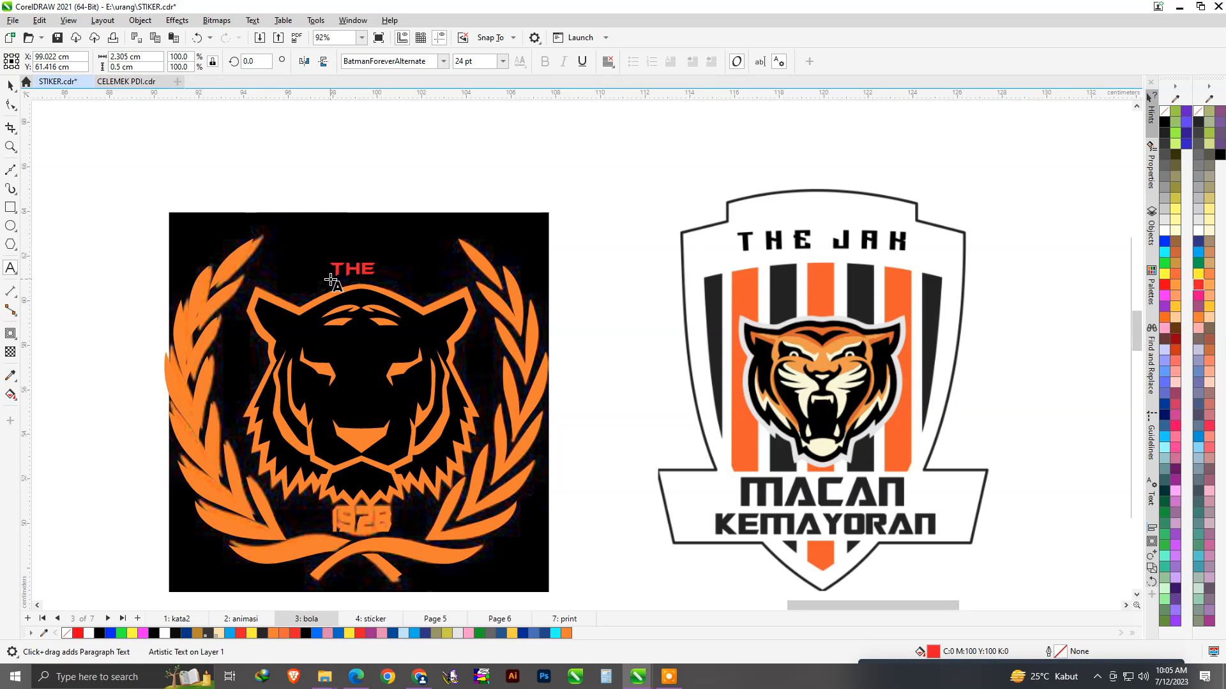
text(THE JACK)
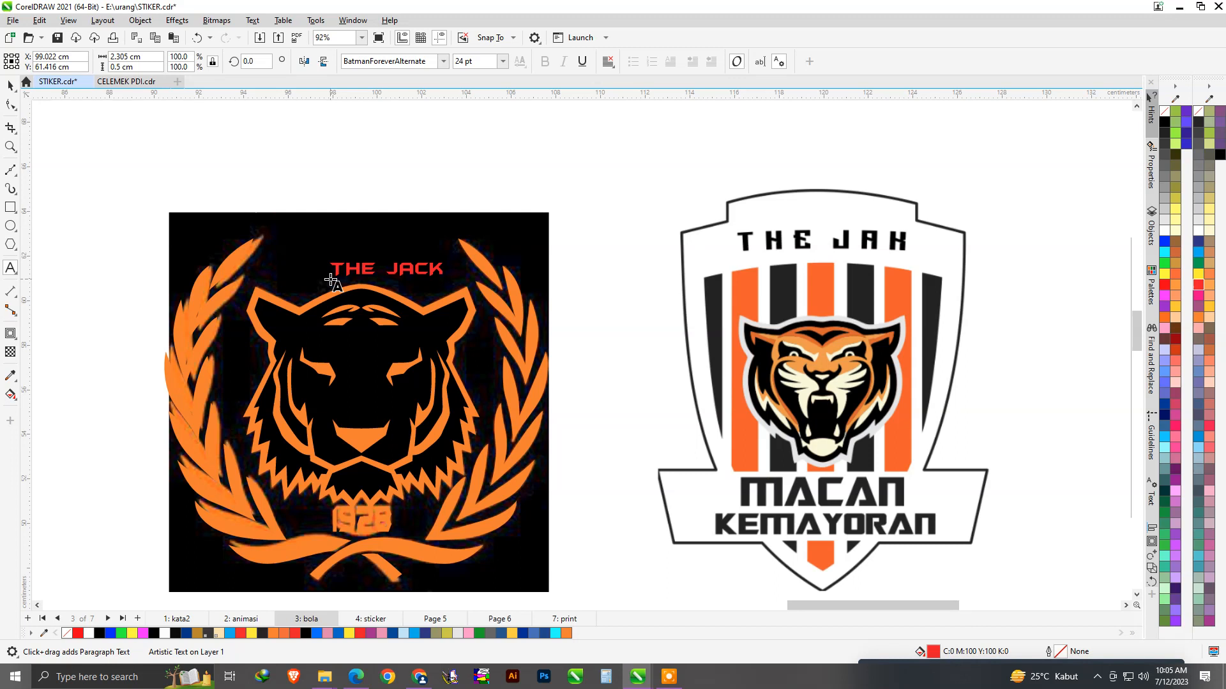
key(BackSpace)
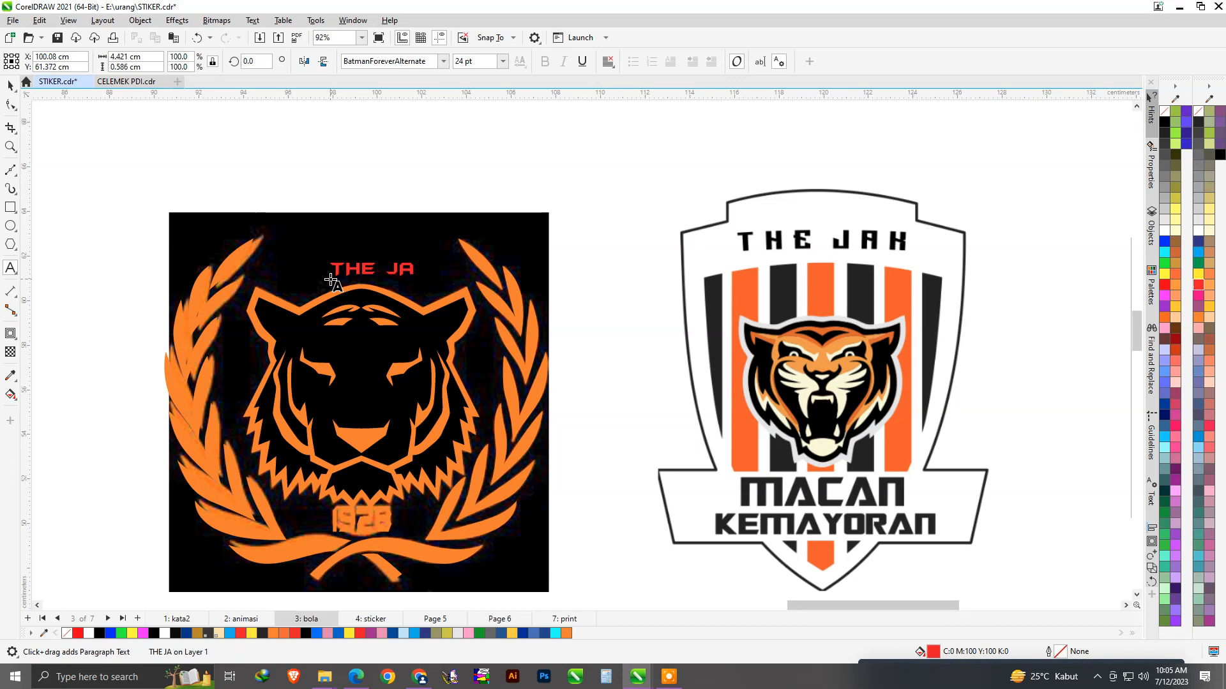
click(10, 85)
Step: Change the wording of the red text above the tiger's head to "JAKMANIA"
scroll(368, 264, down, 1)
scroll(368, 265, down, 1)
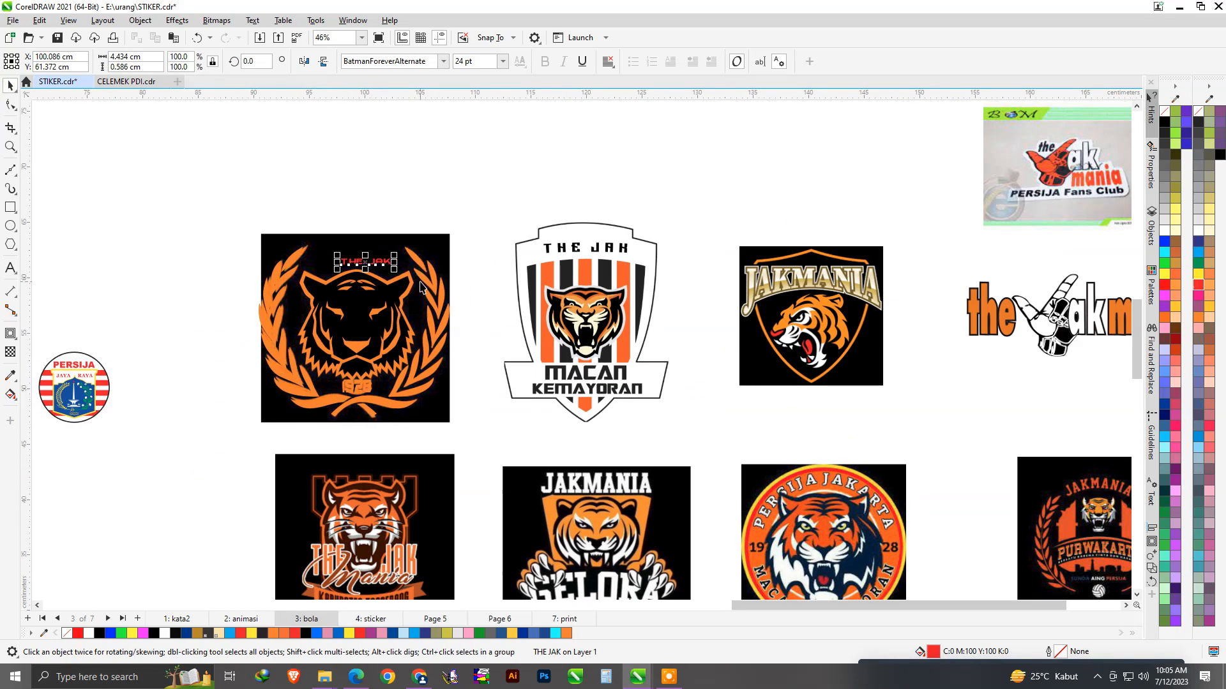
scroll(392, 285, up, 2)
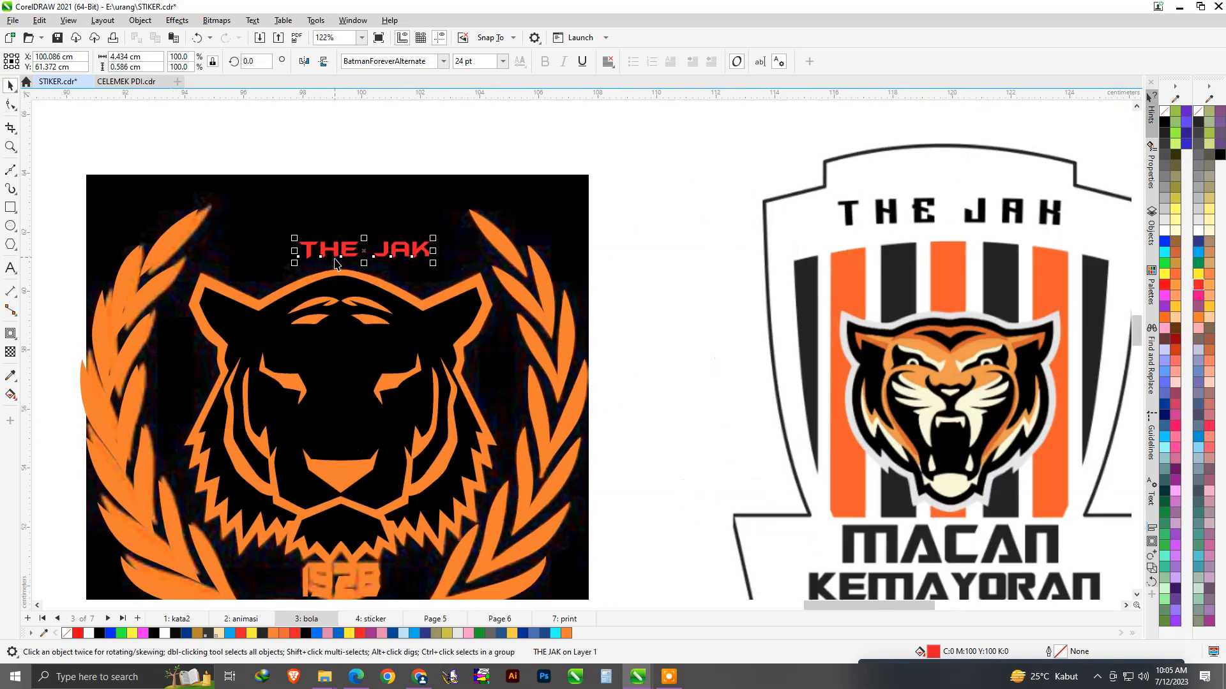
click(10, 268)
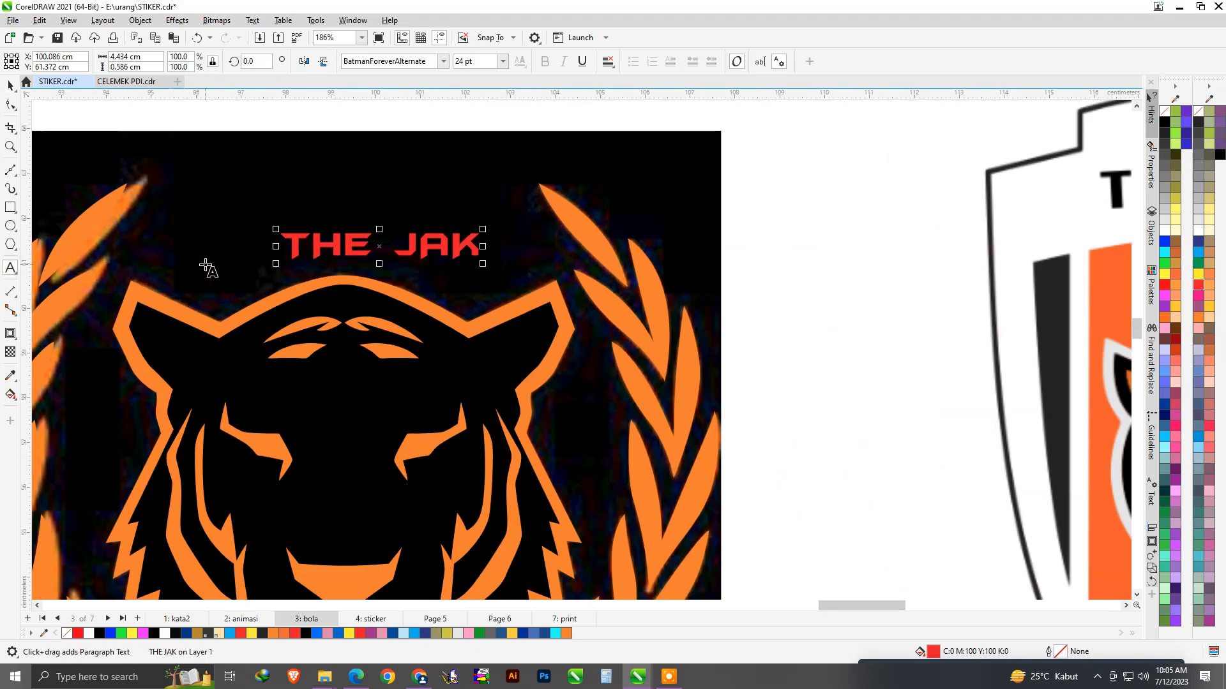
key(BackSpace)
key(BackSpace)
key(BackSpace)
key(BackSpace)
key(BackSpace)
key(BackSpace)
key(BackSpace)
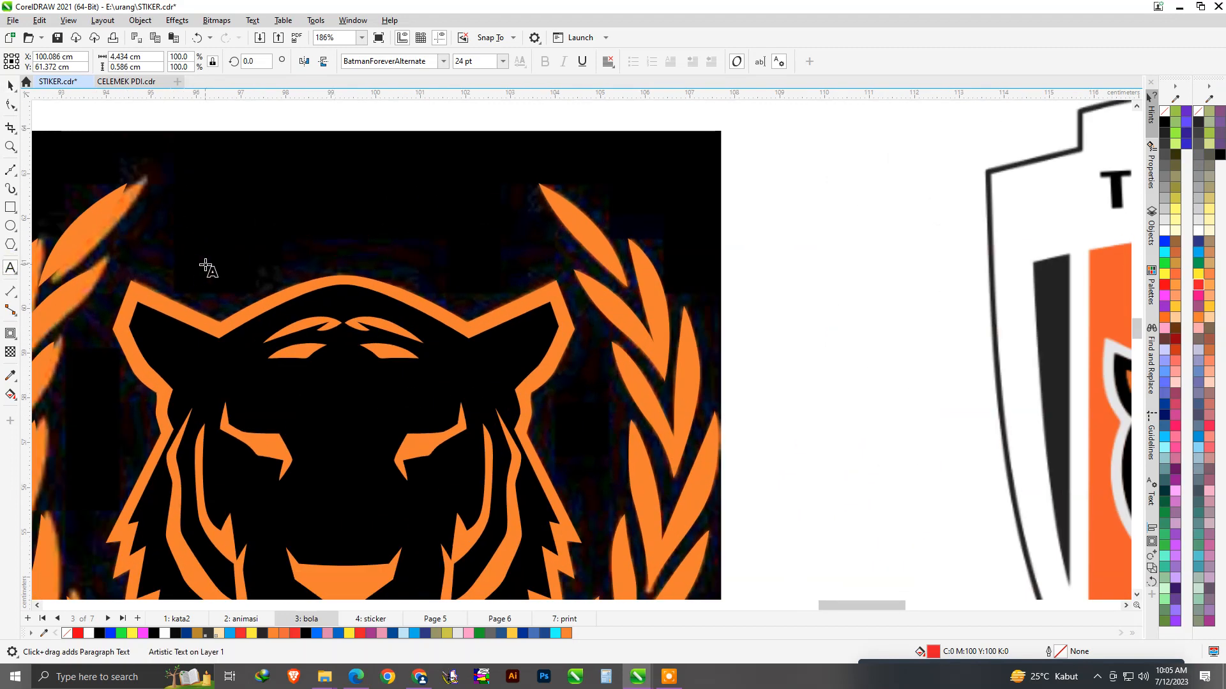
text(JAKMANIA)
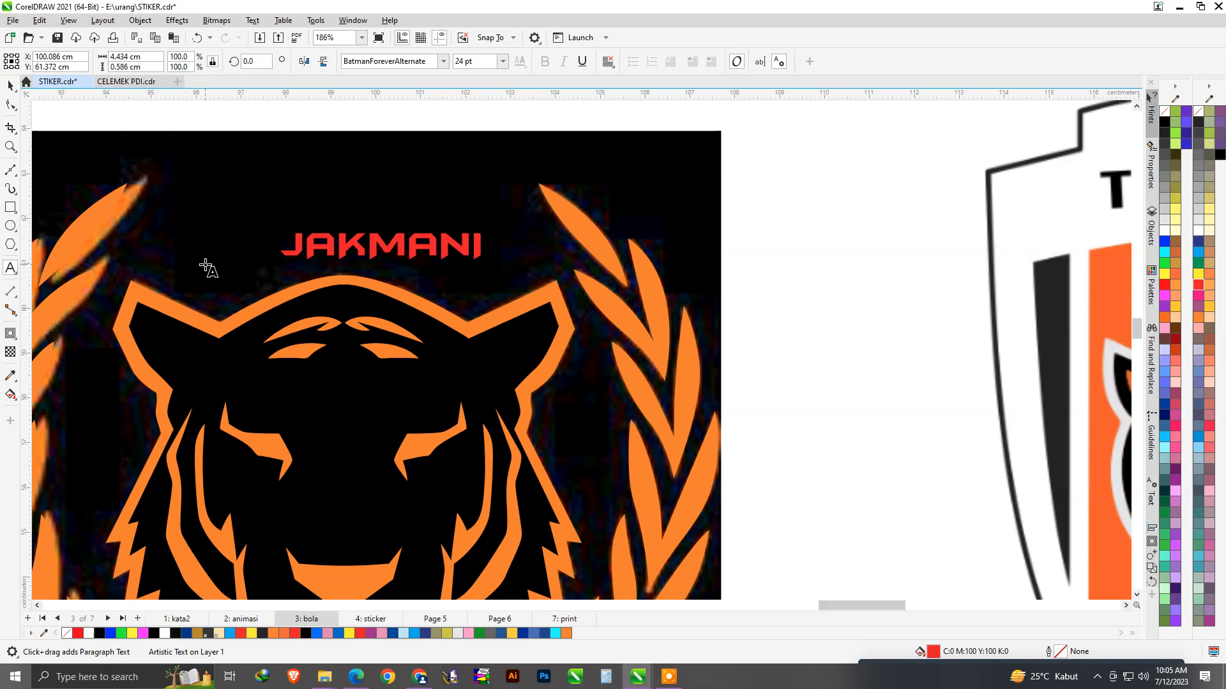
click(10, 85)
Step: Enlarge and heighten the JAKMANIA text to about 11.47 × 2.51 cm and place it just above the tiger's head
scroll(342, 278, down, 4)
scroll(342, 279, up, 2)
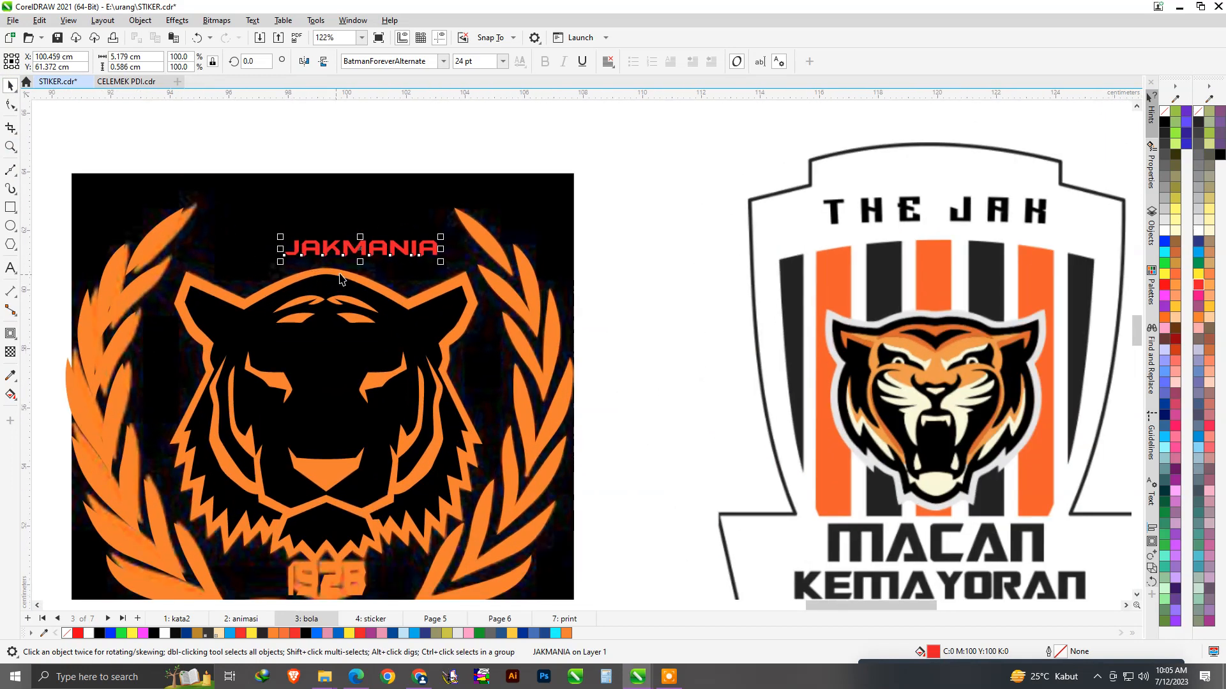
drag(360, 251, 312, 241)
drag(394, 228, 487, 172)
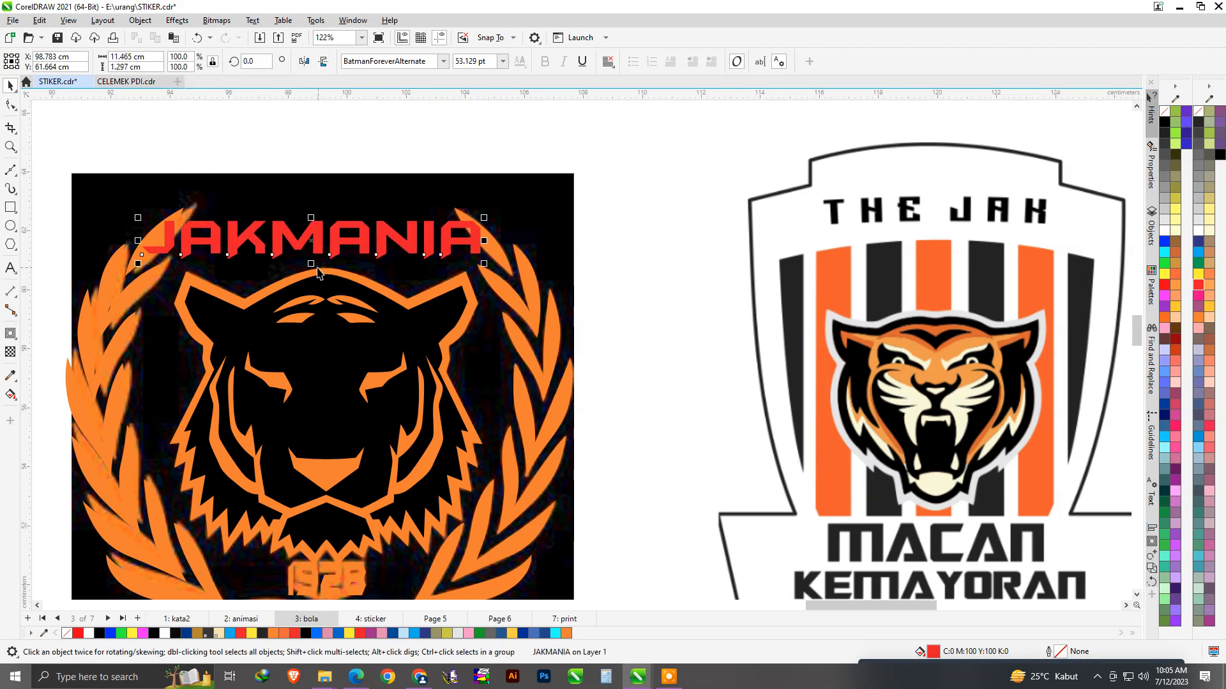
drag(312, 263, 312, 285)
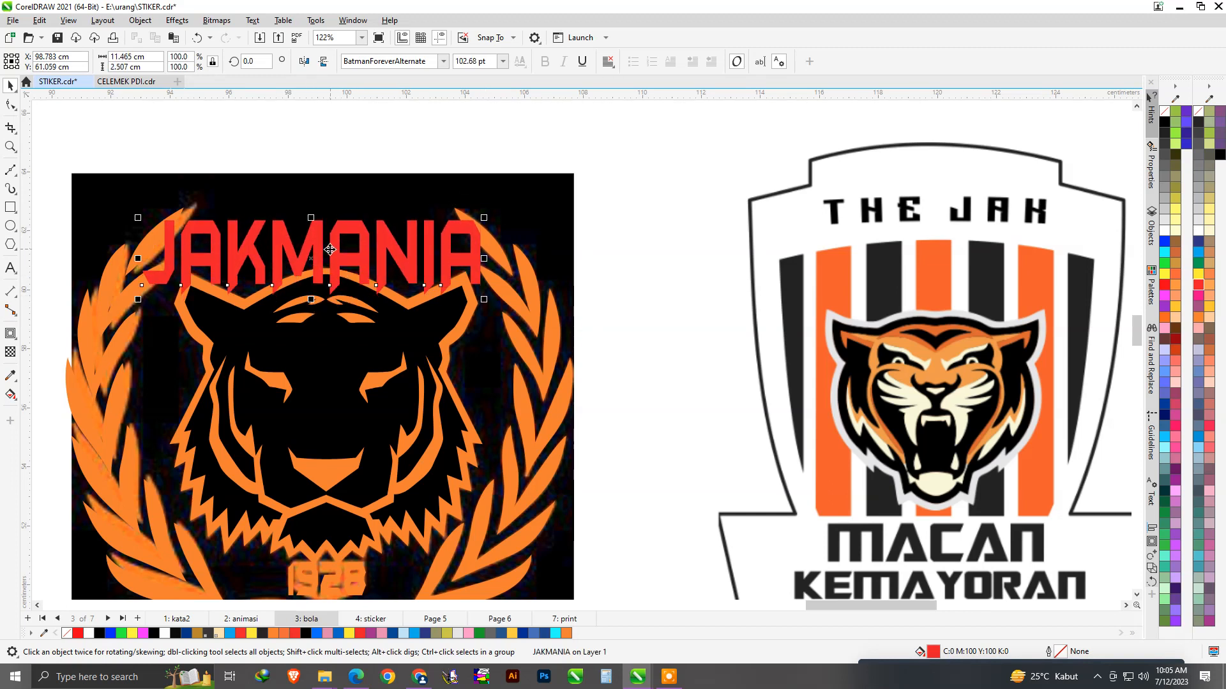
drag(319, 239, 324, 219)
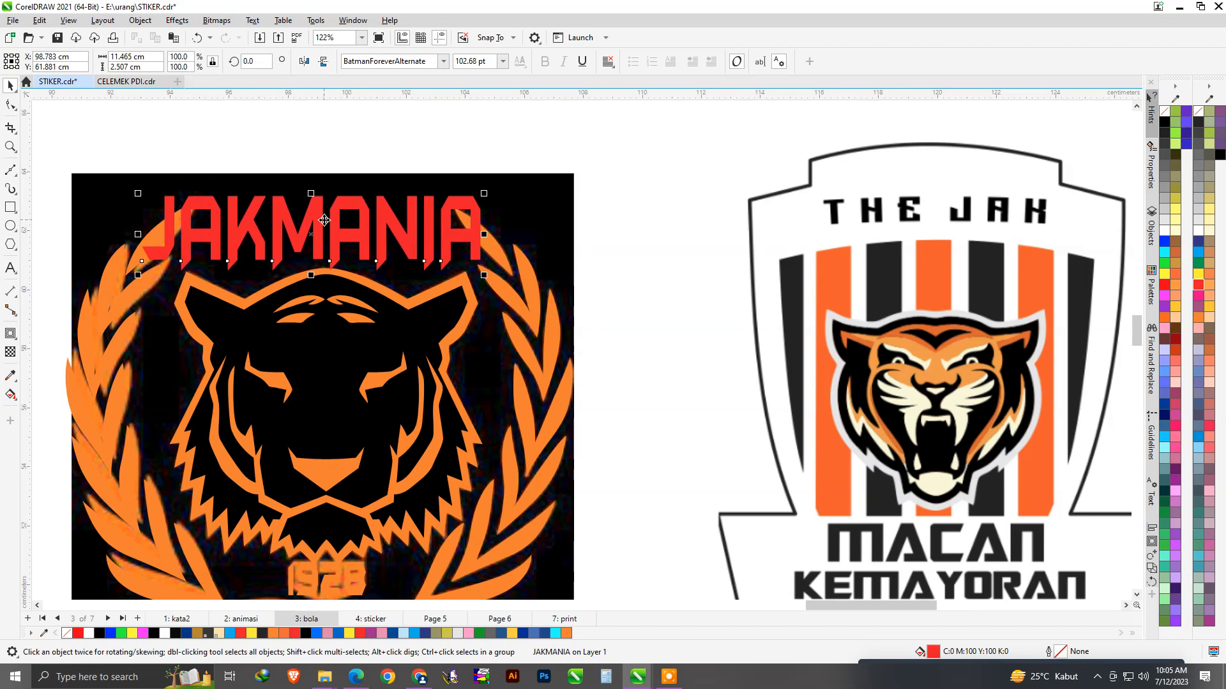
Step: Enlarge the JAKMANIA text proportionally to about 14.92 × 3.26 cm and raise it slightly above the tiger's head
scroll(323, 220, down, 2)
scroll(289, 233, up, 2)
scroll(263, 236, down, 4)
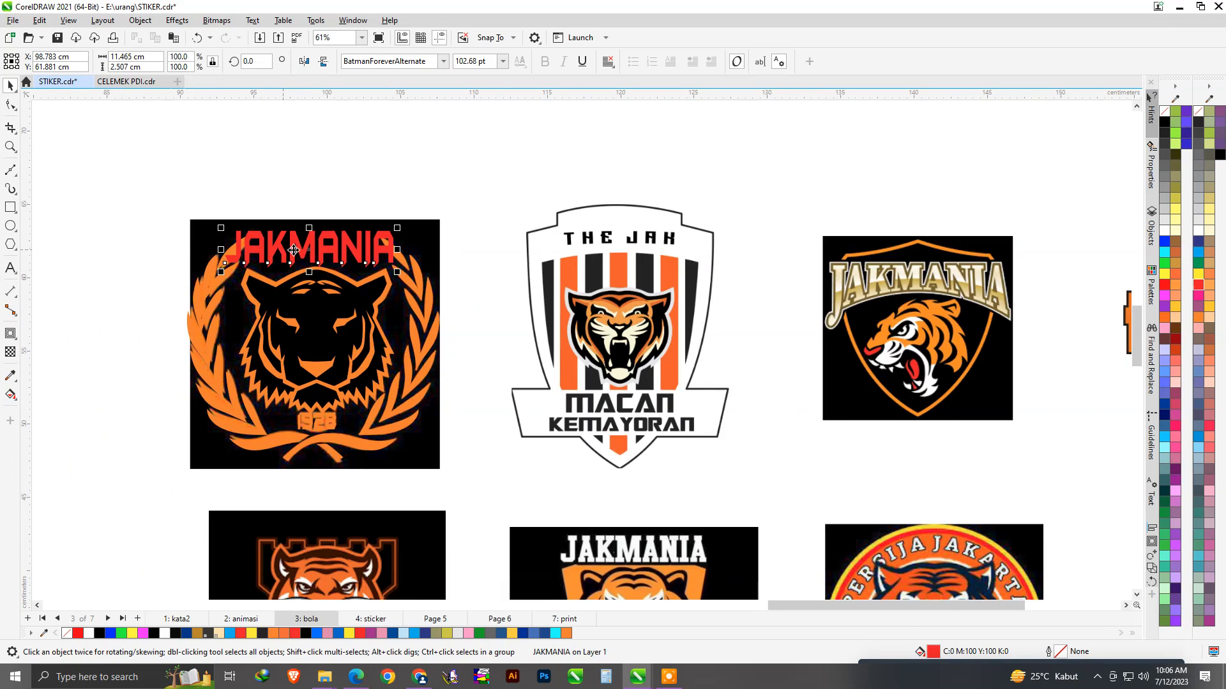
scroll(370, 250, up, 2)
drag(418, 222, 453, 206)
scroll(358, 223, up, 1)
drag(314, 236, 315, 220)
scroll(233, 268, down, 2)
scroll(233, 268, up, 1)
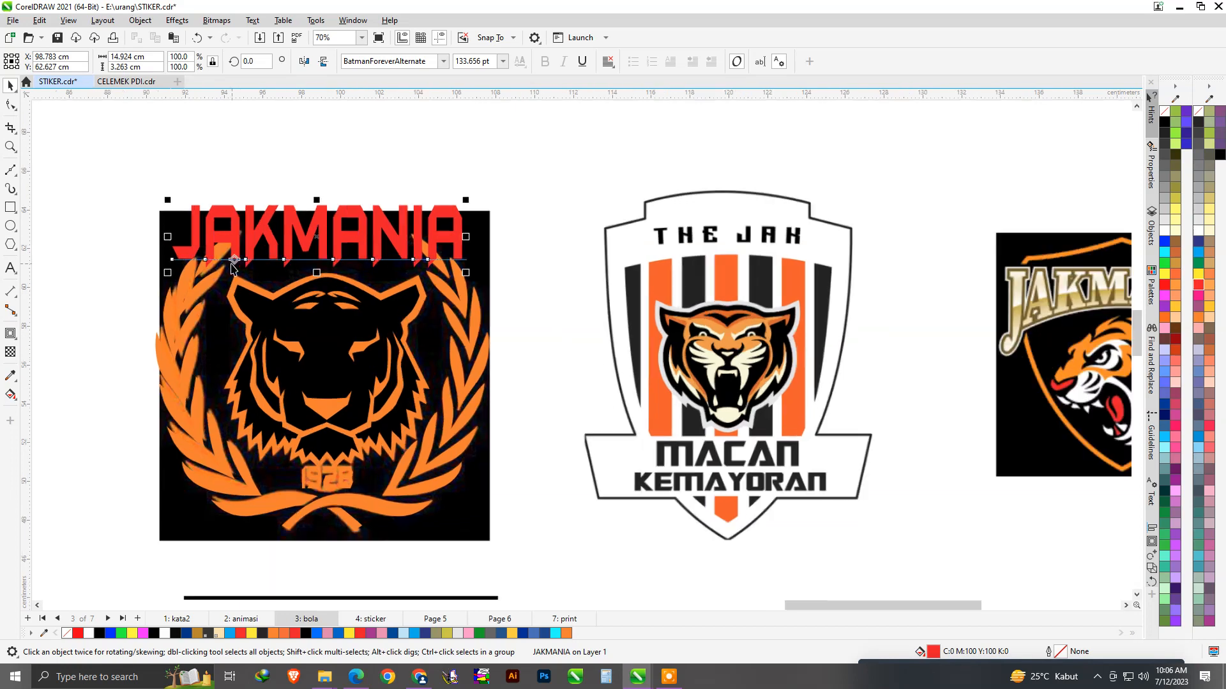
Step: Move the JAKMANIA text down over the crossed ribbon, overlapping the lower edge of the black background
scroll(233, 268, up, 2)
scroll(241, 263, down, 2)
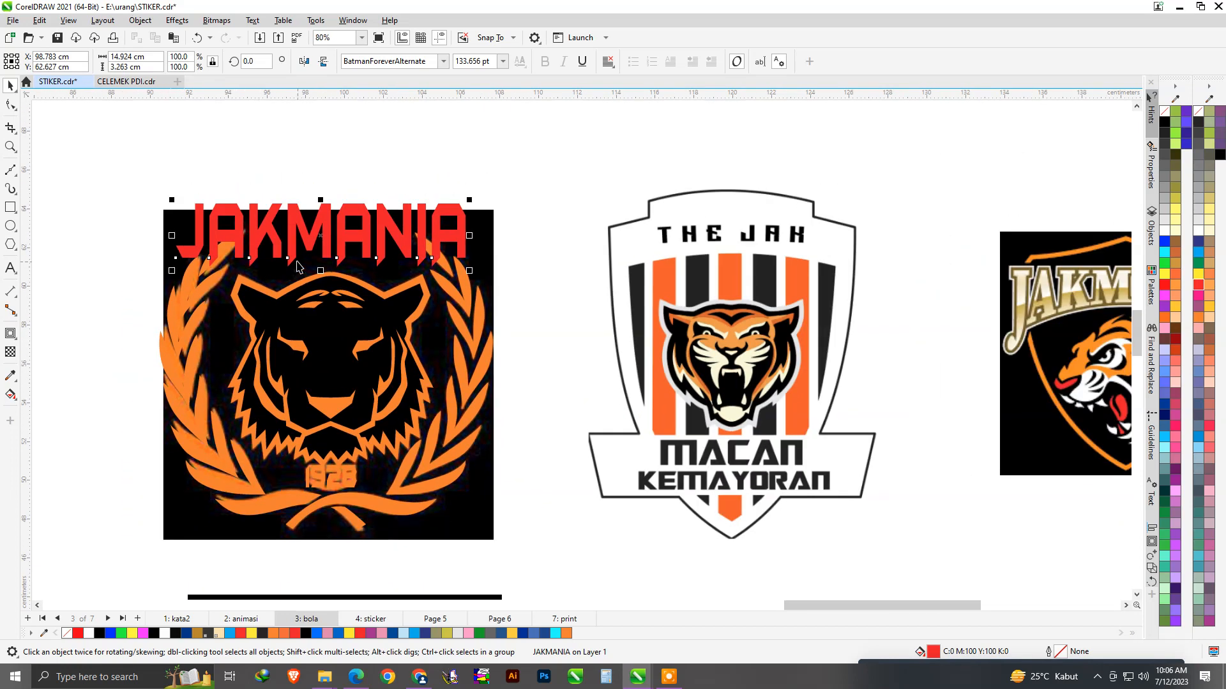
scroll(131, 292, up, 2)
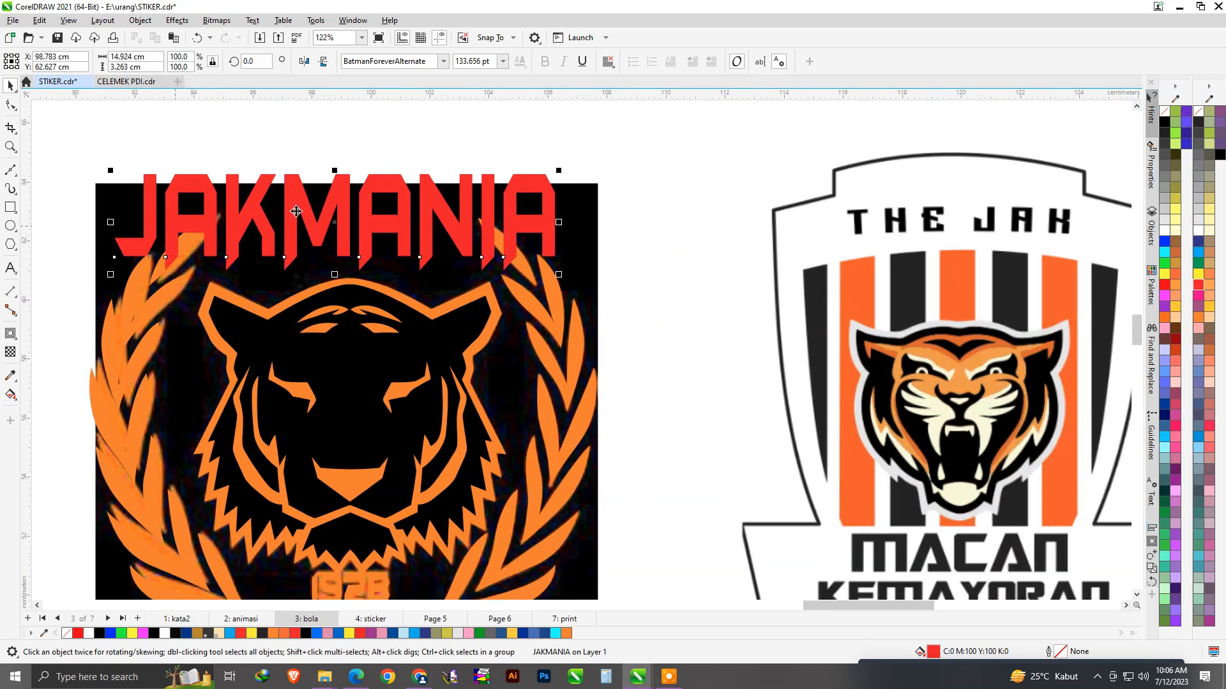
scroll(315, 200, down, 2)
drag(335, 211, 350, 471)
scroll(350, 471, down, 2)
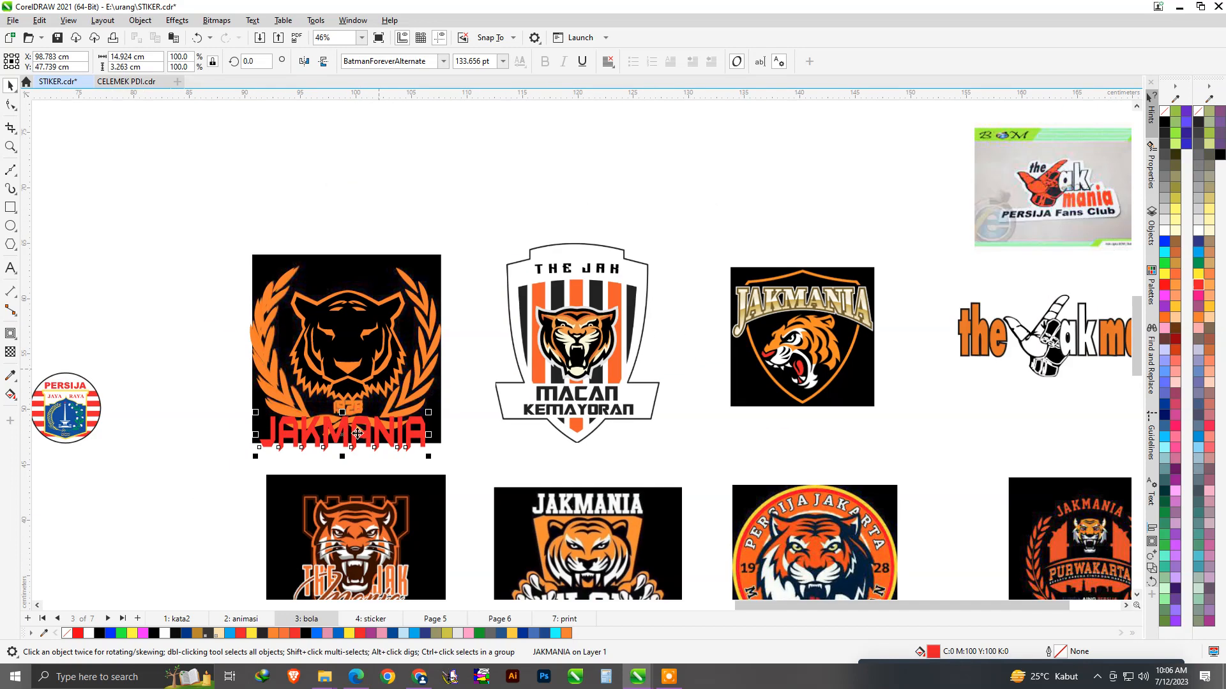
scroll(350, 436, up, 2)
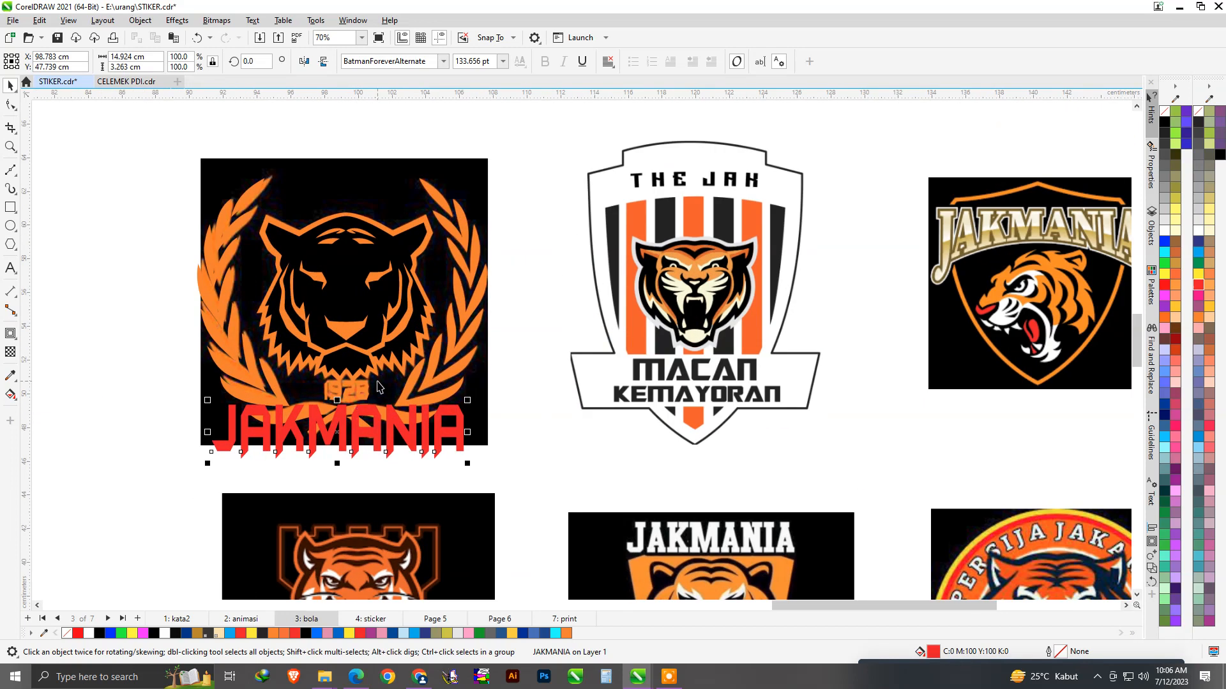
scroll(377, 386, down, 2)
scroll(373, 434, up, 4)
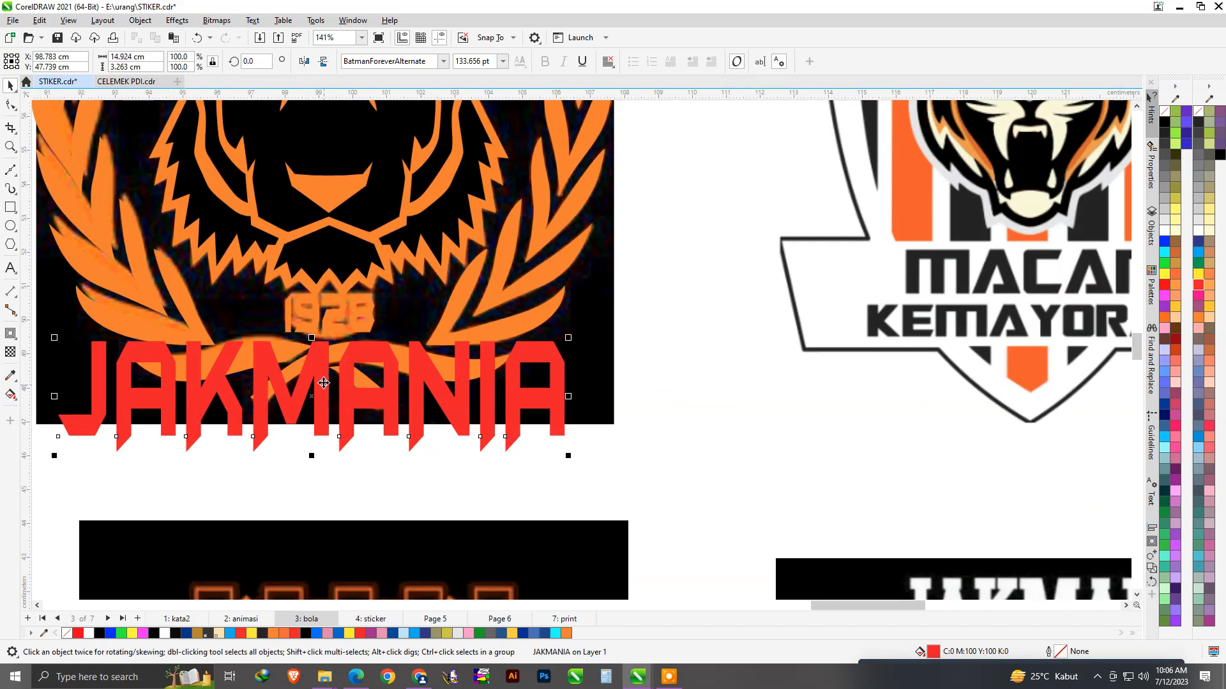
click(321, 389)
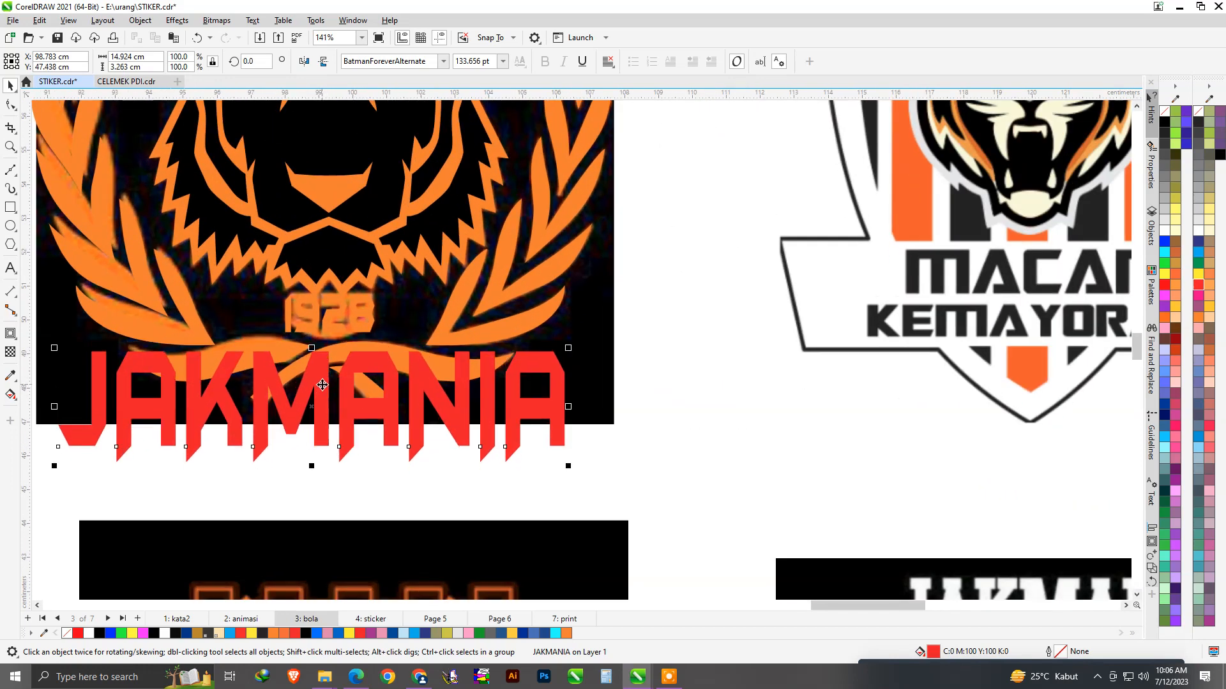
Step: Add an outward contour of about 0.12 cm around the JAKMANIA text and break the contour apart from it
click(10, 333)
scroll(403, 356, up, 2)
mouse_move(377, 356)
mouse_down()
mouse_move(399, 356)
mouse_move(396, 337)
mouse_up()
scroll(396, 359, up, 5)
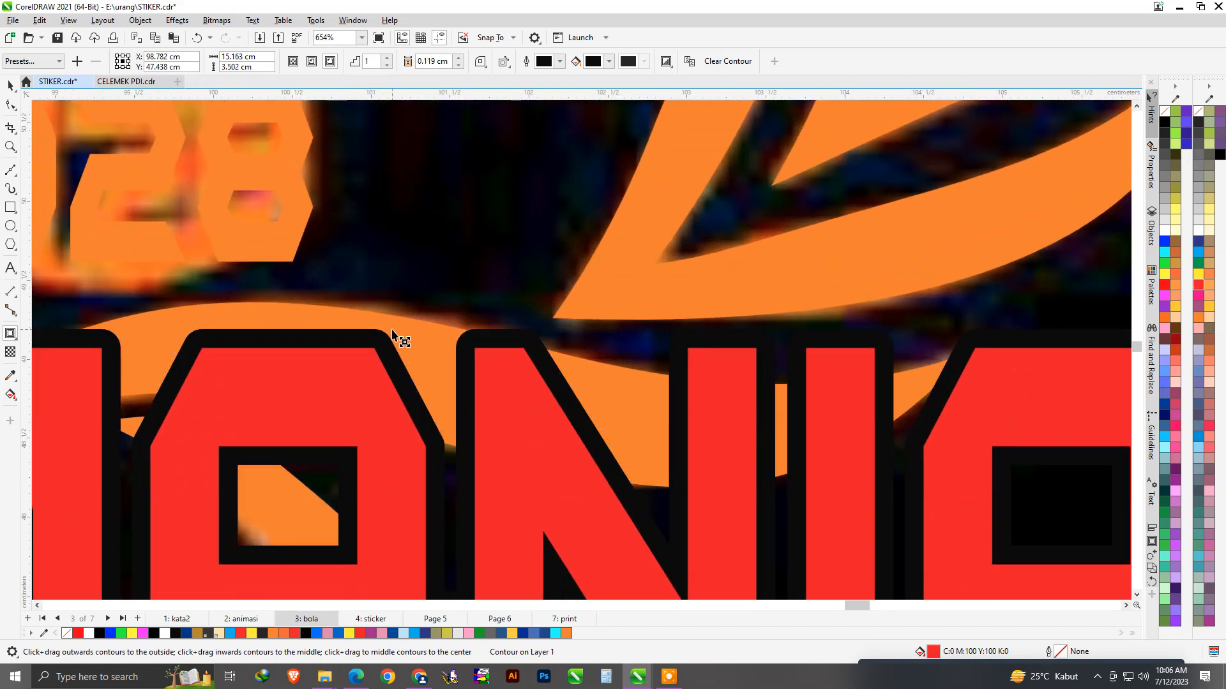
right_click(381, 346)
click(420, 356)
scroll(470, 342, down, 4)
scroll(367, 373, up, 5)
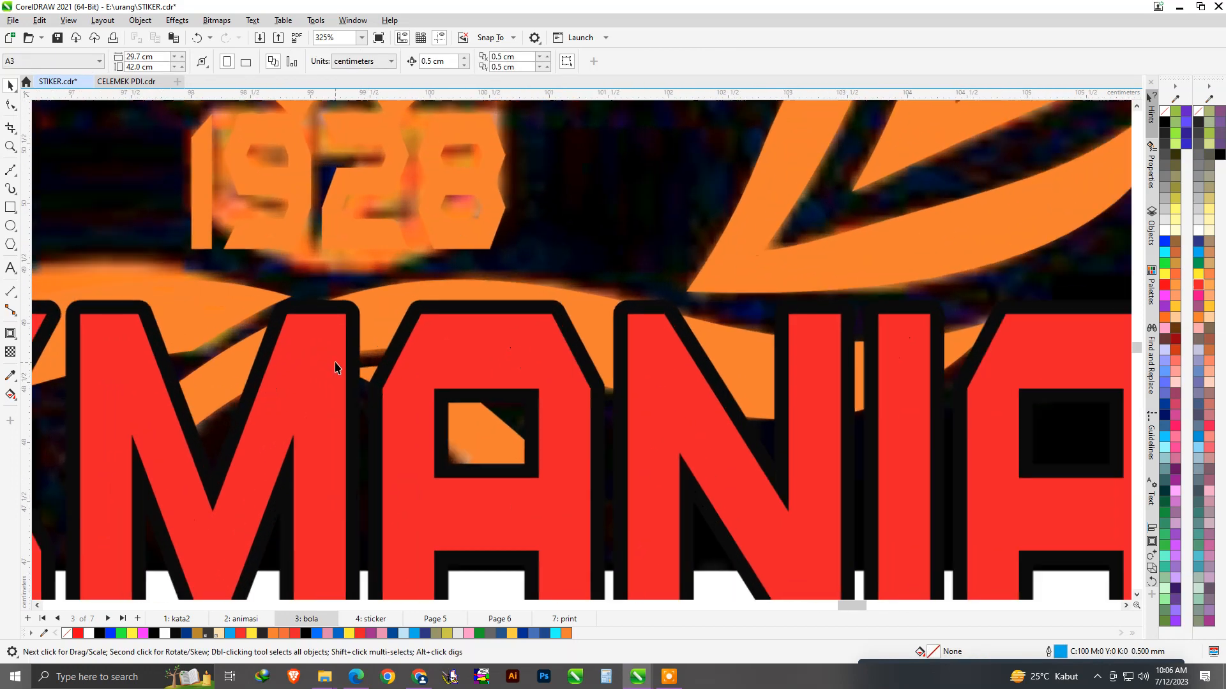
Step: Trim the orange vector ribbon and wreath with the separated JAKMANIA contour shape, and delete the contour shape
click(357, 315)
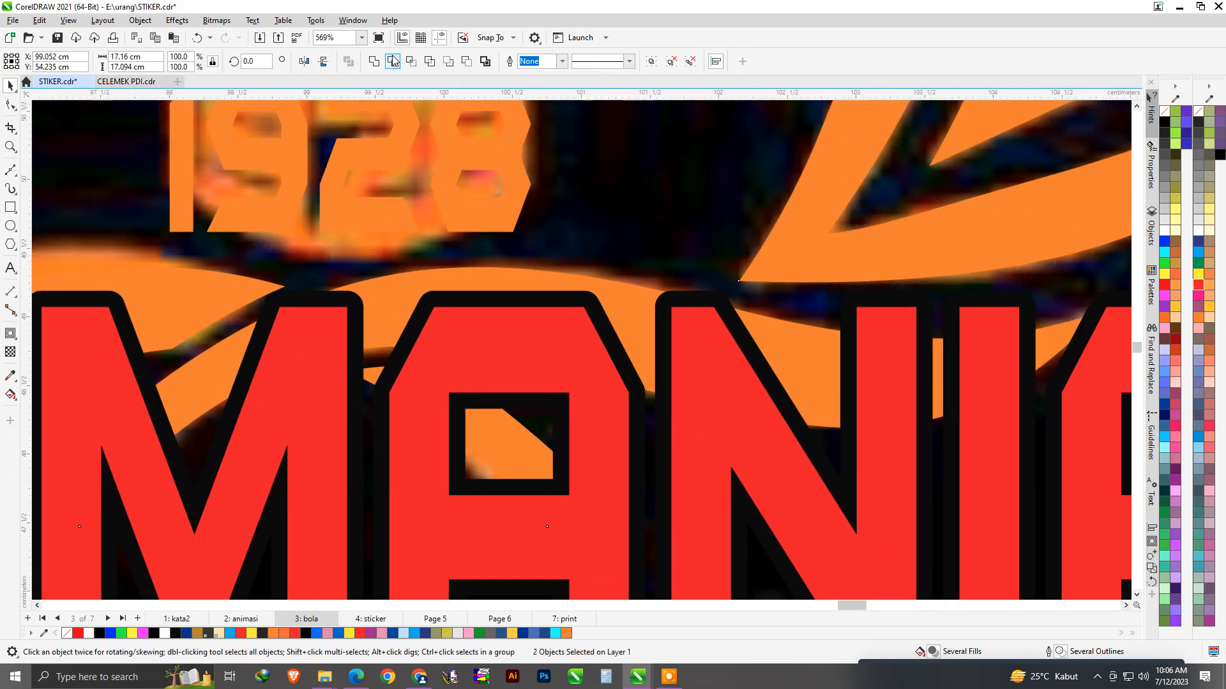
click(393, 61)
click(360, 407)
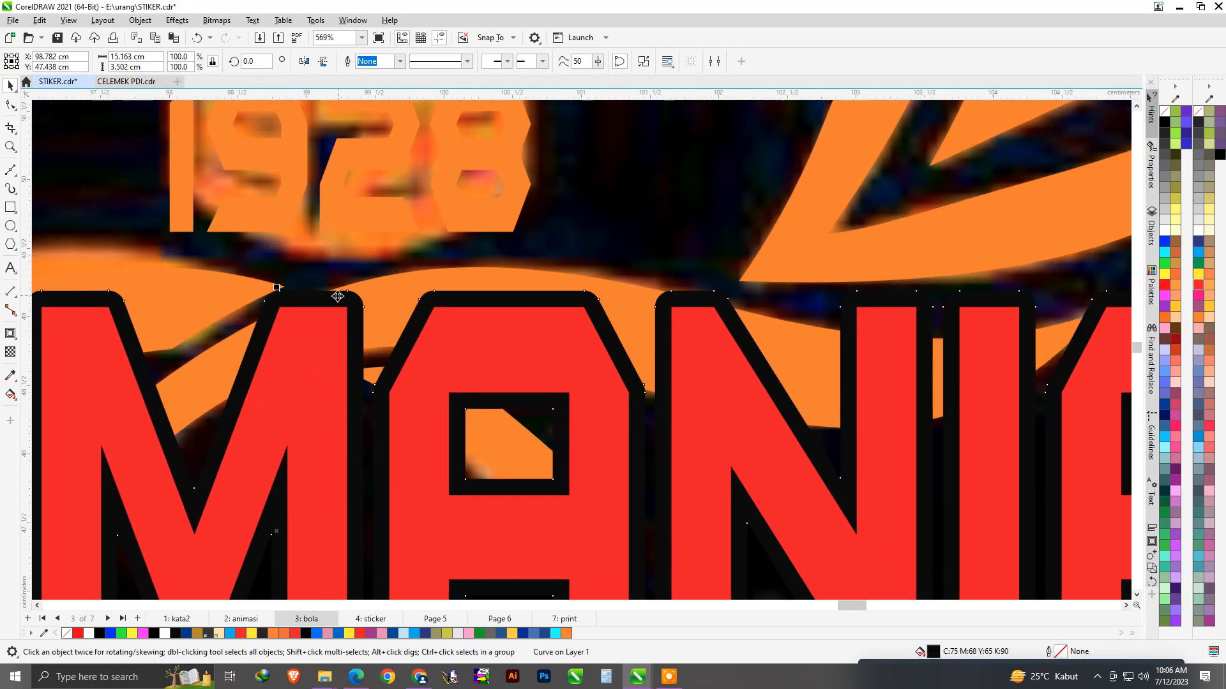
click(316, 259)
click(326, 299)
key(Delete)
Step: Fill the JAKMANIA text with the orange sampled from the logo
scroll(322, 306, down, 2)
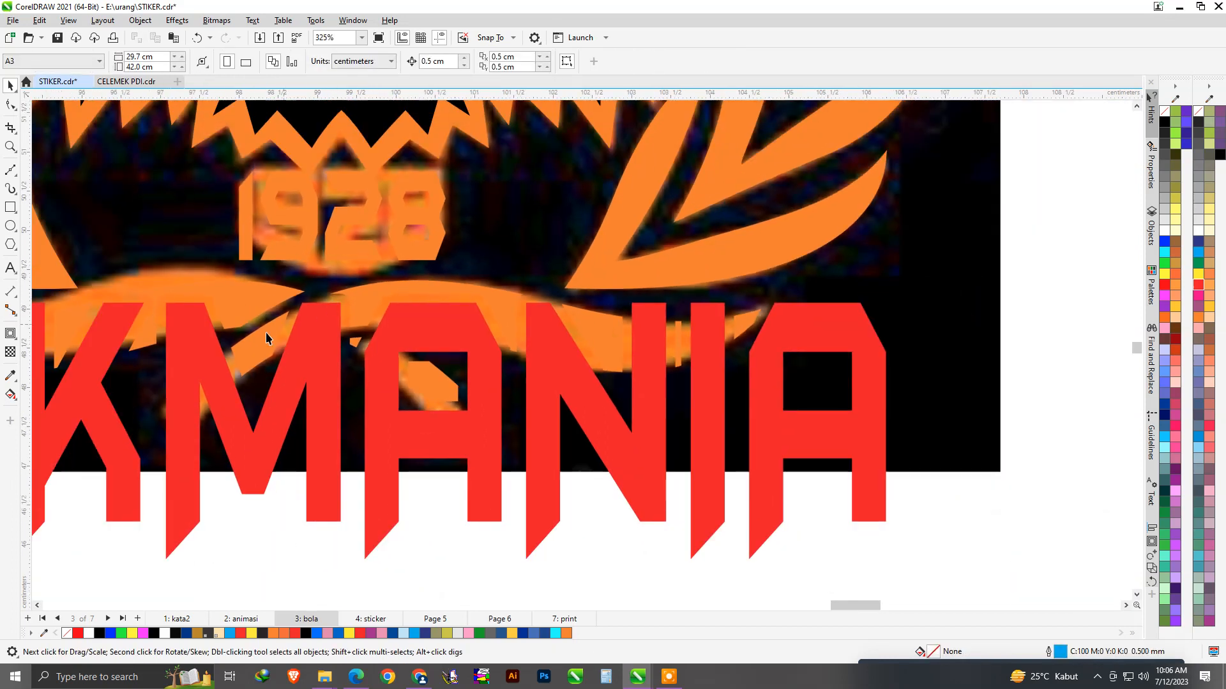
click(11, 378)
click(388, 308)
click(318, 337)
scroll(424, 364, down, 2)
scroll(447, 383, down, 2)
key(space)
Step: Group the vector logo's artwork and texts, and move the round Persija badge beside the Purwakarta emblem
scroll(447, 383, down, 2)
drag(267, 191, 549, 420)
scroll(538, 400, down, 2)
drag(203, 360, 1065, 469)
scroll(791, 324, down, 1)
scroll(790, 325, down, 1)
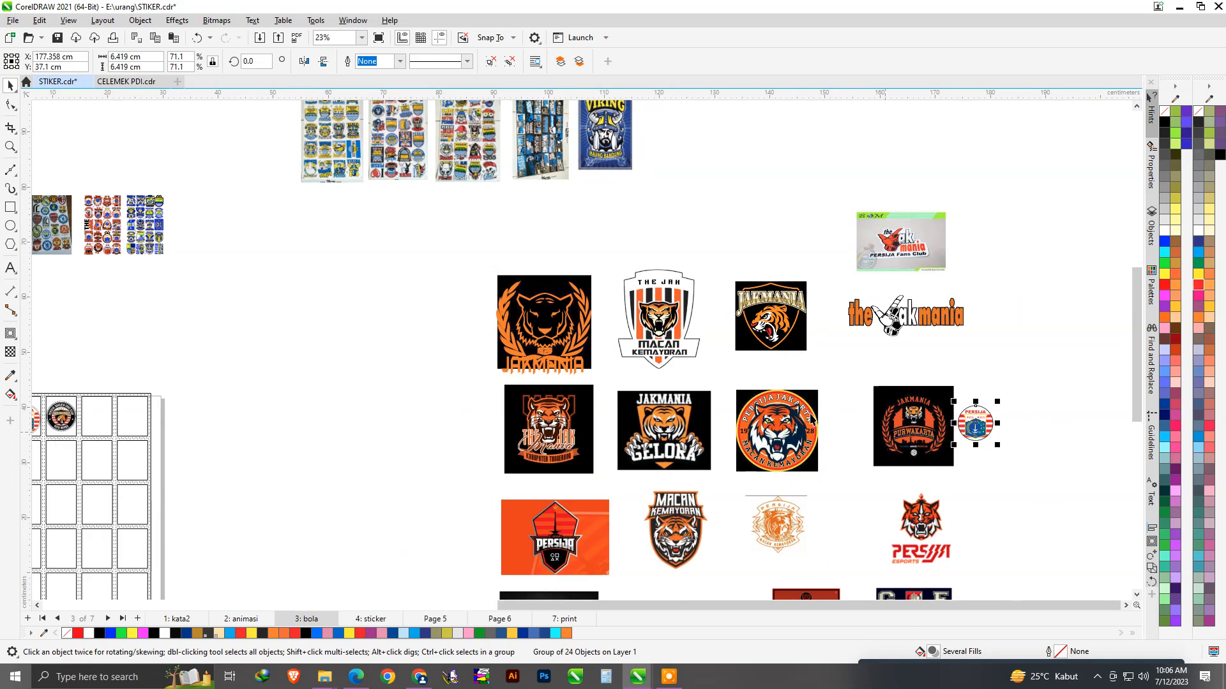
Step: Move the grouped JAKMANIA tiger logo off its source bitmap to the empty area left of it
scroll(585, 330, up, 3)
drag(658, 425, 362, 423)
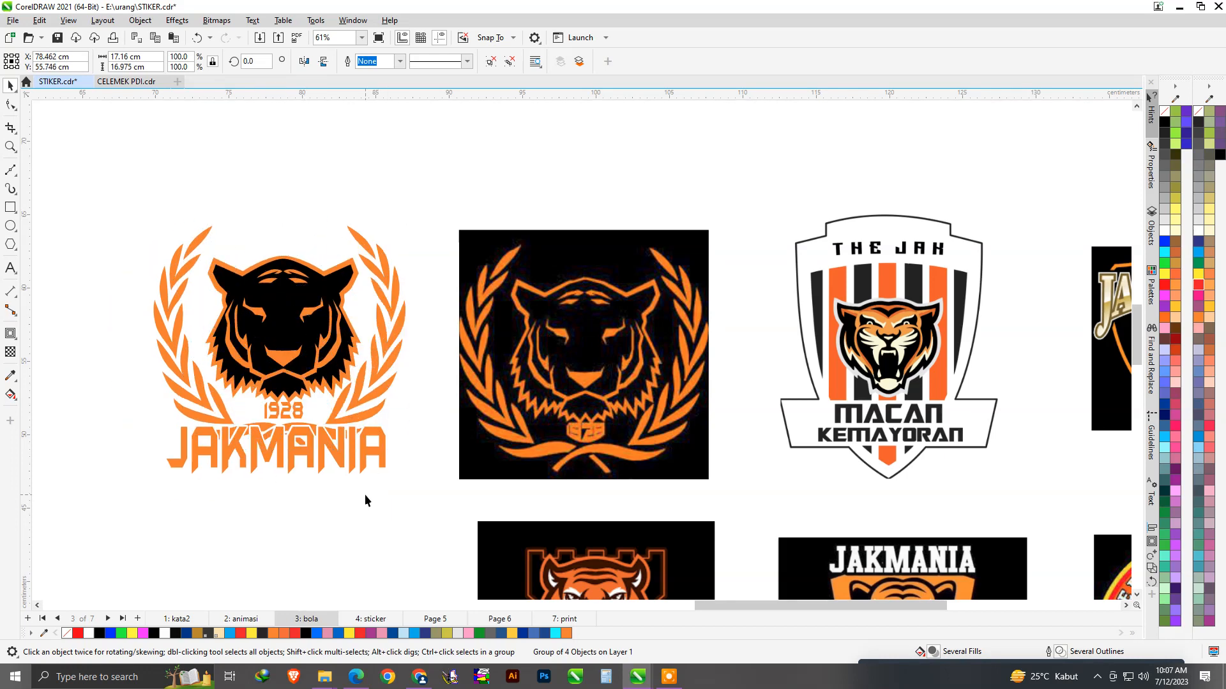
click(365, 494)
scroll(241, 311, up, 1)
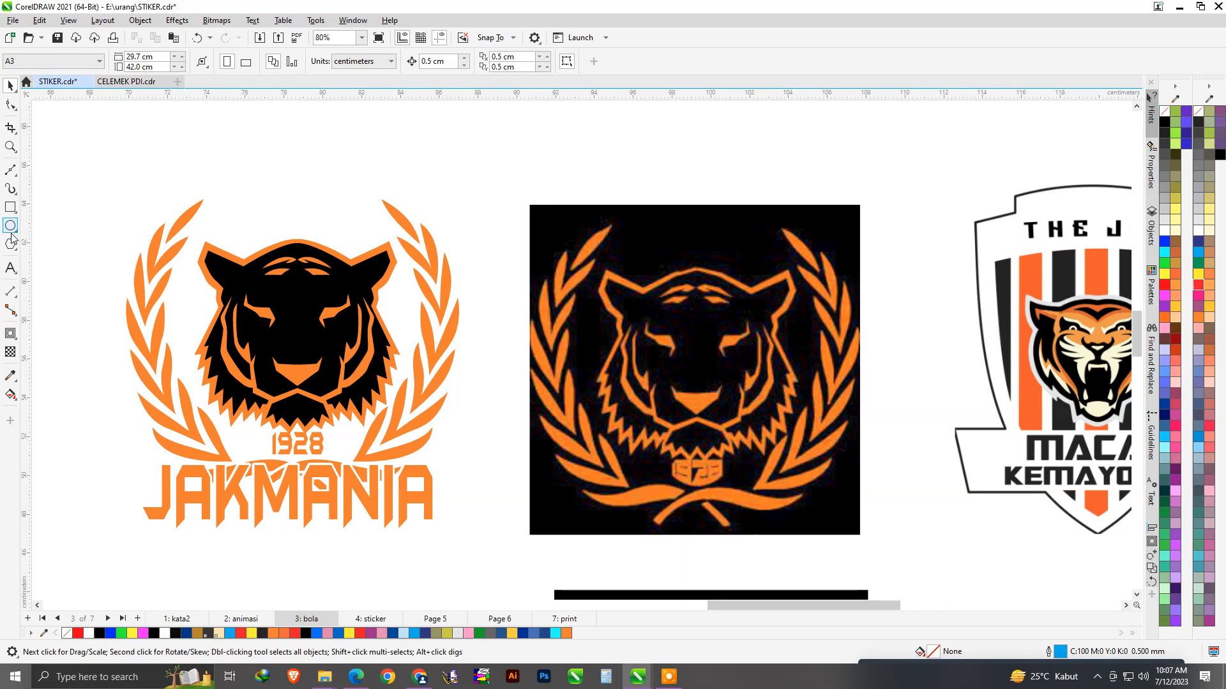
Step: Add an outside contour with a 0.4 cm offset around the grouped JAKMANIA tiger logo
click(11, 208)
key(space)
click(182, 225)
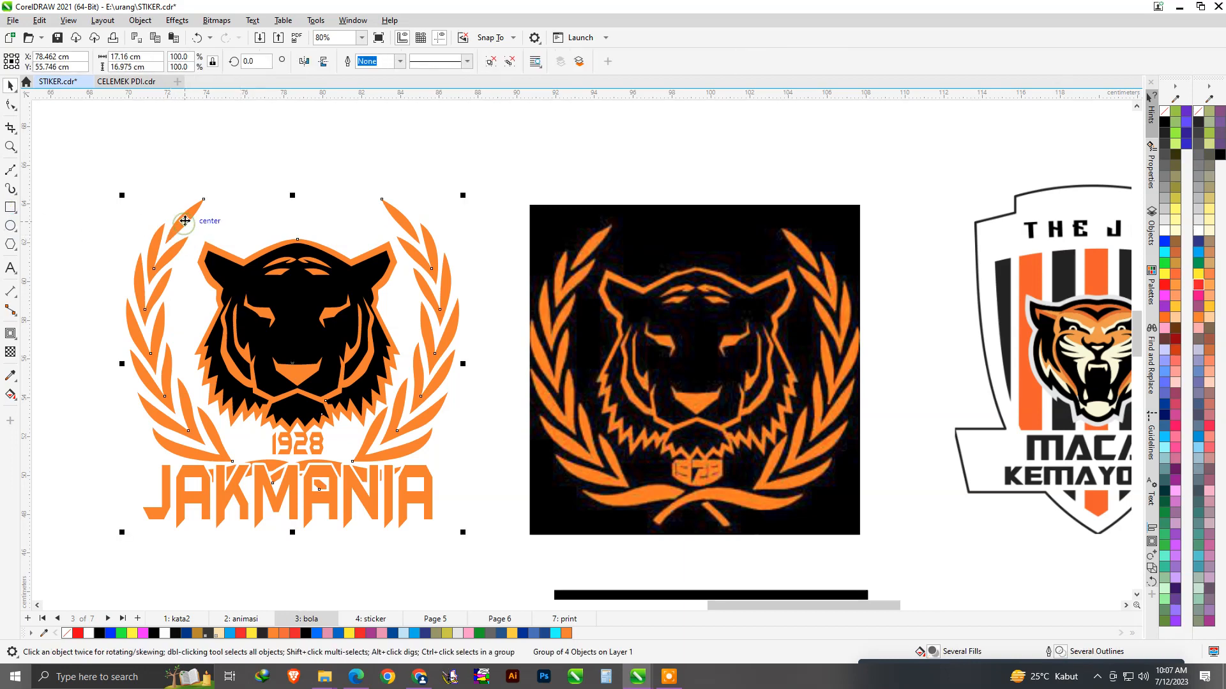
click(10, 333)
drag(434, 414, 469, 428)
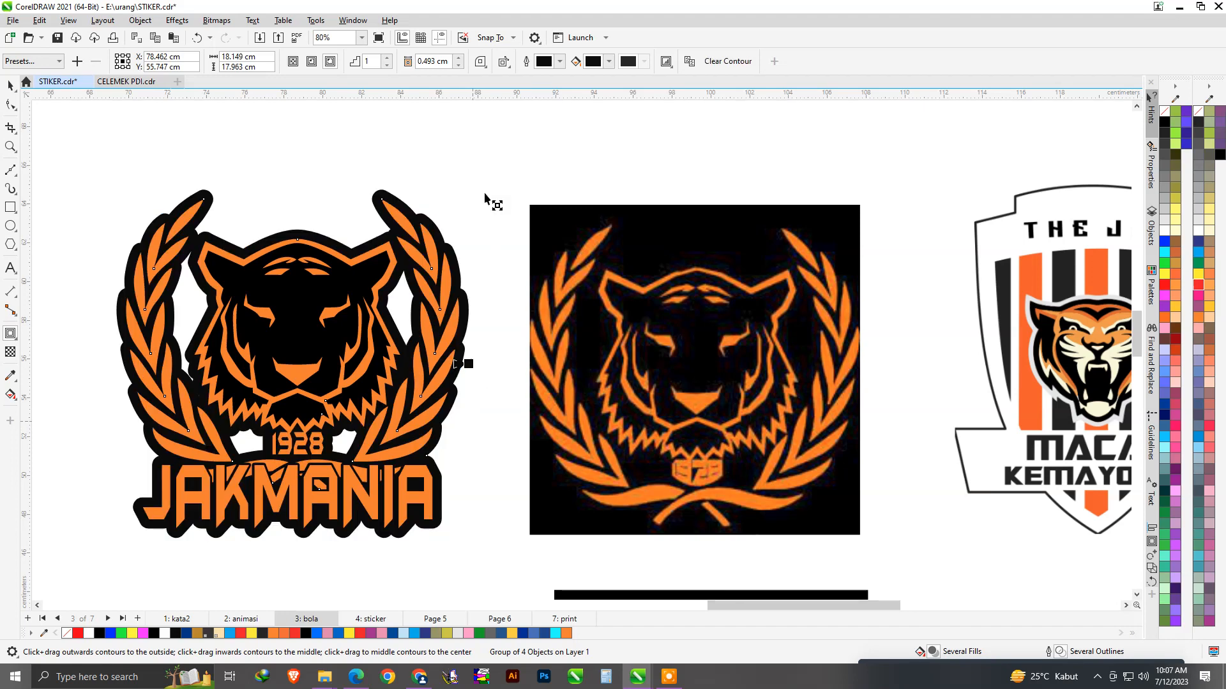
click(433, 61)
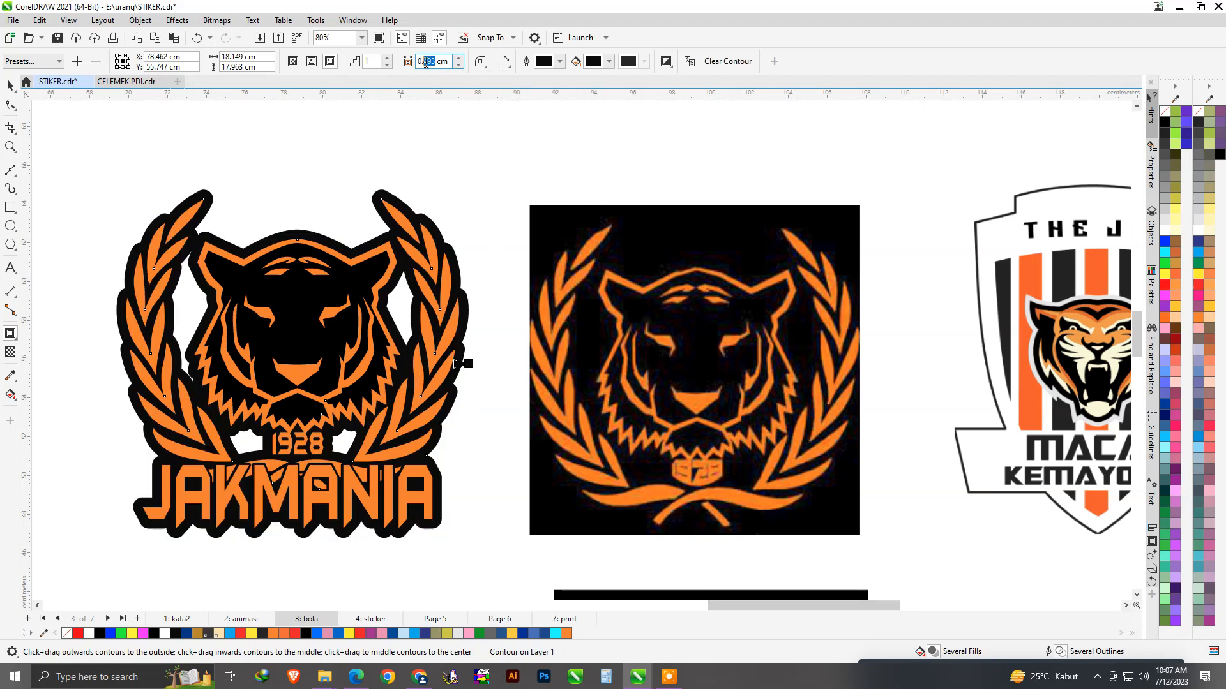
text(4)
key(Return)
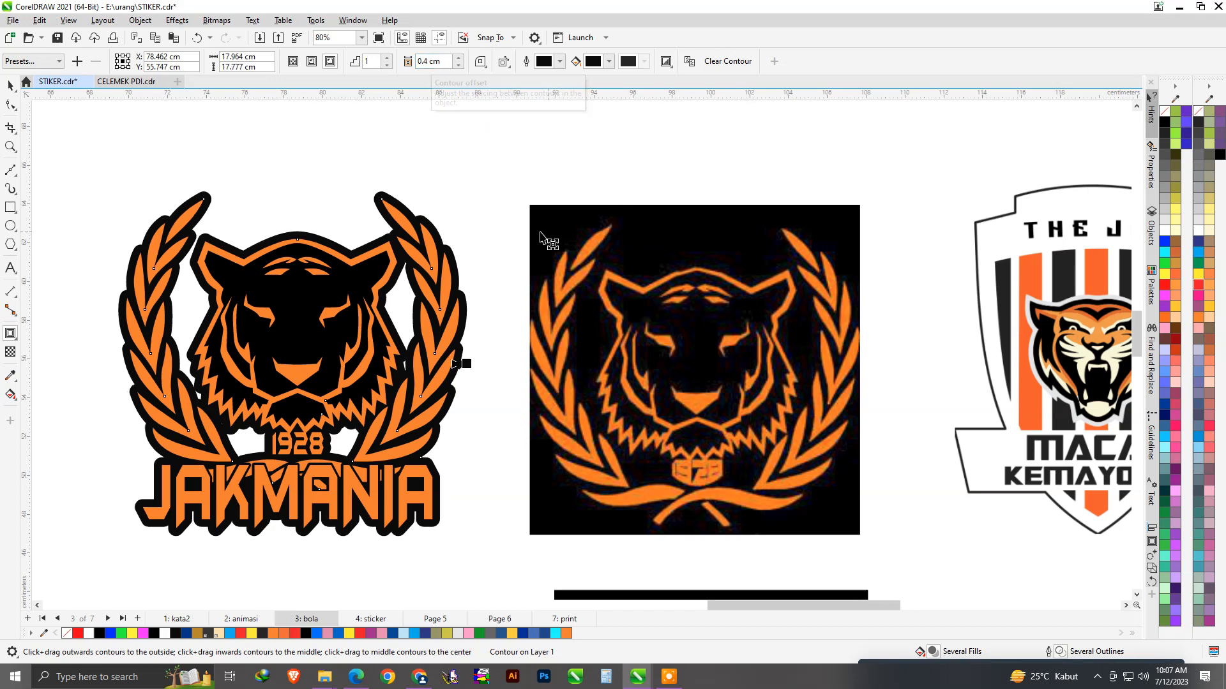
Step: Break the outer contour apart from the grouped tiger logo
key(space)
scroll(466, 281, up, 3)
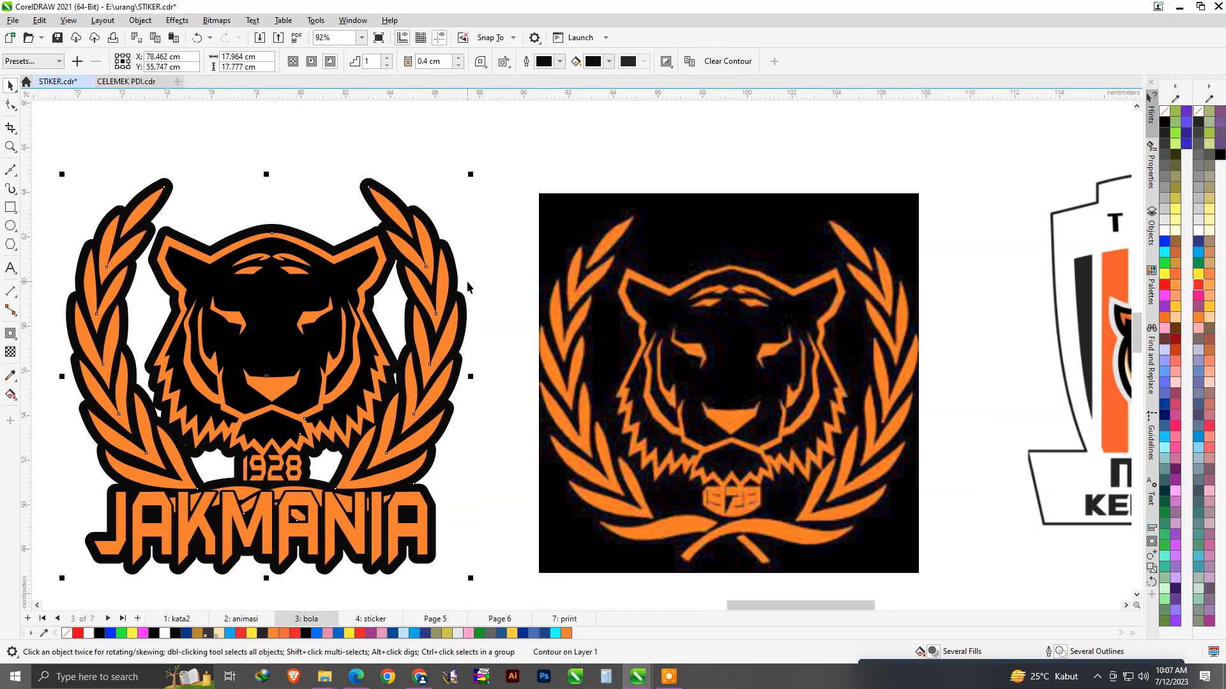
scroll(478, 266, down, 3)
scroll(462, 263, up, 3)
right_click(452, 239)
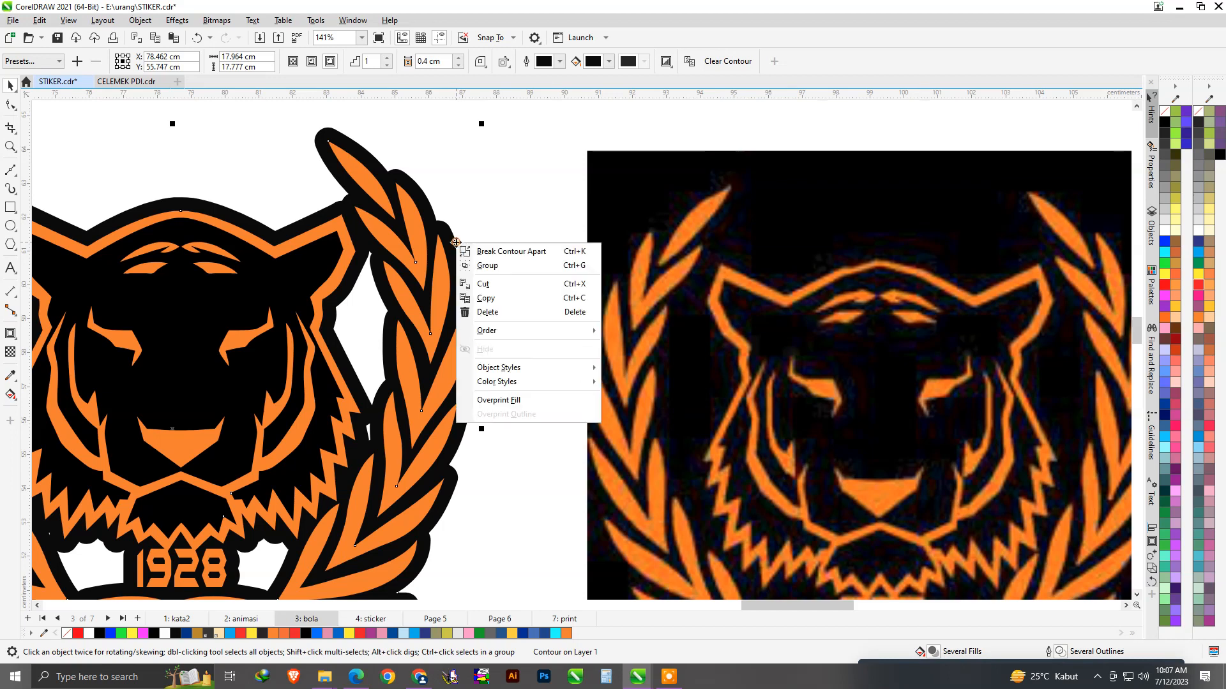
click(483, 247)
Step: Ungroup the tiger logo so the JAKMANIA text is a separate object
scroll(484, 255, down, 4)
scroll(437, 443, up, 2)
scroll(510, 448, up, 2)
click(511, 449)
scroll(340, 299, up, 2)
click(338, 298)
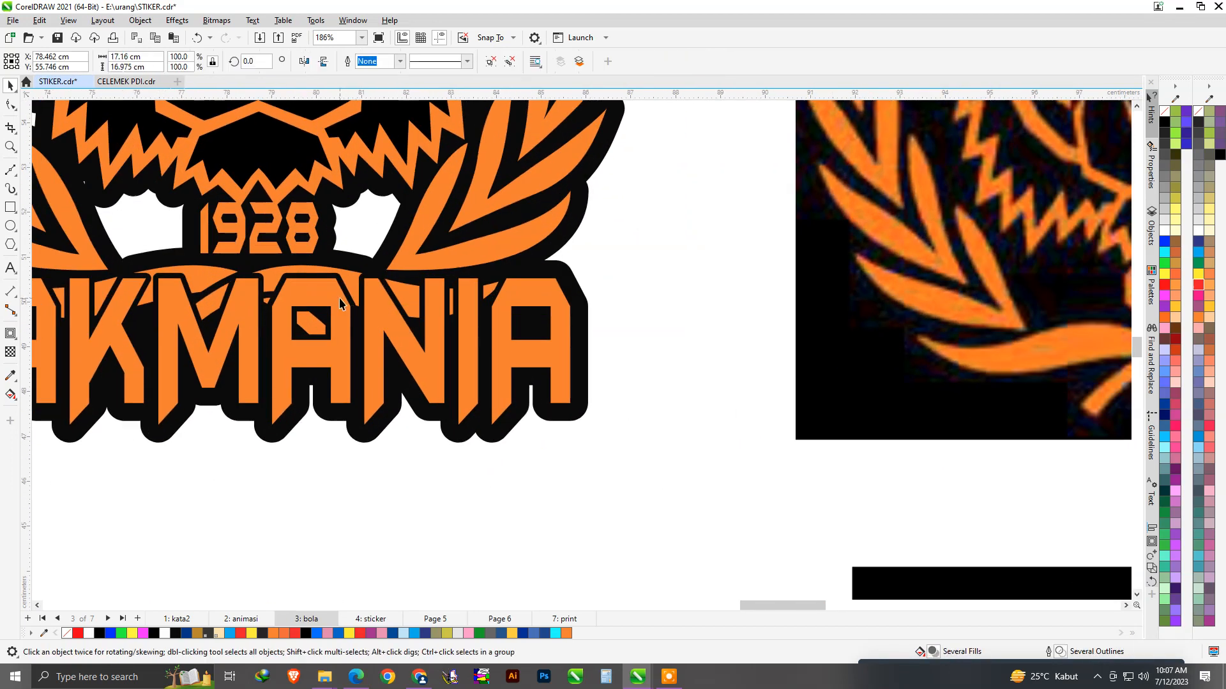
right_click(337, 294)
click(359, 311)
click(368, 496)
click(339, 311)
drag(339, 310, 105, 393)
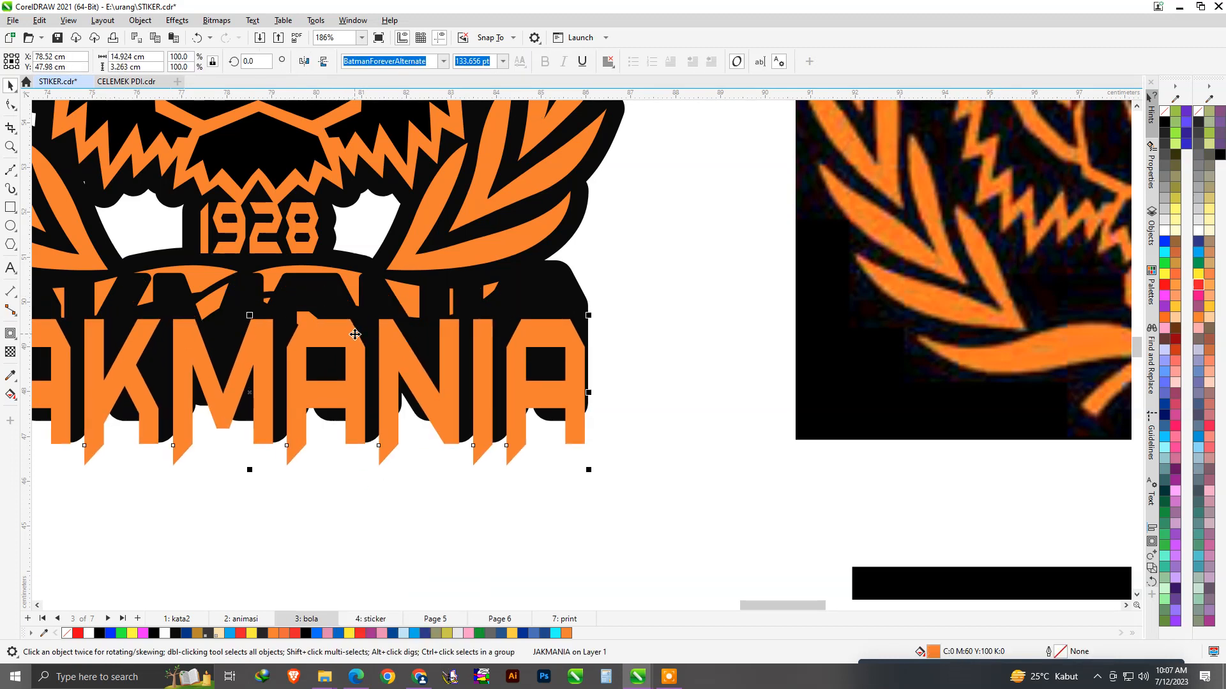
key(ctrl+z)
Step: Add an outside contour with a 0.2 cm offset around the JAKMANIA text
click(10, 333)
drag(322, 287, 345, 275)
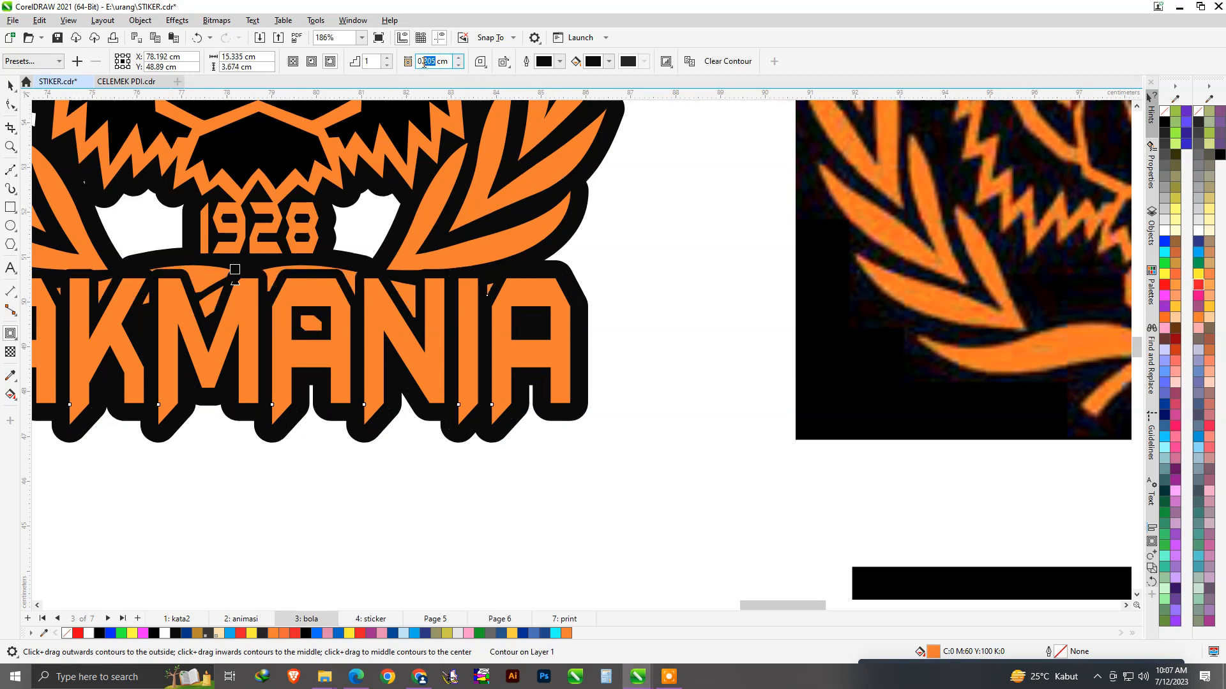
text(2)
key(Return)
scroll(752, 411, down, 4)
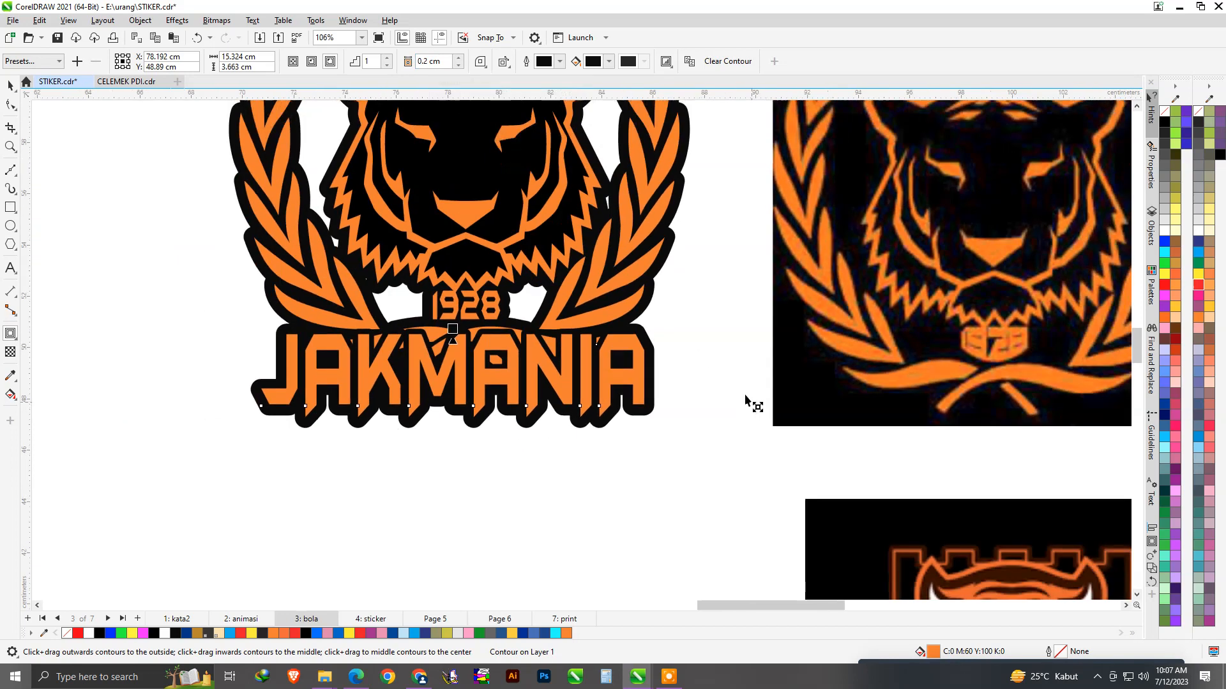
Step: Group all the tiger logo's artwork, texts and contours together
key(space)
scroll(478, 383, down, 4)
key(Escape)
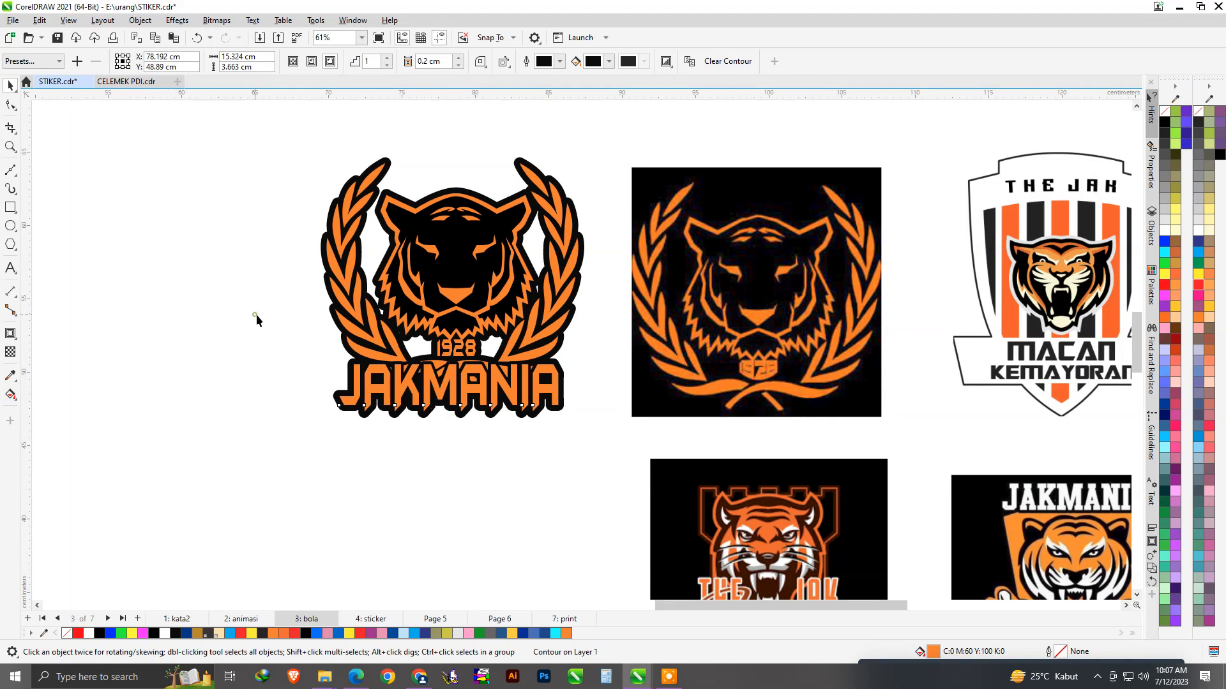
drag(273, 131, 561, 457)
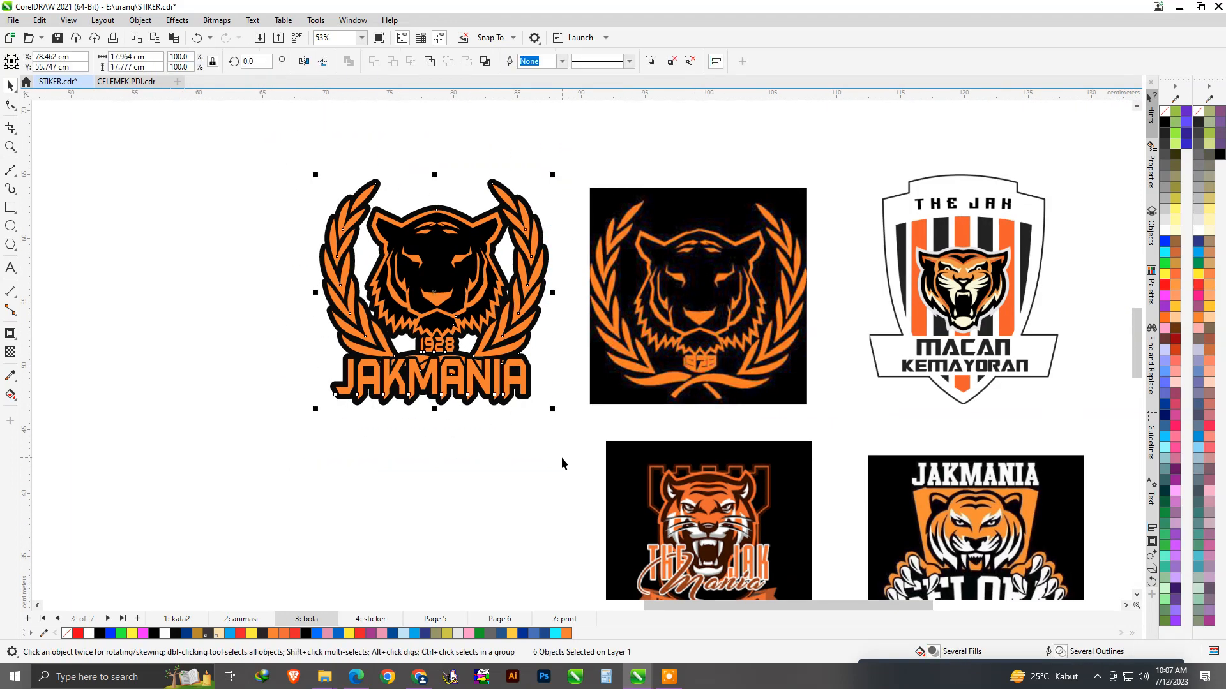
click(562, 464)
Step: Fill the JAKMANIA text inside the logo group with white
scroll(476, 374, up, 3)
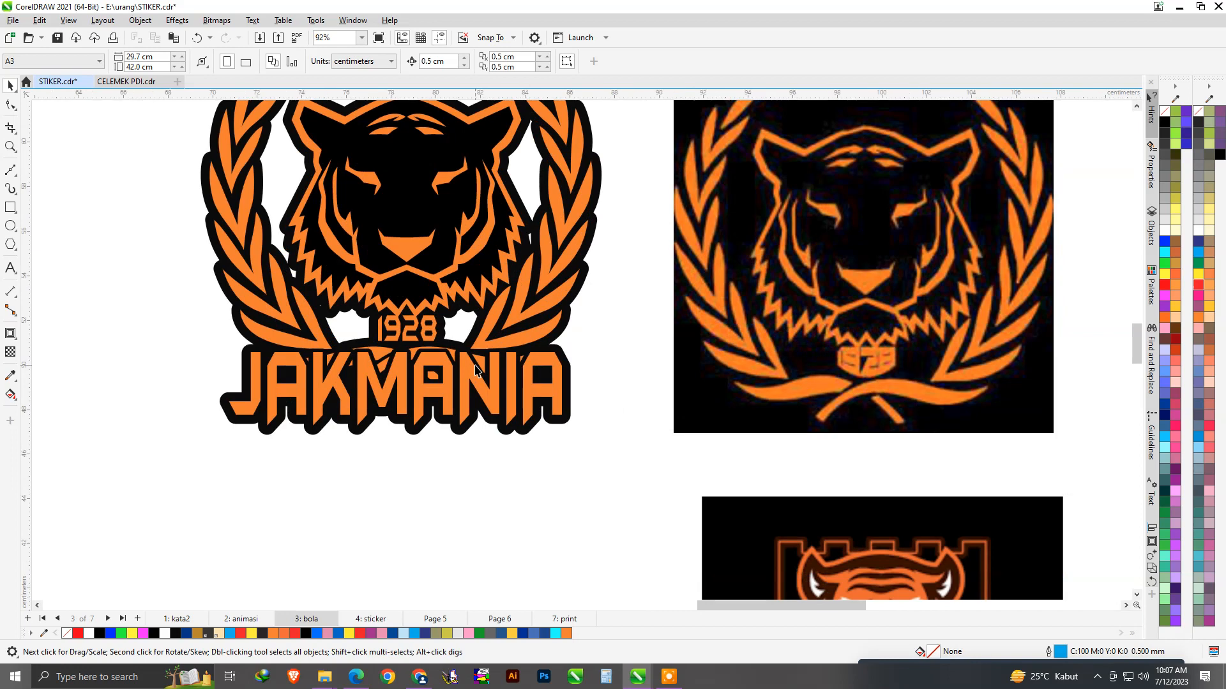
scroll(475, 370, down, 2)
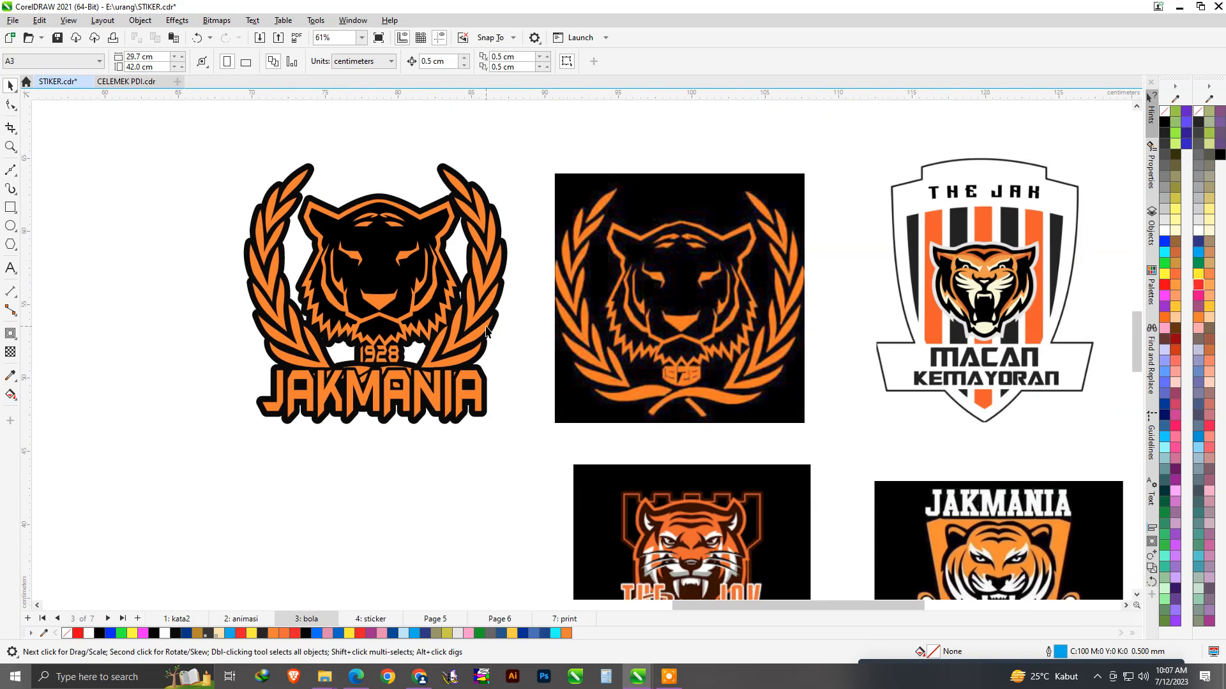
scroll(487, 350, up, 1)
scroll(519, 372, down, 3)
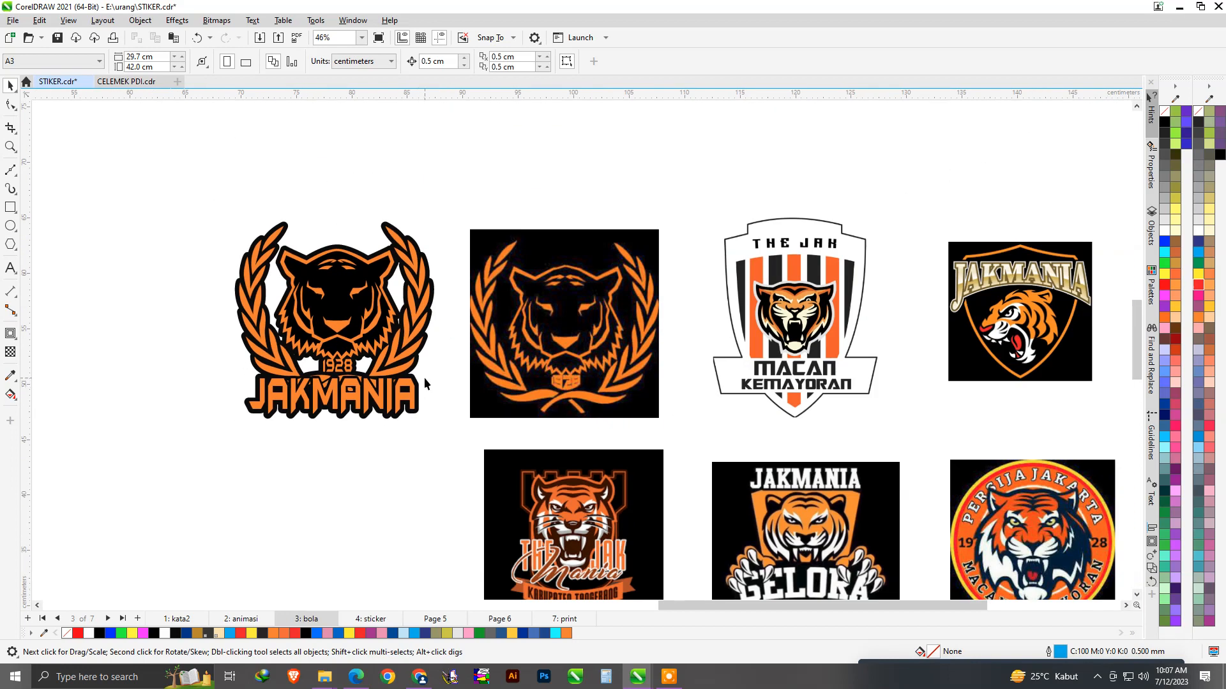
scroll(424, 379, up, 2)
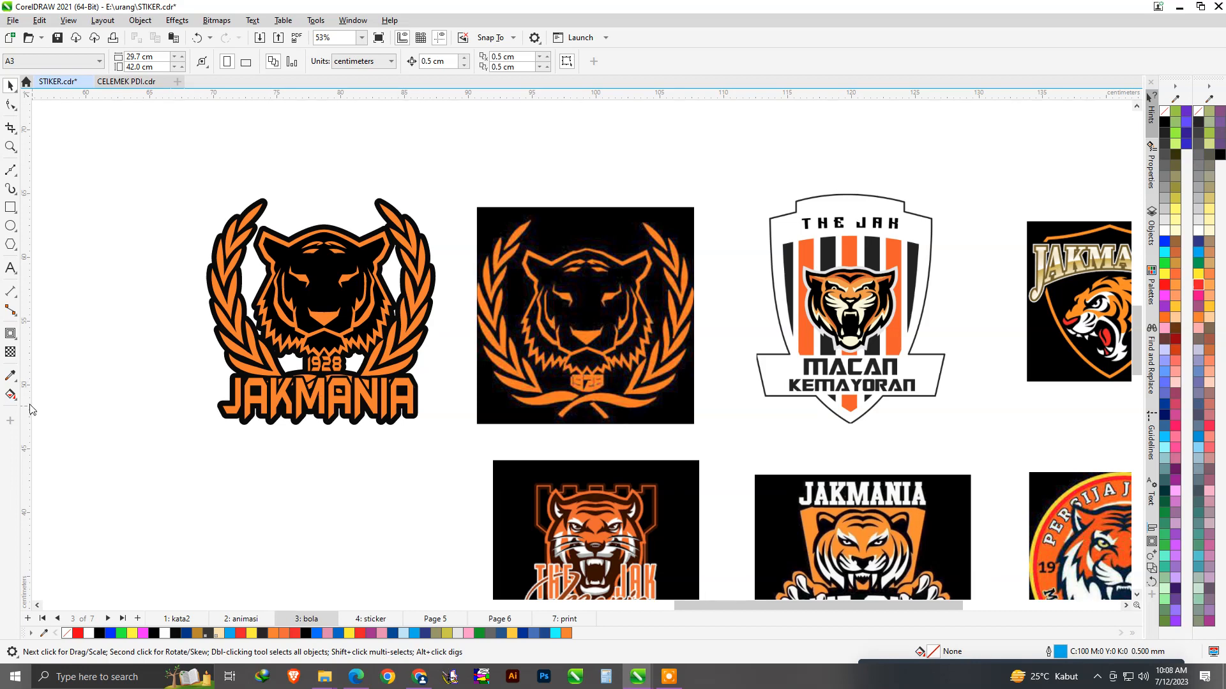
scroll(434, 412, up, 3)
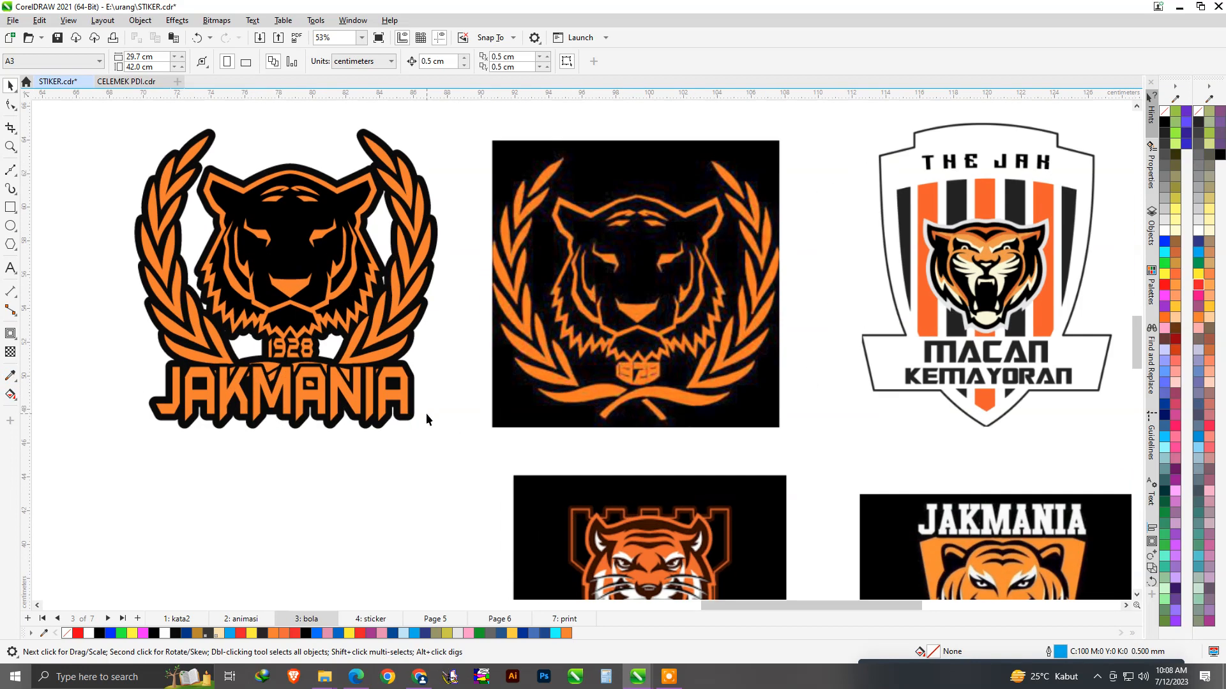
ctrl+click(333, 402)
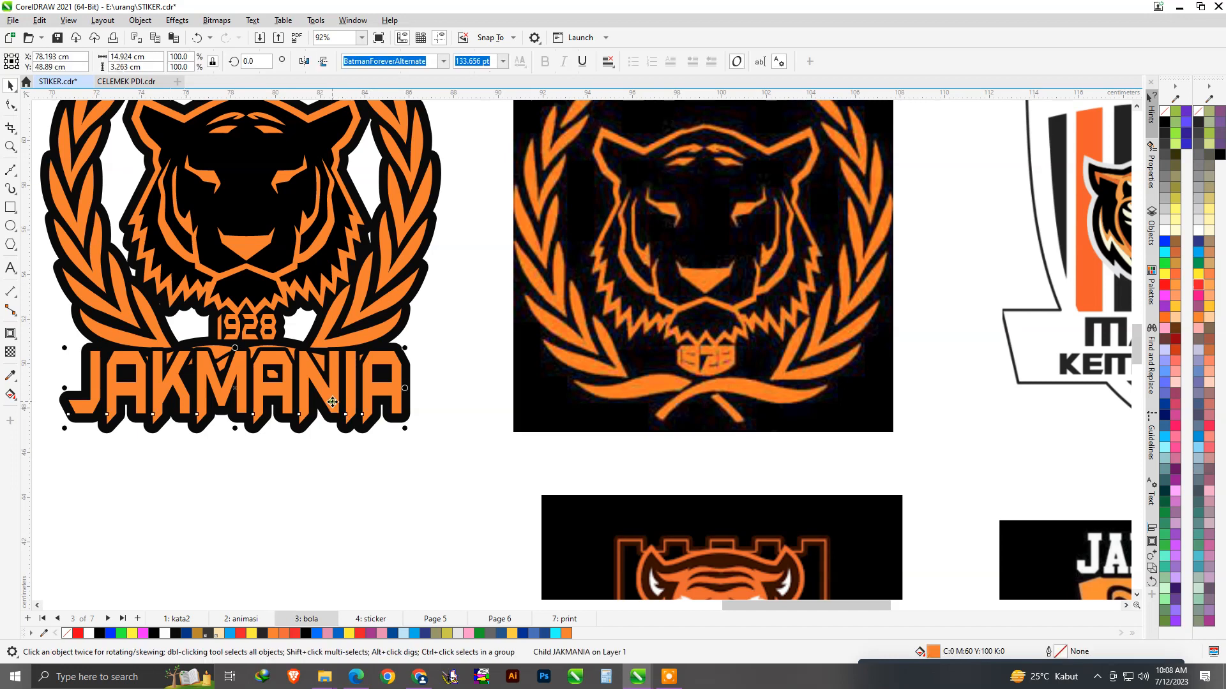
click(1198, 231)
scroll(286, 472, down, 3)
click(284, 472)
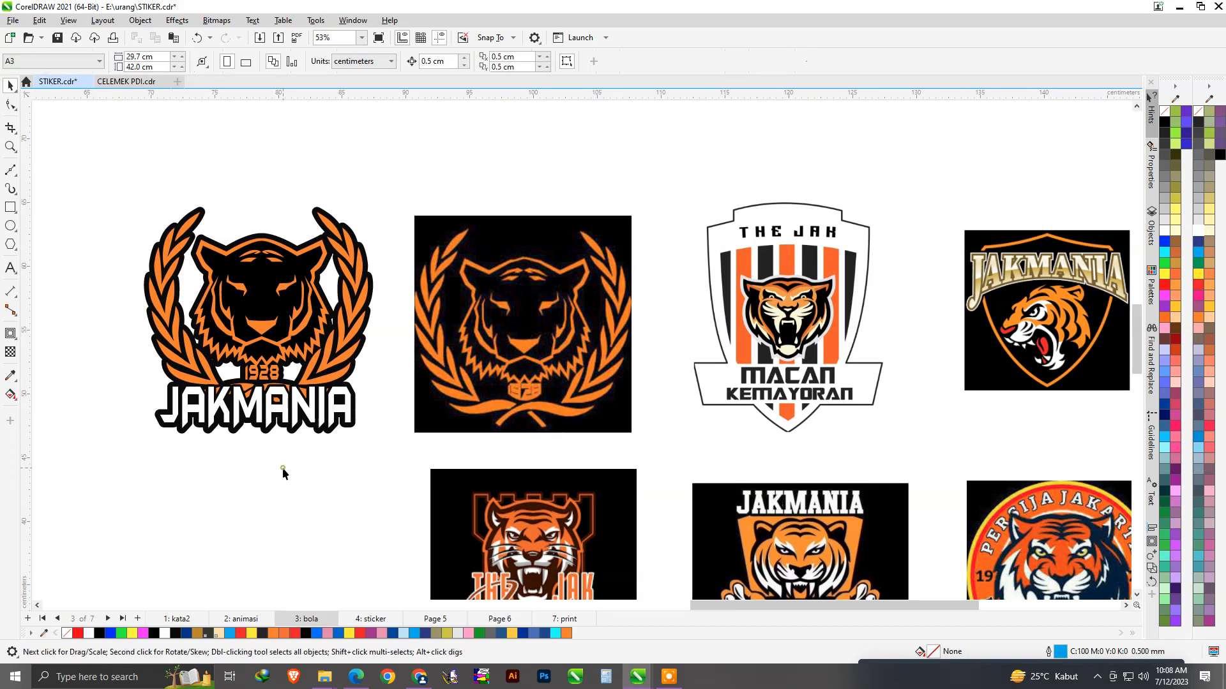
Step: Try filling the tiger's face with sampled white, and undo that fill
scroll(247, 379, up, 2)
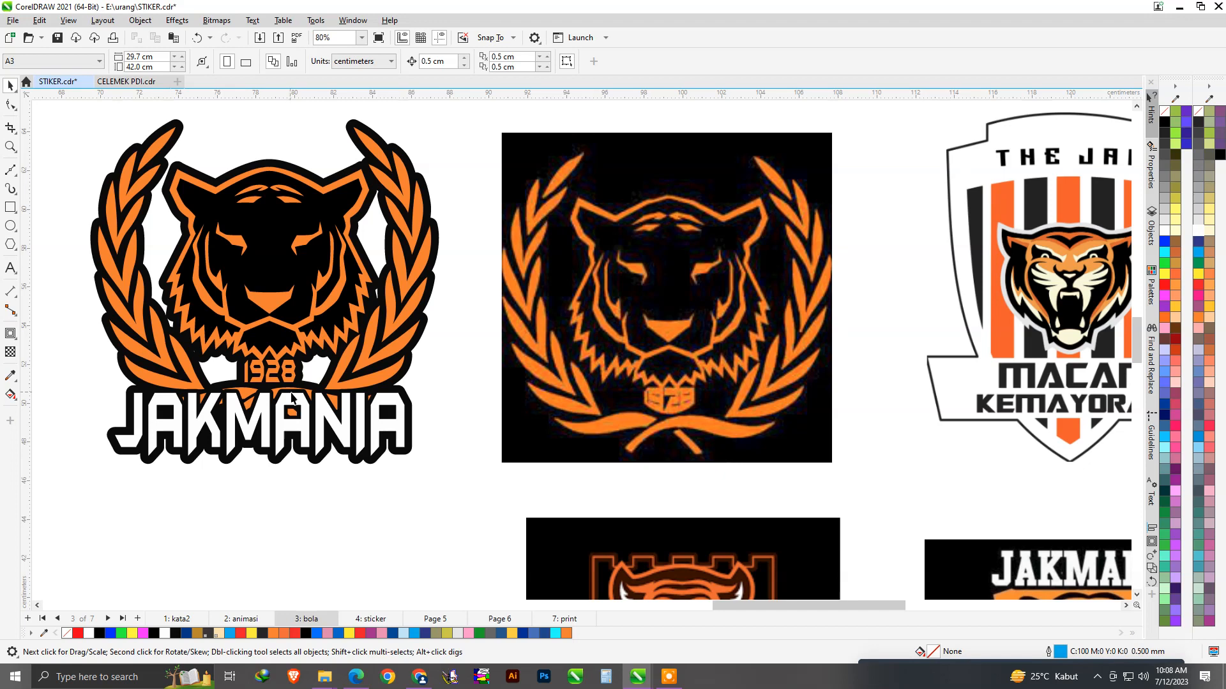
key(space)
click(9, 377)
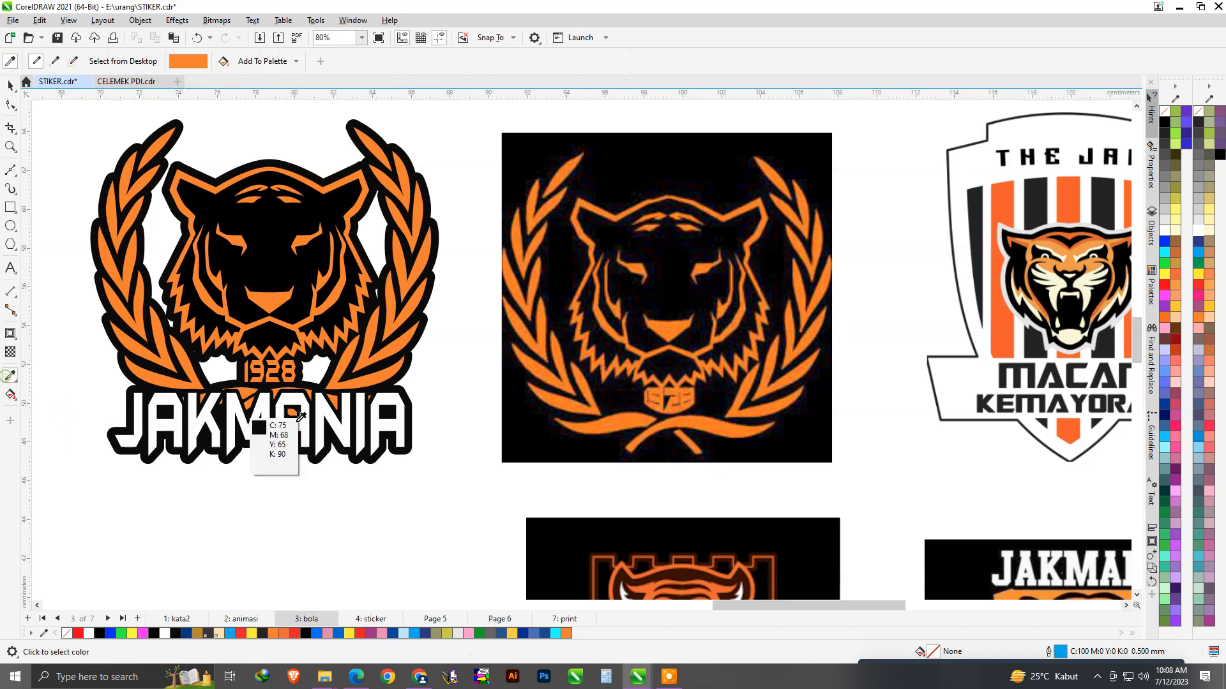
click(281, 279)
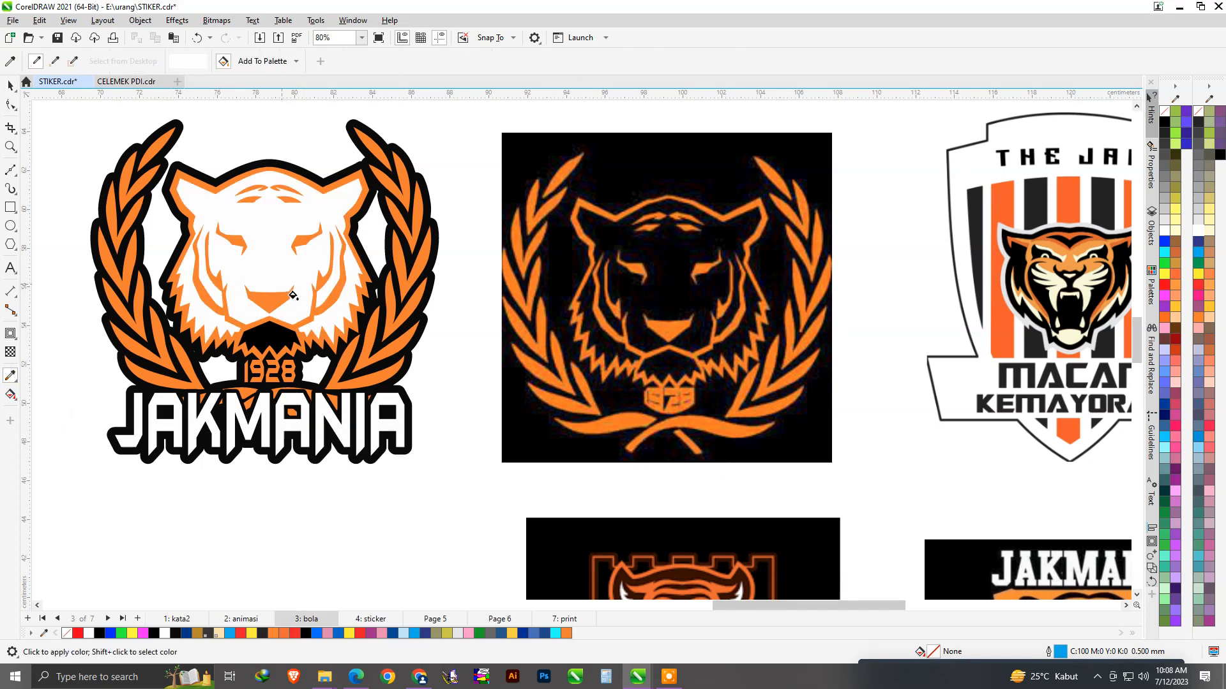
scroll(300, 330, up, 1)
scroll(297, 365, down, 2)
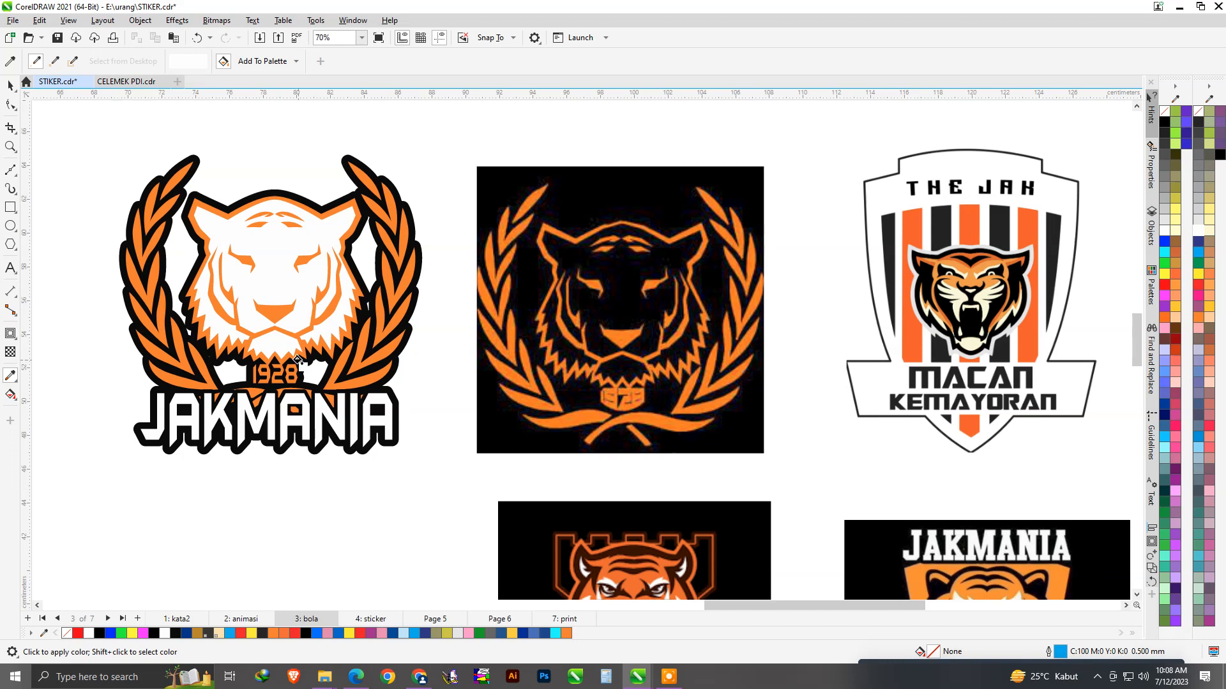
key(ctrl+z)
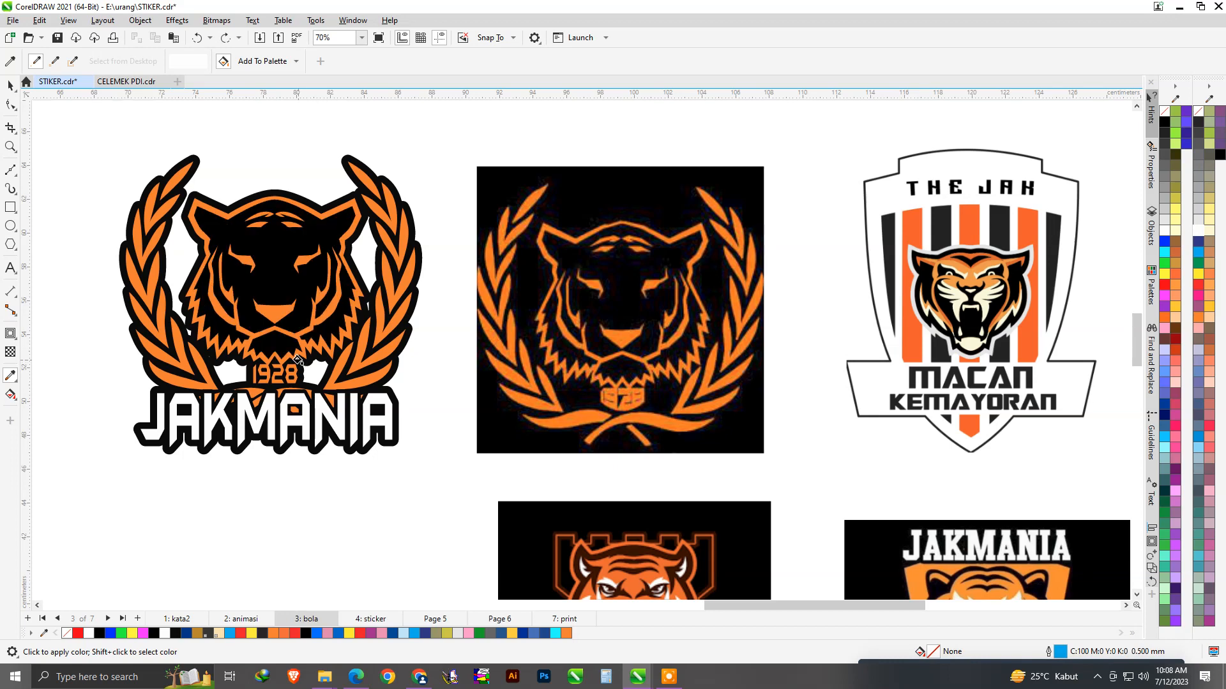
Step: Fill the outer contour behind the wreath and tiger with the black sampled from the tiger's face
key(space)
scroll(169, 365, up, 3)
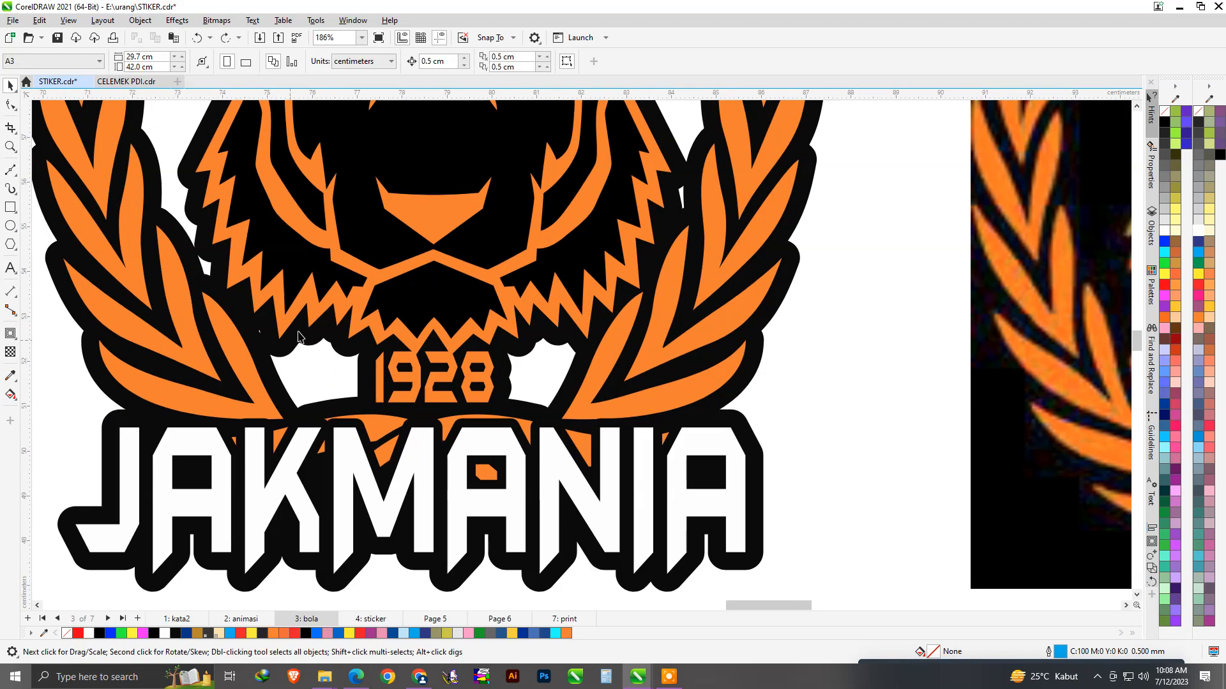
key(space)
click(266, 382)
scroll(275, 387, up, 4)
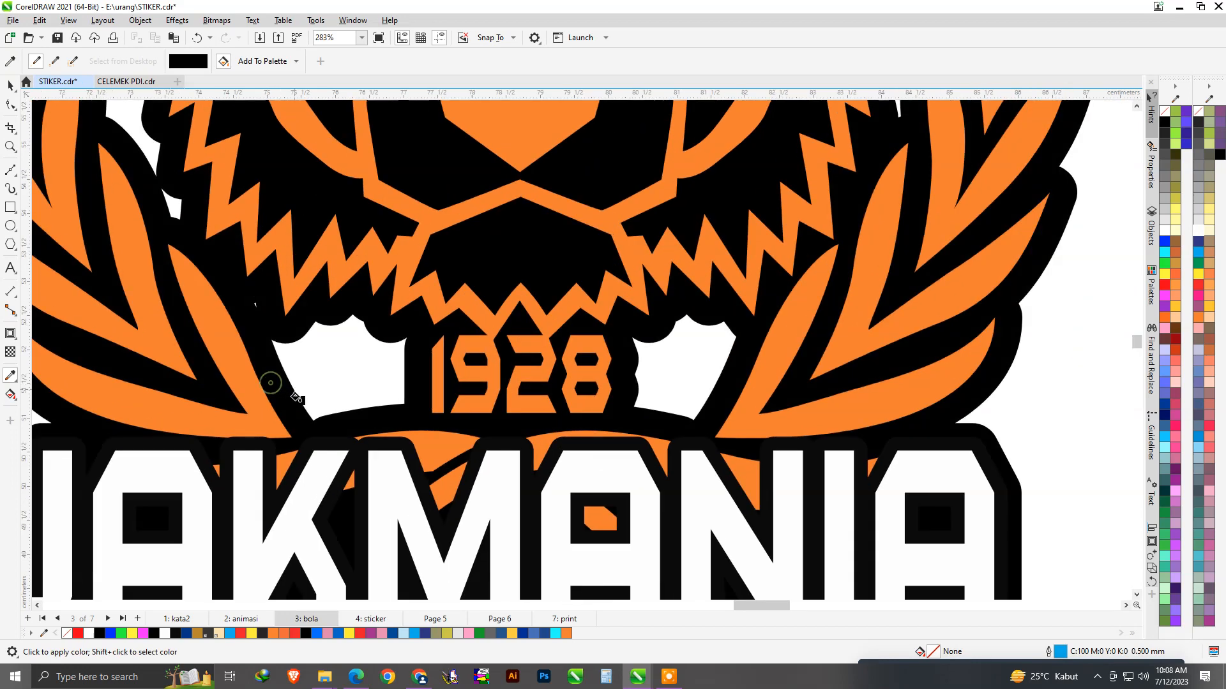
Step: Ungroup the logo and break the contour apart from the JAKMANIA text
scroll(332, 408, down, 2)
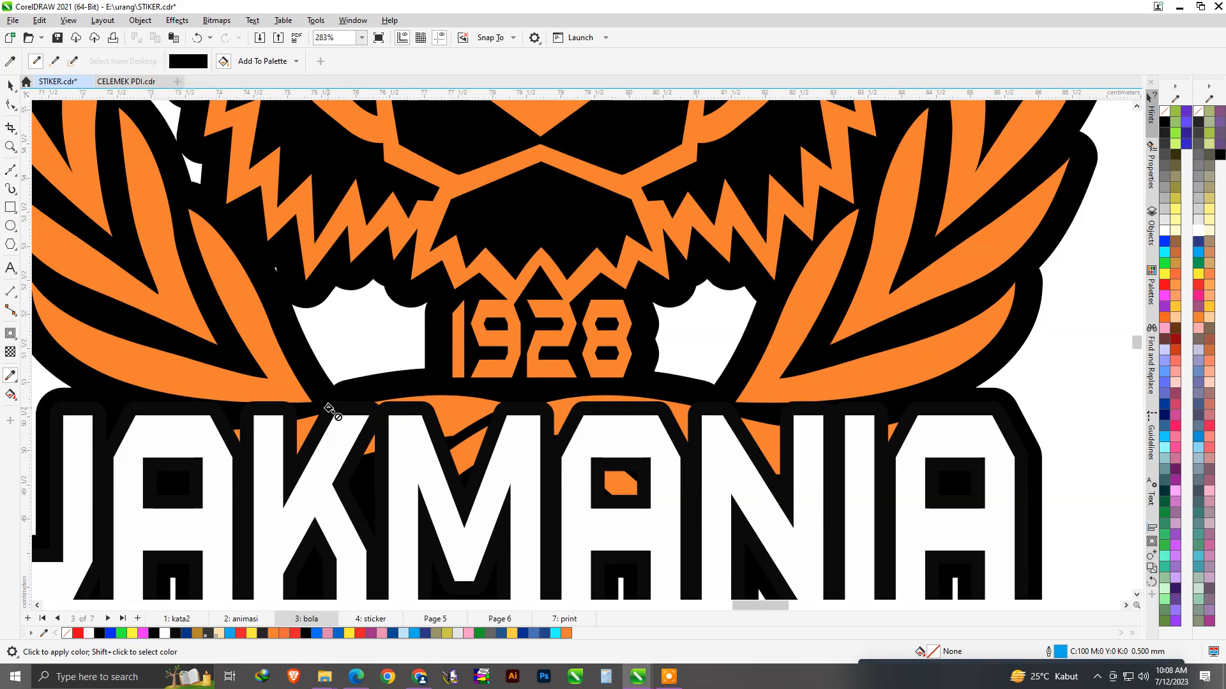
scroll(440, 428, down, 2)
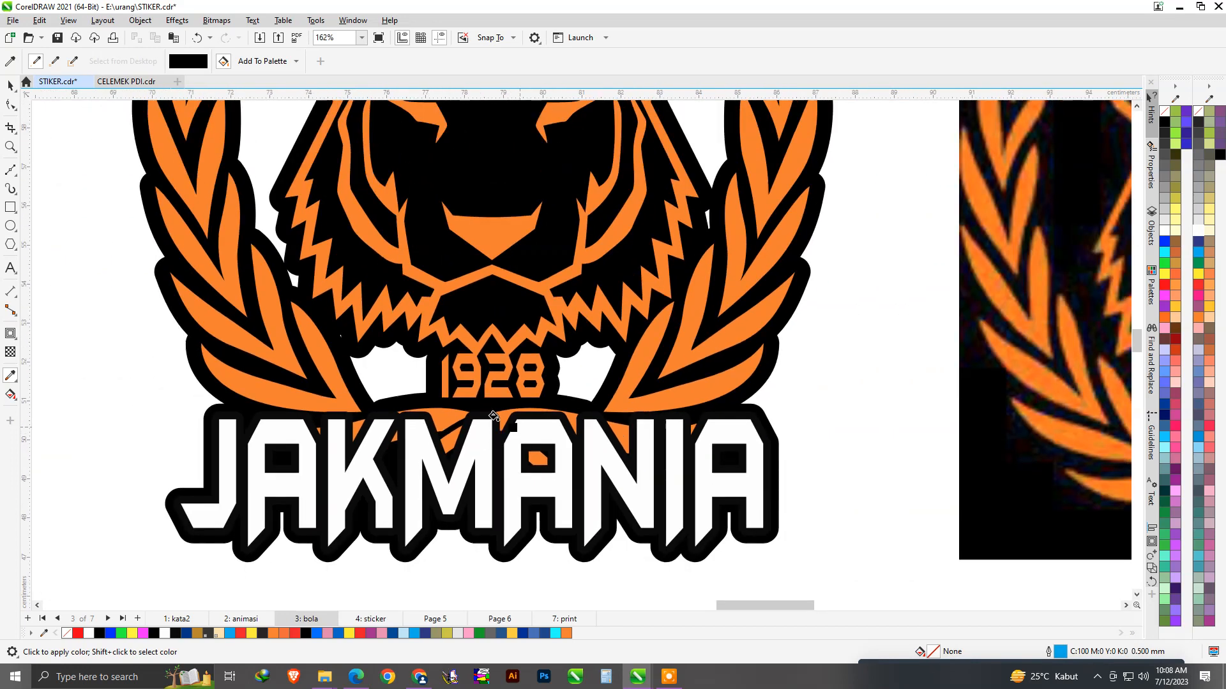
scroll(763, 355, up, 4)
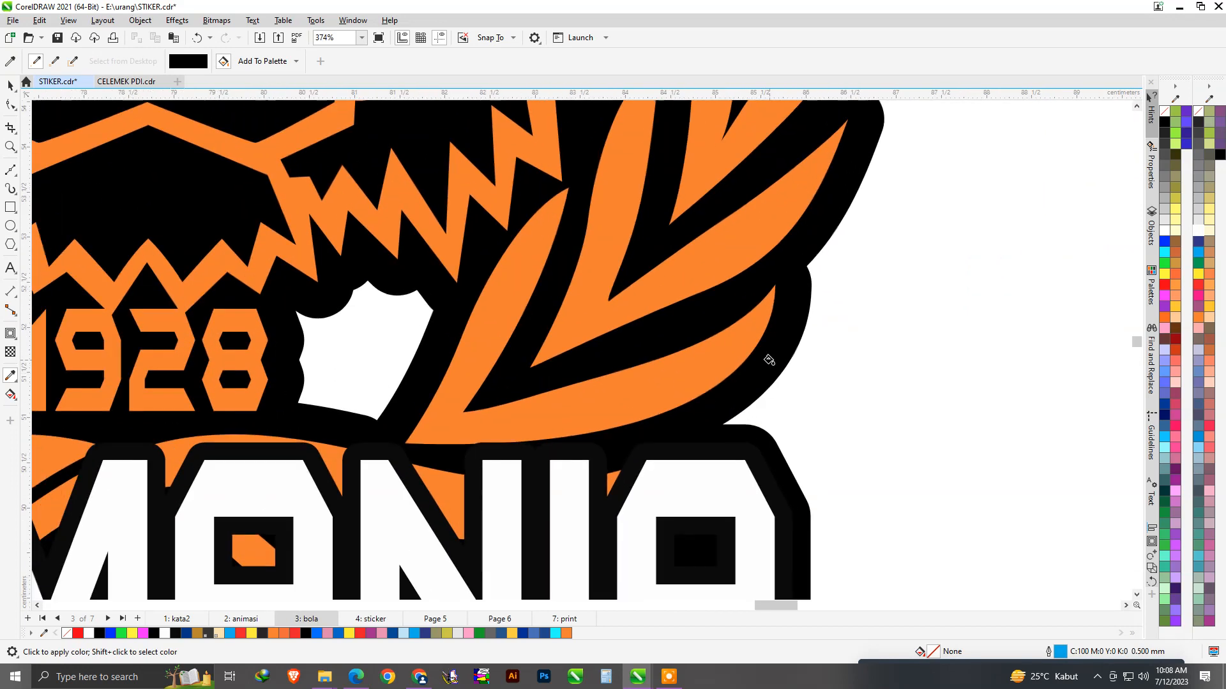
scroll(757, 454, up, 3)
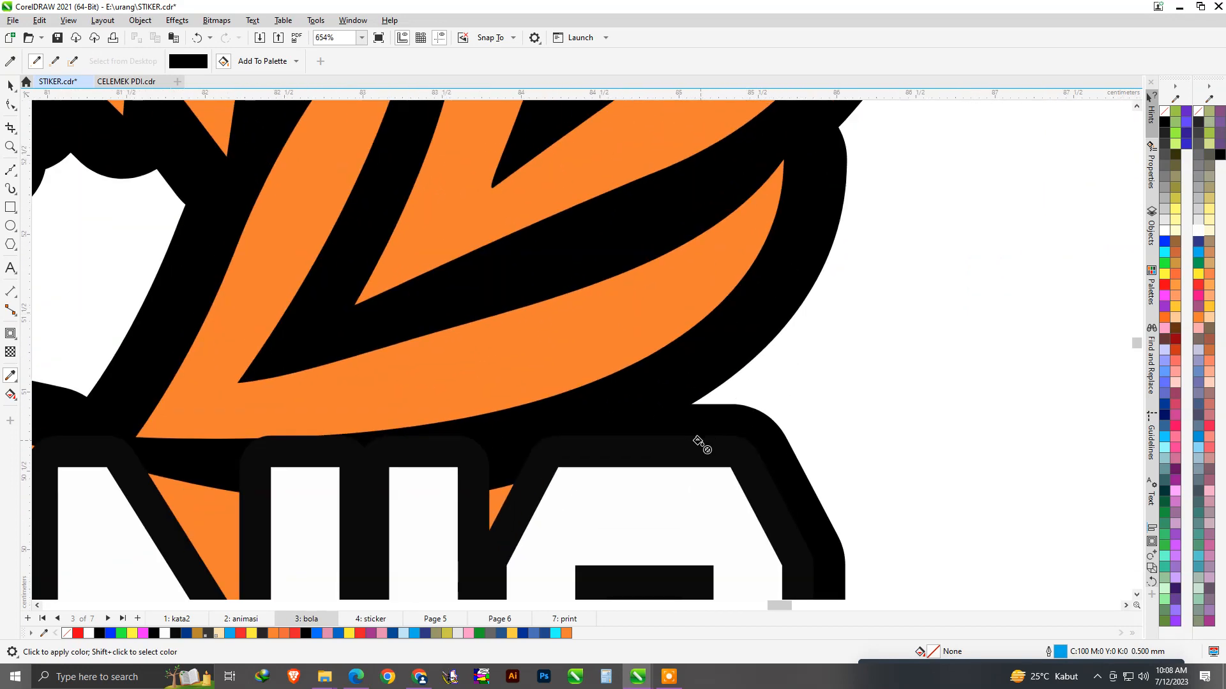
key(space)
right_click(670, 454)
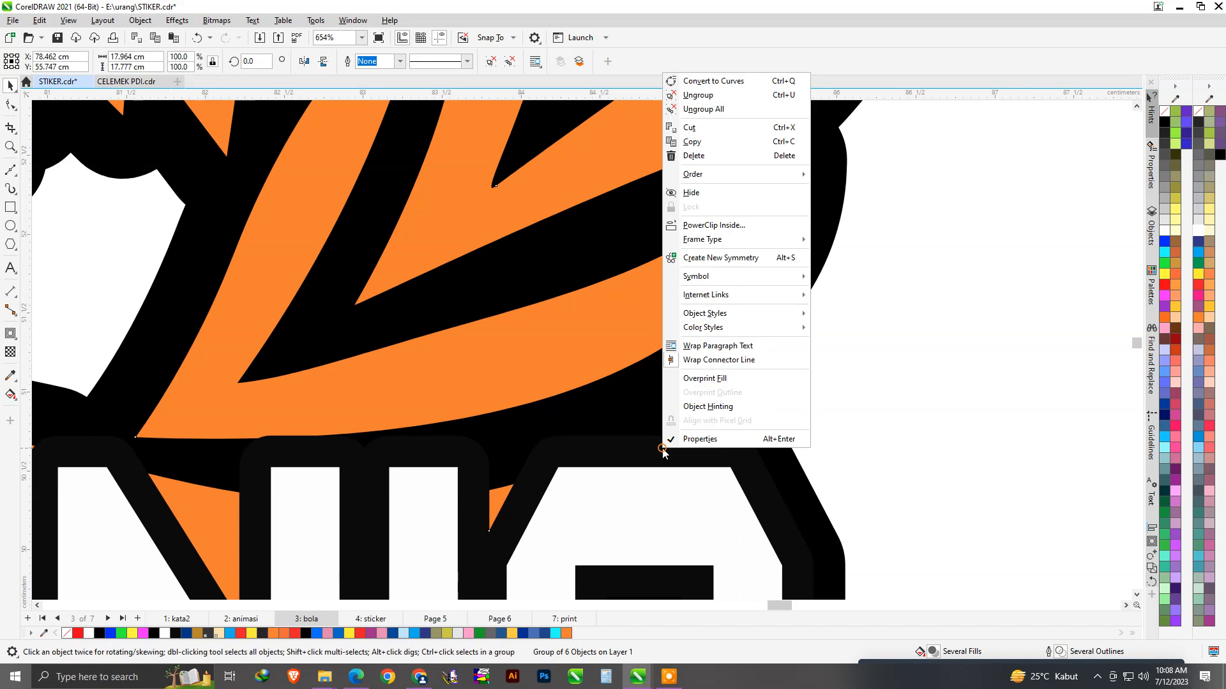
click(702, 96)
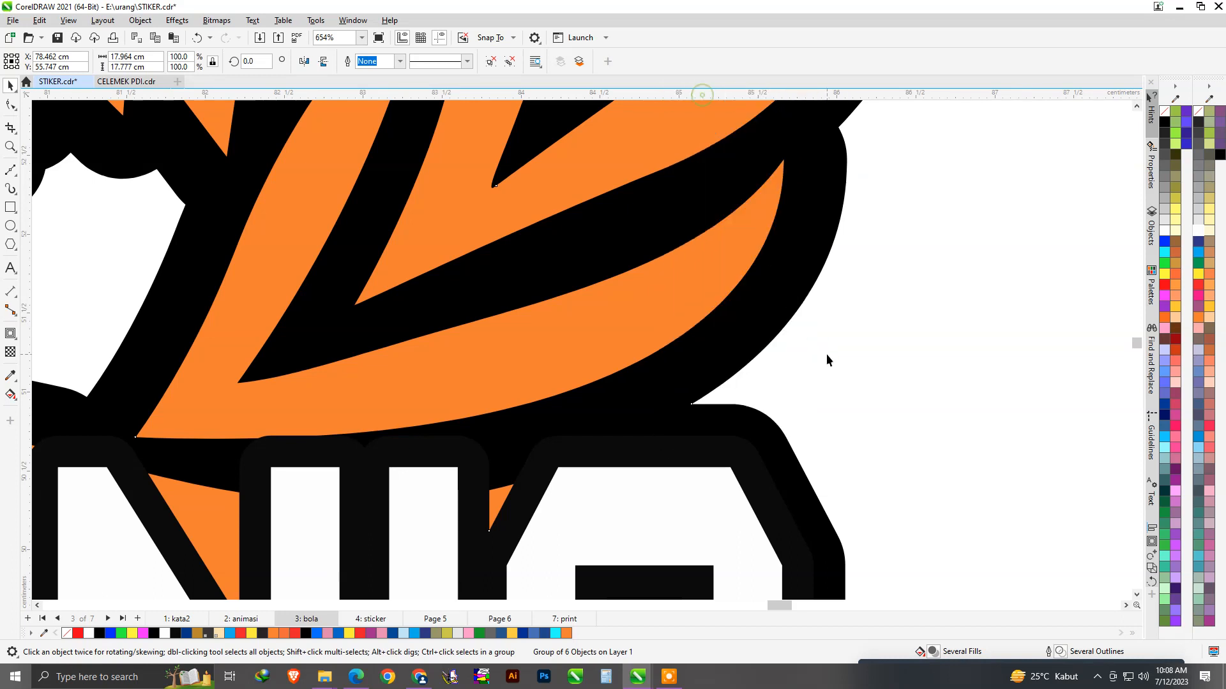
click(702, 440)
right_click(699, 443)
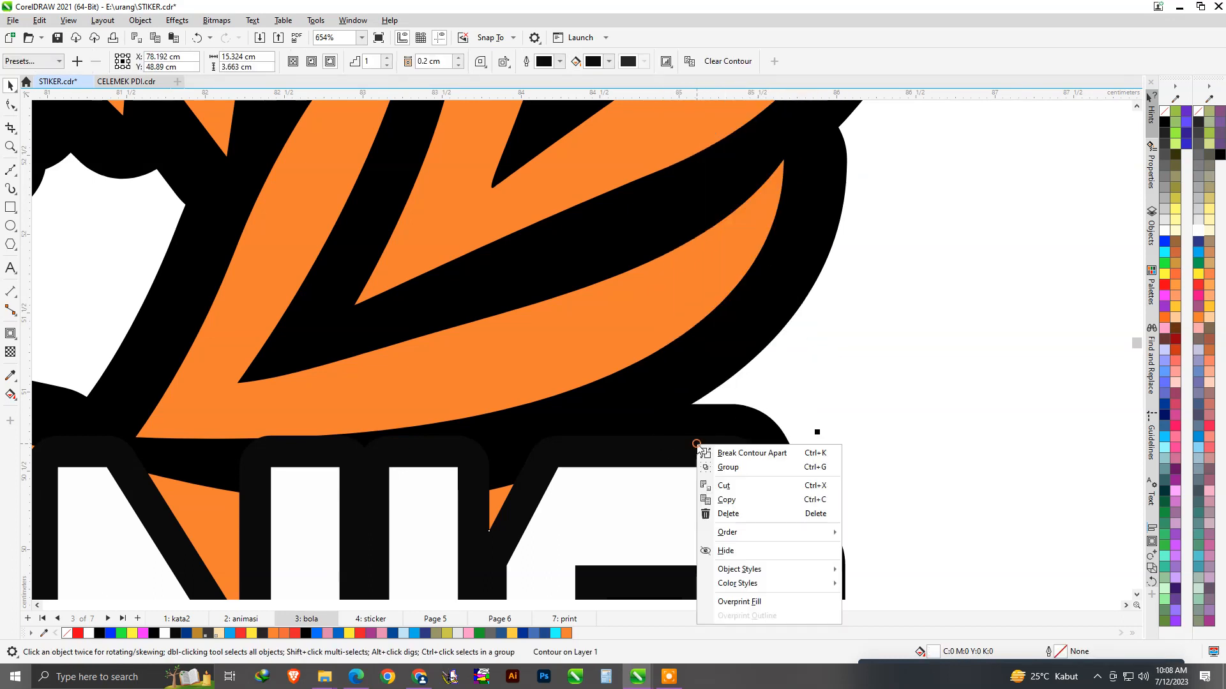
click(752, 453)
Step: Fill the separated JAKMANIA contour with the C100 M100 Y100 K100 black sampled from the outer contour
key(space)
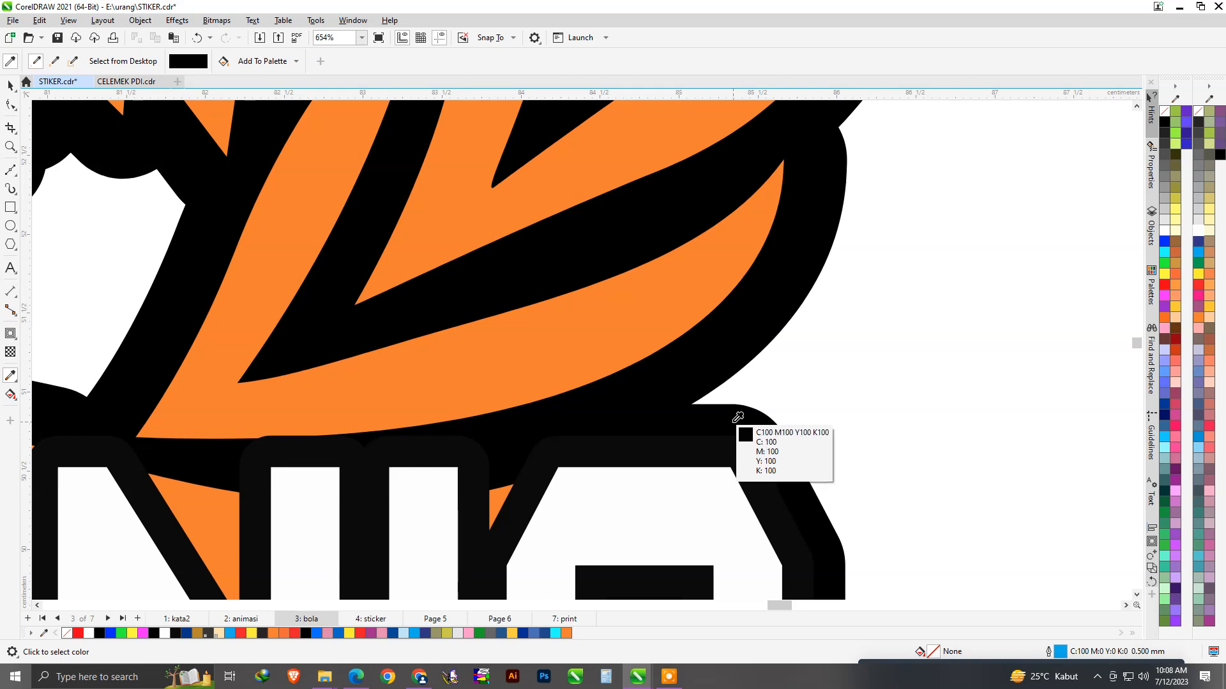
click(738, 431)
scroll(636, 433, down, 2)
scroll(637, 432, down, 4)
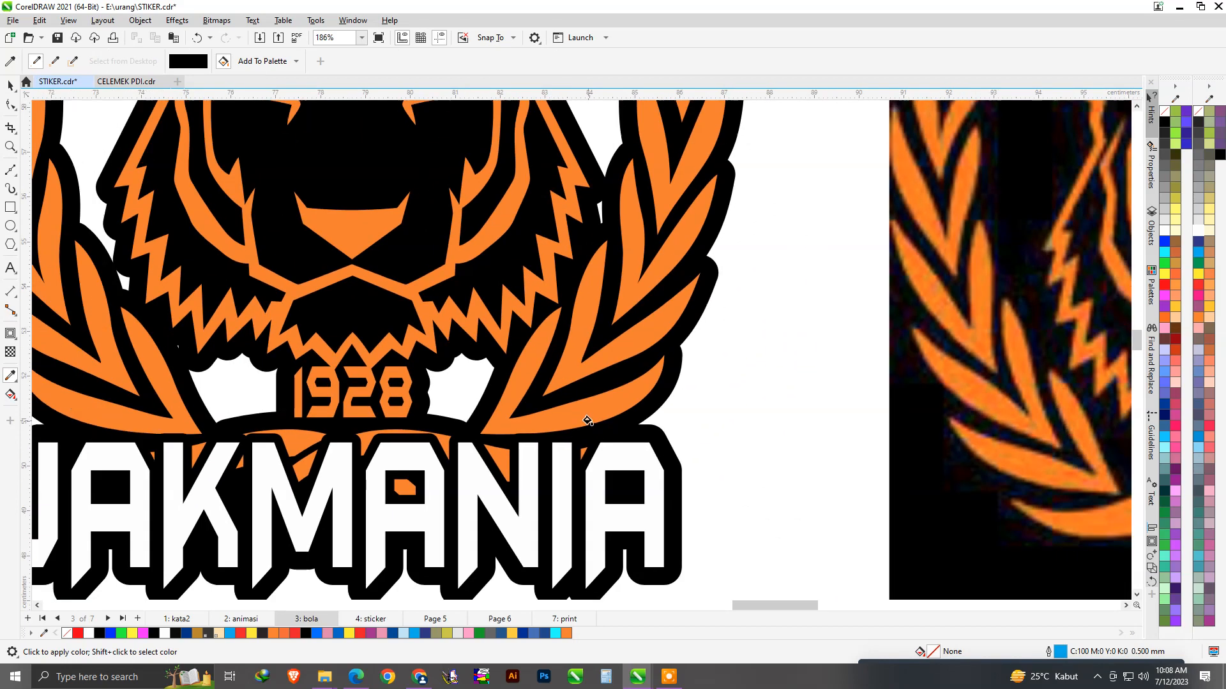
scroll(584, 416, down, 2)
Step: Group the whole JAKMANIA tiger logo again and save the document
key(space)
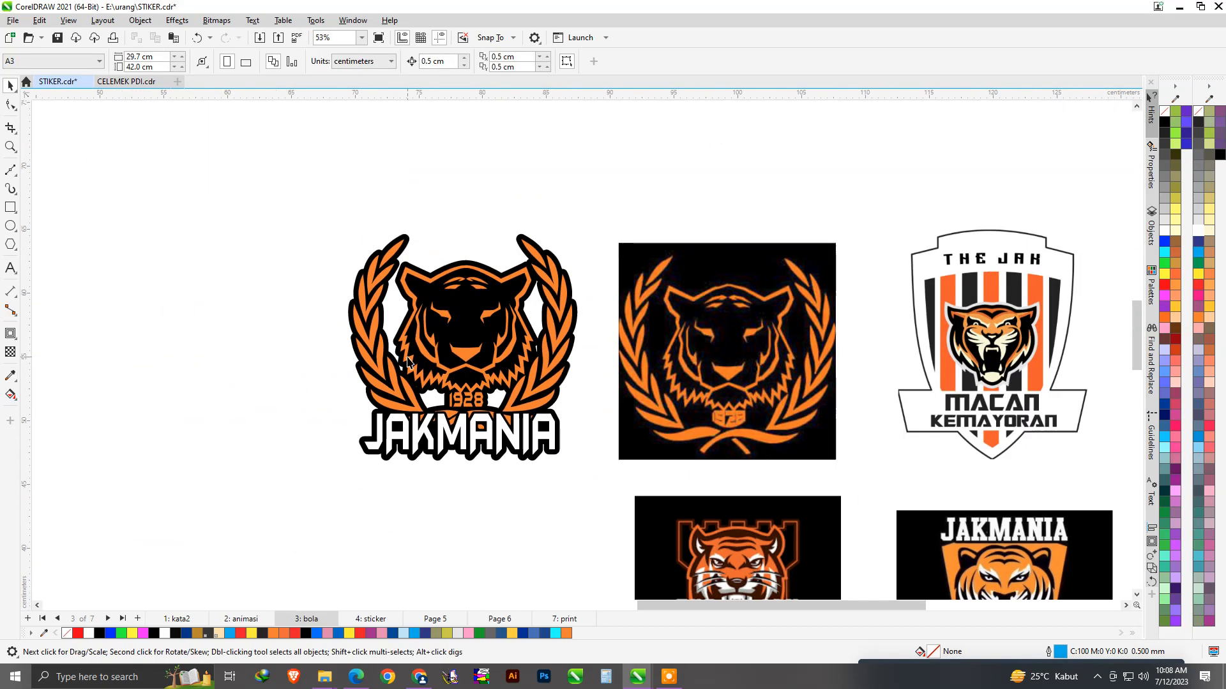
drag(296, 189, 601, 491)
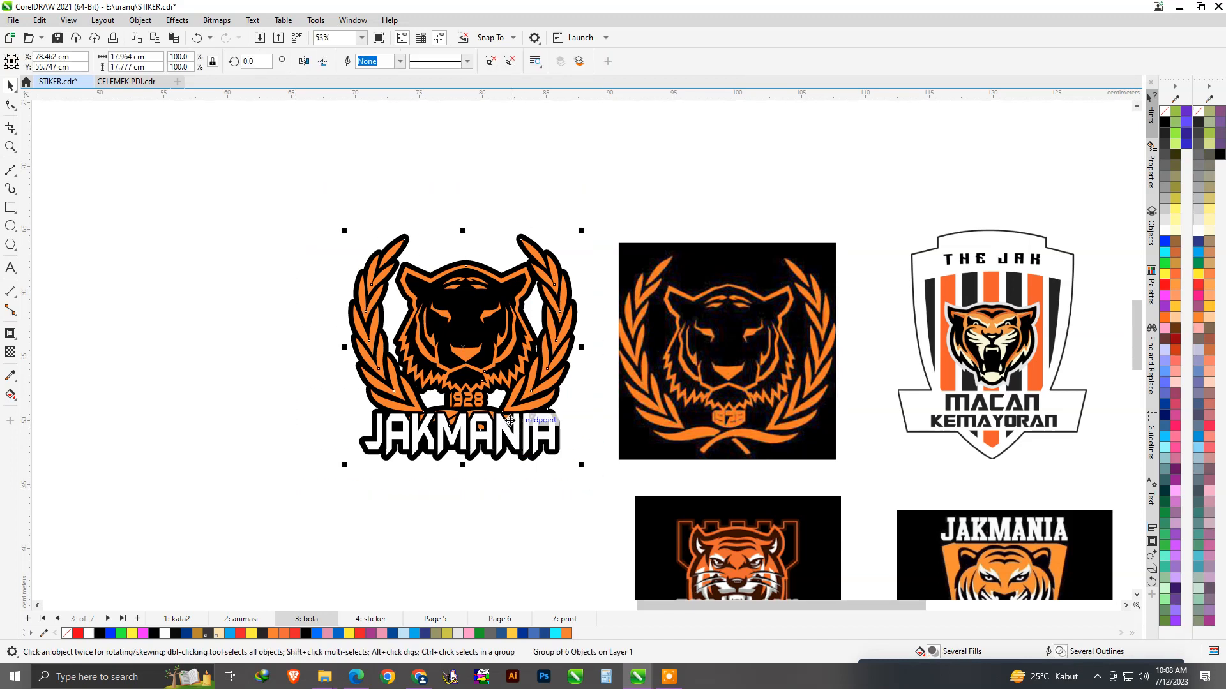
key(ctrl+s)
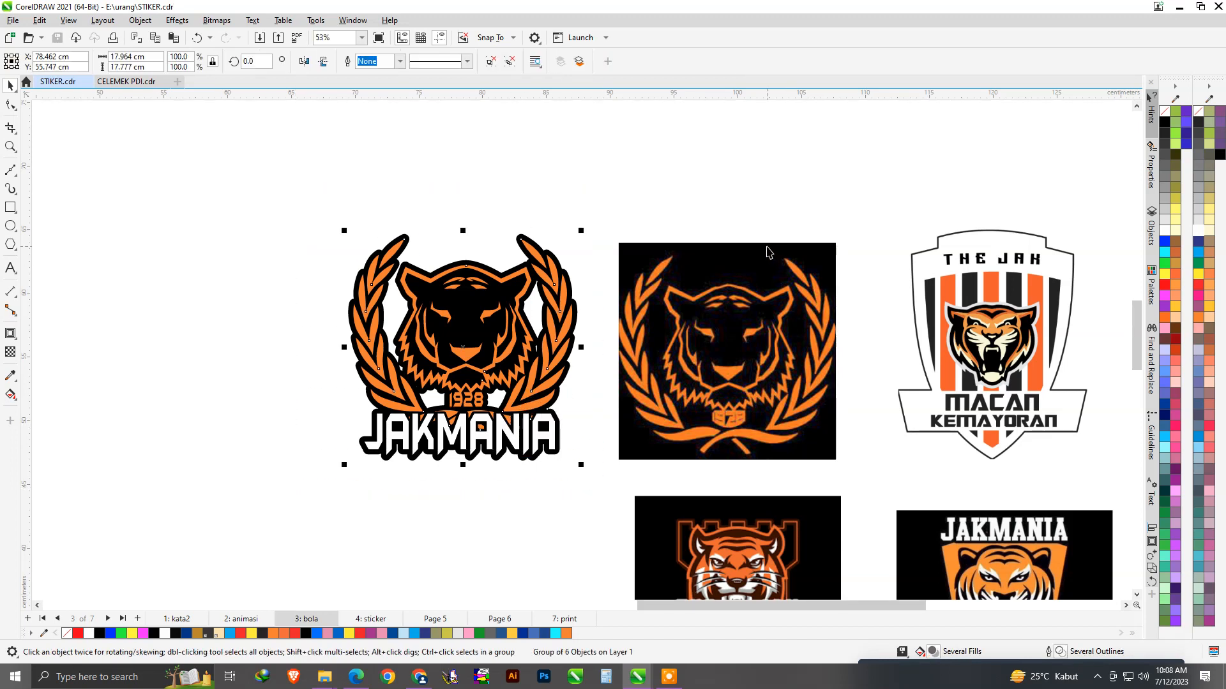
click(1178, 10)
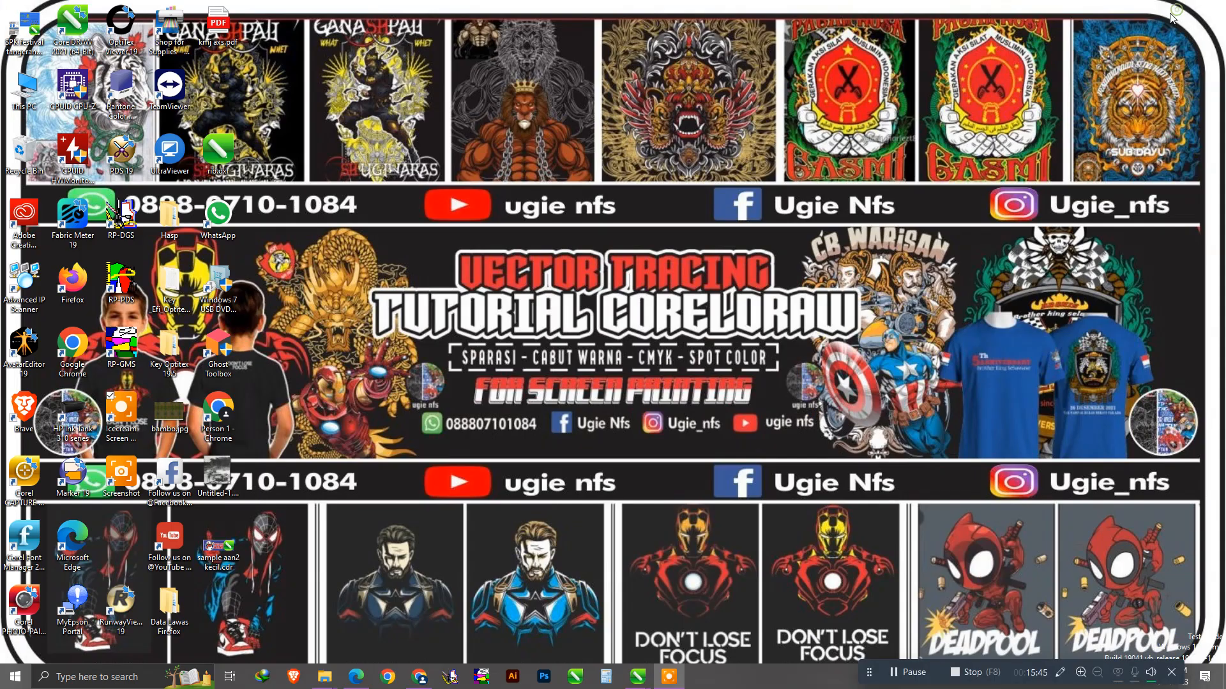